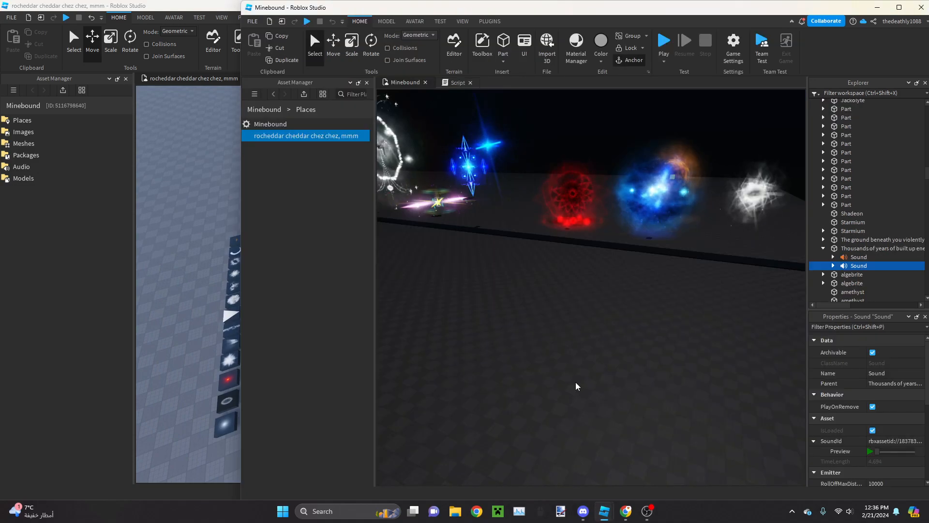
Maximize the Minebound window and survey the glowing ore effects along the coloured strip
{"action": "left_click", "coordinate": [902, 8]}
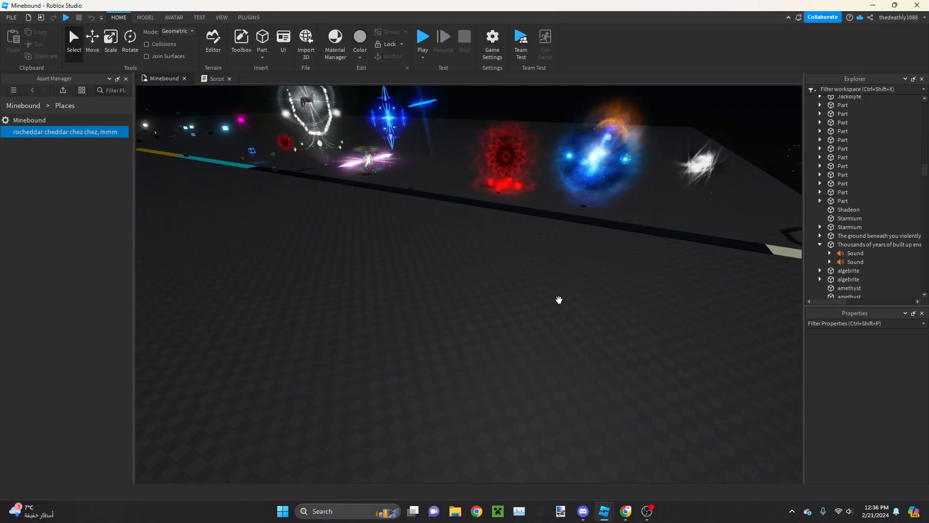
{"action": "right_click_drag", "start_coordinate": [488, 316], "coordinate": [488, 312]}
{"action": "scroll", "coordinate": [415, 365], "scroll_direction": "up", "scroll_amount": 3}
{"action": "scroll", "coordinate": [567, 330], "scroll_direction": "up", "scroll_amount": 8}
{"action": "scroll", "coordinate": [568, 330], "scroll_direction": "up", "scroll_amount": 4}
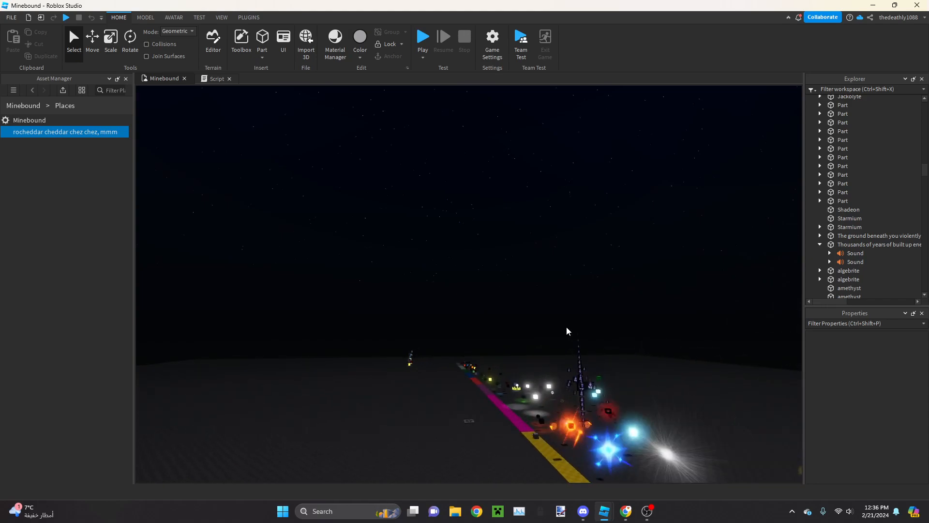
{"action": "right_click_drag", "start_coordinate": [567, 330], "coordinate": [568, 331]}
{"action": "scroll", "coordinate": [486, 367], "scroll_direction": "up", "scroll_amount": 4}
{"action": "scroll", "coordinate": [486, 366], "scroll_direction": "up", "scroll_amount": 10}
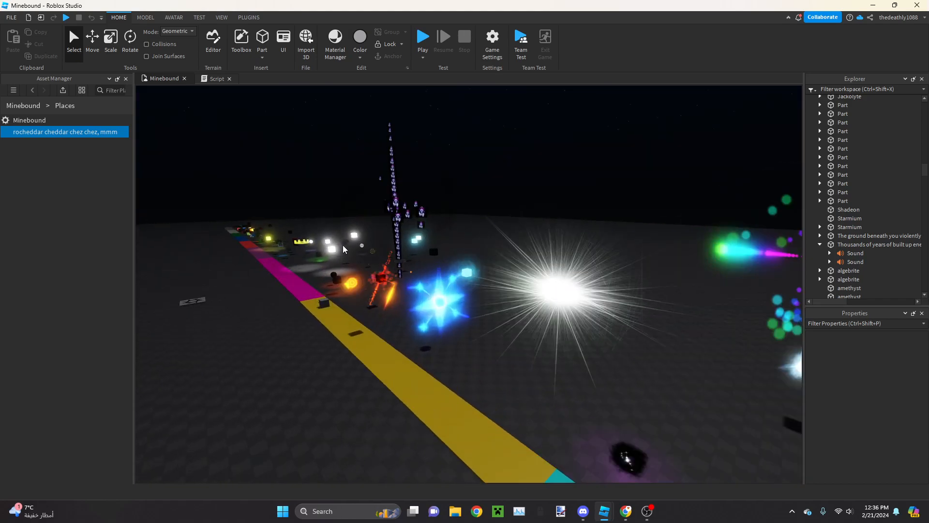
{"action": "scroll", "coordinate": [531, 400], "scroll_direction": "up", "scroll_amount": 3}
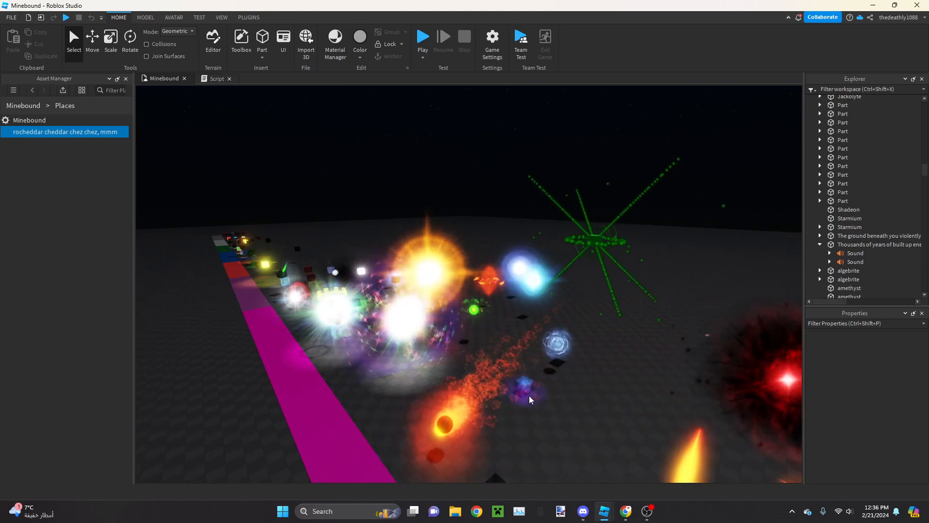
Copy the red lamentium part from Minebound and paste it into the "rocheddar cheddar chez chez, mmm" place
{"action": "right_click_drag", "start_coordinate": [526, 386], "coordinate": [548, 369]}
{"action": "scroll", "coordinate": [504, 307], "scroll_direction": "down", "scroll_amount": 6}
{"action": "right_click_drag", "start_coordinate": [504, 307], "coordinate": [460, 298]}
{"action": "left_click", "coordinate": [443, 288]}
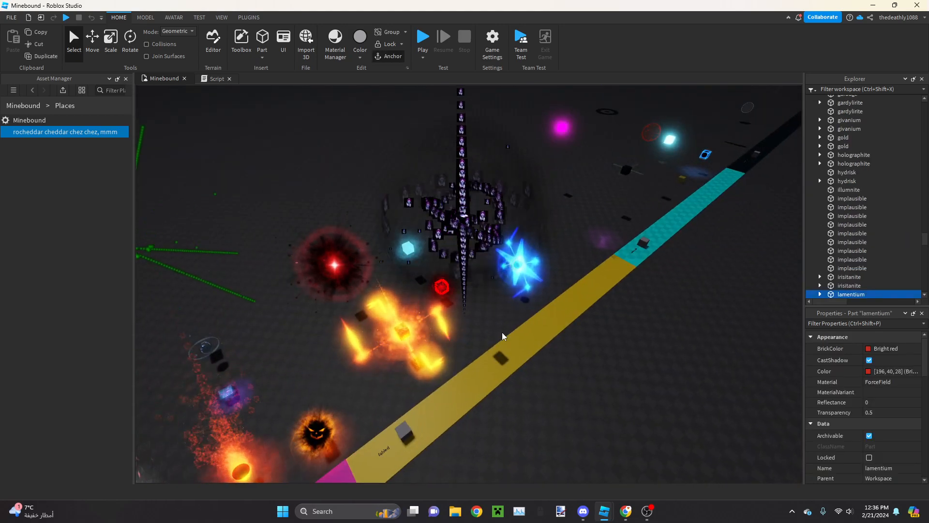
{"action": "left_click", "coordinate": [604, 511]}
{"action": "left_click", "coordinate": [617, 433]}
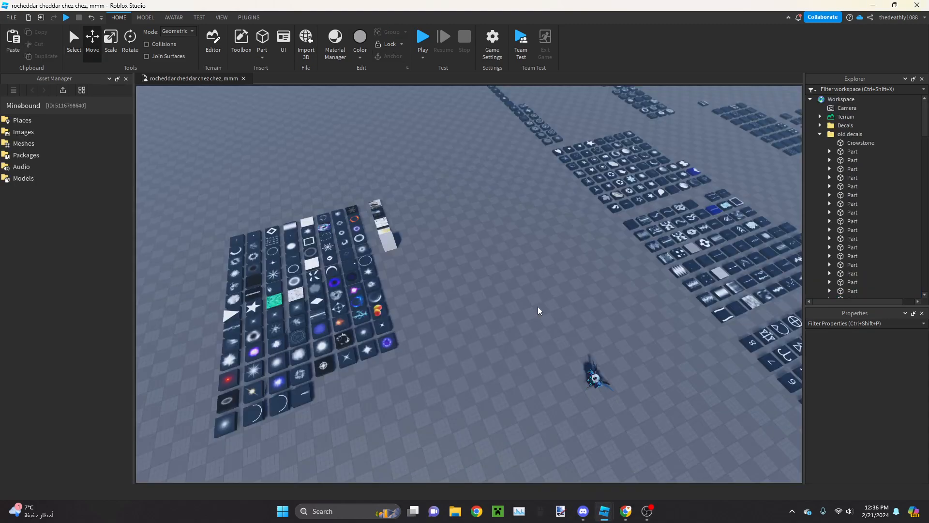
{"action": "scroll", "coordinate": [484, 289], "scroll_direction": "up", "scroll_amount": 1}
{"action": "left_click", "coordinate": [512, 290]}
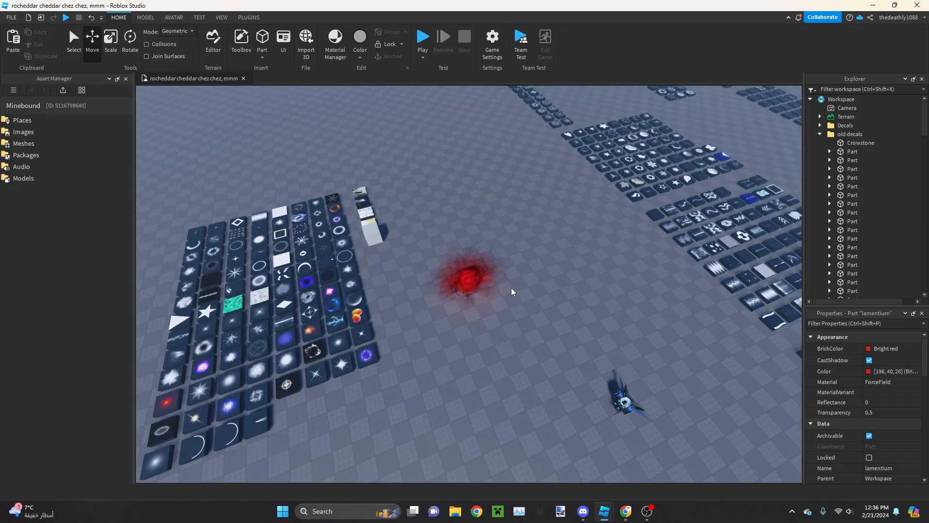
Raise the pasted lamentium part above the baseplate and reposition it beside the decal grid
{"action": "scroll", "coordinate": [469, 266], "scroll_direction": "up", "scroll_amount": 4}
{"action": "left_click", "coordinate": [466, 265]}
{"action": "left_click_drag", "start_coordinate": [463, 248], "coordinate": [464, 193]}
{"action": "left_click", "coordinate": [578, 312]}
{"action": "key", "text": "f"}
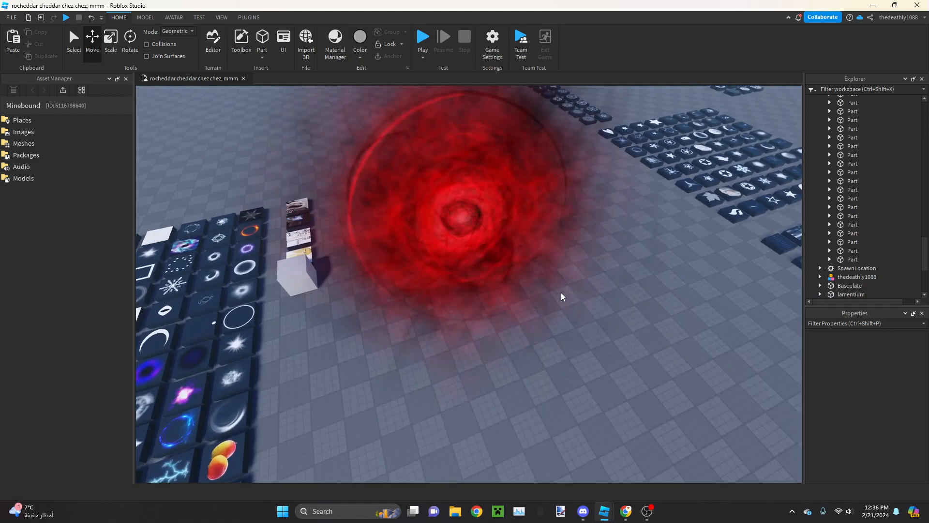
{"action": "left_click", "coordinate": [558, 290]}
{"action": "scroll", "coordinate": [558, 285], "scroll_direction": "down", "scroll_amount": 2}
{"action": "right_click_drag", "start_coordinate": [558, 283], "coordinate": [558, 283]}
{"action": "left_click_drag", "start_coordinate": [471, 295], "coordinate": [501, 387]}
{"action": "left_click_drag", "start_coordinate": [502, 334], "coordinate": [507, 258]}
{"action": "left_click", "coordinate": [613, 216]}
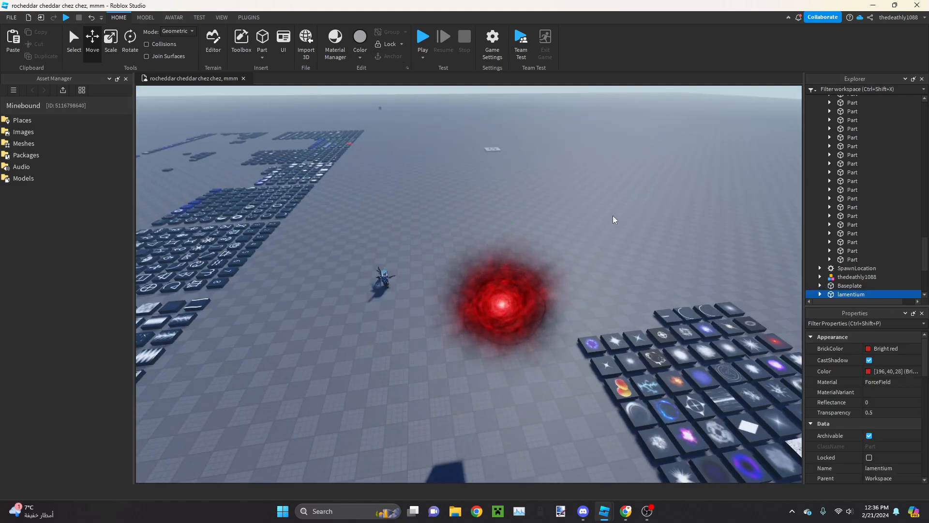
Examine the lamentium particle effect up close and delete the part
{"action": "left_click", "coordinate": [502, 295]}
{"action": "key", "text": "f"}
{"action": "scroll", "coordinate": [529, 275], "scroll_direction": "down", "scroll_amount": 5}
{"action": "left_click", "coordinate": [536, 256]}
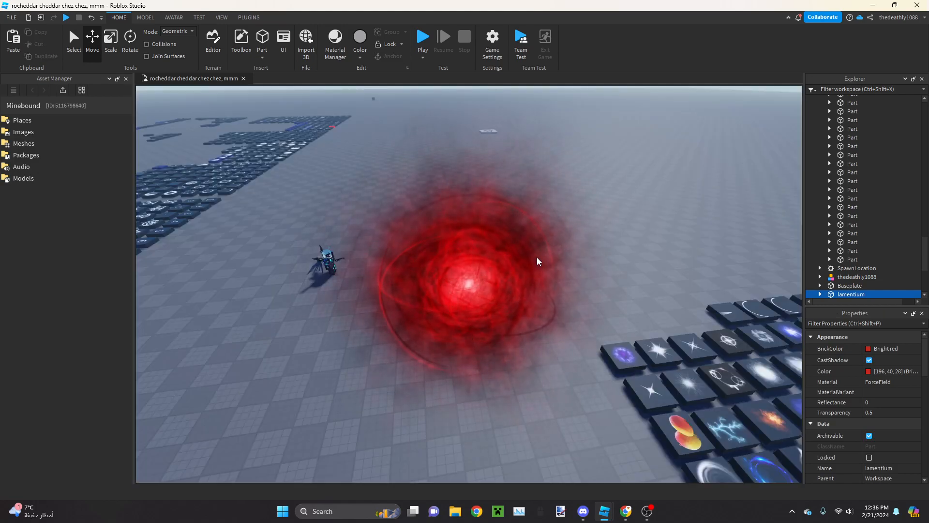
{"action": "scroll", "coordinate": [536, 257], "scroll_direction": "down", "scroll_amount": 3}
{"action": "right_click_drag", "start_coordinate": [537, 257], "coordinate": [533, 296]}
{"action": "left_click", "coordinate": [475, 276]}
{"action": "key", "text": "Delete"}
{"action": "scroll", "coordinate": [534, 300], "scroll_direction": "down", "scroll_amount": 1}
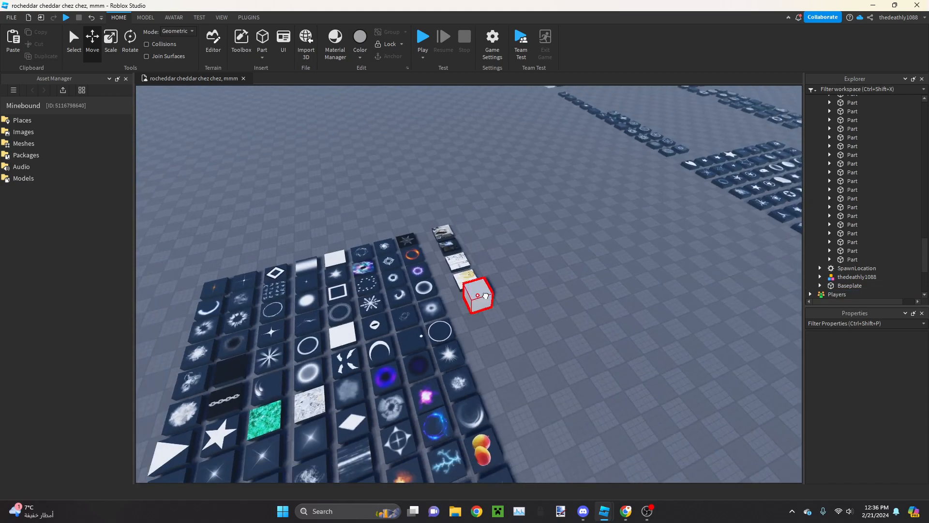
Duplicate the plain grey block at the end of the picture tiles and move the copy up into open space
{"action": "left_click", "coordinate": [479, 295]}
{"action": "key", "text": "ctrl+d"}
{"action": "left_click_drag", "start_coordinate": [538, 278], "coordinate": [499, 236]}
{"action": "right_click_drag", "start_coordinate": [504, 187], "coordinate": [479, 175]}
{"action": "left_click_drag", "start_coordinate": [477, 176], "coordinate": [480, 145]}
{"action": "left_click", "coordinate": [505, 145]}
{"action": "right_click_drag", "start_coordinate": [504, 146], "coordinate": [494, 184]}
{"action": "left_click", "coordinate": [486, 192]}
{"action": "left_click_drag", "start_coordinate": [487, 144], "coordinate": [495, 104]}
{"action": "left_click", "coordinate": [560, 119]}
{"action": "right_click_drag", "start_coordinate": [513, 302], "coordinate": [508, 277]}
{"action": "scroll", "coordinate": [504, 232], "scroll_direction": "up", "scroll_amount": 4}
{"action": "left_click", "coordinate": [447, 247]}
{"action": "scroll", "coordinate": [671, 189], "scroll_direction": "down", "scroll_amount": 2}
{"action": "scroll", "coordinate": [878, 226], "scroll_direction": "down", "scroll_amount": 2}
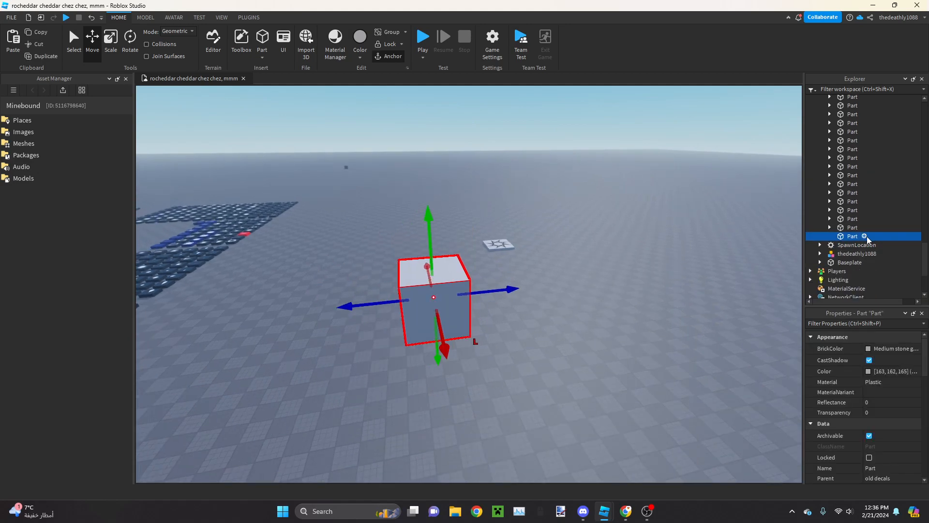
{"action": "left_click", "coordinate": [865, 236]}
{"action": "left_click", "coordinate": [677, 202]}
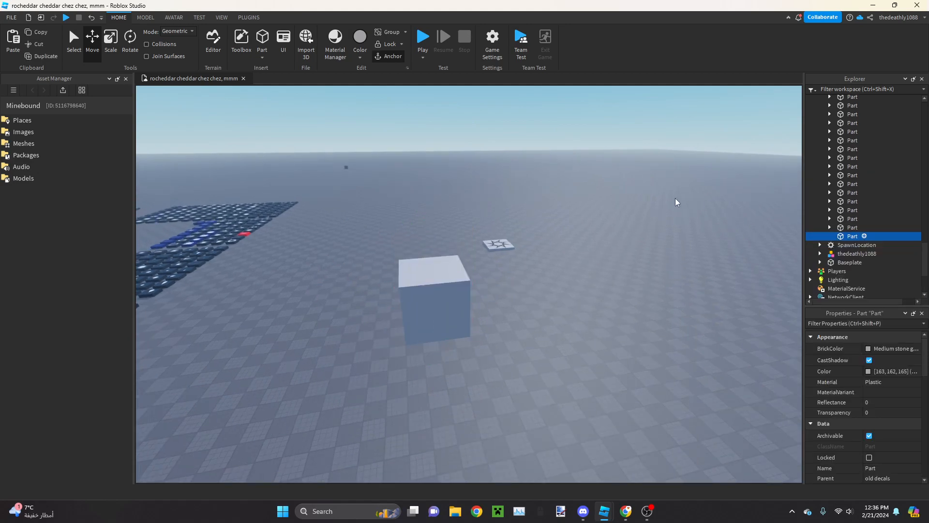
View the duplicated grey block from several angles and distances above the baseplate
{"action": "right_click_drag", "start_coordinate": [675, 198], "coordinate": [598, 199]}
{"action": "scroll", "coordinate": [512, 258], "scroll_direction": "down", "scroll_amount": 3}
{"action": "left_click", "coordinate": [485, 271]}
{"action": "left_click", "coordinate": [599, 269]}
{"action": "right_click_drag", "start_coordinate": [599, 269], "coordinate": [598, 269]}
{"action": "scroll", "coordinate": [508, 221], "scroll_direction": "up", "scroll_amount": 2}
{"action": "scroll", "coordinate": [461, 254], "scroll_direction": "down", "scroll_amount": 6}
{"action": "scroll", "coordinate": [476, 315], "scroll_direction": "up", "scroll_amount": 2}
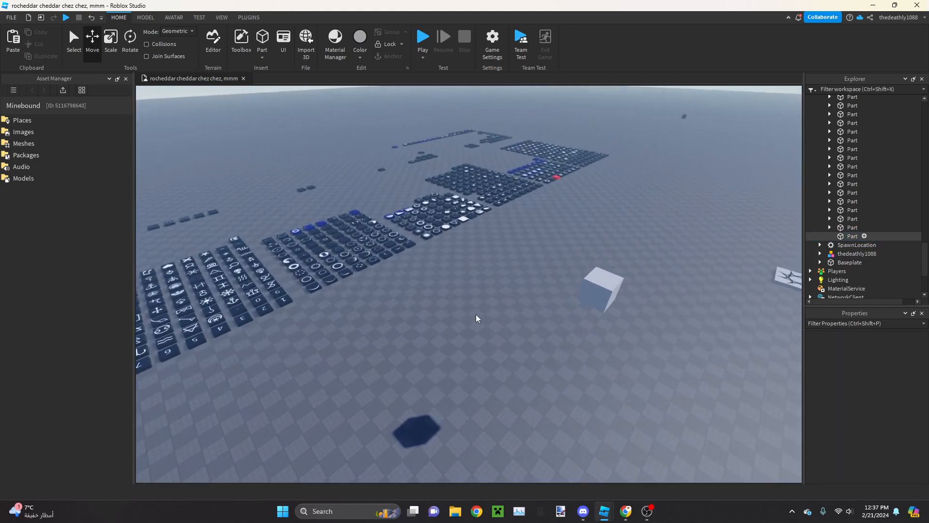
{"action": "key", "text": "a"}
{"action": "right_click_drag", "start_coordinate": [466, 289], "coordinate": [466, 289]}
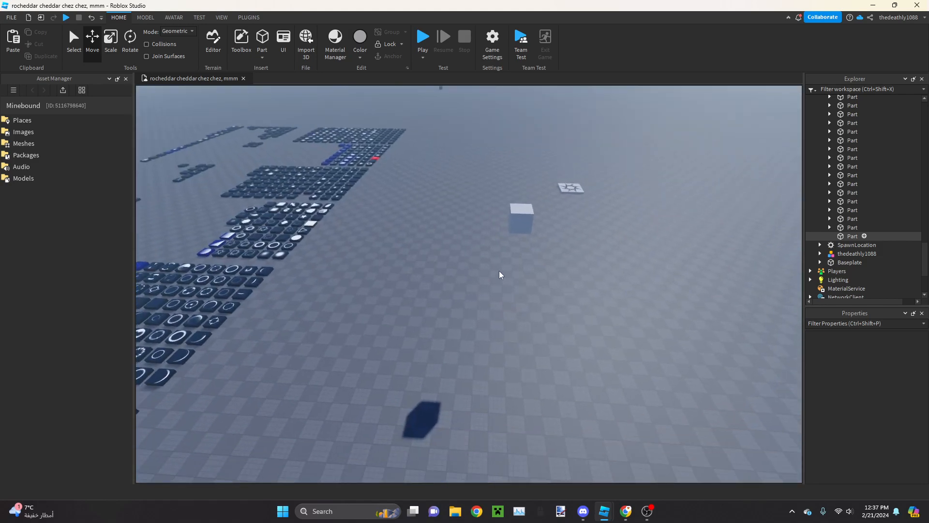
{"action": "key", "text": "w"}
{"action": "right_click_drag", "start_coordinate": [536, 242], "coordinate": [536, 270]}
{"action": "key", "text": "s"}
{"action": "key", "text": "d"}
{"action": "key", "text": "w"}
{"action": "key", "text": "d"}
{"action": "key", "text": "s"}
{"action": "key", "text": "e"}
{"action": "key", "text": "s"}
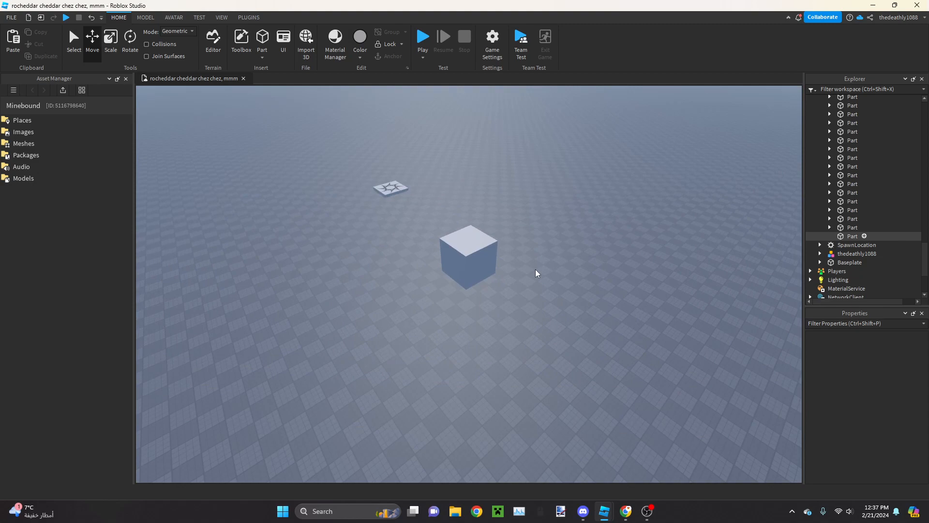
Insert a ParticleEmitter into the duplicated grey block and select the emitter
{"action": "left_click", "coordinate": [864, 236]}
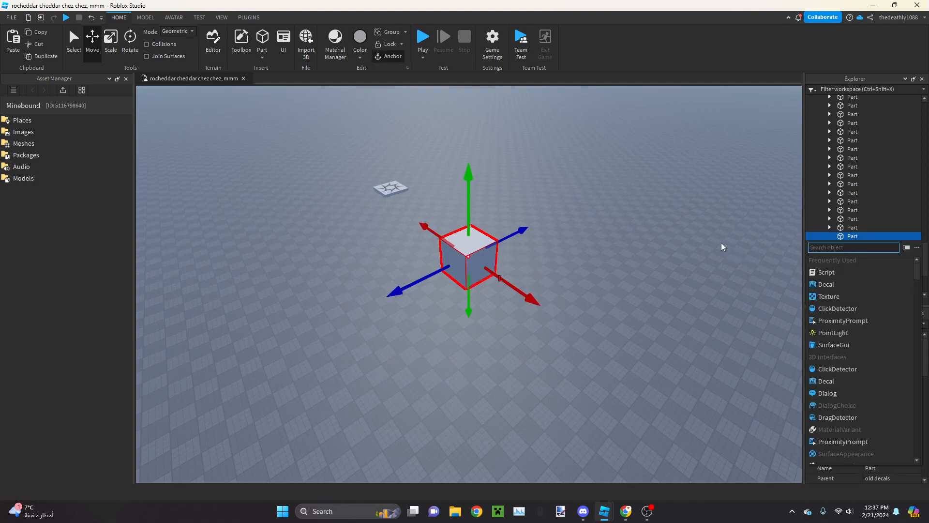
{"action": "type", "text": "pa"}
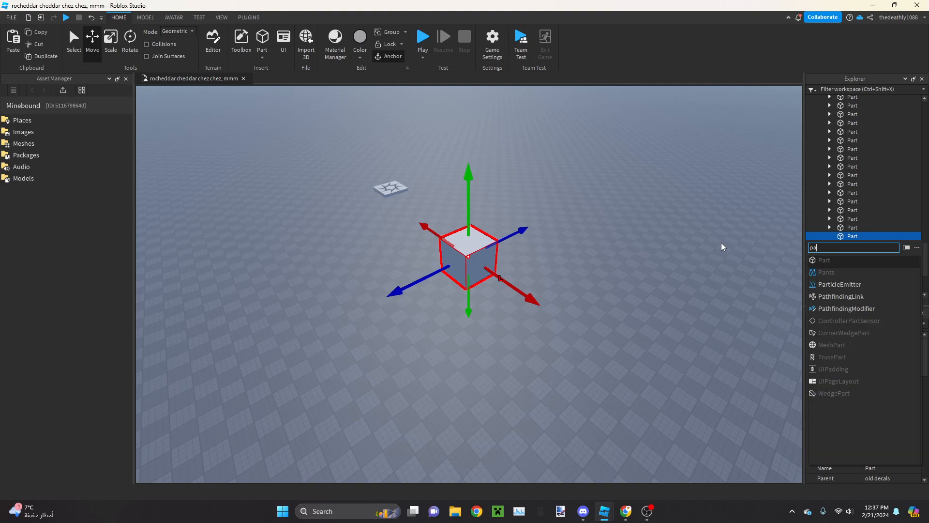
{"action": "type", "text": "rt"}
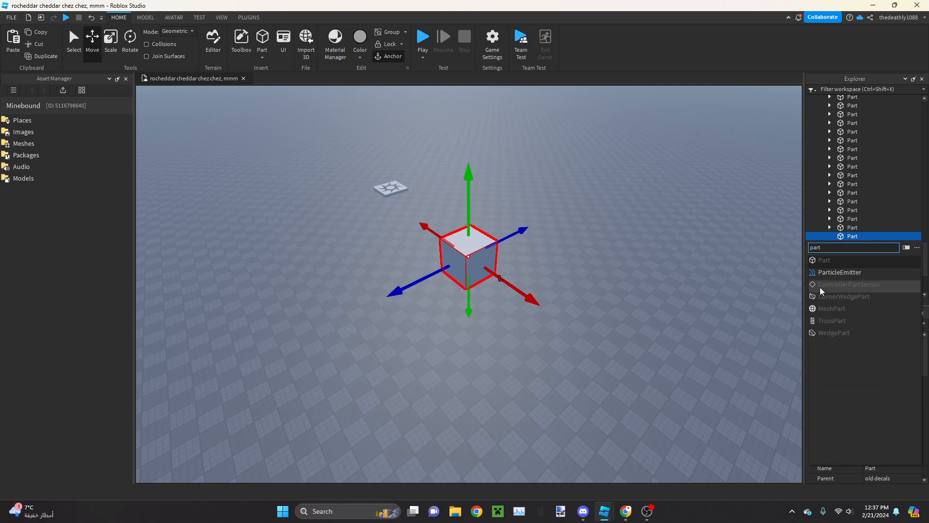
{"action": "left_click", "coordinate": [834, 274]}
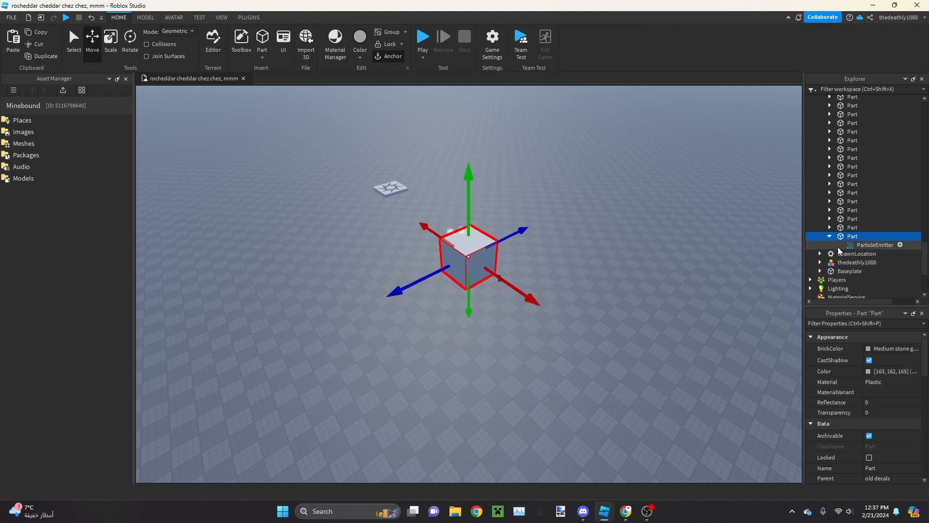
{"action": "right_click_drag", "start_coordinate": [605, 231], "coordinate": [589, 261]}
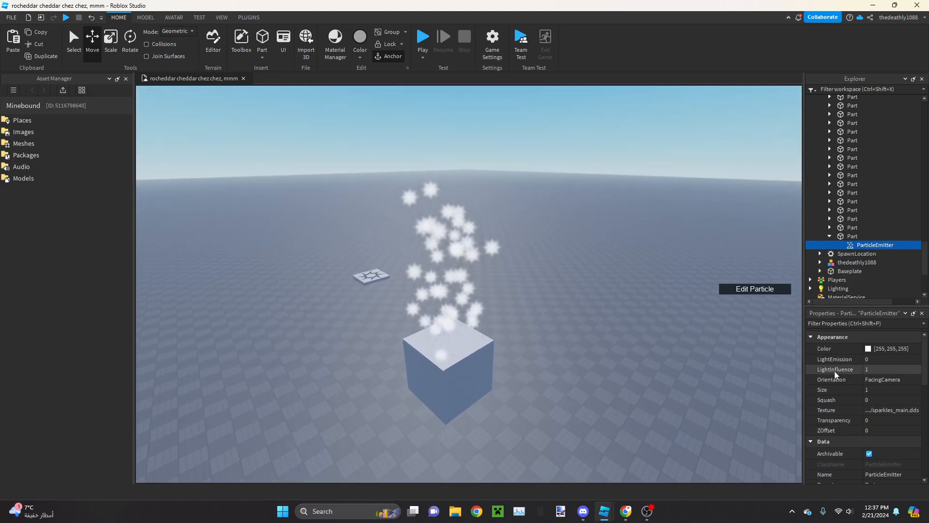
Set the particle emitter's Lifetime to 1
{"action": "scroll", "coordinate": [845, 385], "scroll_direction": "down", "scroll_amount": 2}
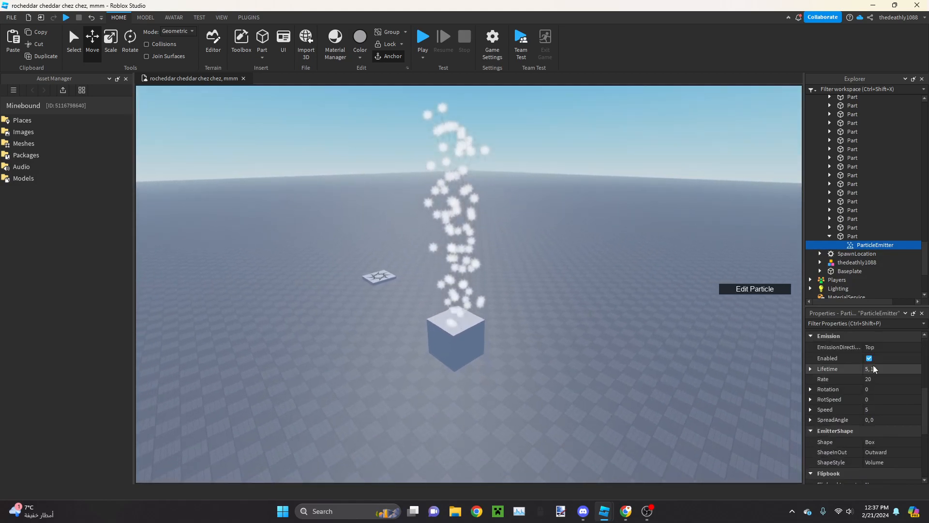
{"action": "right_click_drag", "start_coordinate": [553, 297], "coordinate": [566, 275]}
{"action": "scroll", "coordinate": [566, 275], "scroll_direction": "down", "scroll_amount": 2}
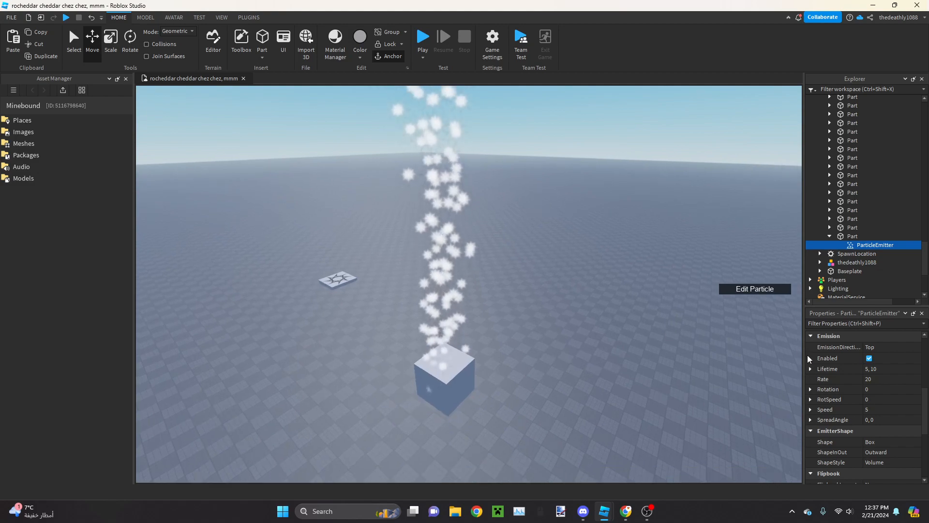
{"action": "left_click", "coordinate": [884, 372]}
{"action": "key", "text": "BackSpace"}
{"action": "key", "text": "BackSpace"}
{"action": "key", "text": "BackSpace"}
{"action": "key", "text": "BackSpace"}
{"action": "key", "text": "BackSpace"}
{"action": "type", "text": "1"}
{"action": "key", "text": "Return"}
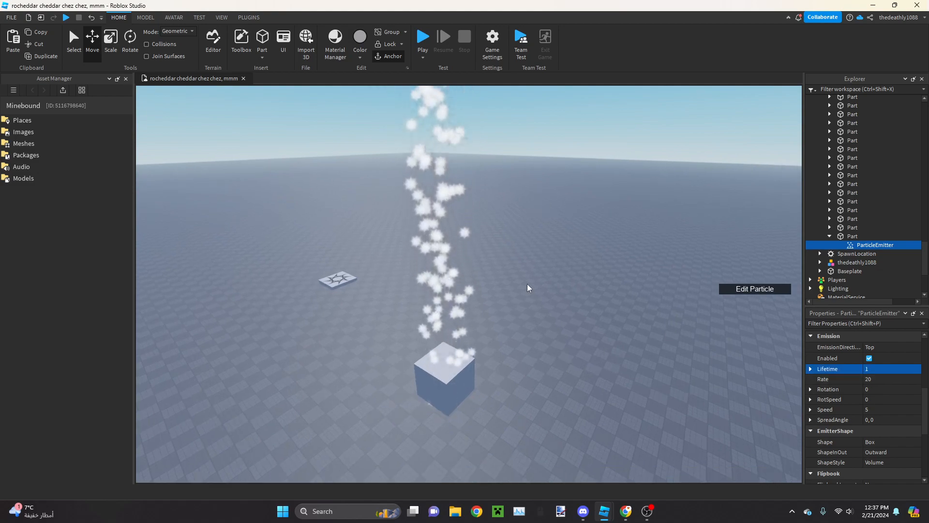
Restore the emitter's Lifetime to 5, 10, shorten it to 3 and check the particle column
{"action": "left_click", "coordinate": [870, 370]}
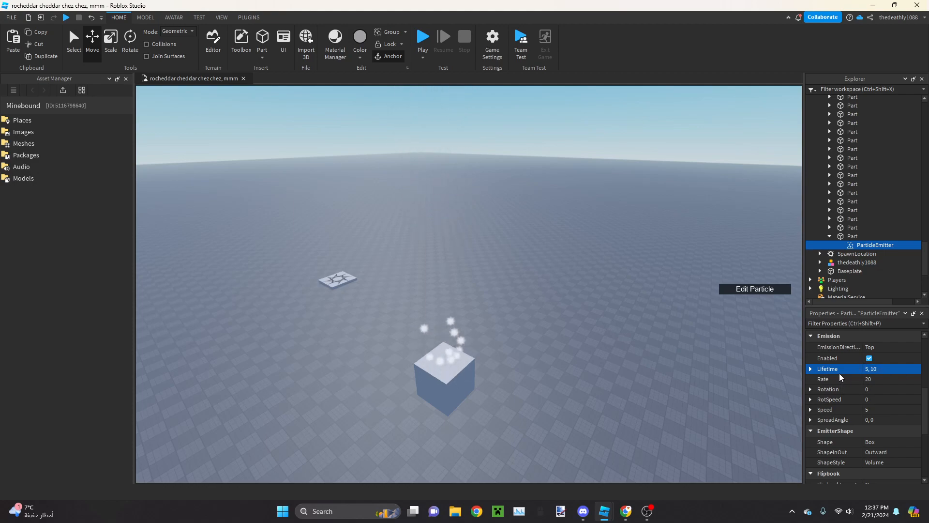
{"action": "right_click_drag", "start_coordinate": [562, 323], "coordinate": [560, 323]}
{"action": "scroll", "coordinate": [560, 324], "scroll_direction": "down", "scroll_amount": 3}
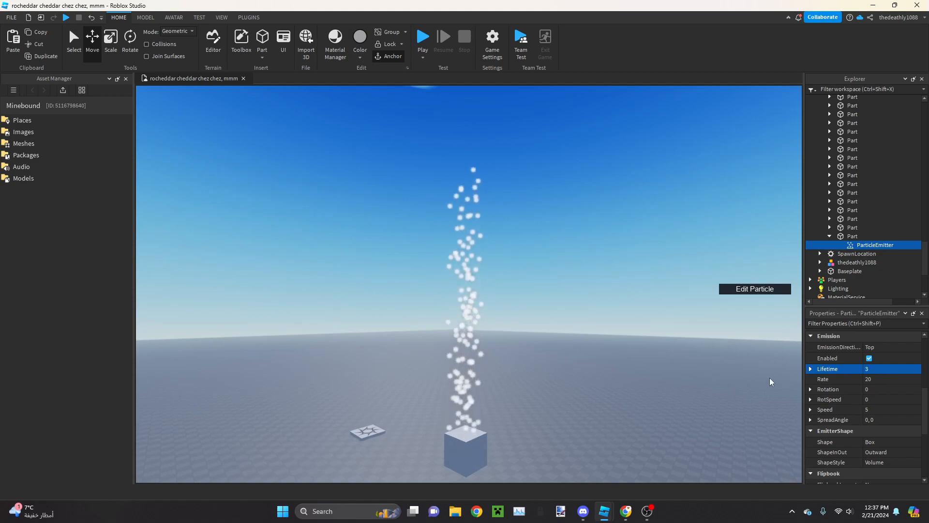
{"action": "key", "text": "w"}
{"action": "key", "text": "a"}
{"action": "right_click_drag", "start_coordinate": [539, 235], "coordinate": [539, 234]}
{"action": "key", "text": "d"}
{"action": "key", "text": "d"}
{"action": "key", "text": "w"}
{"action": "key", "text": "a"}
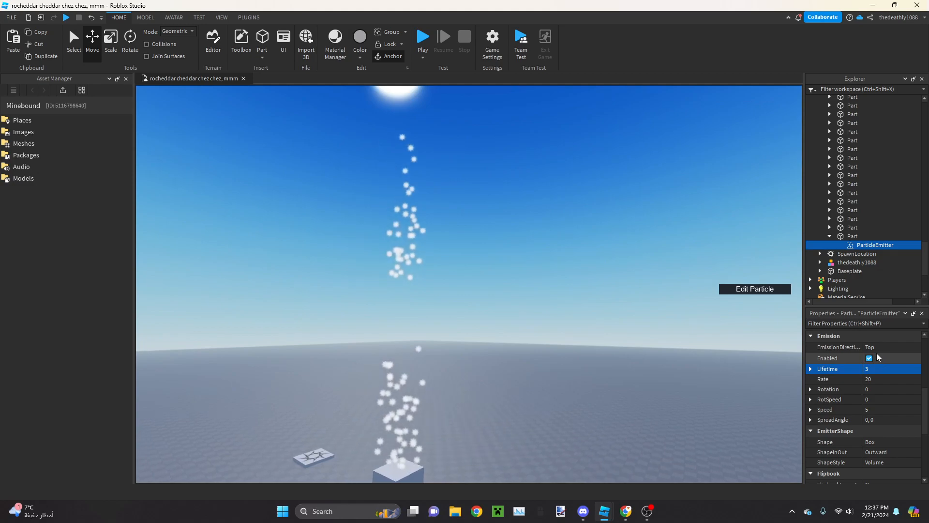
{"action": "right_click_drag", "start_coordinate": [639, 337], "coordinate": [639, 337]}
{"action": "key", "text": "s"}
Switch the emitter's EmissionDirection to Front and return it to Top
{"action": "left_click", "coordinate": [878, 347]}
{"action": "left_click", "coordinate": [886, 347]}
{"action": "left_click", "coordinate": [875, 363]}
{"action": "right_click_drag", "start_coordinate": [538, 251], "coordinate": [485, 317]}
{"action": "key", "text": "w"}
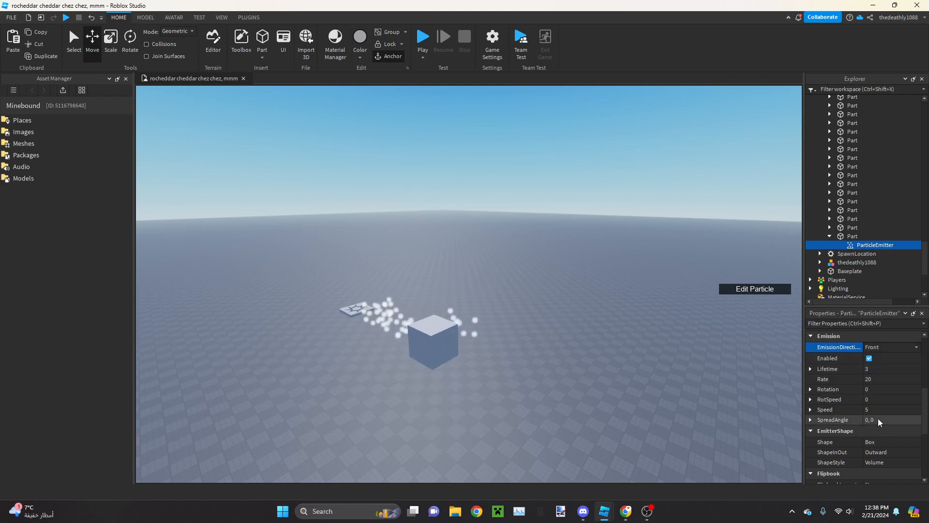
{"action": "left_click", "coordinate": [874, 394]}
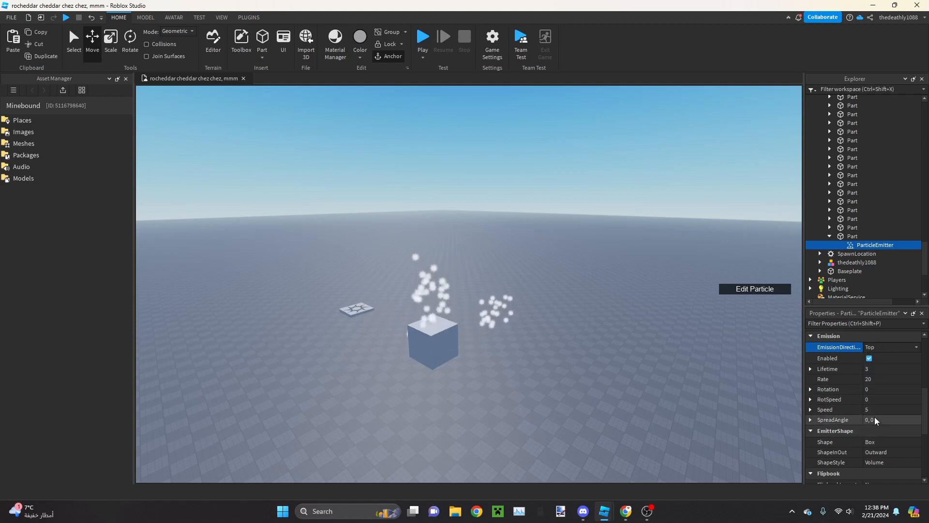
Try a SpreadAngle of 360 on the emitter and reset it to 0, 0
{"action": "left_click", "coordinate": [877, 420]}
{"action": "type", "text": "360"}
{"action": "key", "text": "Return"}
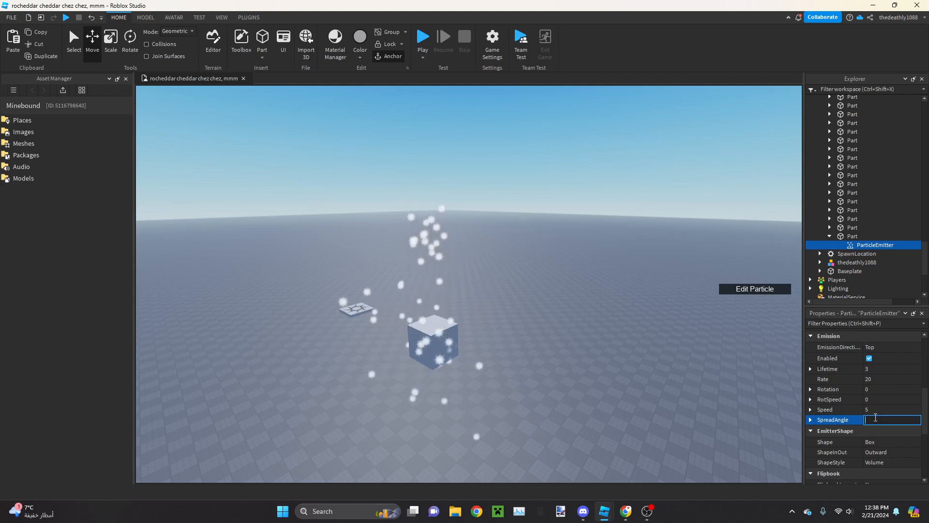
{"action": "type", "text": "0, 0"}
{"action": "key", "text": "Return"}
{"action": "right_click_drag", "start_coordinate": [605, 384], "coordinate": [647, 386]}
{"action": "key", "text": "a"}
{"action": "key", "text": "w"}
{"action": "key", "text": "d"}
{"action": "key", "text": "s"}
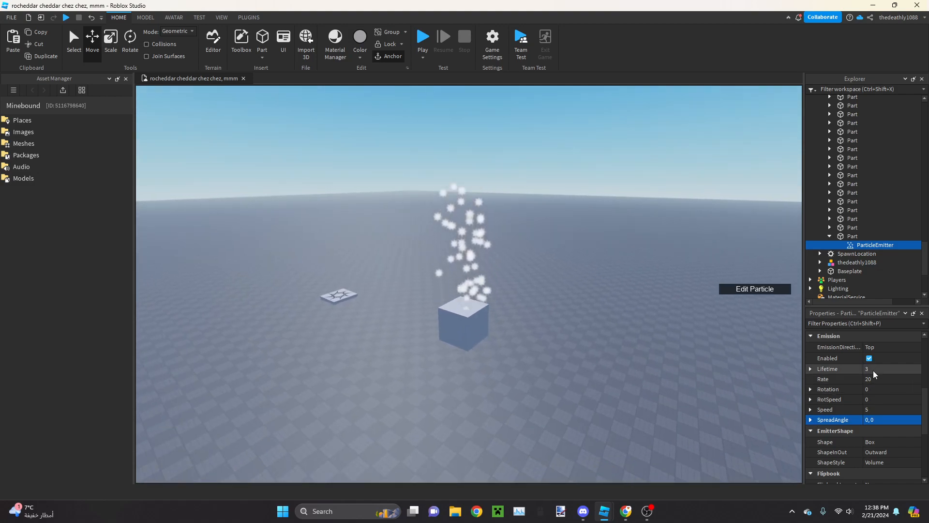
Toggle the emitter's Enabled property off and on, and set its Lifetime to 2
{"action": "left_click", "coordinate": [870, 359]}
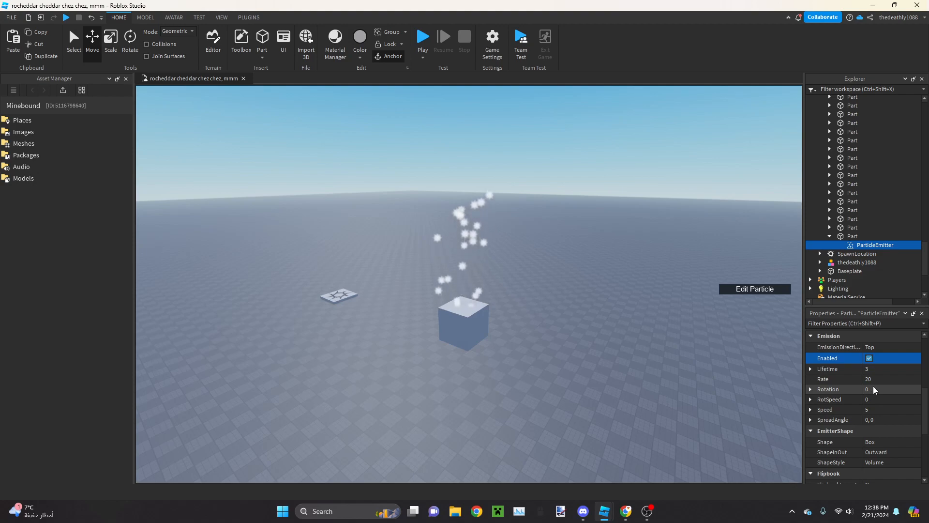
{"action": "left_click", "coordinate": [867, 370]}
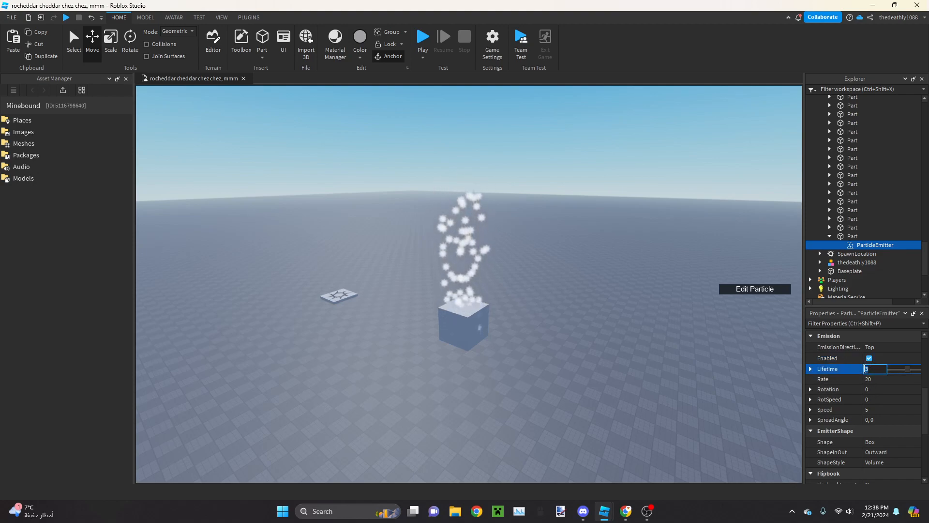
{"action": "key", "text": "Return"}
{"action": "right_click_drag", "start_coordinate": [641, 321], "coordinate": [644, 327]}
{"action": "scroll", "coordinate": [644, 327], "scroll_direction": "down", "scroll_amount": 4}
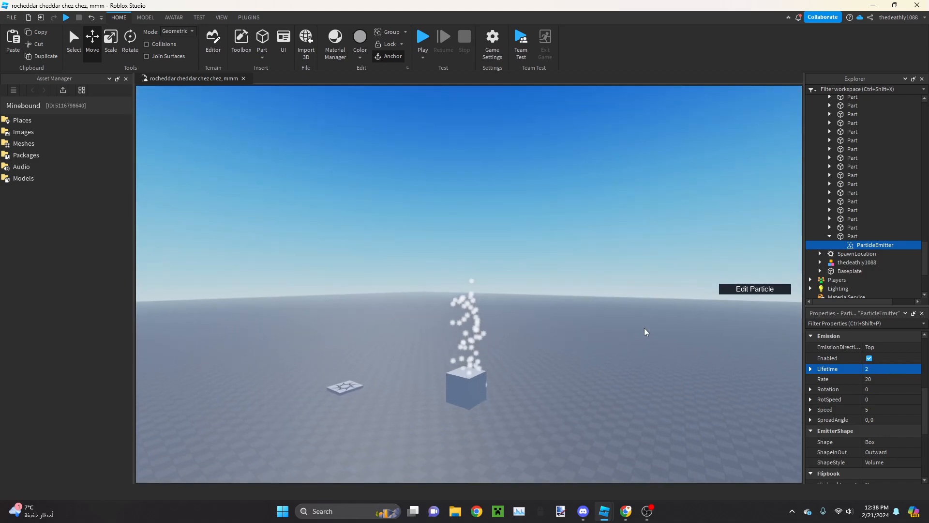
View the particle stream above the block from different angles and distances
{"action": "scroll", "coordinate": [565, 239], "scroll_direction": "up", "scroll_amount": 2}
{"action": "right_click_drag", "start_coordinate": [566, 240], "coordinate": [524, 272]}
{"action": "scroll", "coordinate": [565, 239], "scroll_direction": "up", "scroll_amount": 3}
{"action": "scroll", "coordinate": [525, 272], "scroll_direction": "up", "scroll_amount": 2}
{"action": "scroll", "coordinate": [525, 272], "scroll_direction": "down", "scroll_amount": 2}
{"action": "scroll", "coordinate": [793, 348], "scroll_direction": "down", "scroll_amount": 1}
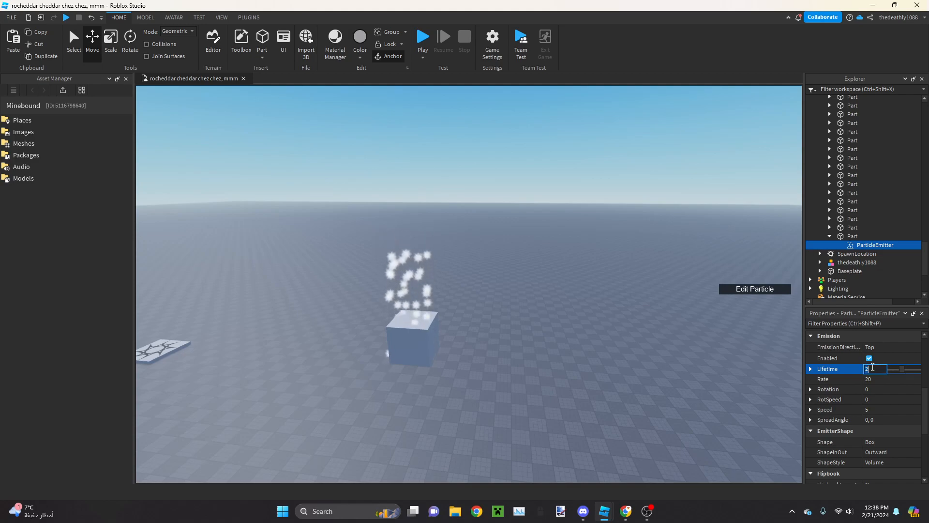
Try a Lifetime of 5 on the ParticleEmitter and replace it with the range 1, 2
{"action": "scroll", "coordinate": [536, 373], "scroll_direction": "down", "scroll_amount": 3}
{"action": "right_click_drag", "start_coordinate": [536, 371], "coordinate": [547, 359]}
{"action": "scroll", "coordinate": [547, 359], "scroll_direction": "up", "scroll_amount": 2}
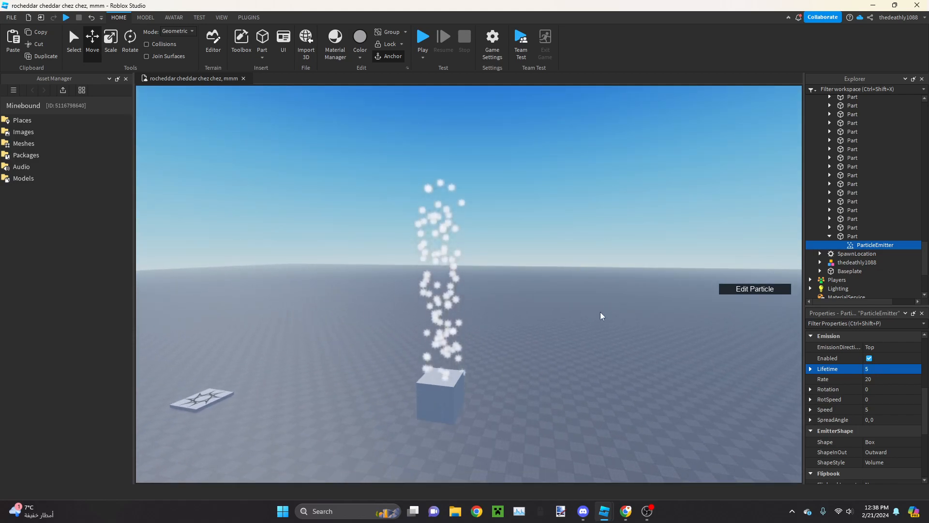
{"action": "left_click", "coordinate": [873, 369]}
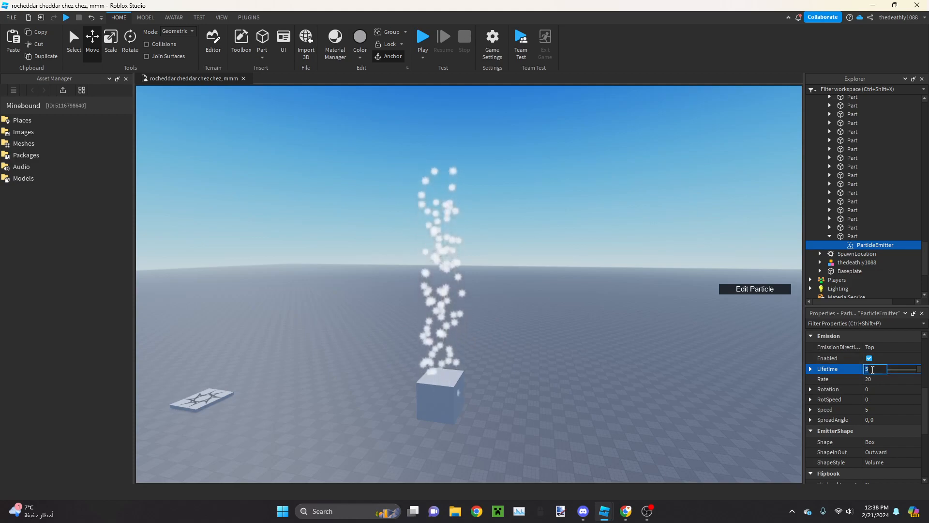
{"action": "type", "text": "1, "}
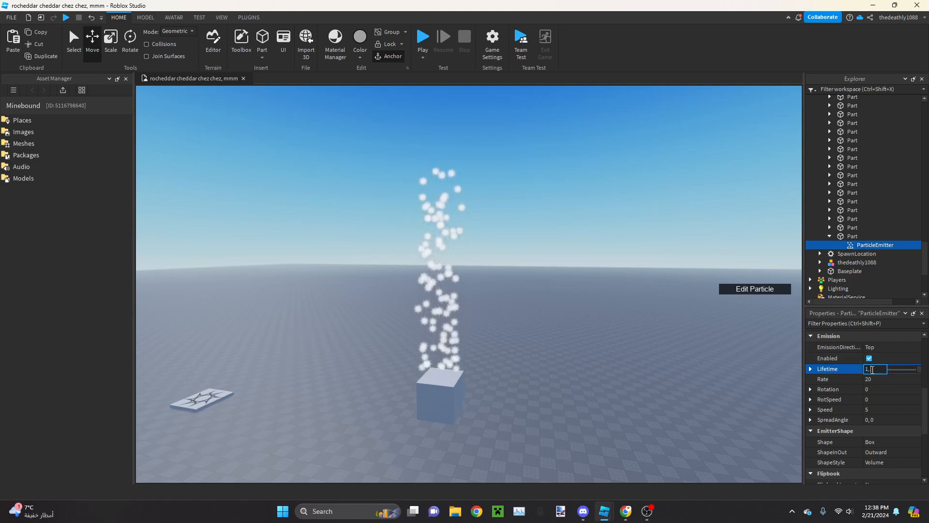
{"action": "type", "text": "2"}
{"action": "key", "text": "Return"}
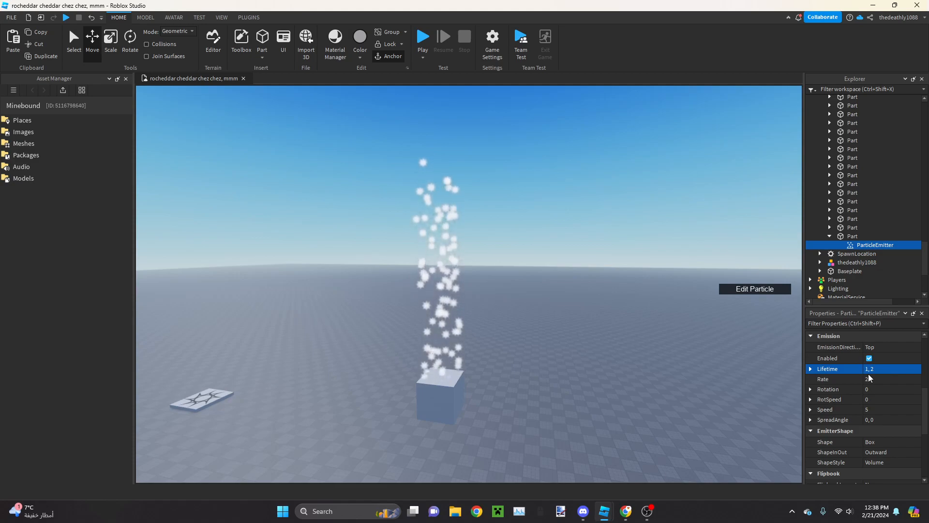
Examine from different heights and distances how long individual particles last above the block
{"action": "scroll", "coordinate": [474, 325], "scroll_direction": "up", "scroll_amount": 3}
{"action": "mouse_move", "coordinate": [481, 284]}
{"action": "right_mouse_down"}
{"action": "mouse_move", "coordinate": [475, 324]}
{"action": "mouse_move", "coordinate": [487, 301]}
{"action": "right_mouse_up"}
{"action": "scroll", "coordinate": [497, 341], "scroll_direction": "up", "scroll_amount": 3}
{"action": "scroll", "coordinate": [486, 302], "scroll_direction": "down", "scroll_amount": 3}
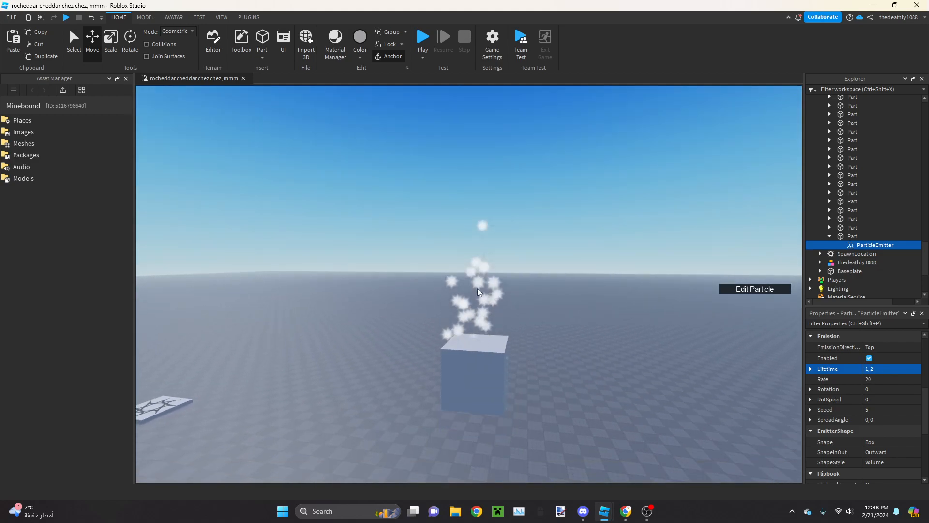
{"action": "key", "text": "e"}
{"action": "key", "text": "q"}
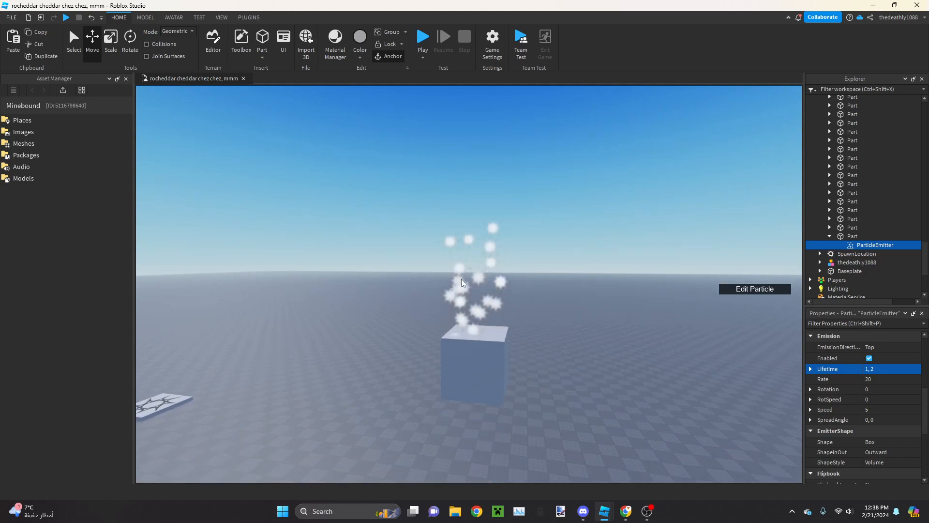
{"action": "scroll", "coordinate": [484, 280], "scroll_direction": "up", "scroll_amount": 2}
{"action": "scroll", "coordinate": [484, 275], "scroll_direction": "down", "scroll_amount": 2}
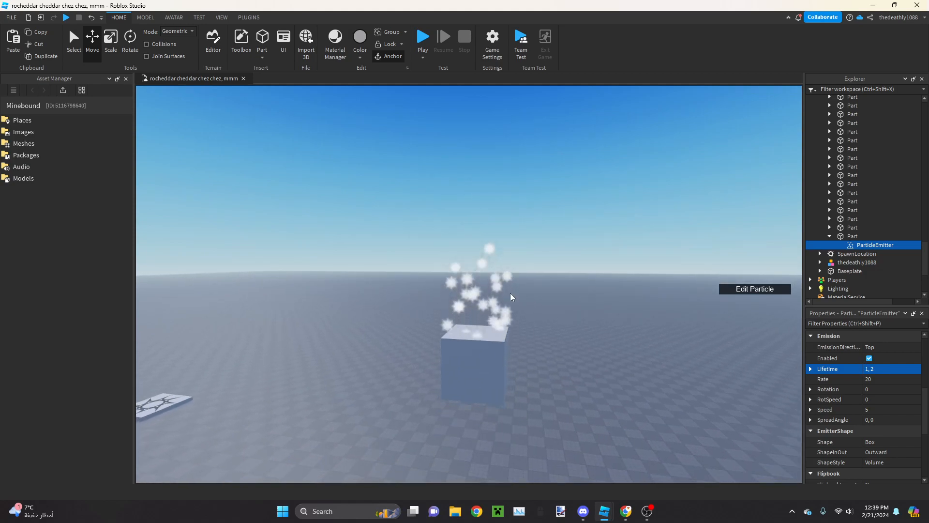
{"action": "right_click_drag", "start_coordinate": [589, 319], "coordinate": [579, 297]}
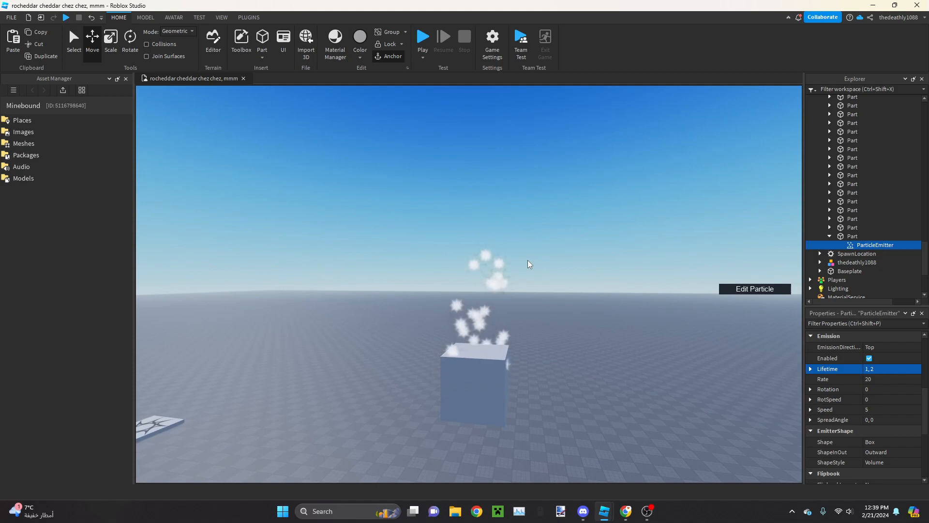
{"action": "scroll", "coordinate": [530, 264], "scroll_direction": "down", "scroll_amount": 2}
{"action": "key", "text": "e"}
{"action": "key", "text": "q"}
{"action": "right_click_drag", "start_coordinate": [479, 349], "coordinate": [498, 373]}
{"action": "scroll", "coordinate": [465, 310], "scroll_direction": "up", "scroll_amount": 2}
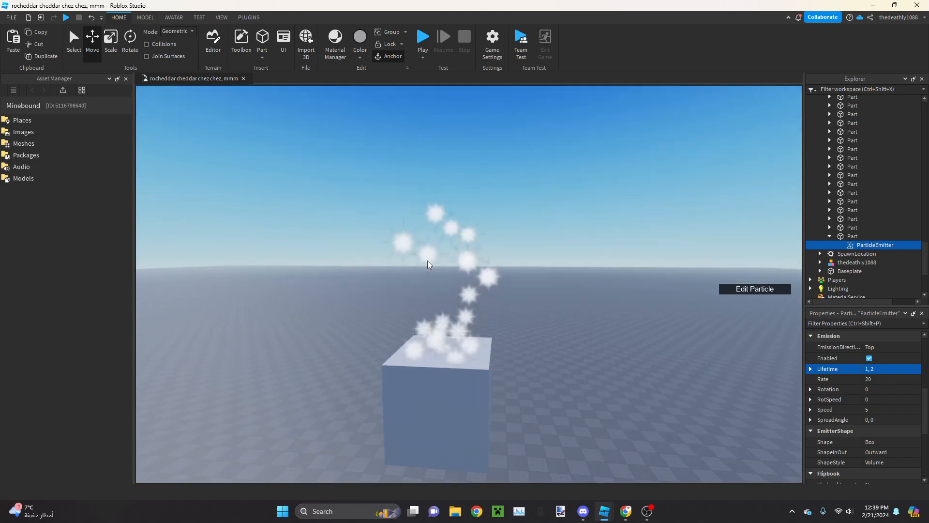
{"action": "scroll", "coordinate": [429, 264], "scroll_direction": "down", "scroll_amount": 2}
{"action": "key", "text": "e"}
{"action": "scroll", "coordinate": [498, 235], "scroll_direction": "down", "scroll_amount": 2}
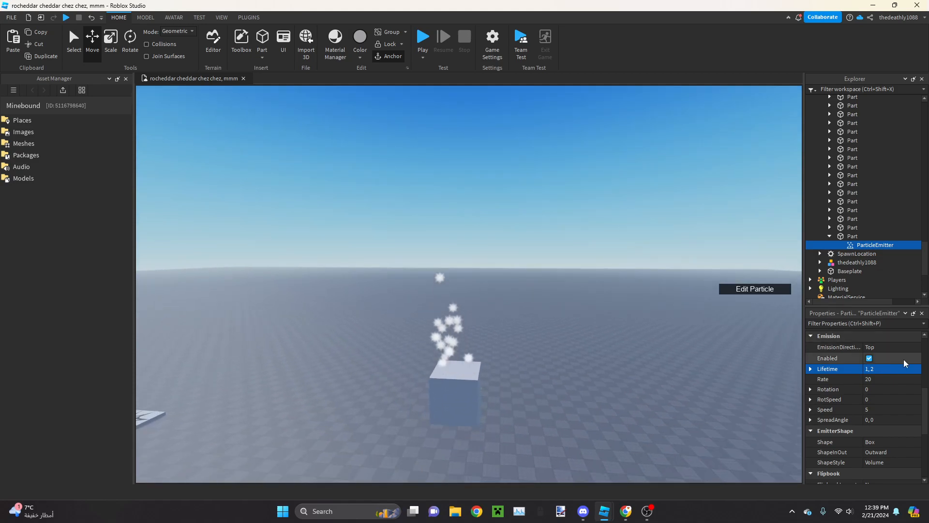
Change the emitter's Lifetime from a range to the single value 2, and reduce it to 1
{"action": "left_click", "coordinate": [873, 370]}
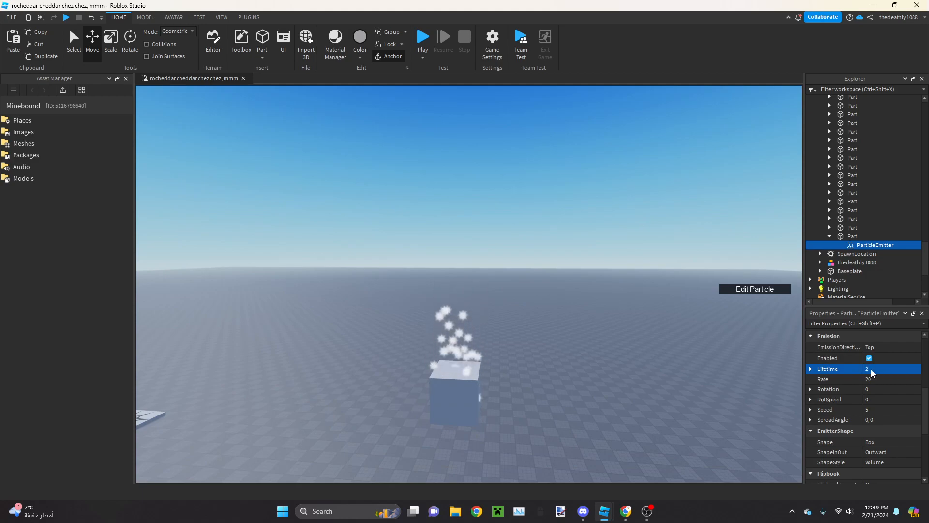
{"action": "left_click", "coordinate": [881, 370]}
{"action": "type", "text": "1"}
{"action": "key", "text": "Return"}
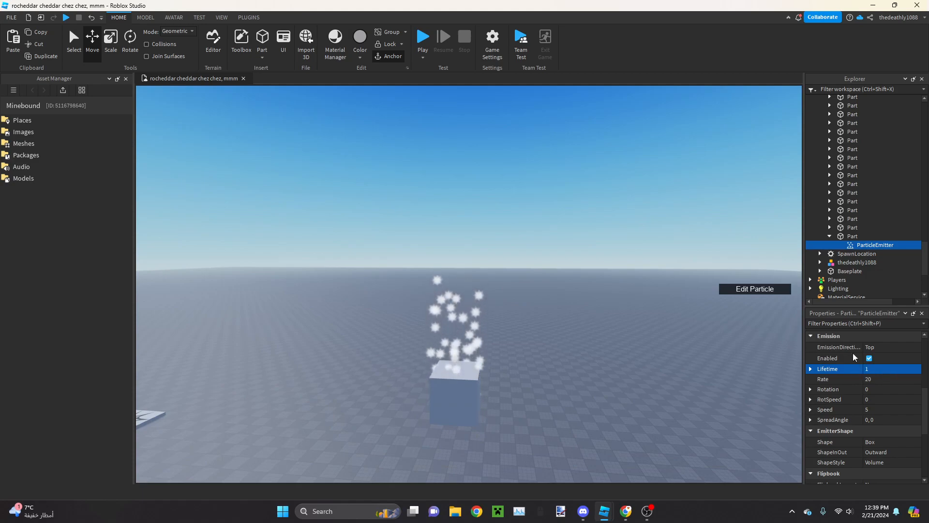
Raise the emitter's Rate to 60
{"action": "key", "text": "s"}
{"action": "mouse_move", "coordinate": [513, 305]}
{"action": "right_mouse_down"}
{"action": "mouse_move", "coordinate": [522, 311]}
{"action": "mouse_move", "coordinate": [514, 306]}
{"action": "mouse_move", "coordinate": [527, 300]}
{"action": "right_mouse_up"}
{"action": "key", "text": "w"}
{"action": "key", "text": "w"}
{"action": "key", "text": "d"}
{"action": "right_click_drag", "start_coordinate": [500, 329], "coordinate": [487, 332]}
{"action": "key", "text": "s"}
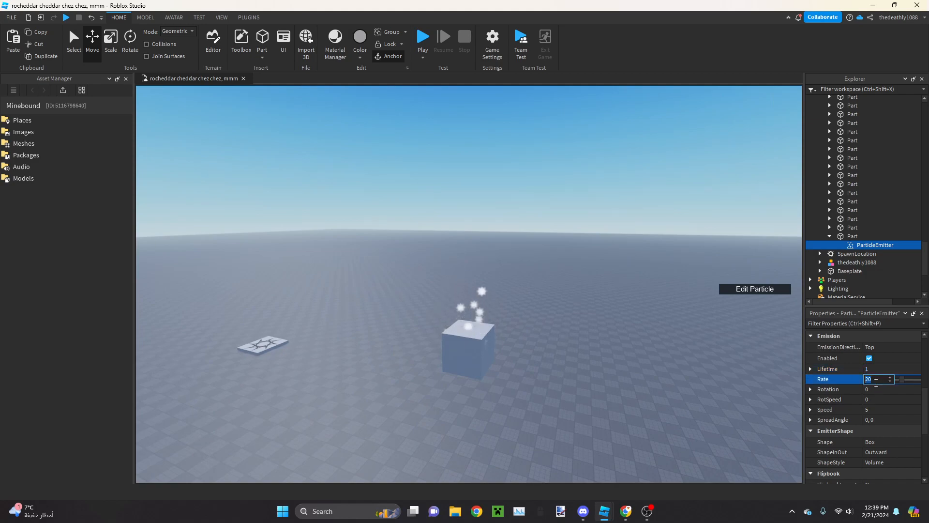
{"action": "type", "text": "40"}
{"action": "key", "text": "Return"}
Try an extreme Rate of 999698 on the emitter and inspect the particle cloud up close
{"action": "left_click", "coordinate": [874, 382]}
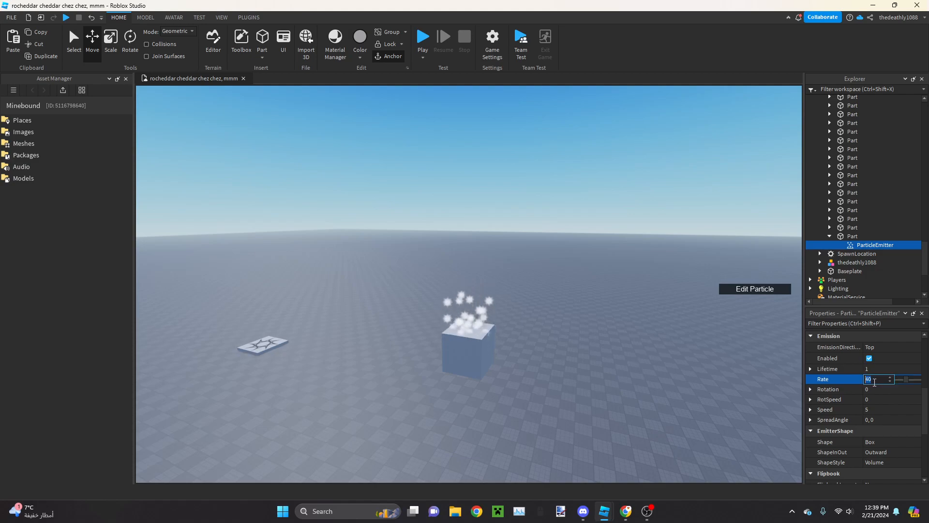
{"action": "type", "text": "999999"}
{"action": "key", "text": "Return"}
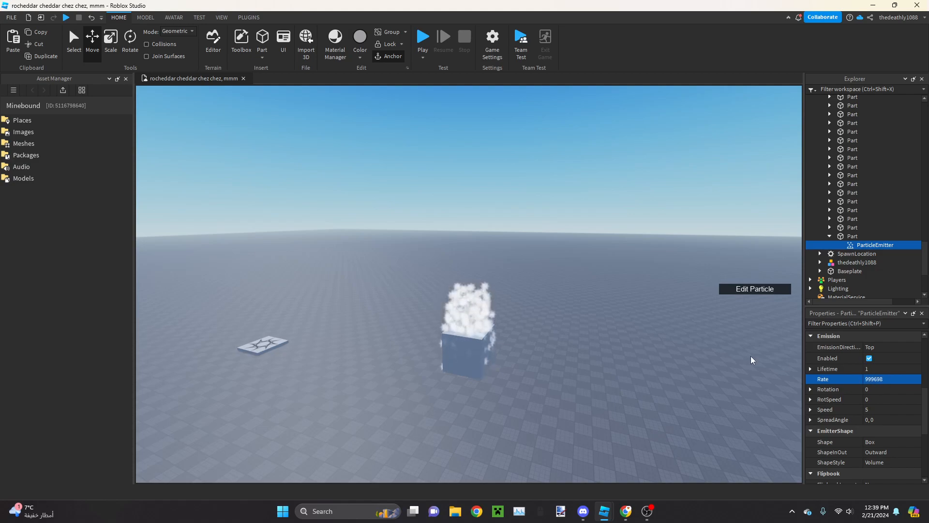
{"action": "scroll", "coordinate": [516, 297], "scroll_direction": "up", "scroll_amount": 5}
{"action": "right_click_drag", "start_coordinate": [516, 297], "coordinate": [516, 298]}
{"action": "scroll", "coordinate": [516, 296], "scroll_direction": "down", "scroll_amount": 3}
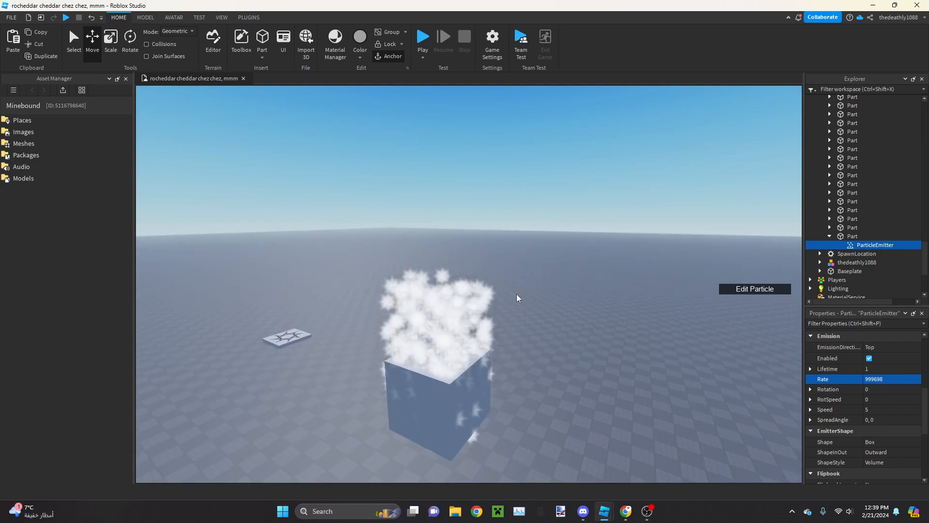
{"action": "scroll", "coordinate": [496, 318], "scroll_direction": "down", "scroll_amount": 2}
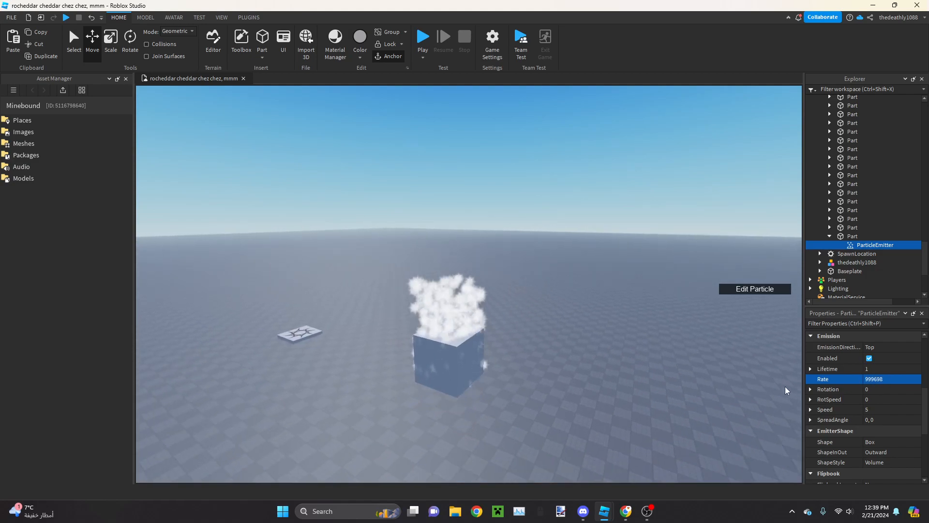
Try a Lifetime of 0.5 on the emitter and return it to 1
{"action": "left_click", "coordinate": [874, 379]}
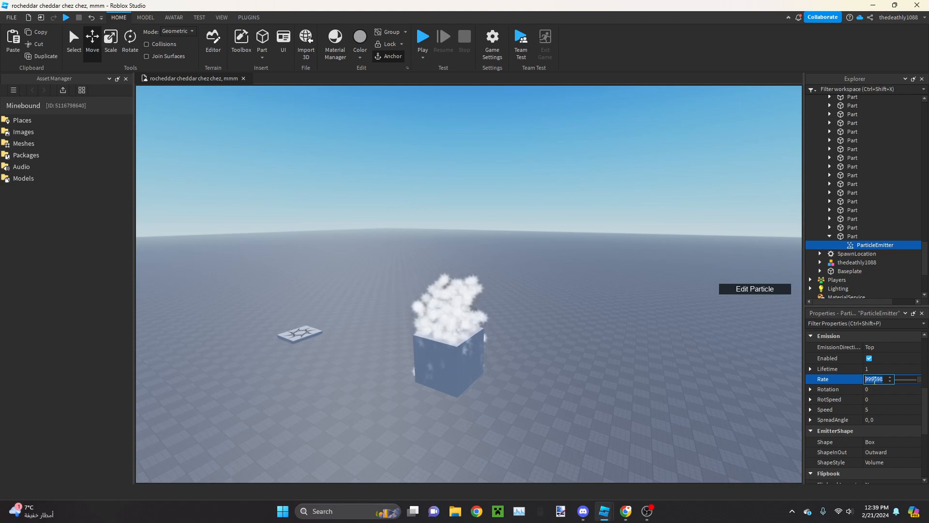
{"action": "left_click", "coordinate": [870, 369]}
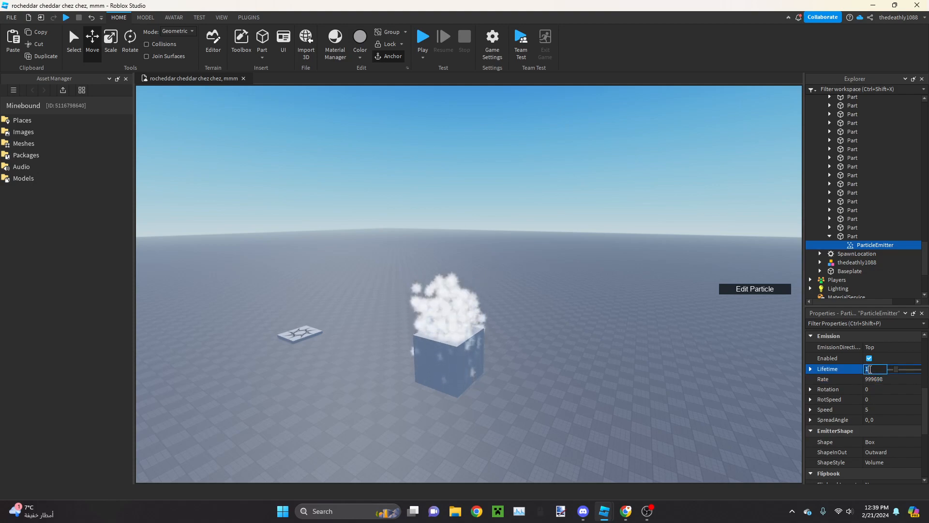
{"action": "type", "text": ".5"}
{"action": "key", "text": "Return"}
{"action": "left_click", "coordinate": [869, 369]}
{"action": "type", "text": "1"}
{"action": "key", "text": "Return"}
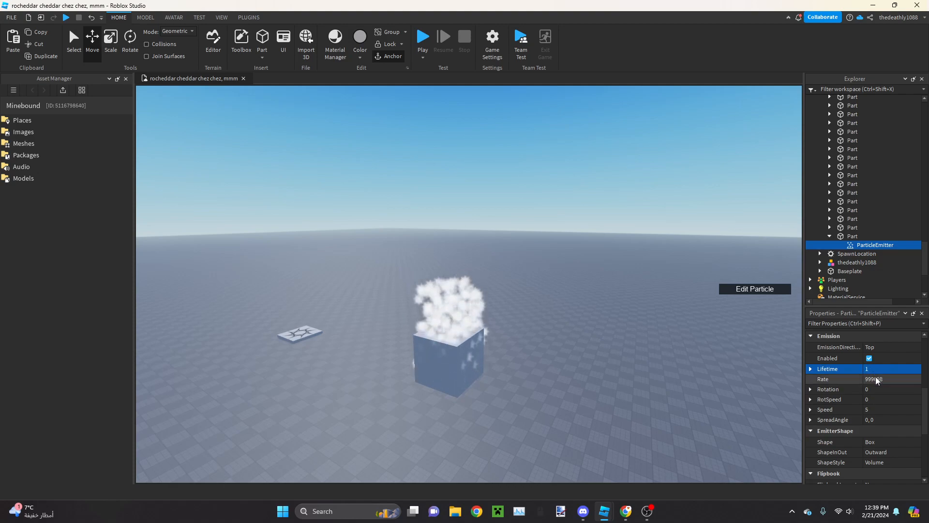
Reduce the emitter's Rate to 10
{"action": "left_click", "coordinate": [877, 378]}
{"action": "type", "text": "10"}
{"action": "key", "text": "Return"}
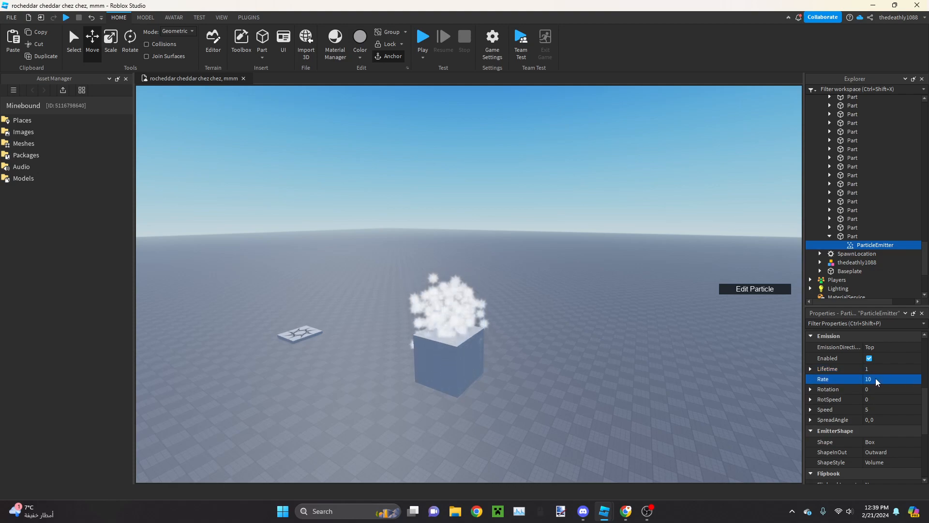
Try a Rotation of 55 on the emitter, check the particles up close, and reset Rotation to 0
{"action": "left_click", "coordinate": [870, 388]}
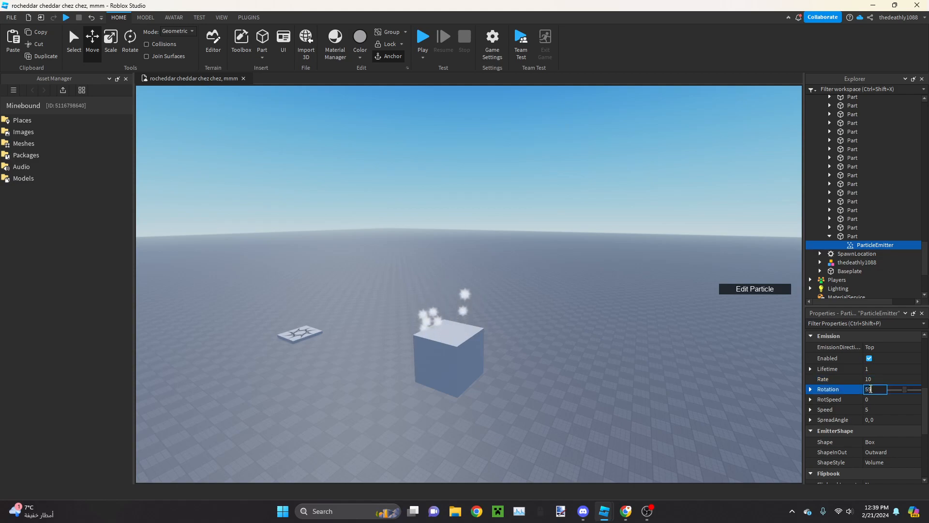
{"action": "key", "text": "Return"}
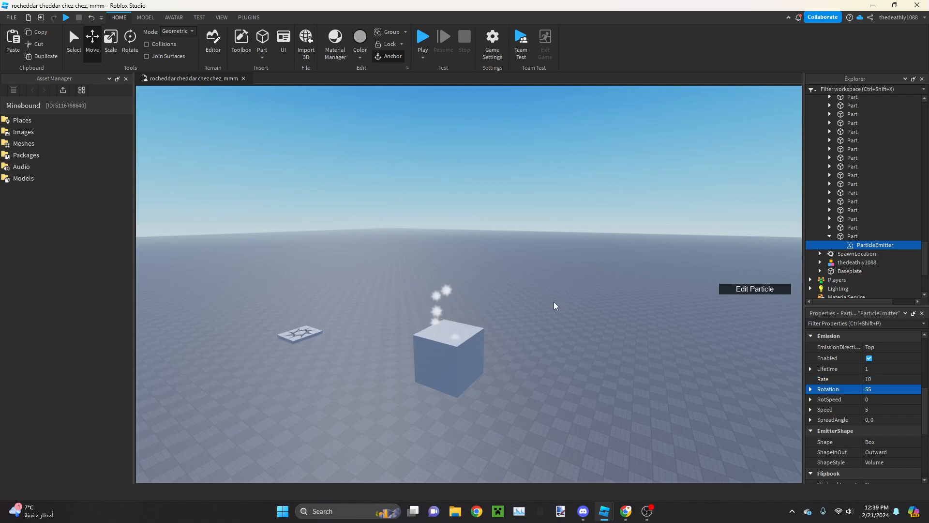
{"action": "right_click_drag", "start_coordinate": [554, 302], "coordinate": [548, 300]}
{"action": "scroll", "coordinate": [554, 302], "scroll_direction": "up", "scroll_amount": 5}
{"action": "scroll", "coordinate": [458, 430], "scroll_direction": "down", "scroll_amount": 1}
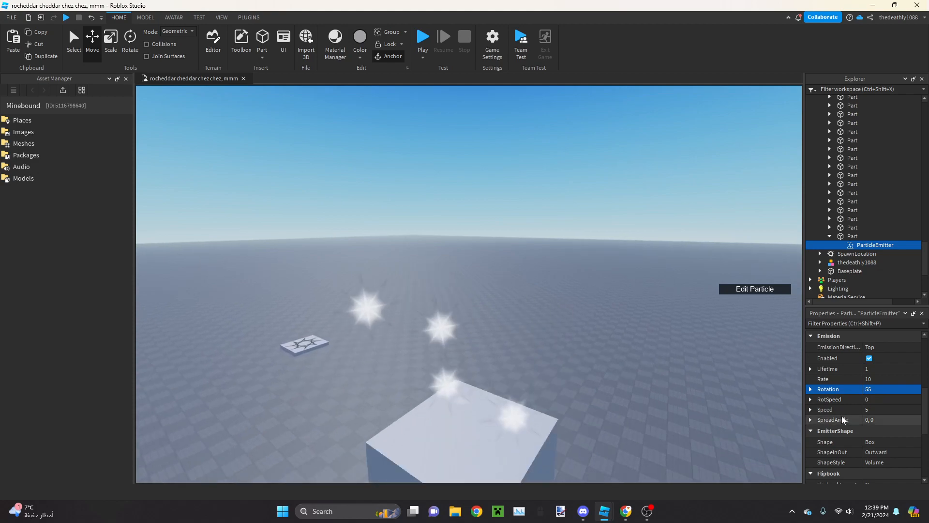
{"action": "left_click", "coordinate": [871, 388]}
{"action": "type", "text": "0"}
{"action": "key", "text": "Return"}
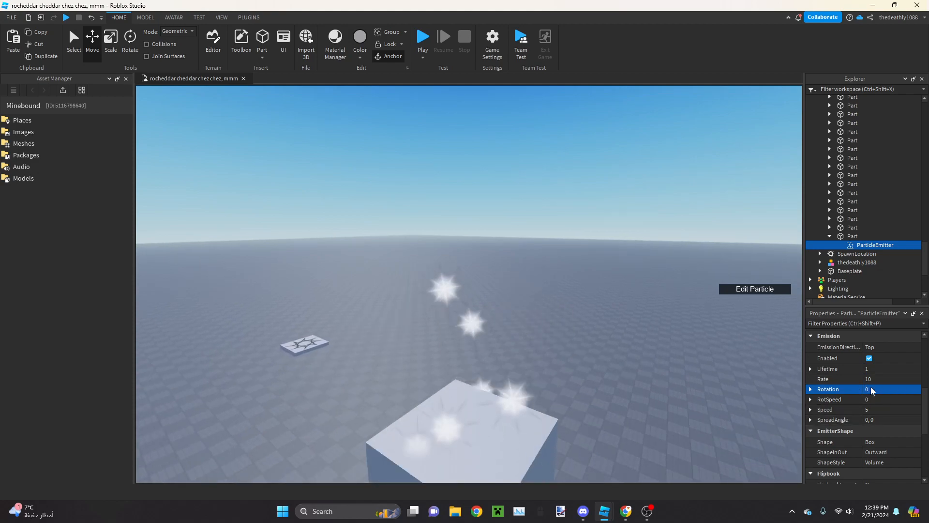
Set the emitter's Rotation to the range 0, 360
{"action": "right_click_drag", "start_coordinate": [528, 305], "coordinate": [534, 311]}
{"action": "scroll", "coordinate": [534, 310], "scroll_direction": "down", "scroll_amount": 3}
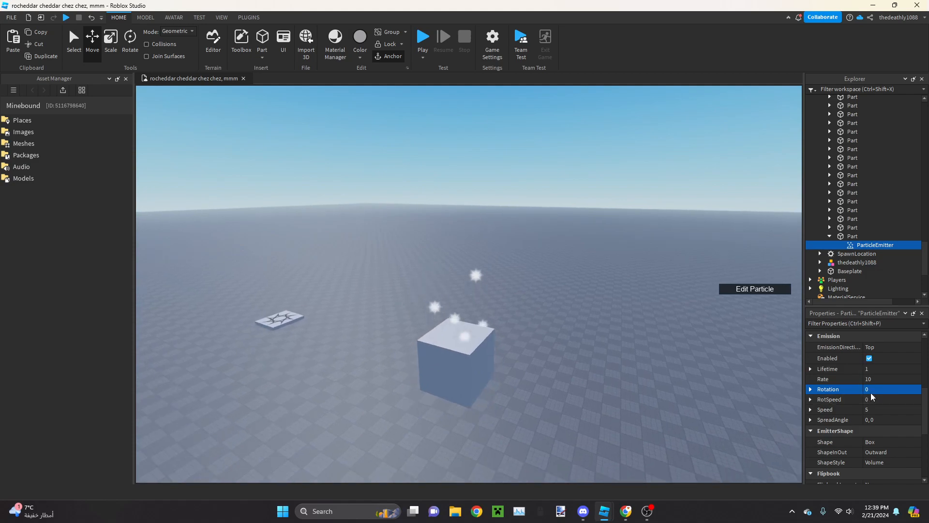
{"action": "left_click", "coordinate": [871, 390]}
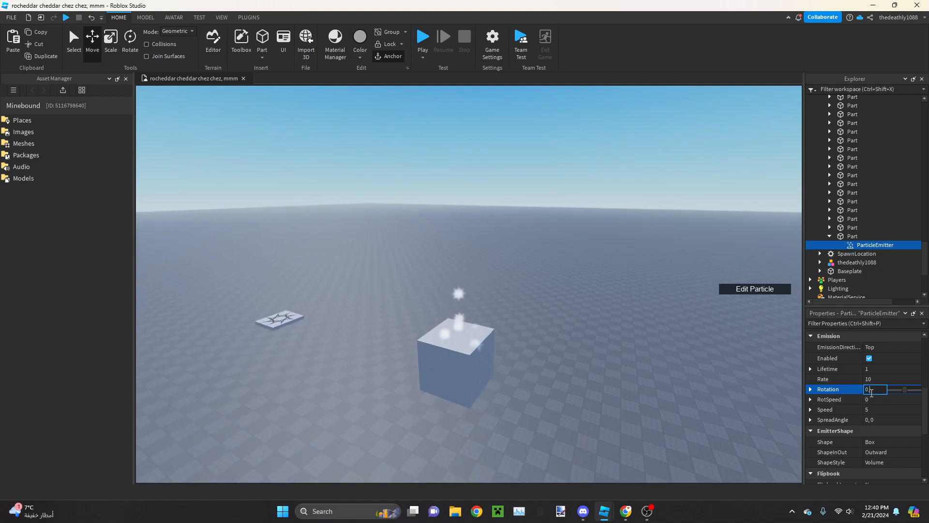
{"action": "type", "text": ", "}
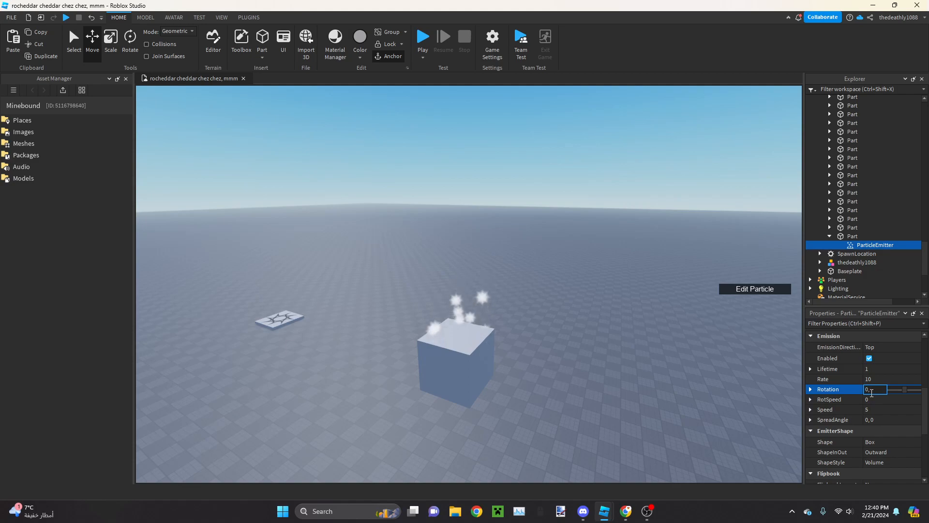
{"action": "type", "text": "360"}
{"action": "key", "text": "Return"}
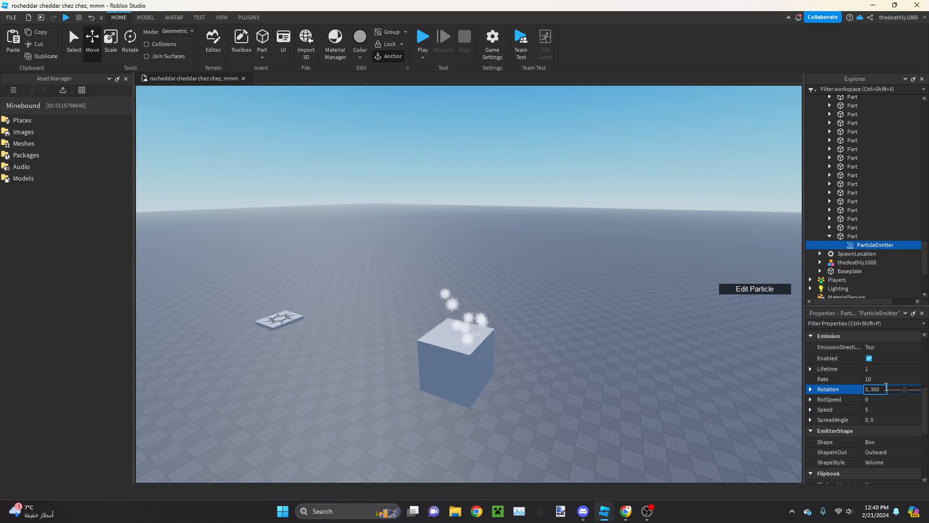
Examine the orientation of the particles emitted above the block from several angles and distances
{"action": "key", "text": "w"}
{"action": "right_click_drag", "start_coordinate": [571, 294], "coordinate": [521, 287]}
{"action": "key", "text": "s"}
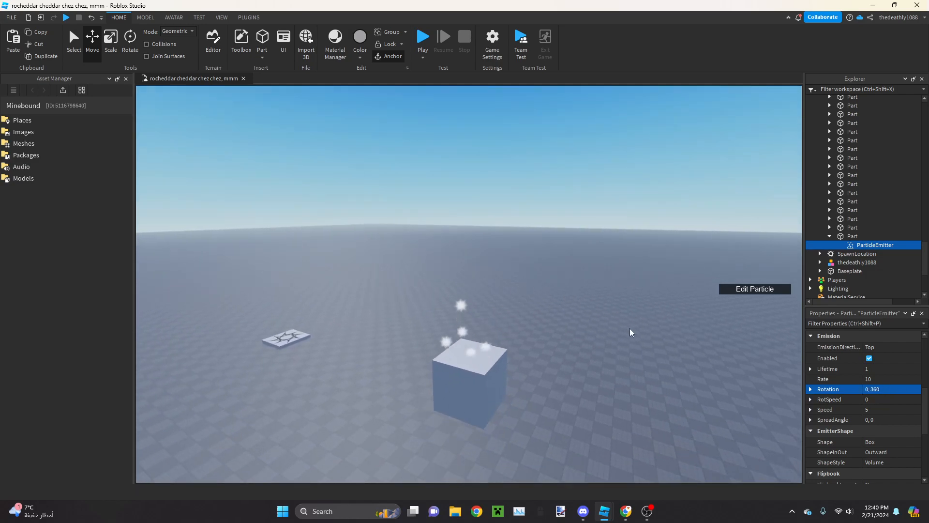
{"action": "right_click_drag", "start_coordinate": [630, 332], "coordinate": [612, 331]}
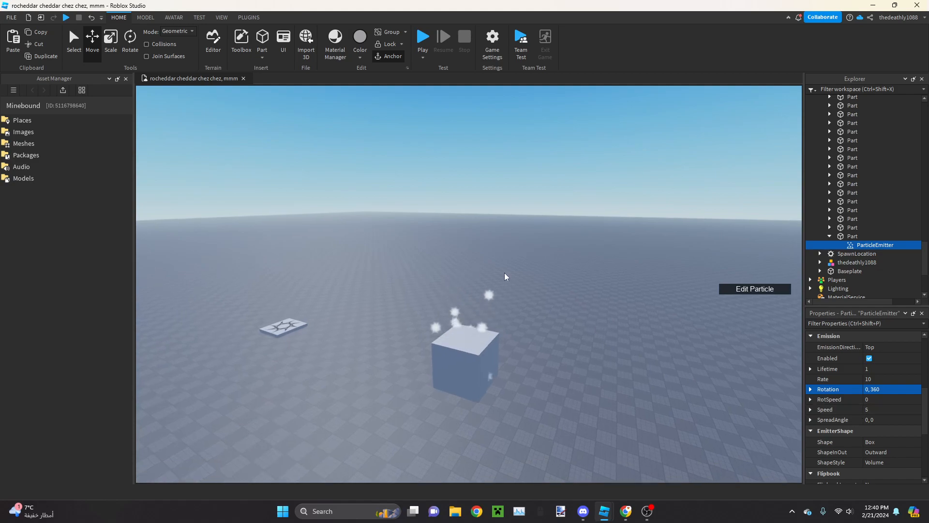
{"action": "key", "text": "w"}
{"action": "right_click_drag", "start_coordinate": [513, 276], "coordinate": [553, 278]}
{"action": "key", "text": "a"}
{"action": "key", "text": "s"}
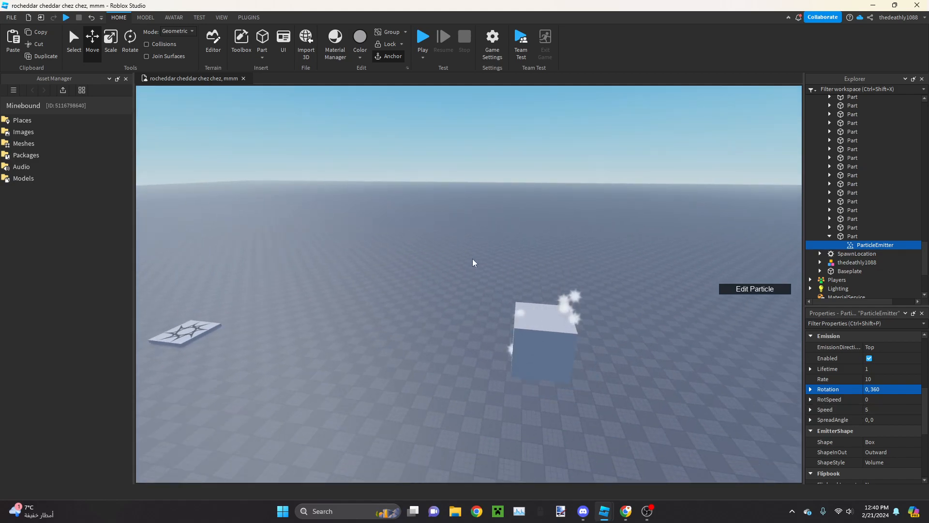
{"action": "right_click_drag", "start_coordinate": [463, 263], "coordinate": [492, 262]}
{"action": "key", "text": "s"}
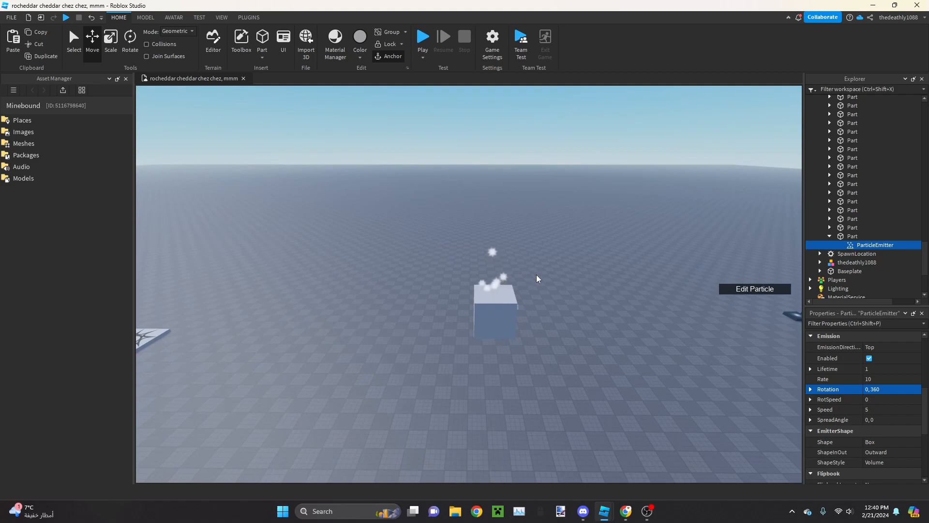
{"action": "left_click", "coordinate": [741, 289]}
{"action": "left_click", "coordinate": [742, 291]}
{"action": "right_click_drag", "start_coordinate": [583, 219], "coordinate": [610, 227]}
{"action": "key", "text": "w"}
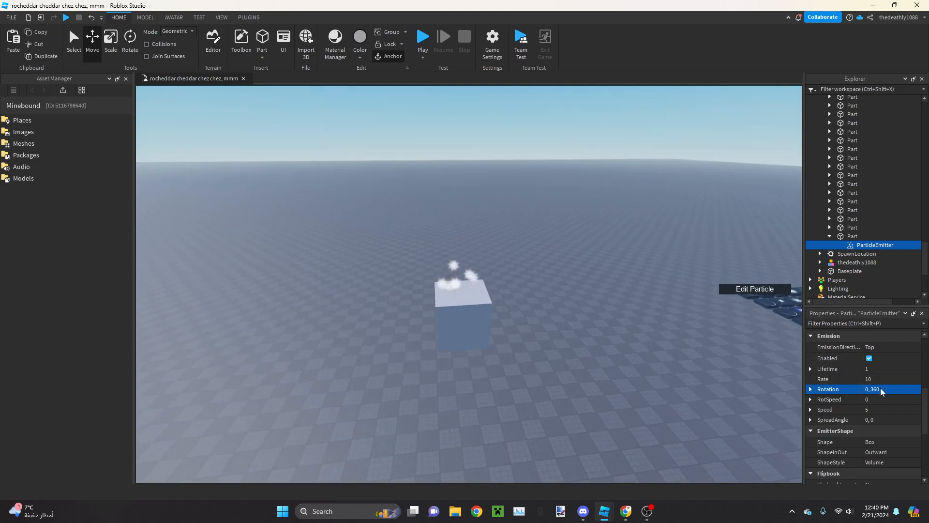
Try a RotSpeed of 900 on the emitter and check the spinning particles up close
{"action": "left_click", "coordinate": [872, 401]}
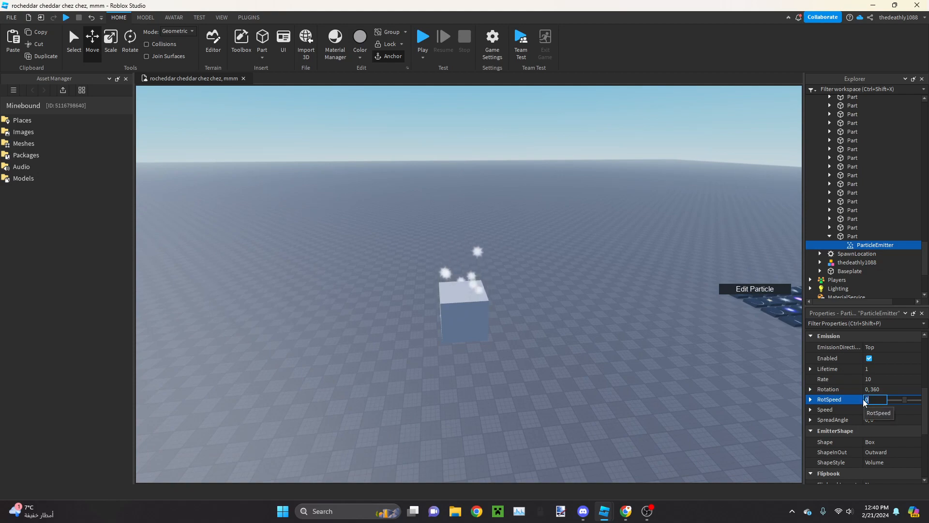
{"action": "type", "text": "900"}
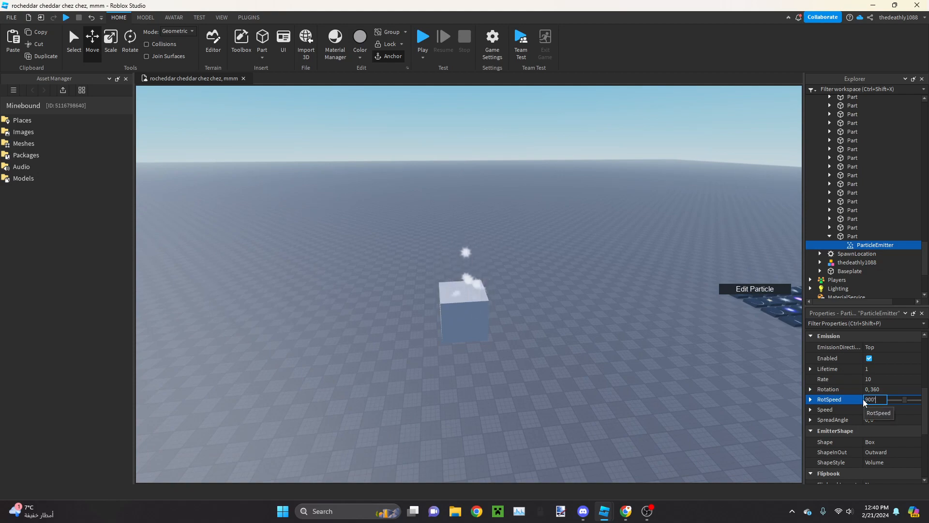
{"action": "key", "text": "Return"}
{"action": "key", "text": "w"}
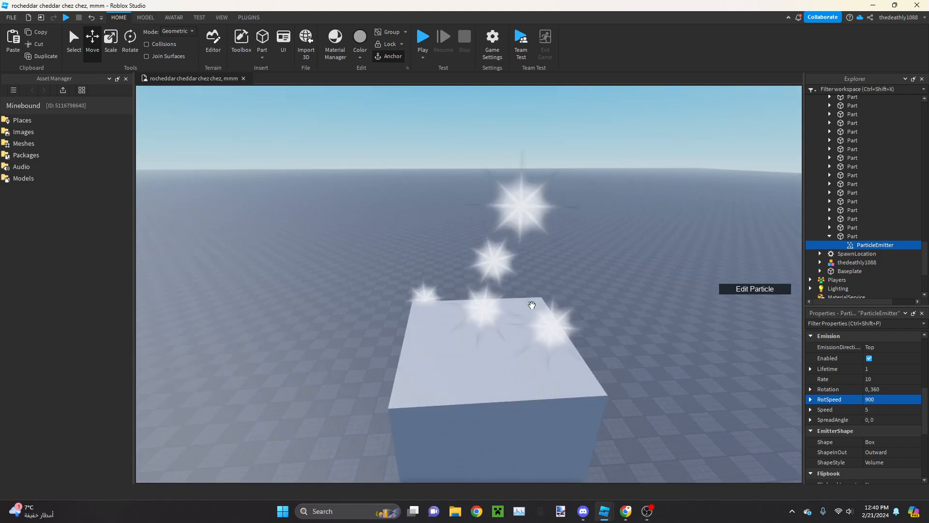
{"action": "key", "text": "s"}
{"action": "left_click", "coordinate": [868, 403]}
{"action": "type", "text": "0, 4876465664"}
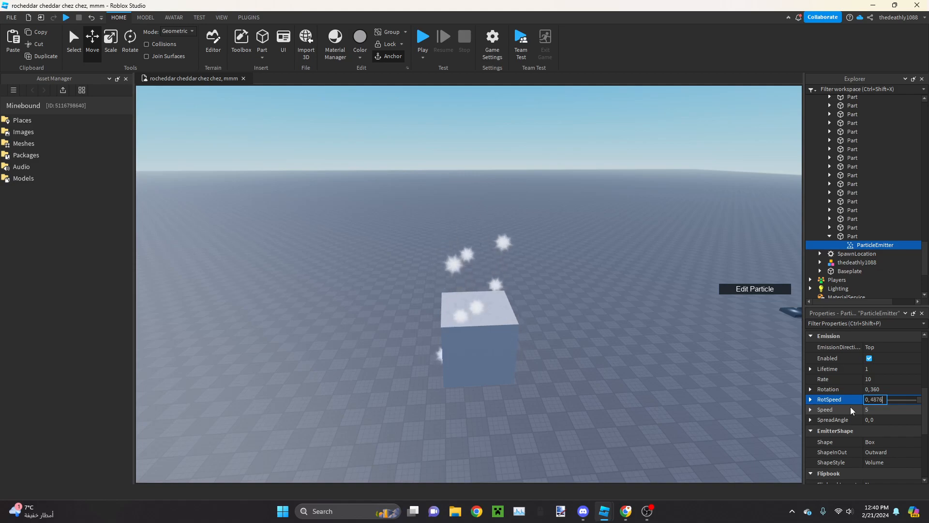
{"action": "key", "text": "Return"}
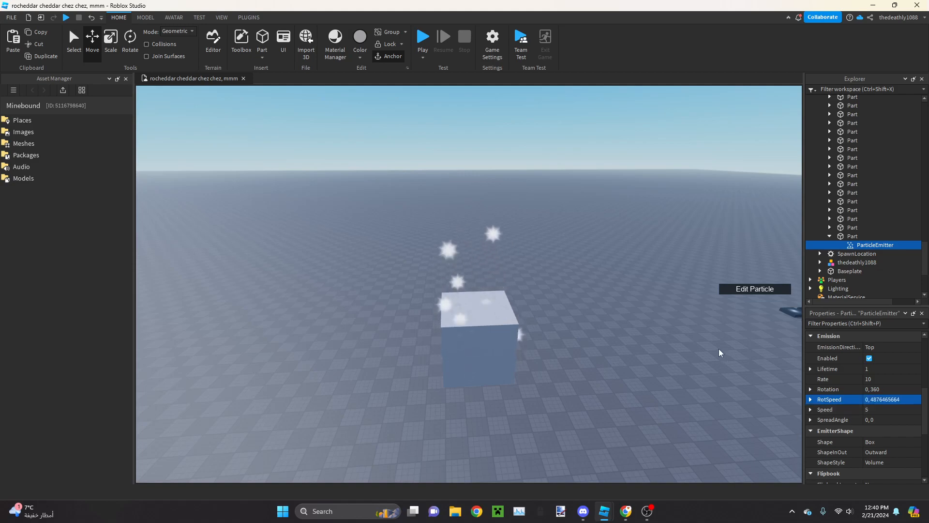
{"action": "right_click_drag", "start_coordinate": [701, 345], "coordinate": [711, 348]}
{"action": "key", "text": "w"}
{"action": "key", "text": "s"}
{"action": "left_click", "coordinate": [885, 399]}
{"action": "type", "text": "0"}
{"action": "key", "text": "Return"}
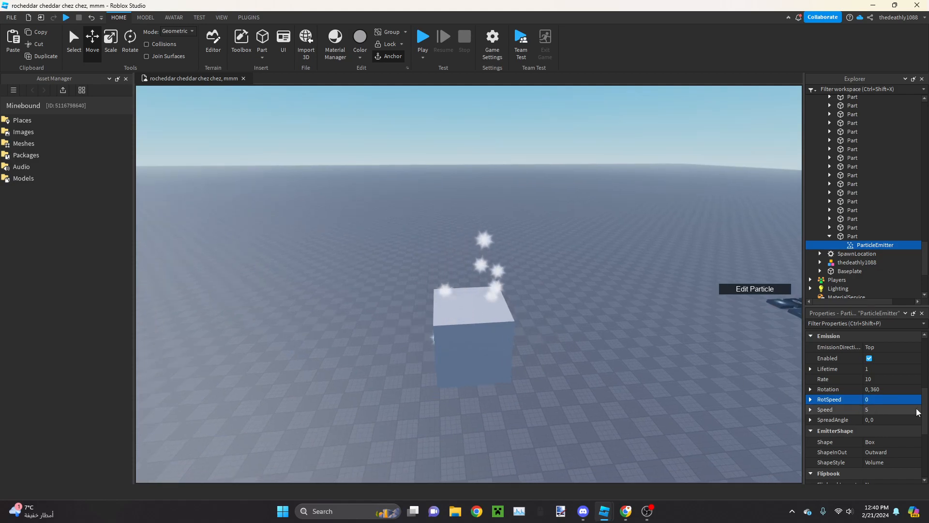
Set the emitter's RotSpeed to 30 and check the particles' spin from near and far
{"action": "left_click", "coordinate": [879, 400]}
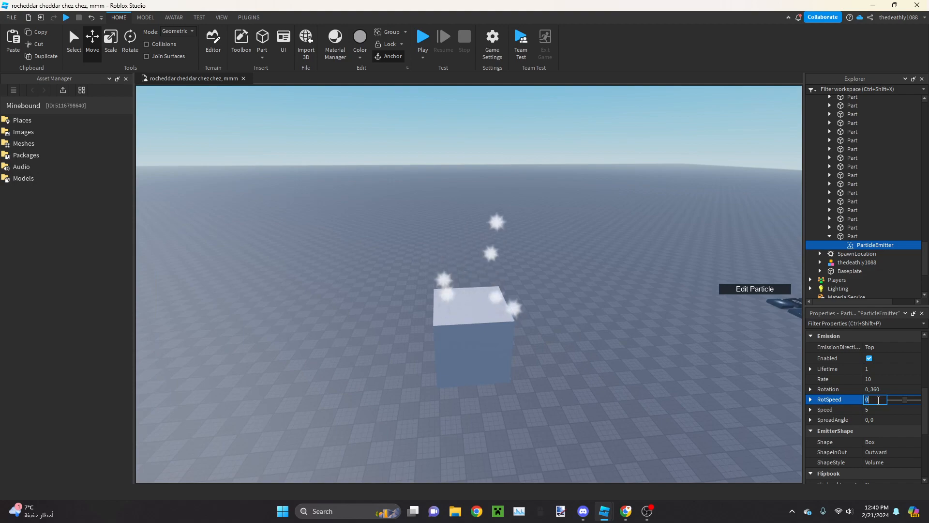
{"action": "type", "text": "30"}
{"action": "key", "text": "Return"}
{"action": "right_click_drag", "start_coordinate": [619, 312], "coordinate": [564, 238]}
{"action": "scroll", "coordinate": [564, 234], "scroll_direction": "up", "scroll_amount": 2}
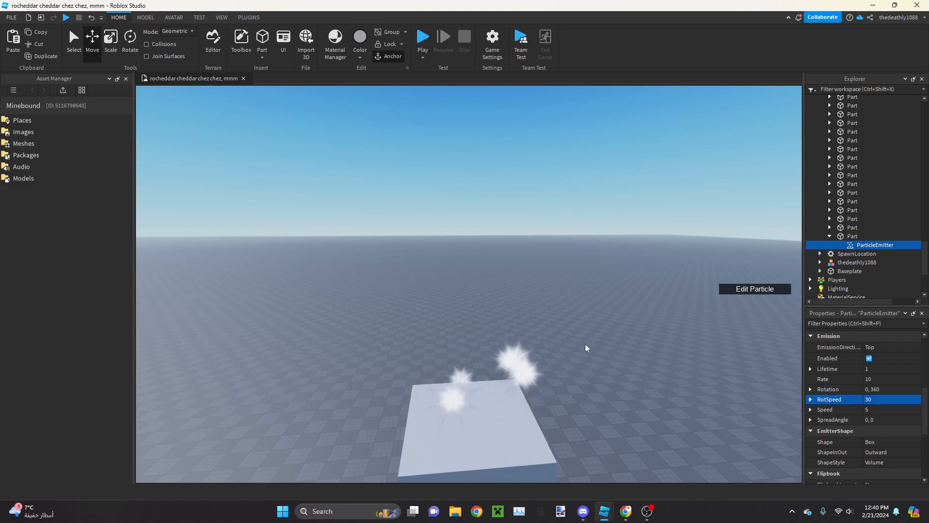
{"action": "right_click_drag", "start_coordinate": [596, 347], "coordinate": [624, 358]}
{"action": "scroll", "coordinate": [624, 358], "scroll_direction": "down", "scroll_amount": 3}
{"action": "left_click", "coordinate": [868, 400]}
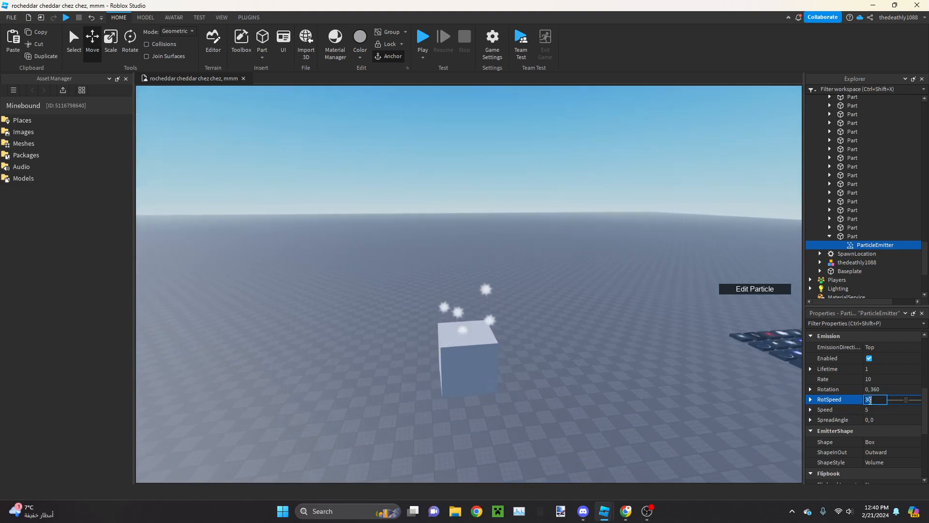
{"action": "left_click", "coordinate": [870, 400]}
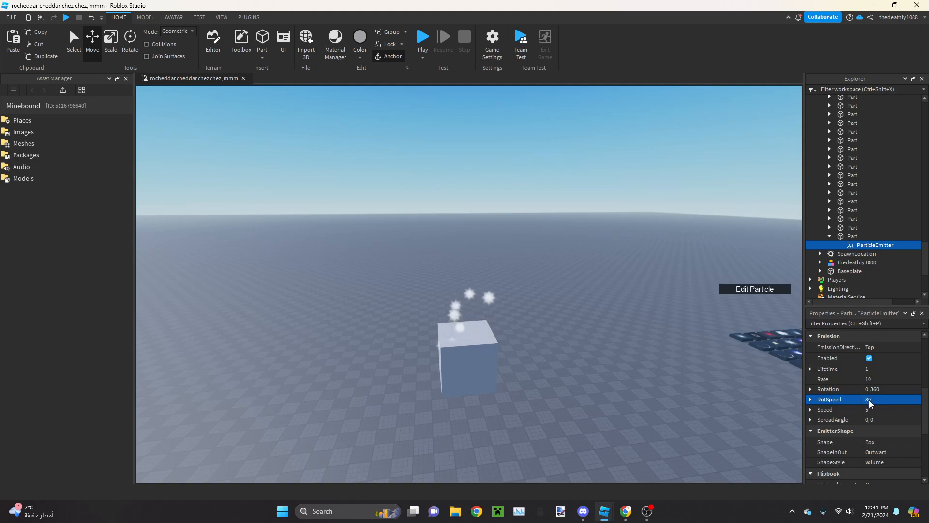
Try a Speed of 20 on the emitter, watch how high the particles rise, and return Speed to 5
{"action": "right_click_drag", "start_coordinate": [574, 316], "coordinate": [602, 326]}
{"action": "scroll", "coordinate": [601, 326], "scroll_direction": "down", "scroll_amount": 3}
{"action": "left_click", "coordinate": [866, 412]}
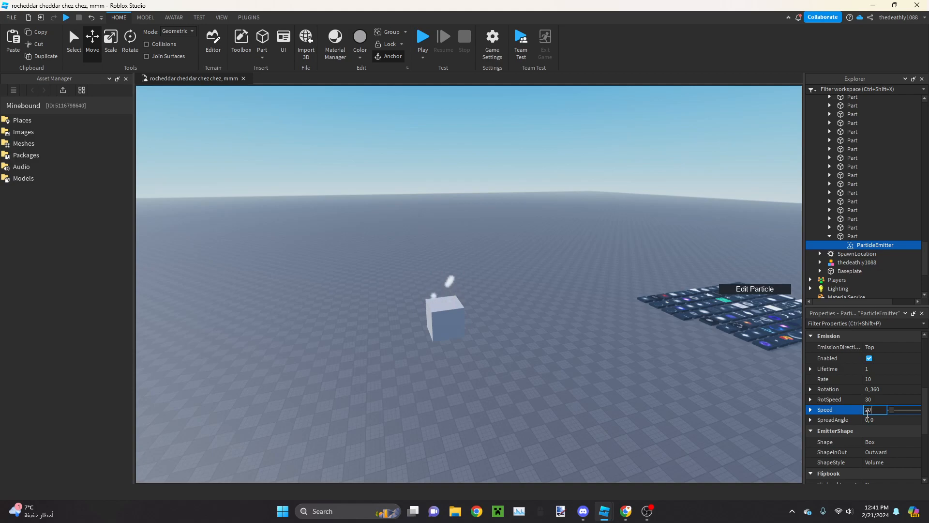
{"action": "left_click", "coordinate": [867, 412]}
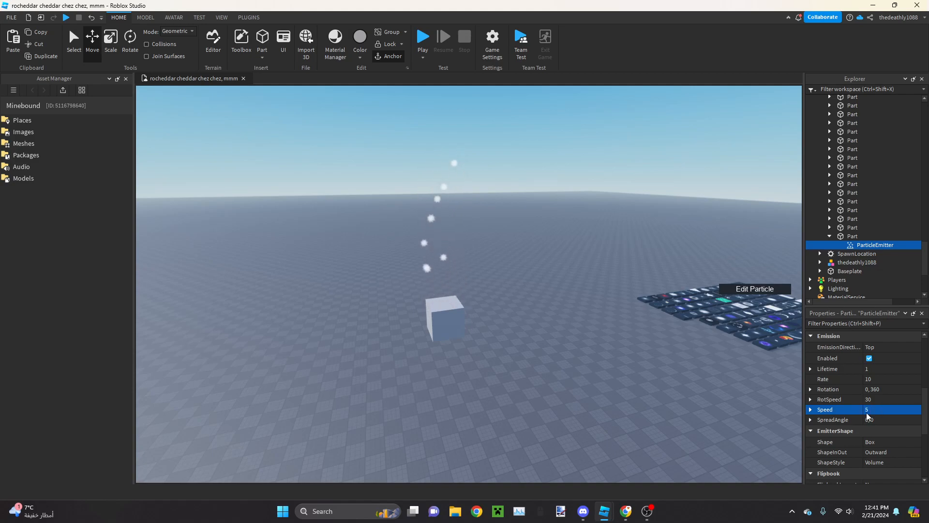
{"action": "scroll", "coordinate": [515, 364], "scroll_direction": "up", "scroll_amount": 3}
{"action": "mouse_move", "coordinate": [538, 380]}
{"action": "right_mouse_down"}
{"action": "mouse_move", "coordinate": [515, 365]}
{"action": "mouse_move", "coordinate": [536, 365]}
{"action": "right_mouse_up"}
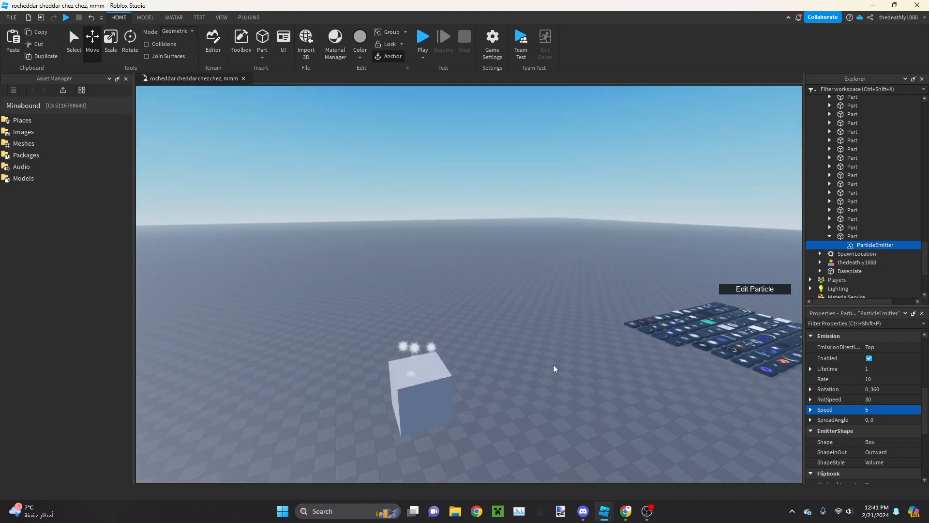
Set the emitter's SpreadAngle to 360, 0 and view the particles around the block from another side
{"action": "left_click", "coordinate": [887, 420]}
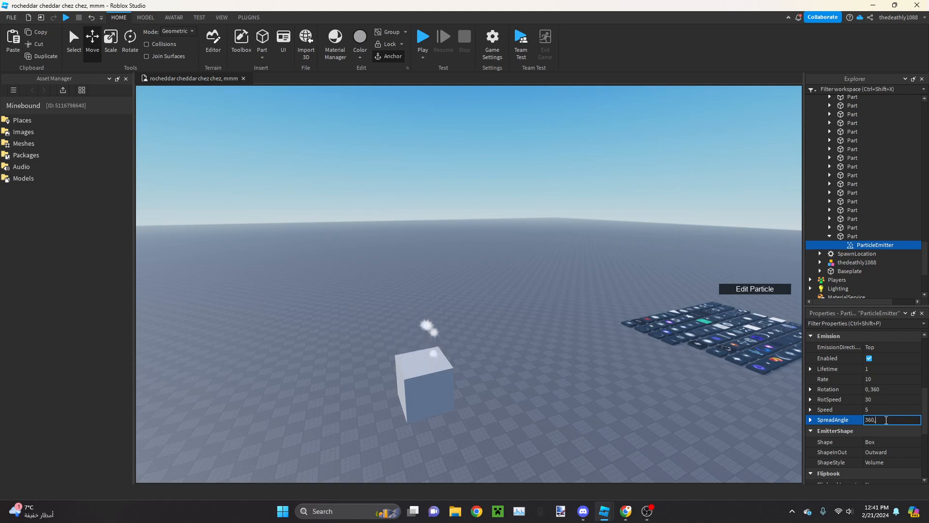
{"action": "left_click", "coordinate": [876, 420]}
{"action": "type", "text": "36"}
{"action": "key", "text": "Return"}
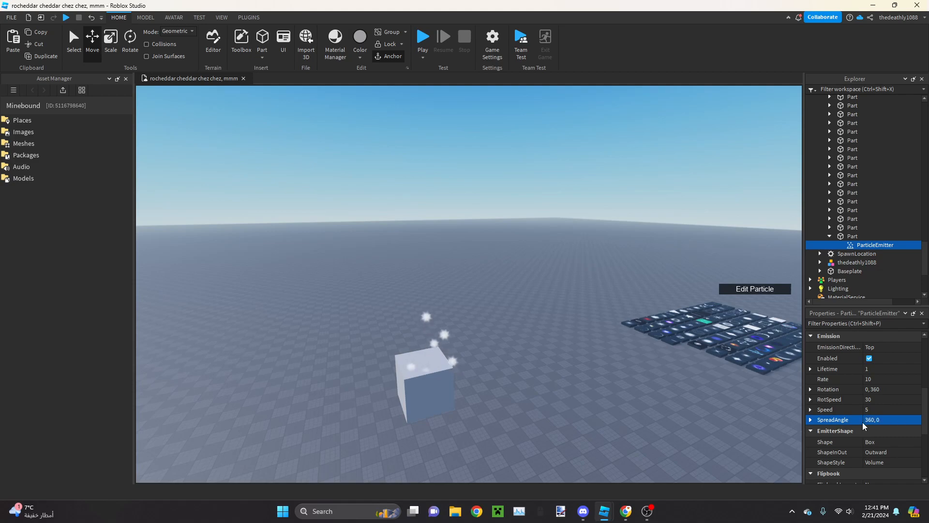
{"action": "right_click_drag", "start_coordinate": [598, 357], "coordinate": [570, 350]}
{"action": "key", "text": "a"}
{"action": "key", "text": "s"}
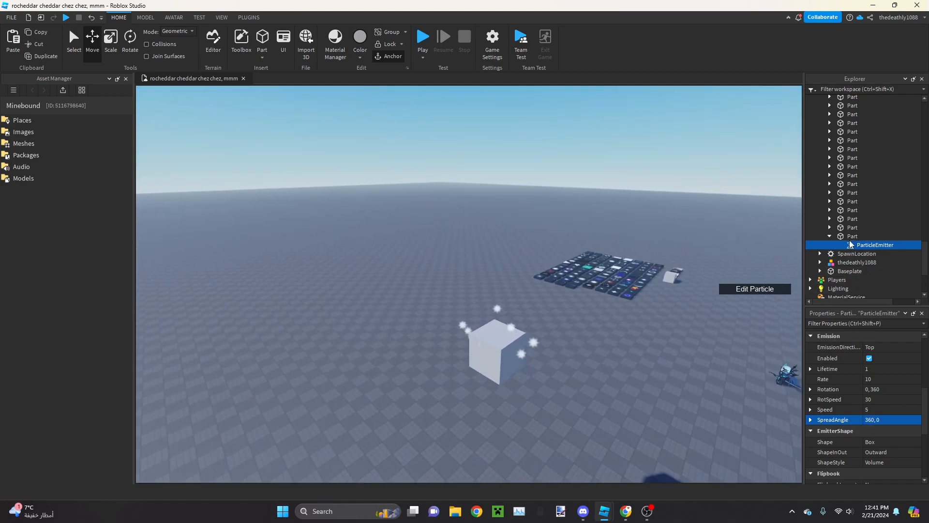
Add an Attachment to the block's part and move the ParticleEmitter into that Attachment
{"action": "left_click", "coordinate": [865, 236]}
{"action": "type", "text": "att"}
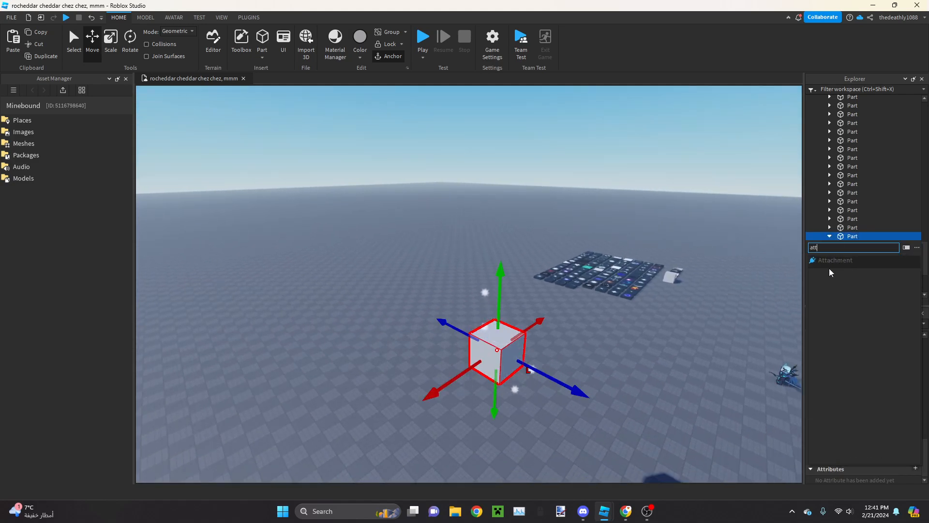
{"action": "left_click", "coordinate": [838, 261]}
{"action": "left_click_drag", "start_coordinate": [848, 252], "coordinate": [867, 245]}
{"action": "key", "text": "f"}
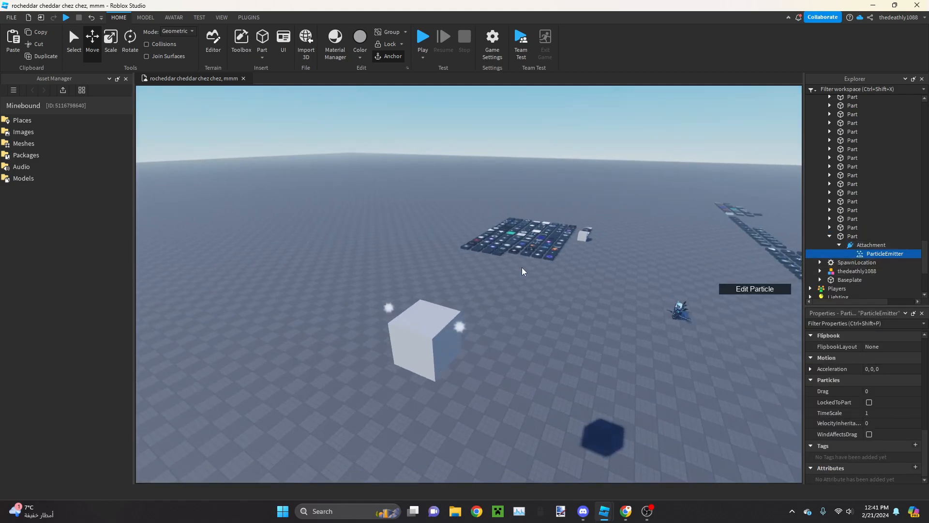
Inspect the particles from the attachment, and try a SpreadAngle whose first value is 0, checking the emission directions
{"action": "scroll", "coordinate": [553, 345], "scroll_direction": "down", "scroll_amount": 3}
{"action": "right_click_drag", "start_coordinate": [547, 343], "coordinate": [596, 362]}
{"action": "scroll", "coordinate": [565, 343], "scroll_direction": "down", "scroll_amount": 2}
{"action": "scroll", "coordinate": [595, 362], "scroll_direction": "up", "scroll_amount": 4}
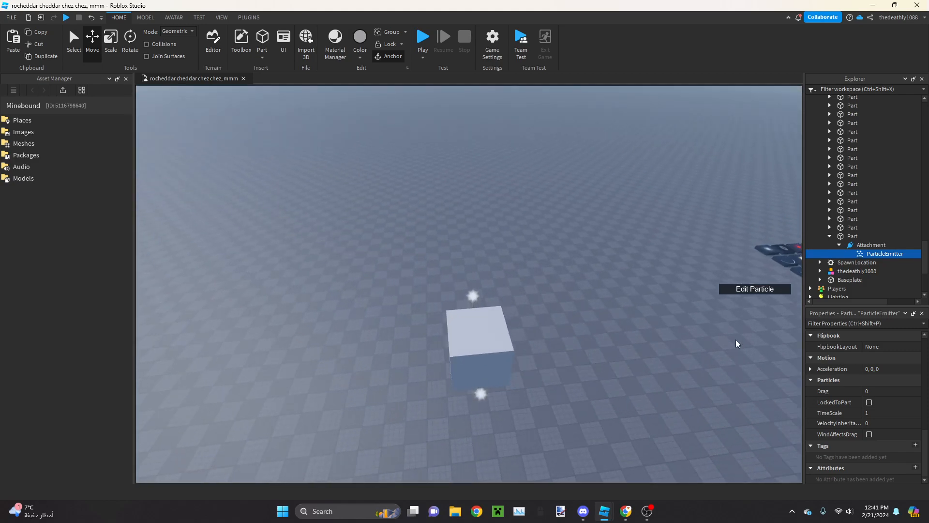
{"action": "scroll", "coordinate": [884, 396], "scroll_direction": "up", "scroll_amount": 6}
{"action": "scroll", "coordinate": [882, 399], "scroll_direction": "down", "scroll_amount": 4}
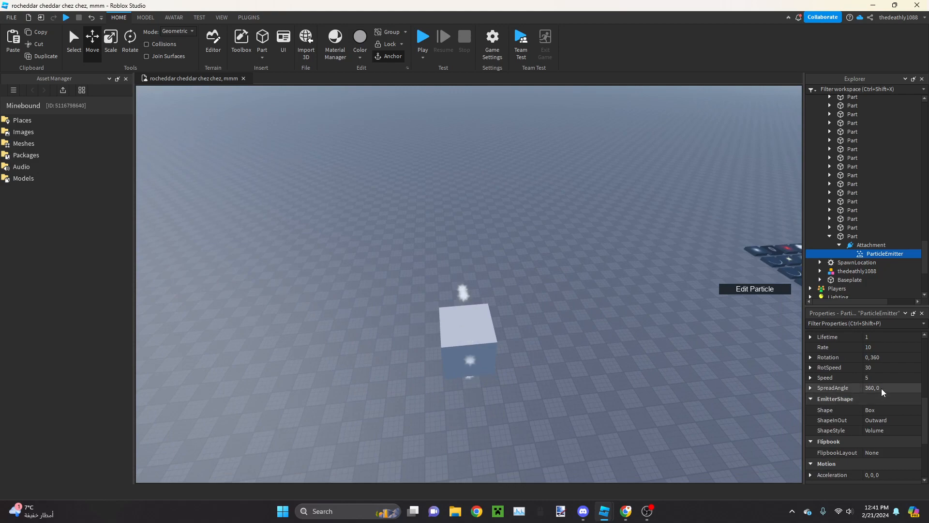
{"action": "left_click", "coordinate": [882, 388]}
{"action": "type", "text": "0,"}
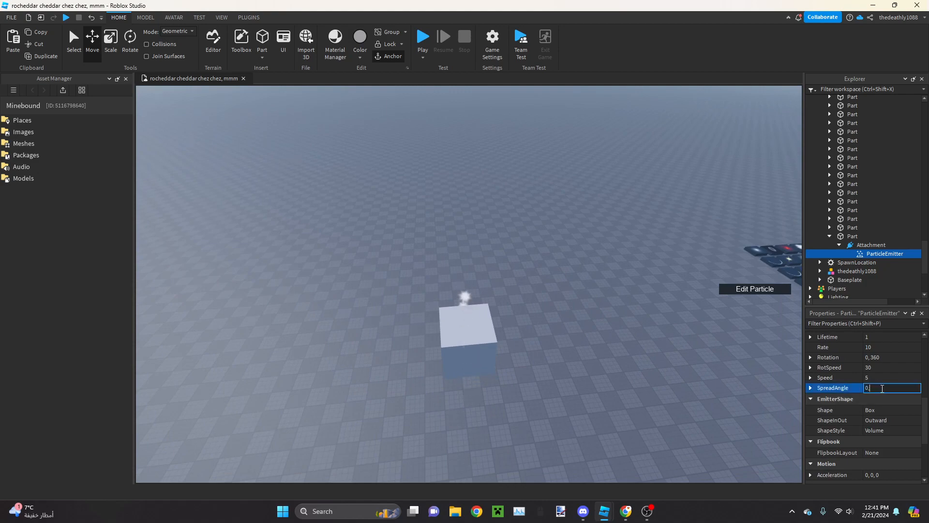
{"action": "right_click_drag", "start_coordinate": [582, 361], "coordinate": [599, 341]}
{"action": "scroll", "coordinate": [584, 361], "scroll_direction": "down", "scroll_amount": 2}
{"action": "key", "text": "s"}
Set the emitter's SpreadAngle to 360, 360 and view the particle spread around the block from different angles
{"action": "left_click", "coordinate": [890, 386]}
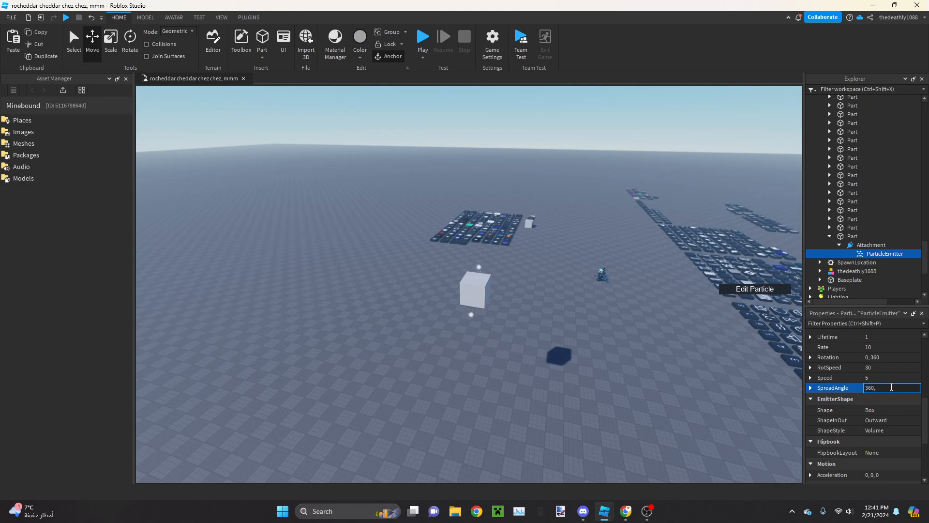
{"action": "right_click_drag", "start_coordinate": [504, 382], "coordinate": [502, 375]}
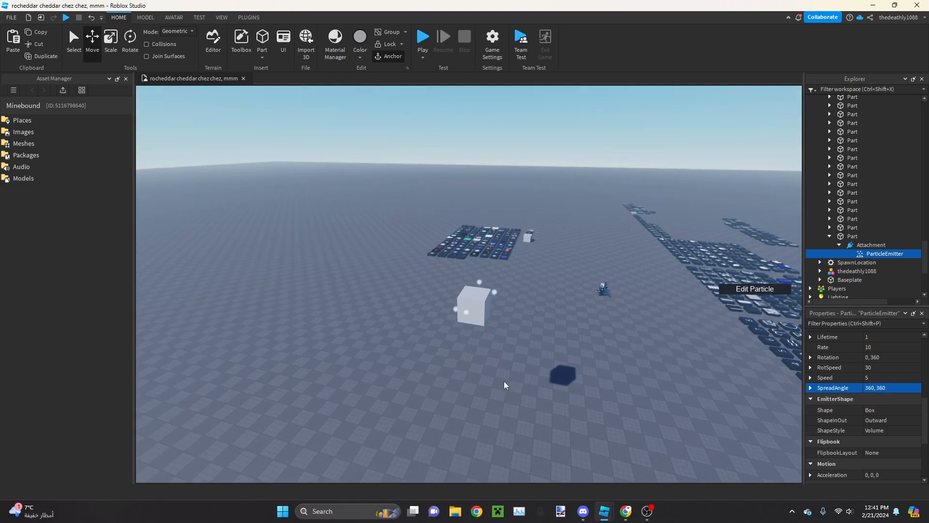
{"action": "key", "text": "w"}
{"action": "key", "text": "a"}
{"action": "right_click_drag", "start_coordinate": [524, 281], "coordinate": [629, 321]}
{"action": "key", "text": "s"}
{"action": "right_click_drag", "start_coordinate": [576, 262], "coordinate": [768, 376]}
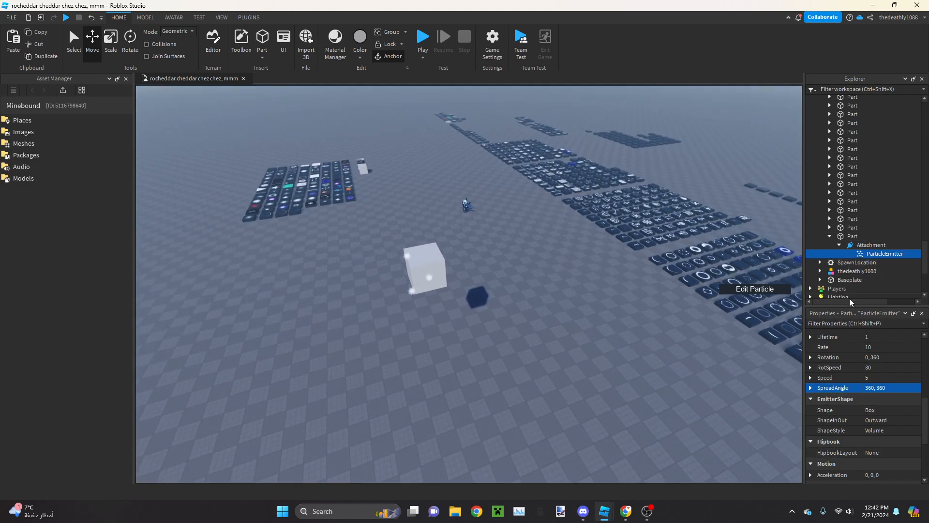
Move the ParticleEmitter directly under the part to compare the emission, and put it back inside the Attachment
{"action": "scroll", "coordinate": [632, 316], "scroll_direction": "up", "scroll_amount": 2}
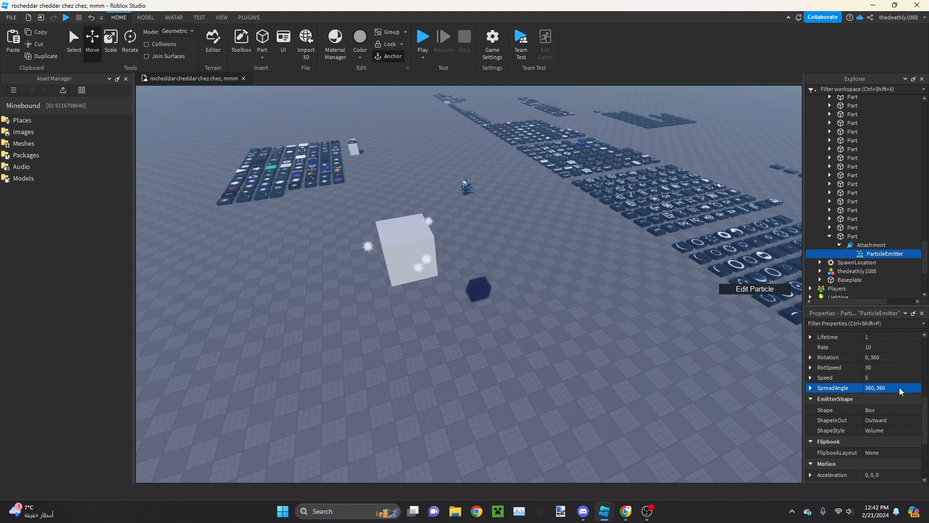
{"action": "scroll", "coordinate": [899, 388], "scroll_direction": "up", "scroll_amount": 1}
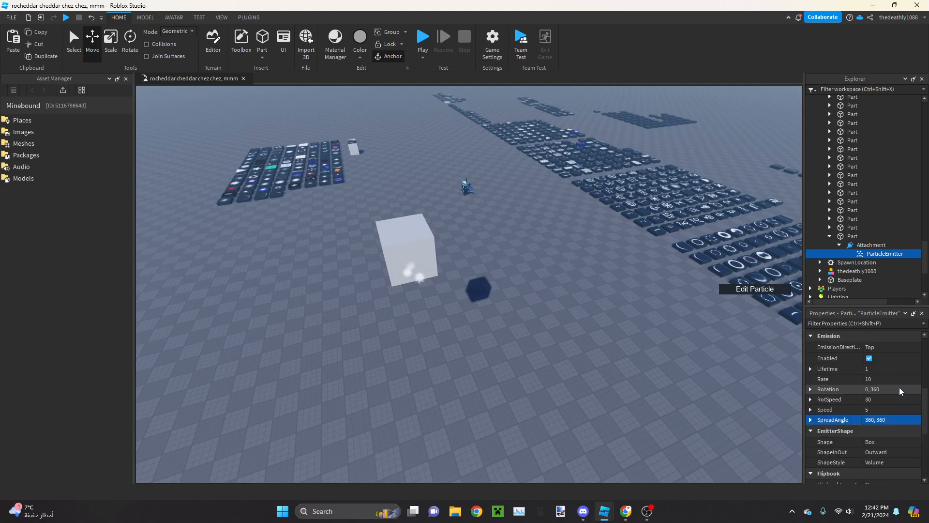
{"action": "scroll", "coordinate": [878, 409], "scroll_direction": "down", "scroll_amount": 1}
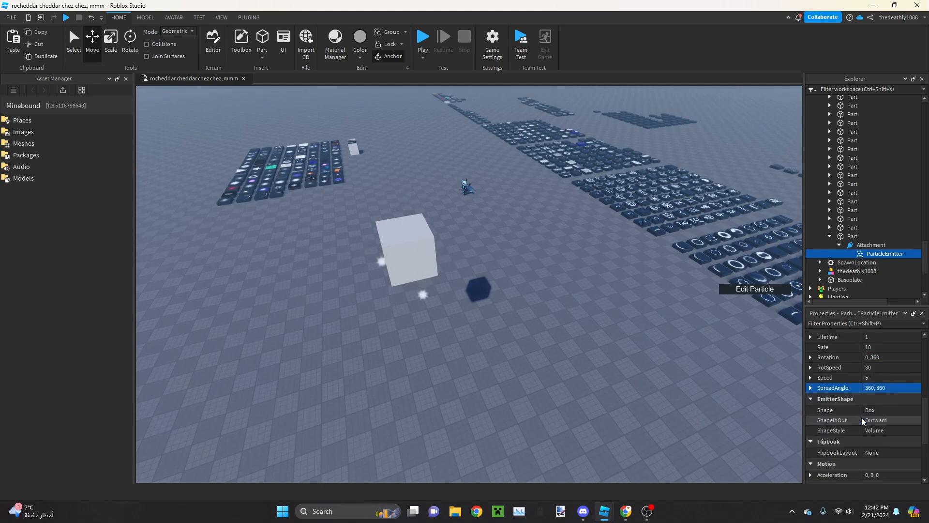
{"action": "scroll", "coordinate": [515, 326], "scroll_direction": "down", "scroll_amount": 3}
{"action": "left_click_drag", "start_coordinate": [855, 251], "coordinate": [840, 236]}
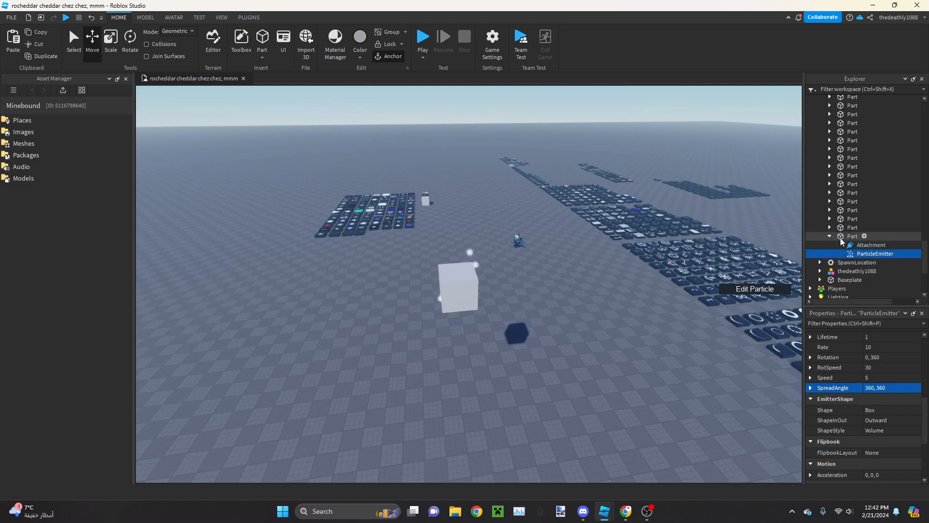
{"action": "left_click", "coordinate": [848, 246]}
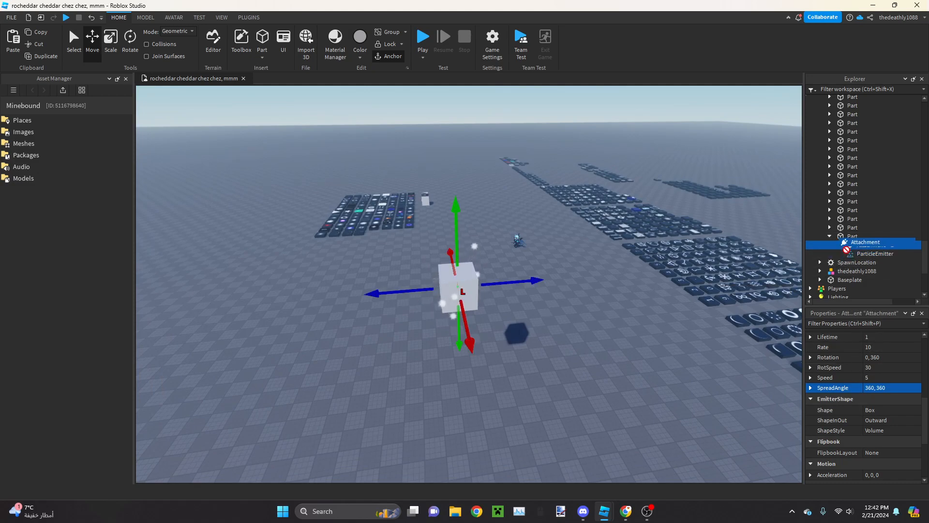
{"action": "left_click_drag", "start_coordinate": [848, 253], "coordinate": [847, 246]}
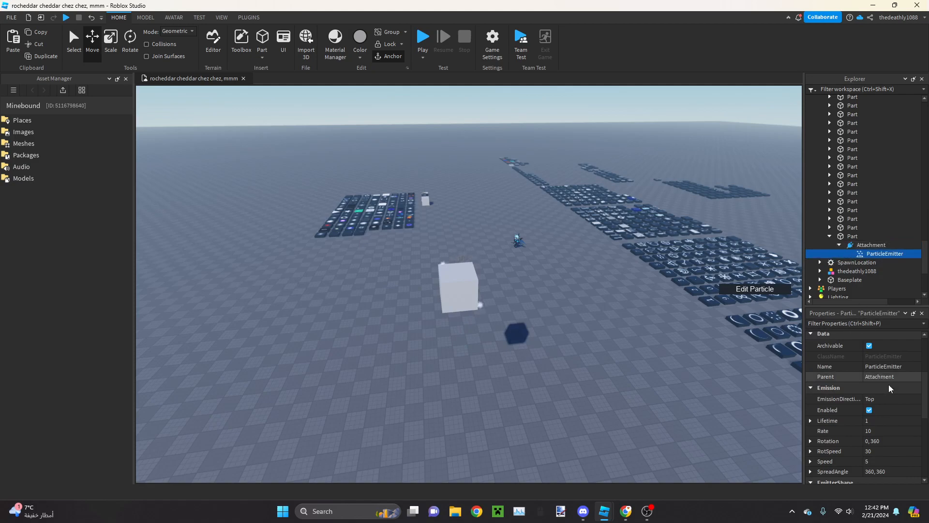
Try Sphere as the emitter's Shape, return it to Box, and select the parent part
{"action": "scroll", "coordinate": [881, 409], "scroll_direction": "down", "scroll_amount": 3}
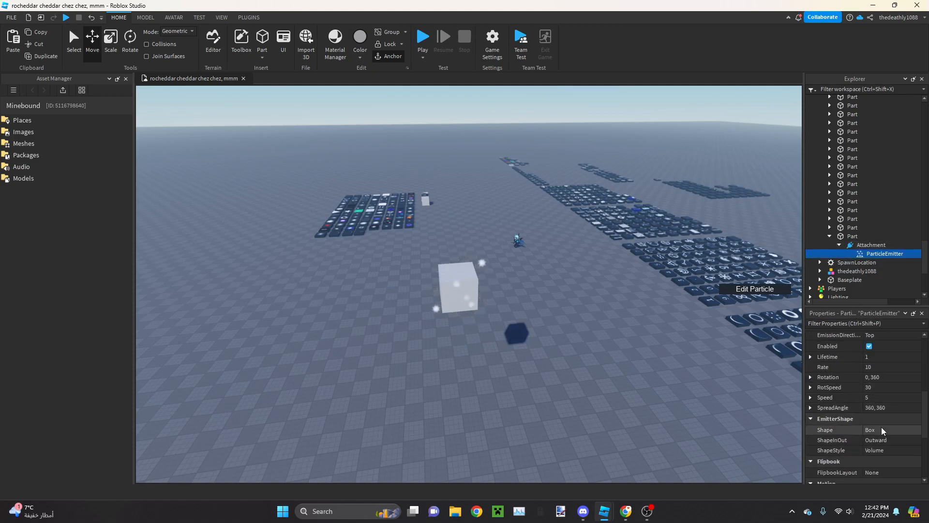
{"action": "left_click", "coordinate": [878, 431]}
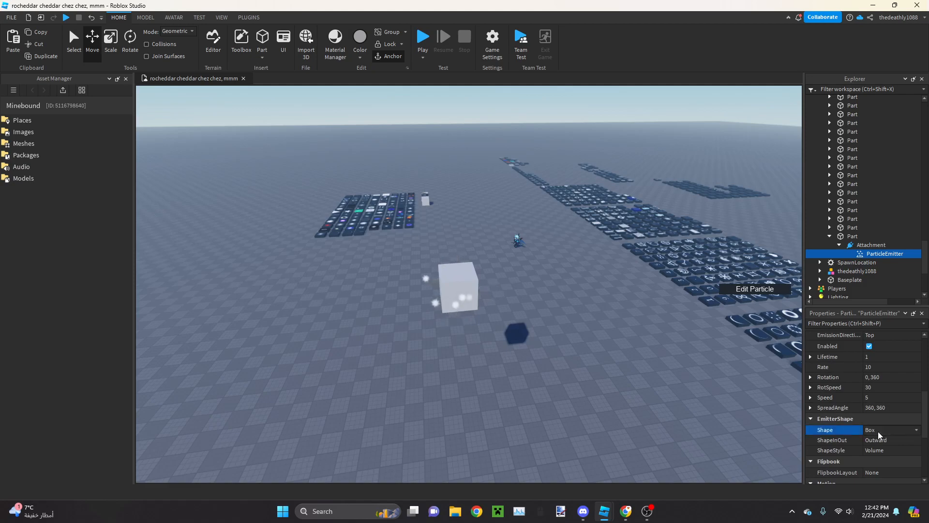
{"action": "left_click", "coordinate": [878, 432]}
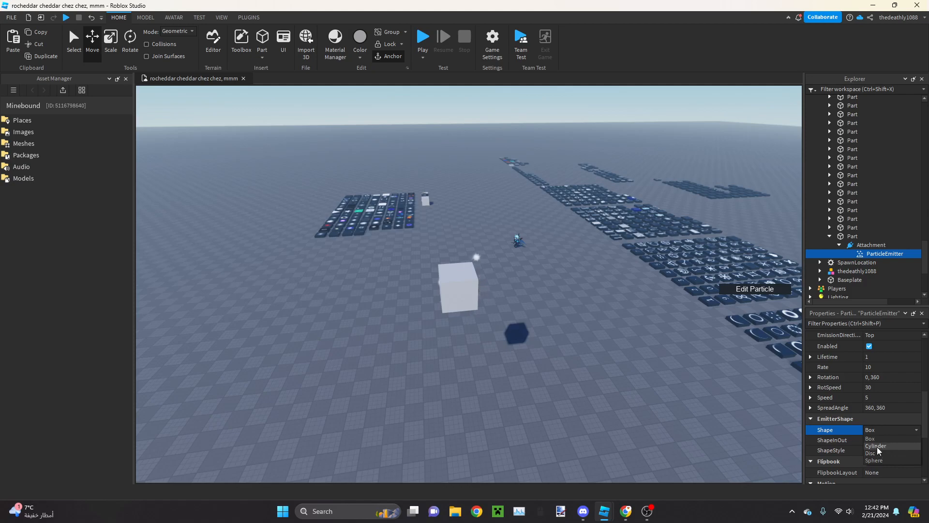
{"action": "left_click", "coordinate": [875, 460]}
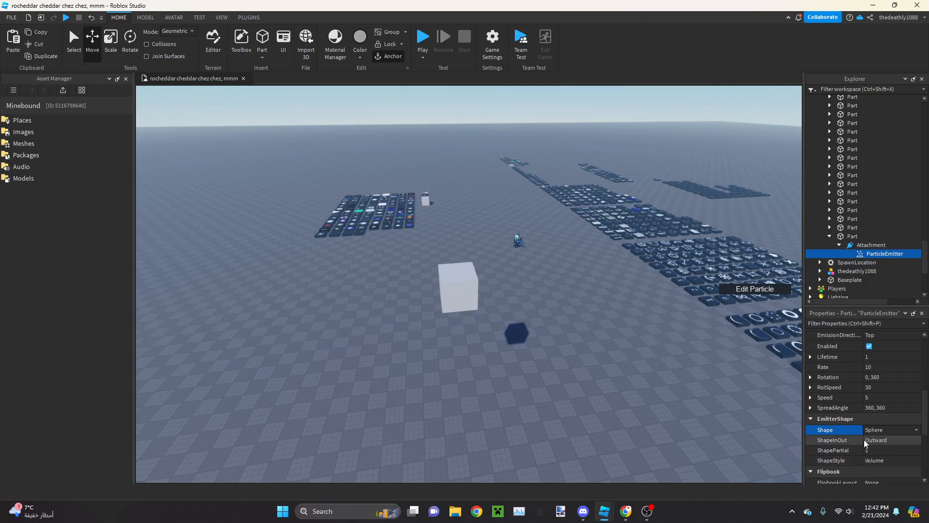
{"action": "left_click", "coordinate": [873, 439]}
{"action": "left_click", "coordinate": [852, 237]}
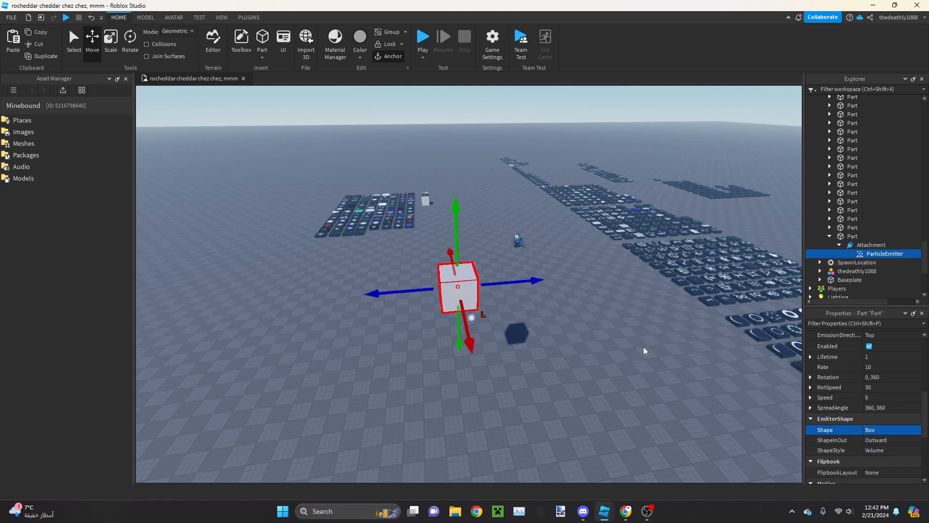
Make the part semi-transparent and move the ParticleEmitter out of the Attachment directly under the part
{"action": "scroll", "coordinate": [879, 412], "scroll_direction": "down", "scroll_amount": 2}
{"action": "scroll", "coordinate": [881, 411], "scroll_direction": "up", "scroll_amount": 6}
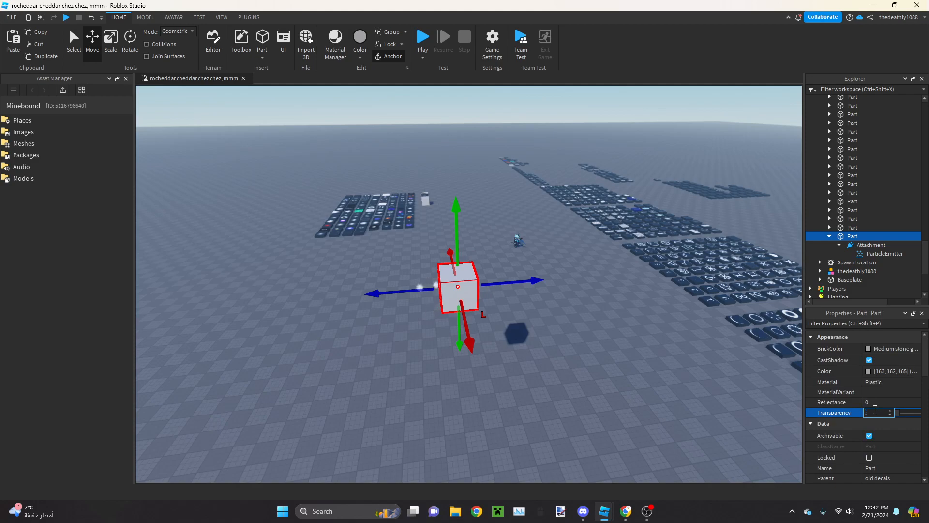
{"action": "left_click_drag", "start_coordinate": [885, 253], "coordinate": [843, 236]}
{"action": "scroll", "coordinate": [876, 429], "scroll_direction": "down", "scroll_amount": 10}
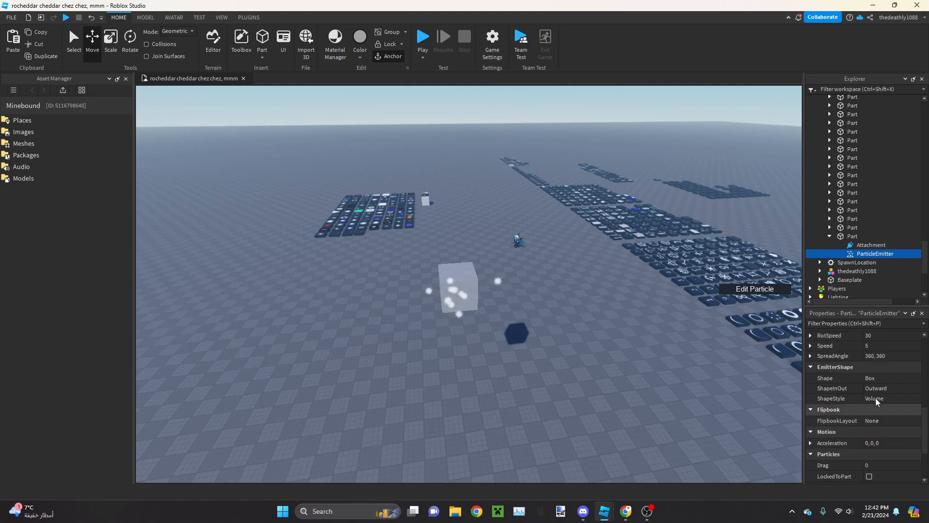
Try Cylinder as the emitter's Shape and set it to Sphere
{"action": "left_click", "coordinate": [875, 380]}
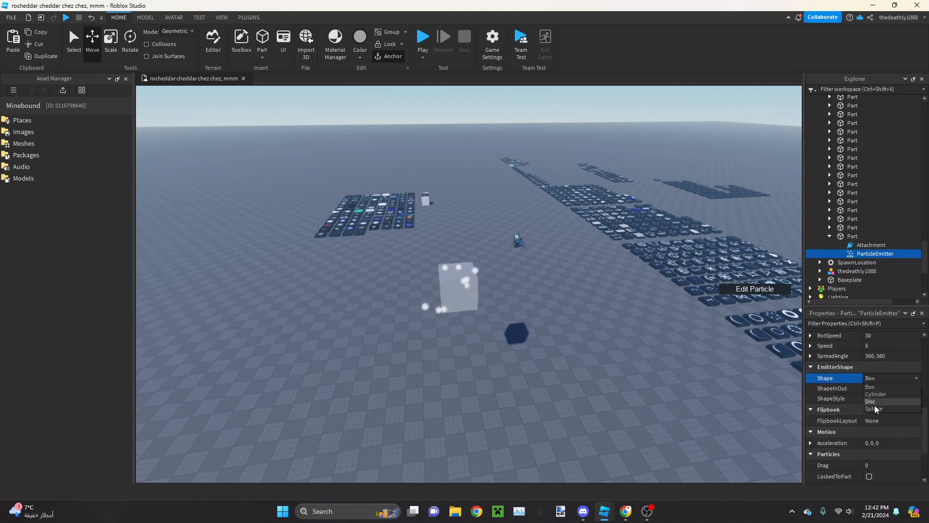
{"action": "left_click", "coordinate": [873, 394]}
{"action": "left_click", "coordinate": [875, 378]}
{"action": "left_click", "coordinate": [879, 409]}
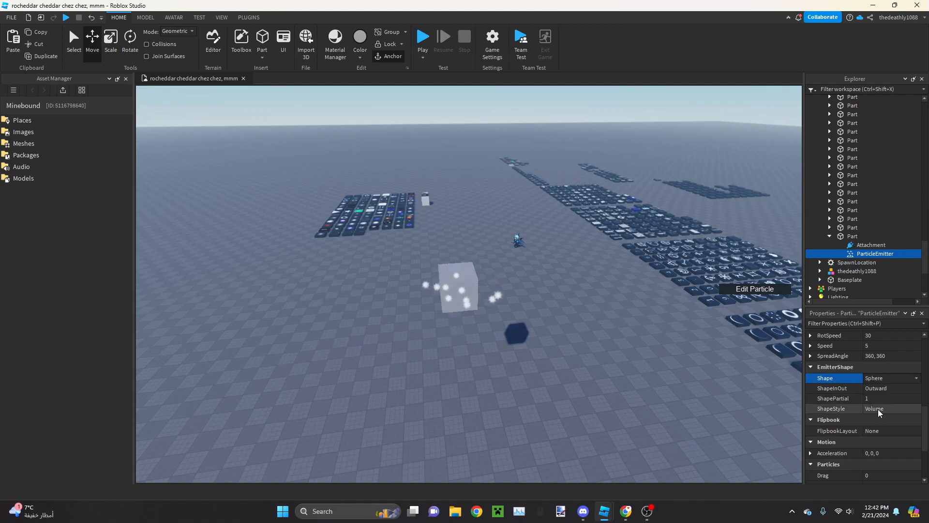
Set the emitter's SpreadAngle to 0, 0 and view the sphere emission around the part from different angles and distances
{"action": "left_click", "coordinate": [881, 357]}
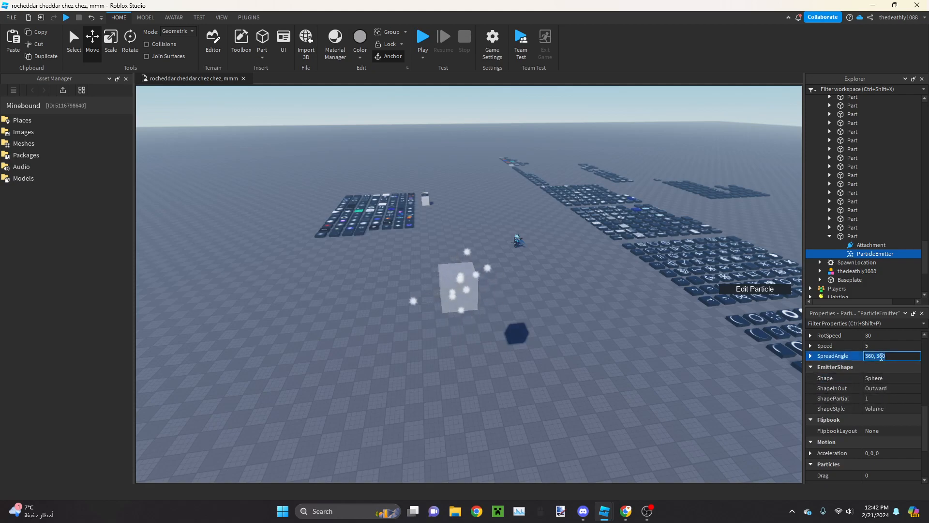
{"action": "key", "text": "w"}
{"action": "right_click_drag", "start_coordinate": [517, 274], "coordinate": [608, 318]}
{"action": "scroll", "coordinate": [616, 288], "scroll_direction": "up", "scroll_amount": 3}
{"action": "scroll", "coordinate": [451, 261], "scroll_direction": "down", "scroll_amount": 6}
{"action": "scroll", "coordinate": [436, 331], "scroll_direction": "up", "scroll_amount": 2}
{"action": "scroll", "coordinate": [577, 228], "scroll_direction": "down", "scroll_amount": 5}
{"action": "scroll", "coordinate": [603, 262], "scroll_direction": "up", "scroll_amount": 2}
{"action": "scroll", "coordinate": [573, 310], "scroll_direction": "down", "scroll_amount": 2}
{"action": "scroll", "coordinate": [609, 318], "scroll_direction": "up", "scroll_amount": 2}
{"action": "scroll", "coordinate": [609, 317], "scroll_direction": "up", "scroll_amount": 4}
{"action": "scroll", "coordinate": [587, 321], "scroll_direction": "down", "scroll_amount": 4}
{"action": "key", "text": "s"}
{"action": "key", "text": "d"}
{"action": "key", "text": "w"}
{"action": "key", "text": "a"}
{"action": "key", "text": "d"}
{"action": "key", "text": "s"}
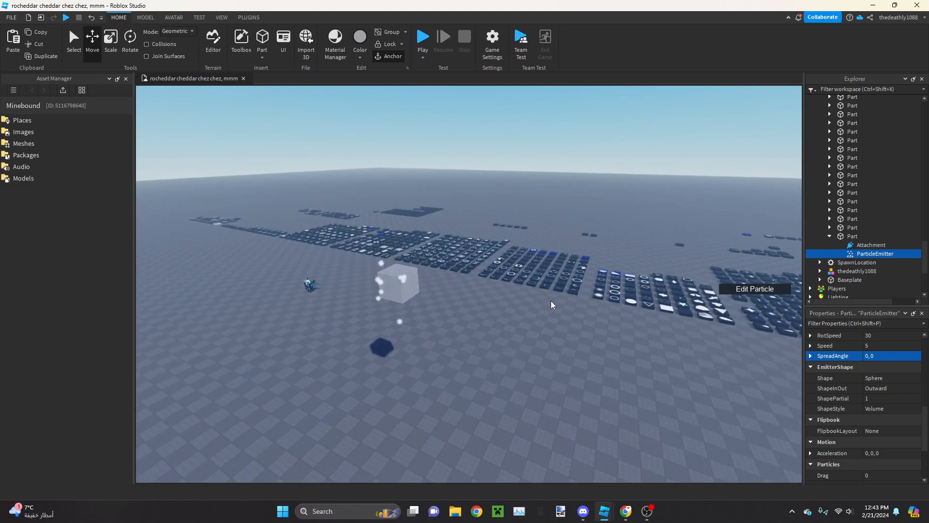
{"action": "key", "text": "a"}
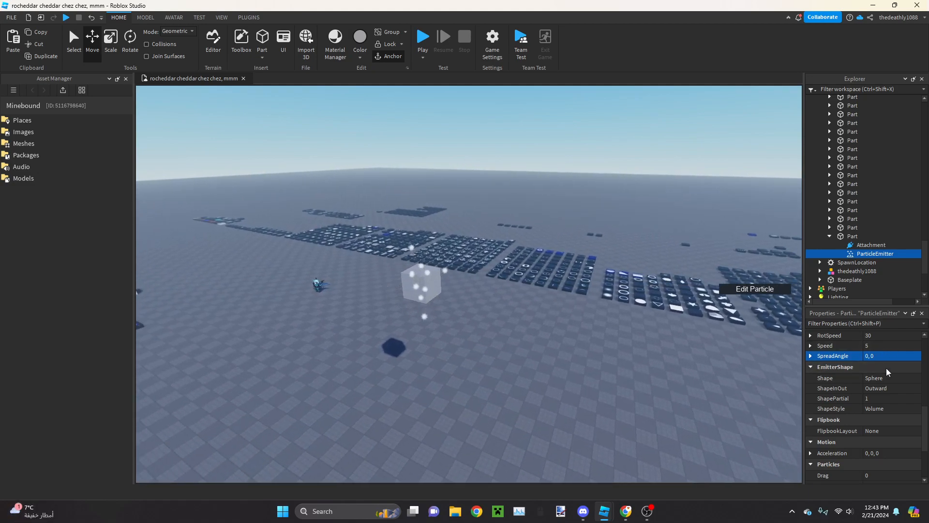
Set the emitter's ShapeInOut to Inward and look closely at the particles moving inside the part
{"action": "left_click", "coordinate": [884, 388]}
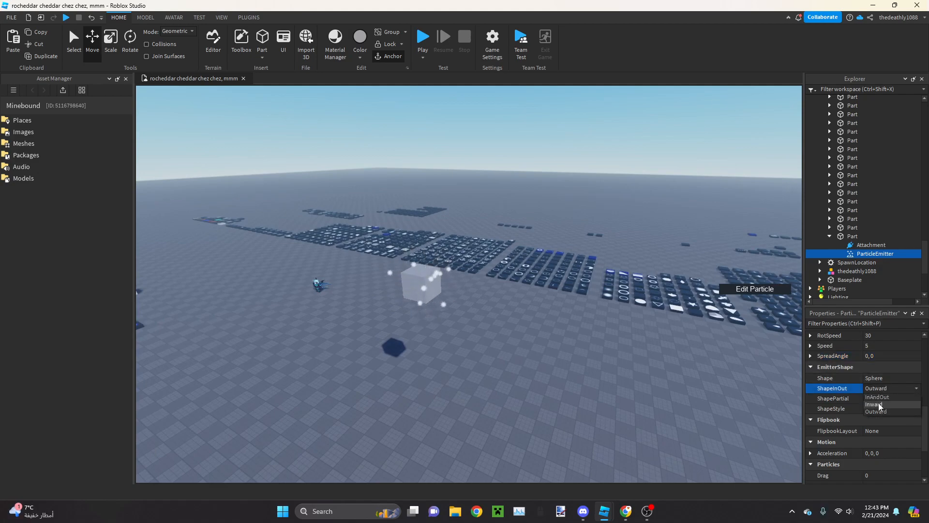
{"action": "left_click", "coordinate": [878, 404]}
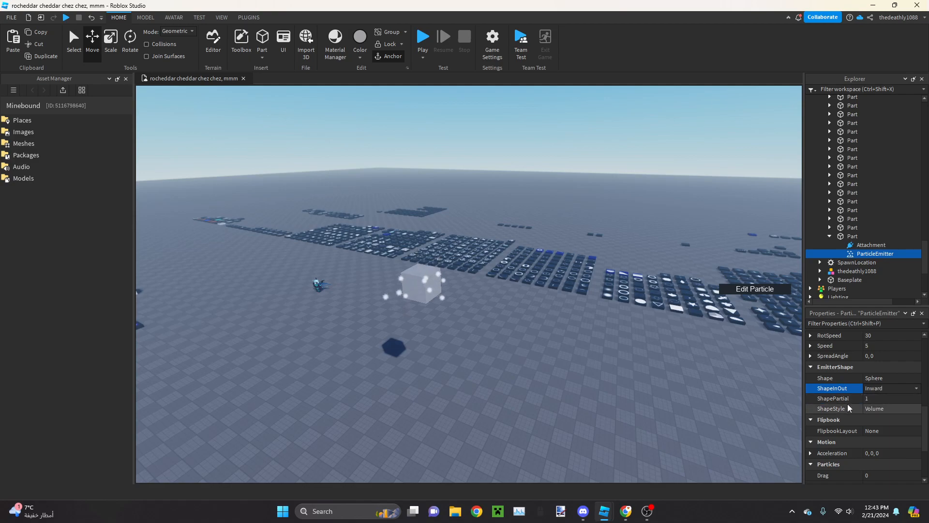
{"action": "scroll", "coordinate": [393, 310], "scroll_direction": "up", "scroll_amount": 3}
{"action": "scroll", "coordinate": [876, 396], "scroll_direction": "up", "scroll_amount": 2}
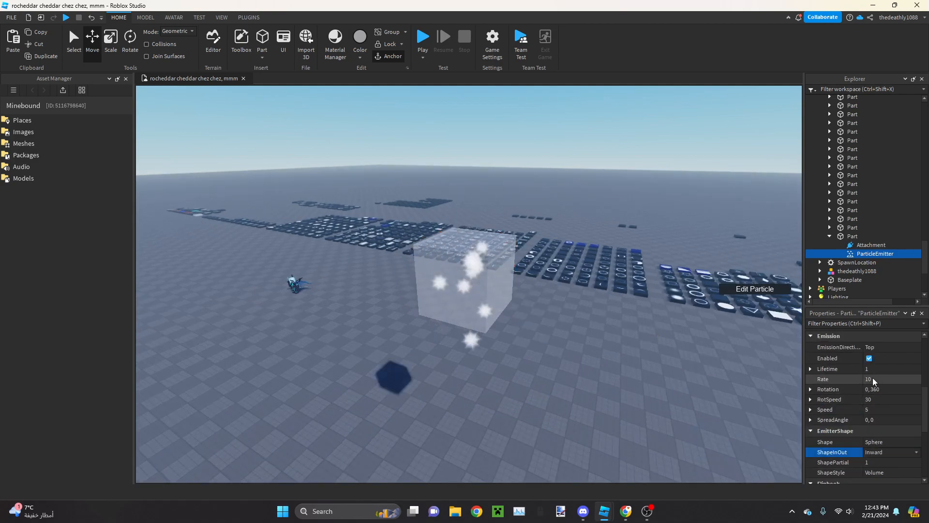
Try a particle Lifetime of 0.2, check the inward emission, and restore the previous lifetime
{"action": "left_click", "coordinate": [871, 370]}
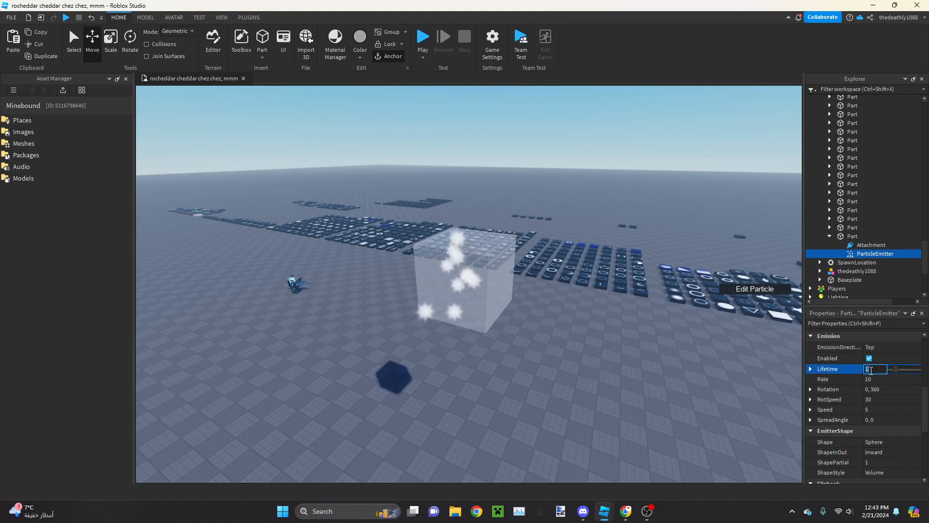
{"action": "type", "text": "0.2"}
{"action": "key", "text": "Return"}
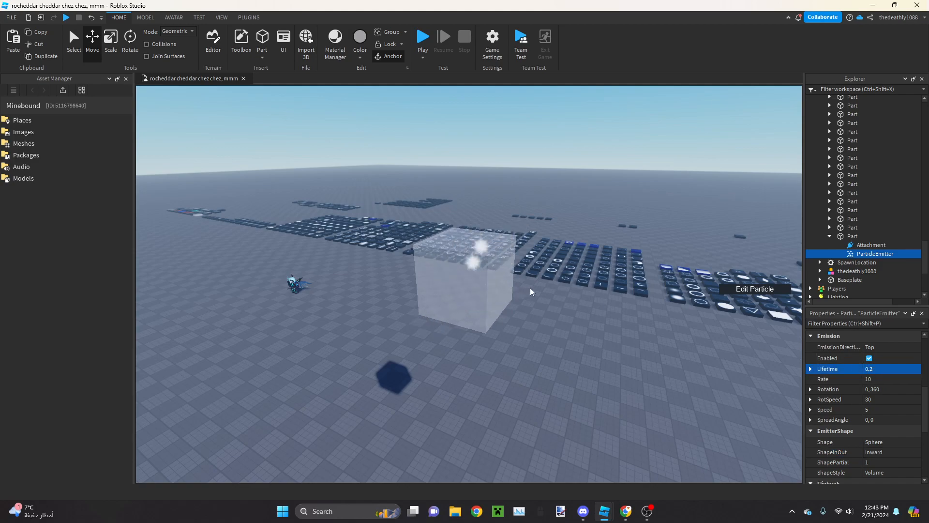
{"action": "scroll", "coordinate": [530, 288], "scroll_direction": "up", "scroll_amount": 5}
{"action": "scroll", "coordinate": [628, 307], "scroll_direction": "down", "scroll_amount": 5}
{"action": "left_click", "coordinate": [879, 369]}
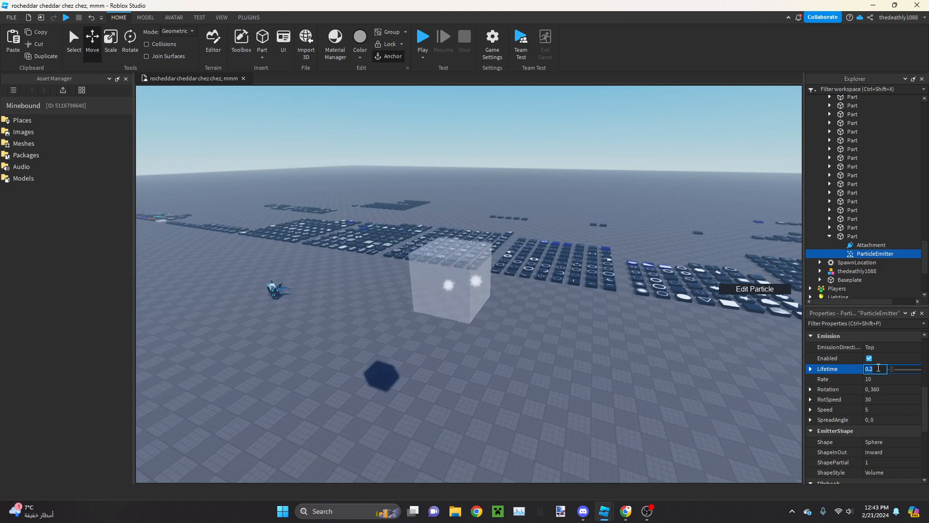
Try InAndOut as the emitter's ShapeInOut, inspect the emission, and return it to Outward
{"action": "scroll", "coordinate": [867, 409], "scroll_direction": "down", "scroll_amount": 2}
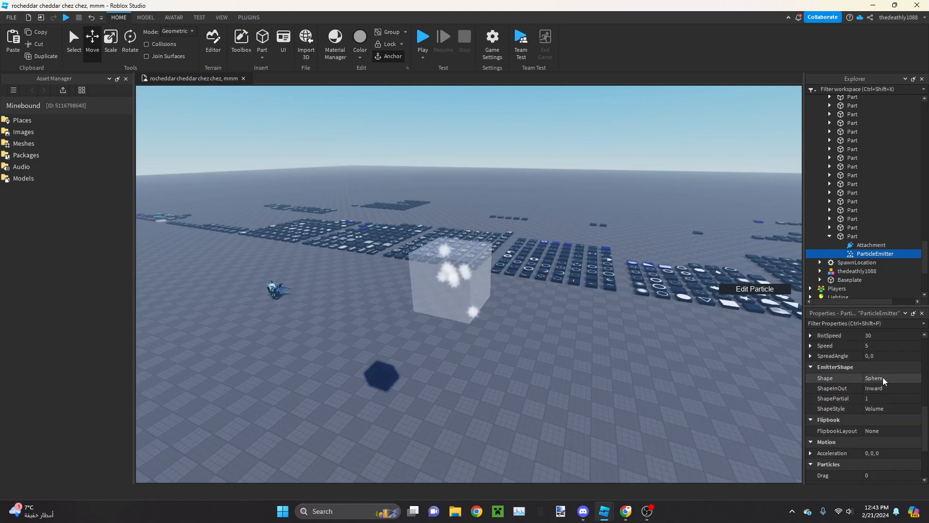
{"action": "left_click", "coordinate": [881, 387]}
{"action": "left_click", "coordinate": [884, 399]}
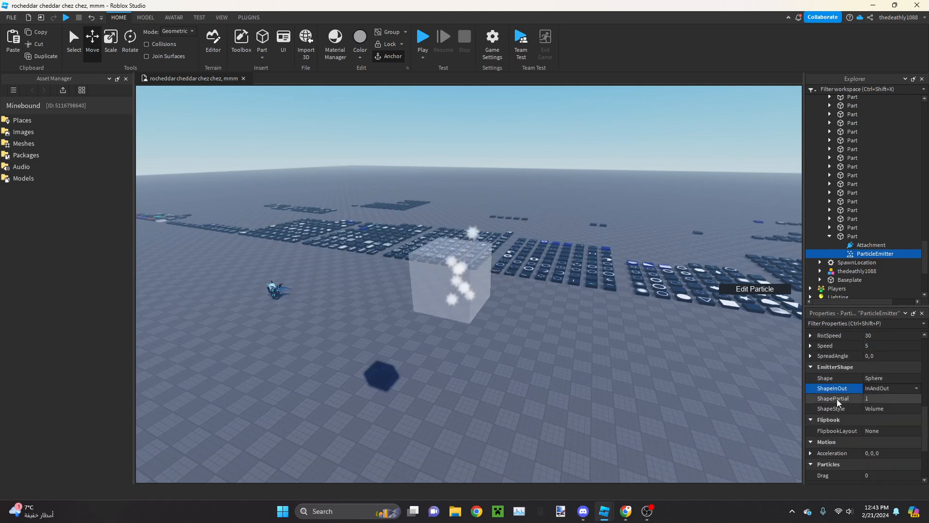
{"action": "right_click_drag", "start_coordinate": [629, 375], "coordinate": [627, 371]}
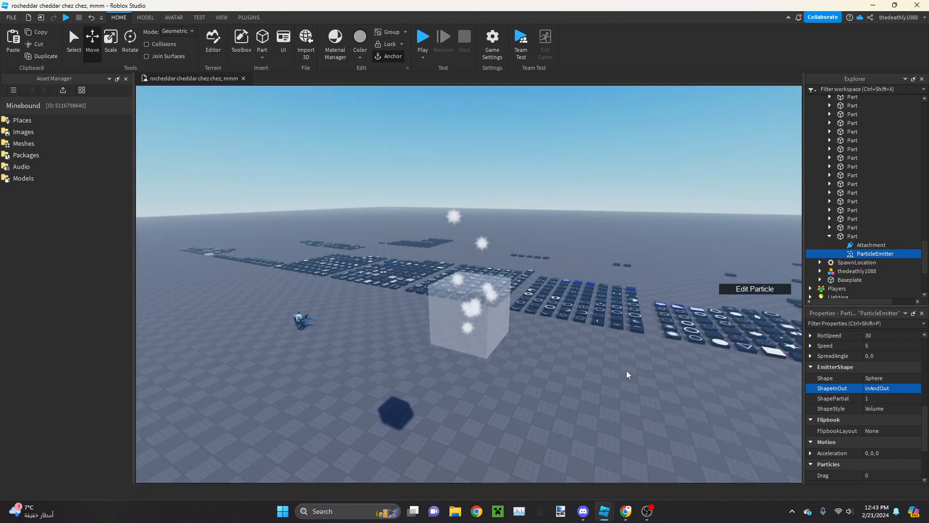
{"action": "scroll", "coordinate": [626, 371], "scroll_direction": "up", "scroll_amount": 3}
{"action": "scroll", "coordinate": [629, 370], "scroll_direction": "down", "scroll_amount": 2}
{"action": "left_click", "coordinate": [880, 388]}
{"action": "left_click", "coordinate": [876, 412]}
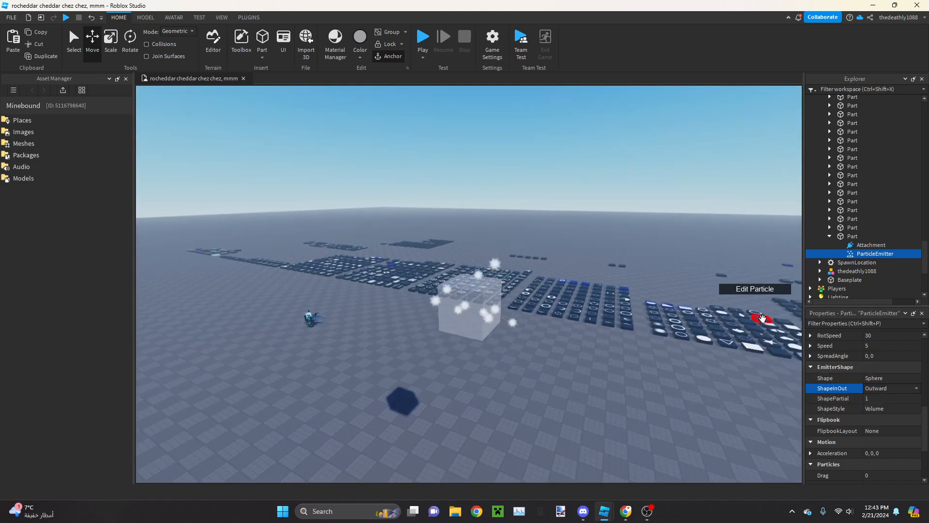
Set the emitter's Shape to Disc and turn on the Edit Particle overlay to preview the emission shape
{"action": "left_click", "coordinate": [887, 376]}
{"action": "left_click", "coordinate": [882, 398]}
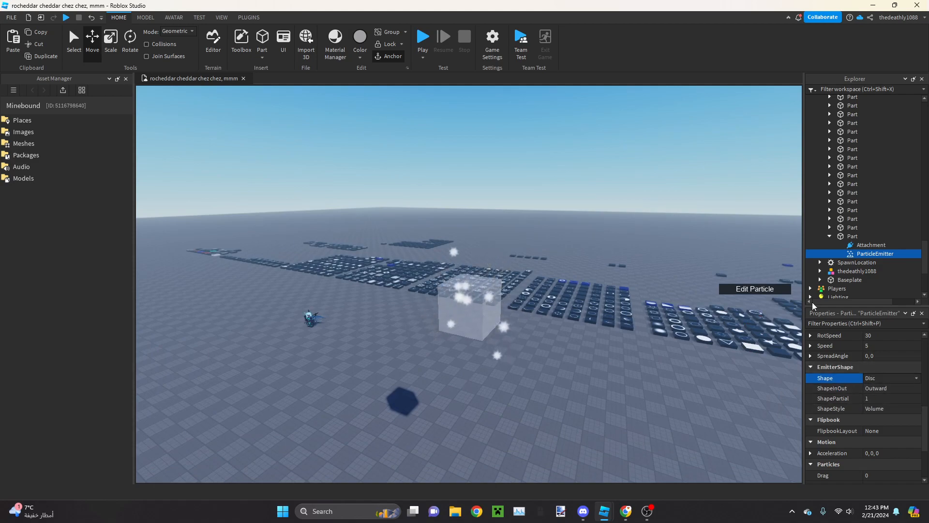
{"action": "left_click", "coordinate": [731, 294]}
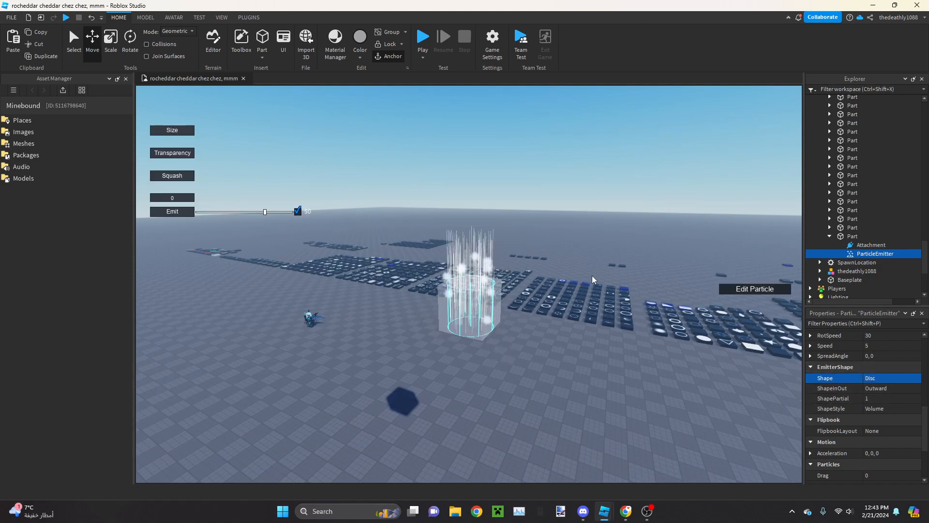
Switch the emitter's Shape to Cylinder and to Sphere, viewing each emission preview around the part
{"action": "left_click", "coordinate": [876, 377]}
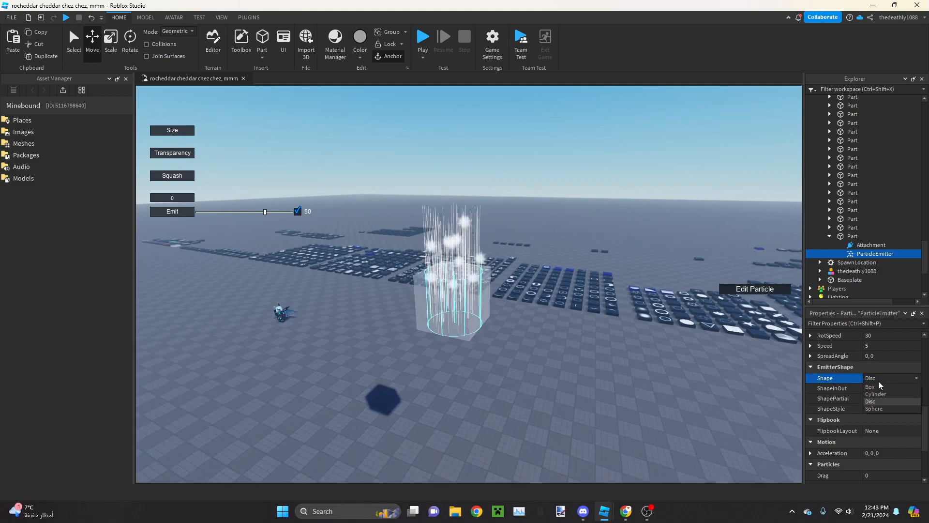
{"action": "left_click", "coordinate": [876, 393]}
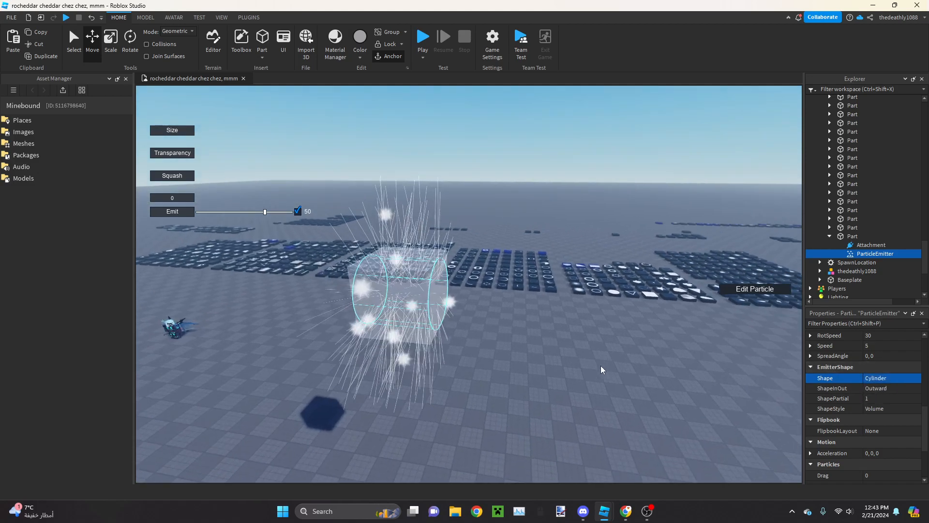
{"action": "left_click", "coordinate": [902, 382]}
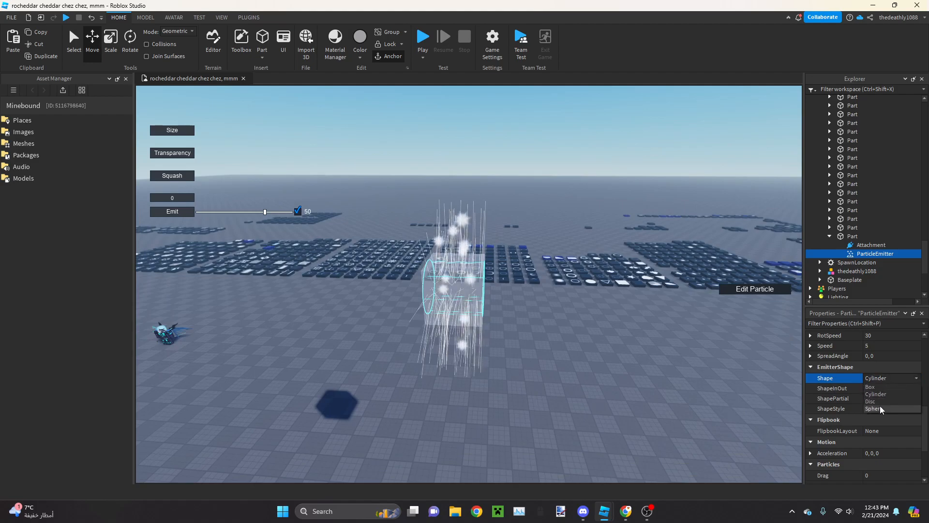
{"action": "left_click", "coordinate": [877, 409]}
{"action": "key", "text": "w"}
{"action": "right_click_drag", "start_coordinate": [644, 345], "coordinate": [643, 344]}
{"action": "key", "text": "s"}
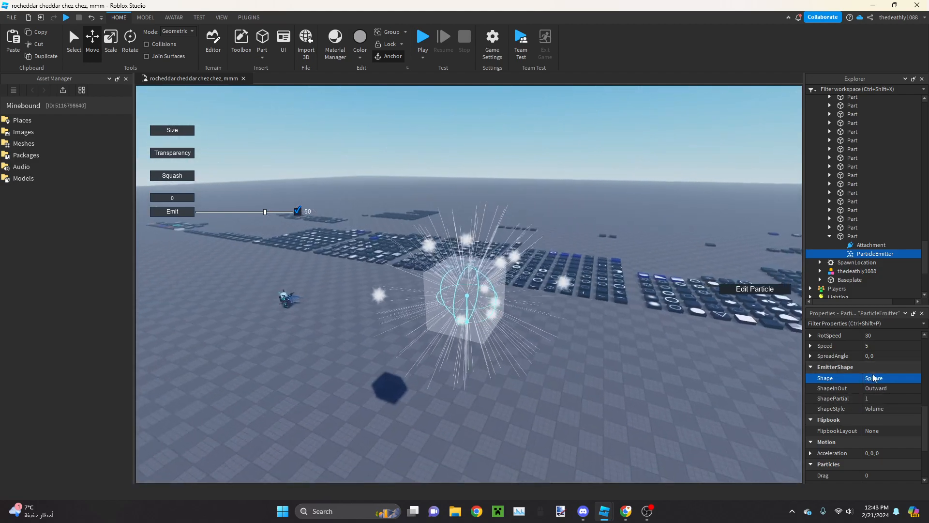
{"action": "key", "text": "s"}
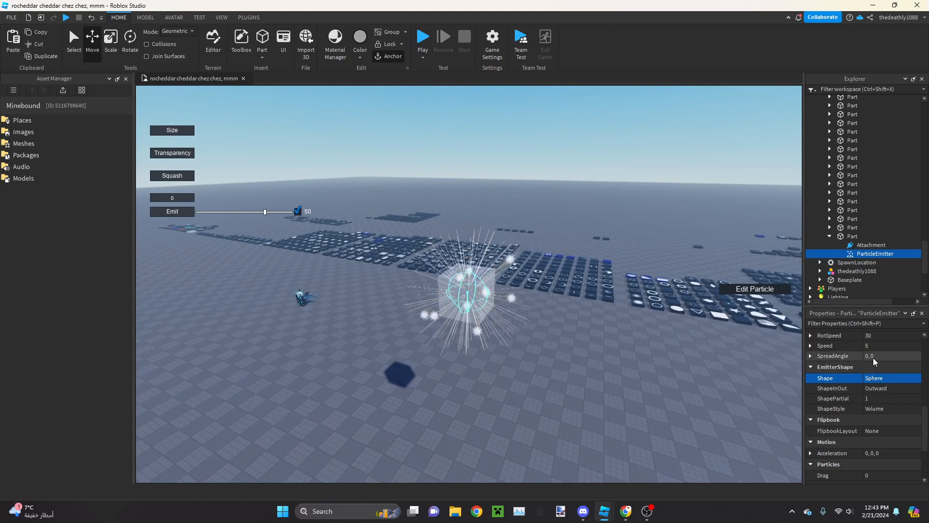
Set the parent part's Shape to Ball with the emission preview turned off, and reselect the ParticleEmitter
{"action": "left_click", "coordinate": [474, 308]}
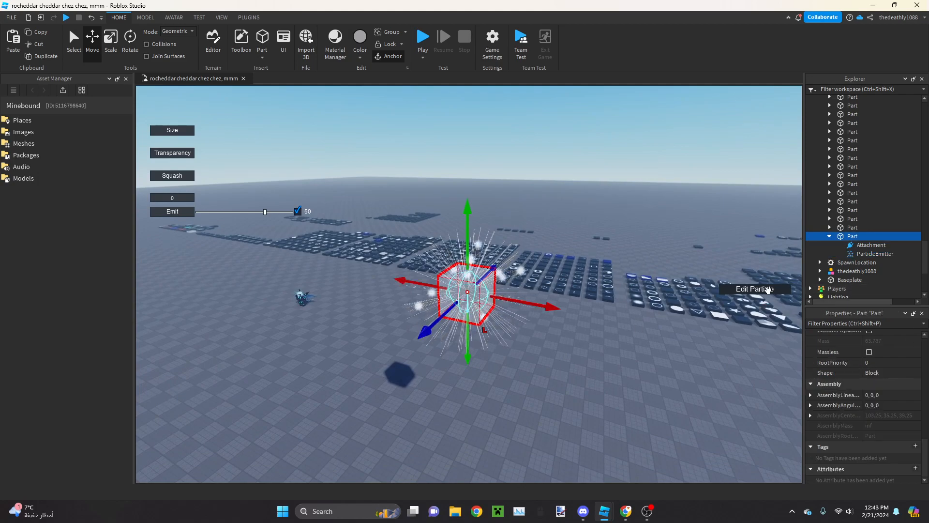
{"action": "left_click", "coordinate": [892, 373]}
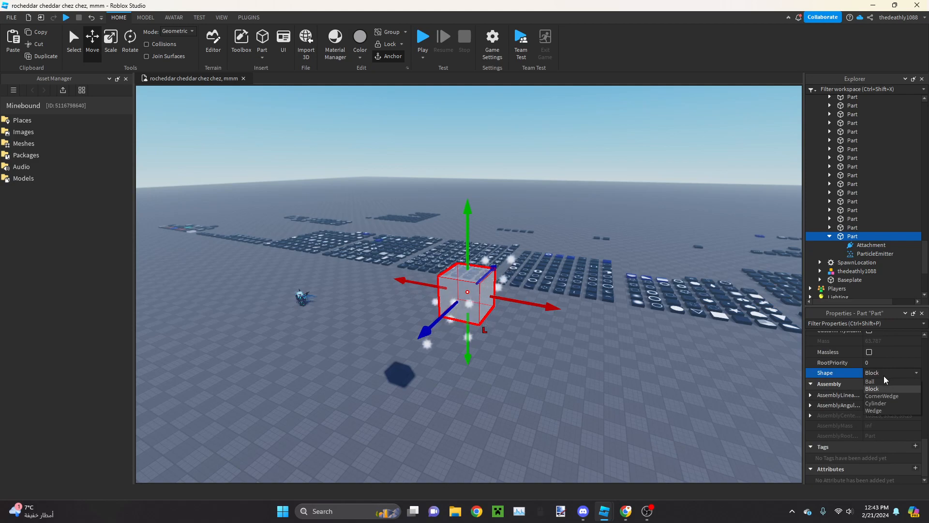
{"action": "left_click", "coordinate": [873, 381]}
{"action": "left_click", "coordinate": [843, 253]}
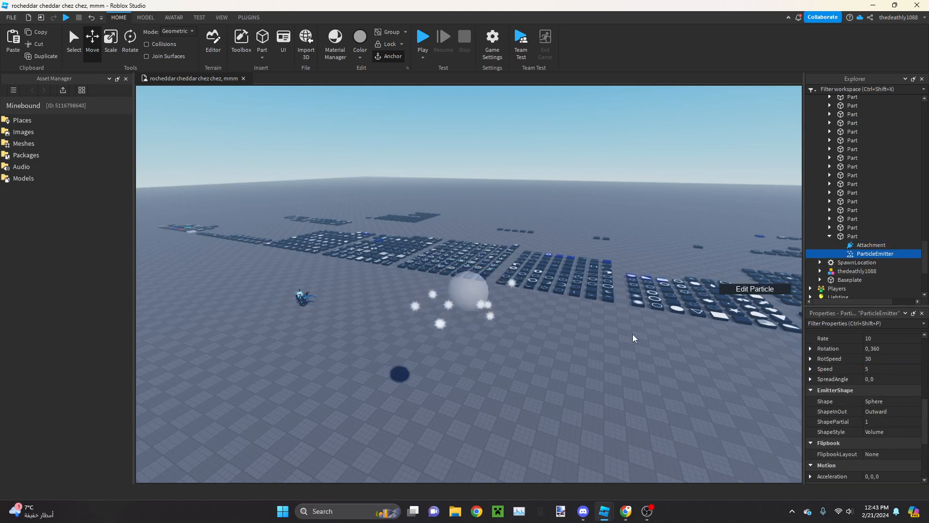
Set the emitter's Speed to 0 and view where the particles spawn in the ball
{"action": "scroll", "coordinate": [629, 341], "scroll_direction": "up", "scroll_amount": 2}
{"action": "left_click", "coordinate": [881, 370]}
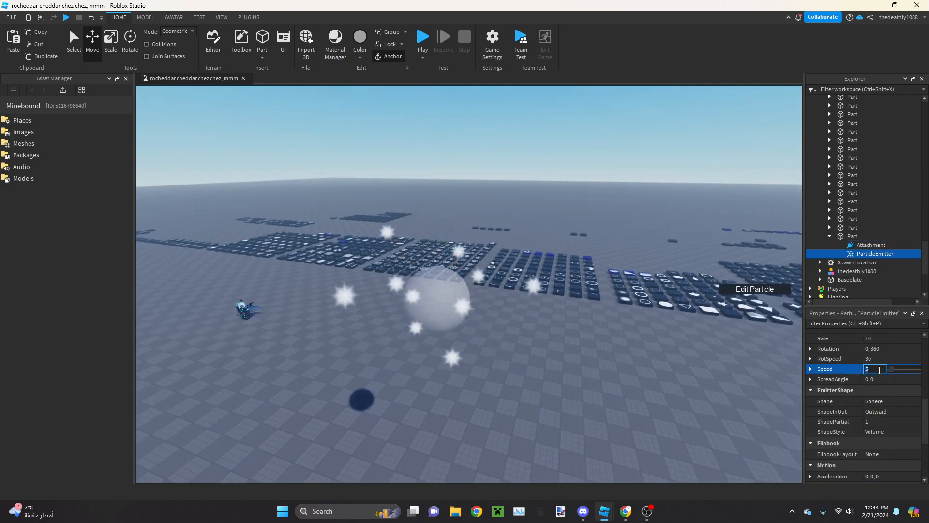
{"action": "scroll", "coordinate": [580, 327], "scroll_direction": "up", "scroll_amount": 2}
{"action": "right_click_drag", "start_coordinate": [548, 309], "coordinate": [489, 305]}
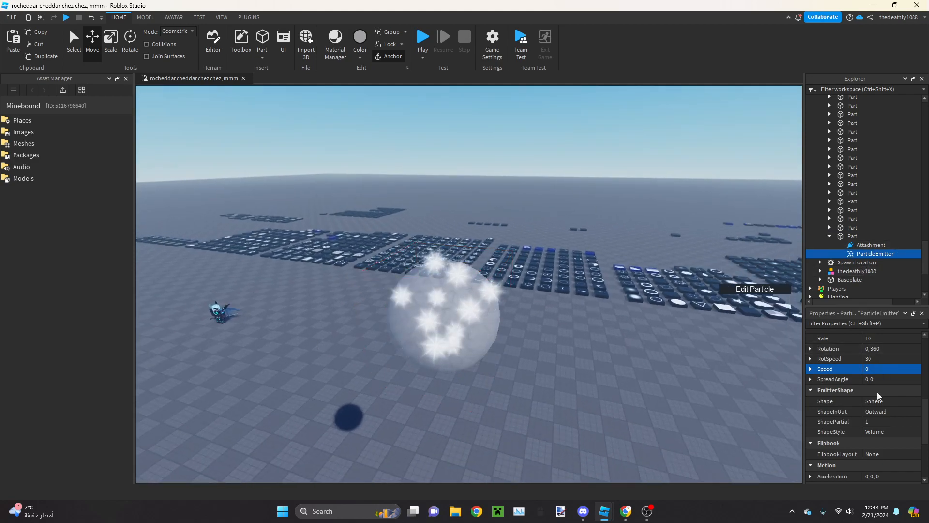
Set the emitter's Shape to Box to compare the particle spawn area with the ball-shaped part
{"action": "left_click", "coordinate": [872, 405]}
{"action": "left_click", "coordinate": [872, 404]}
{"action": "left_click", "coordinate": [873, 409]}
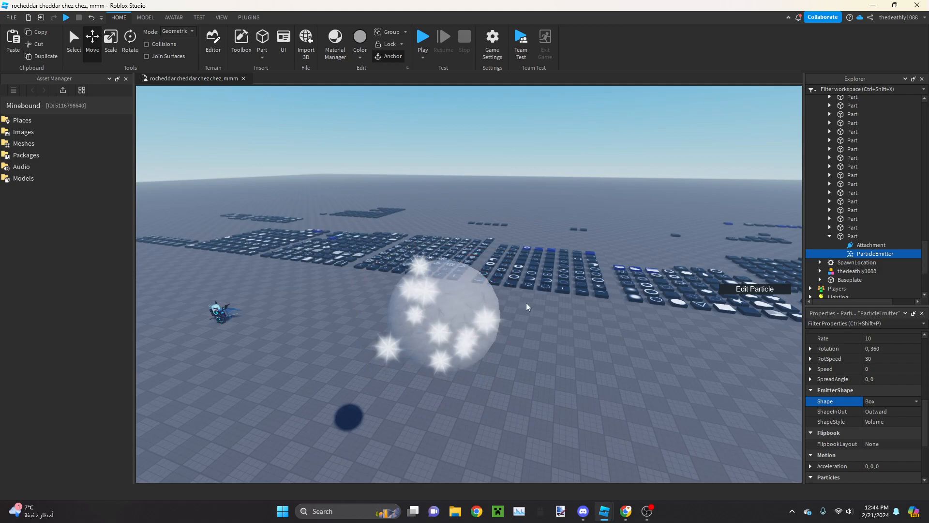
{"action": "left_click", "coordinate": [873, 399]}
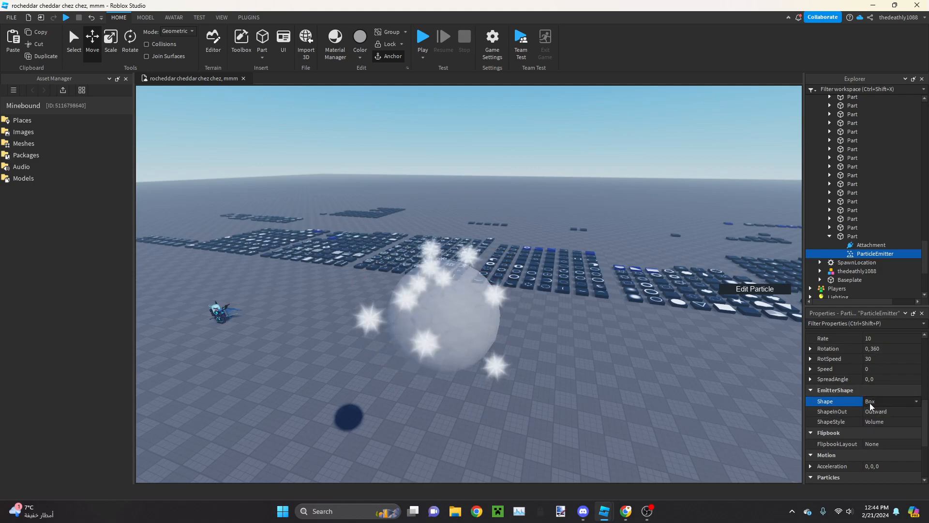
{"action": "left_click", "coordinate": [875, 418]}
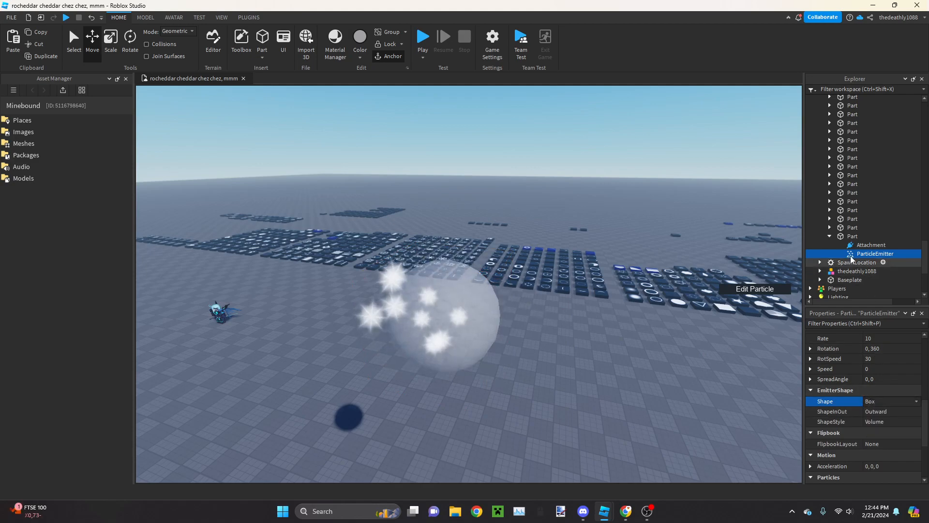
Change the parent part's Shape back to Block
{"action": "left_click", "coordinate": [853, 236]}
{"action": "left_click", "coordinate": [879, 373]}
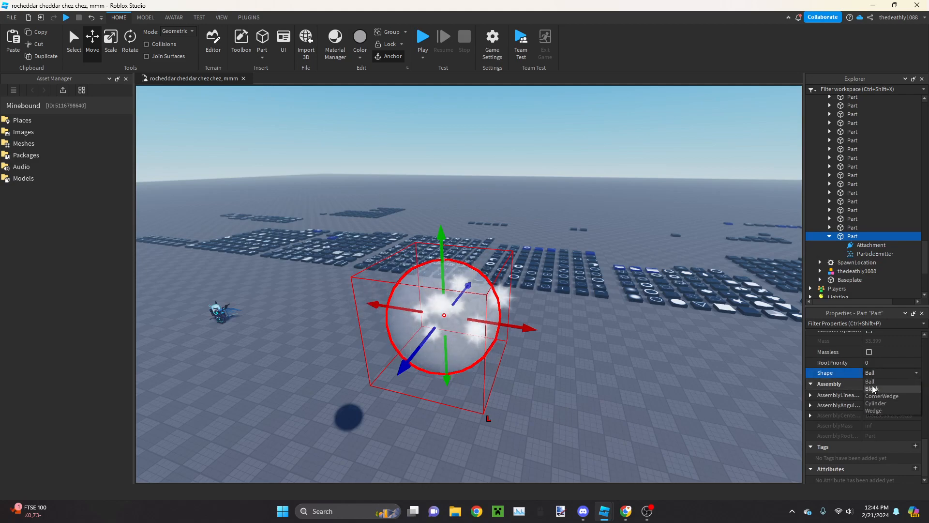
{"action": "left_click", "coordinate": [874, 373]}
Set the ParticleEmitter's Speed to 5 and its SpreadAngle to 360, 360
{"action": "left_click", "coordinate": [829, 253]}
{"action": "scroll", "coordinate": [746, 296], "scroll_direction": "down", "scroll_amount": 5}
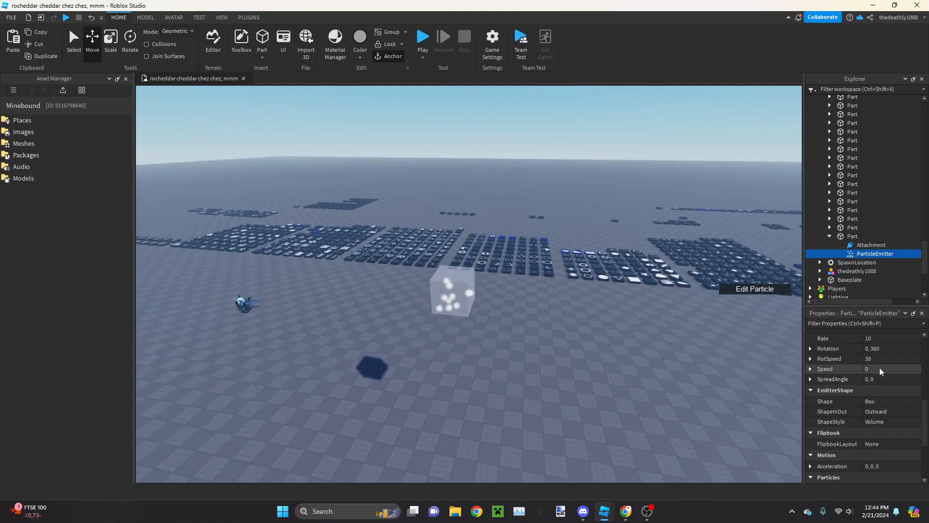
{"action": "left_click", "coordinate": [880, 370]}
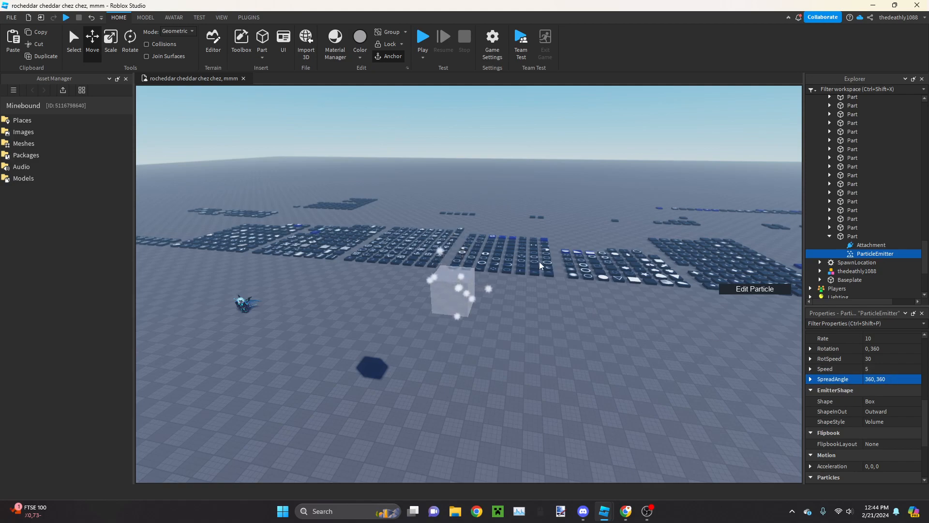
Open the emitter's ShapeStyle options, keep Volume, and view the particles around the cube
{"action": "scroll", "coordinate": [565, 317], "scroll_direction": "up", "scroll_amount": 1}
{"action": "left_click", "coordinate": [880, 421]}
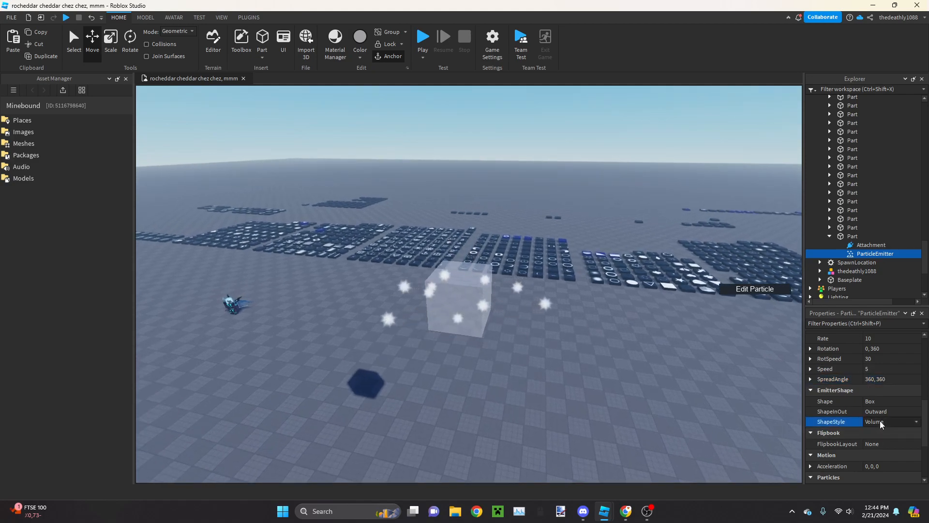
{"action": "left_click", "coordinate": [880, 421]}
{"action": "left_click", "coordinate": [880, 430]}
{"action": "left_click", "coordinate": [879, 423]}
{"action": "left_click", "coordinate": [875, 431]}
{"action": "scroll", "coordinate": [634, 332], "scroll_direction": "up", "scroll_amount": 2}
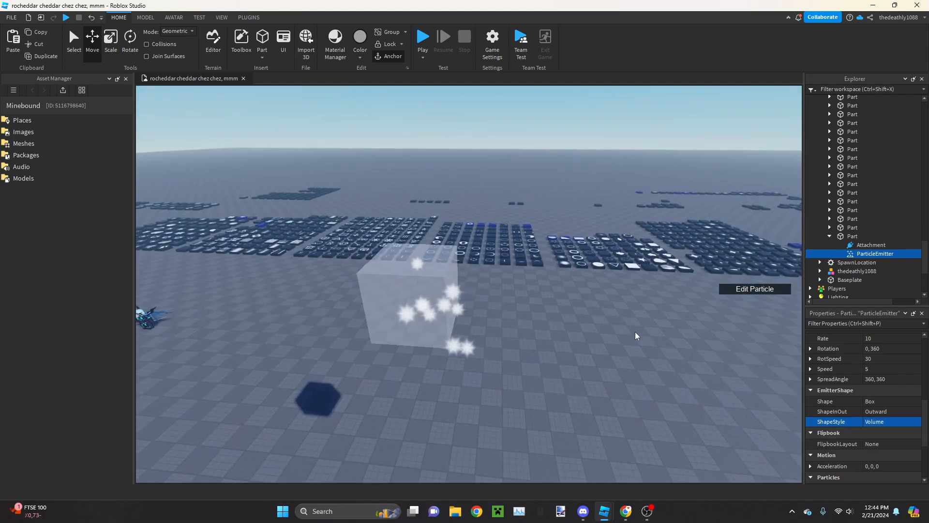
{"action": "scroll", "coordinate": [636, 332], "scroll_direction": "down", "scroll_amount": 3}
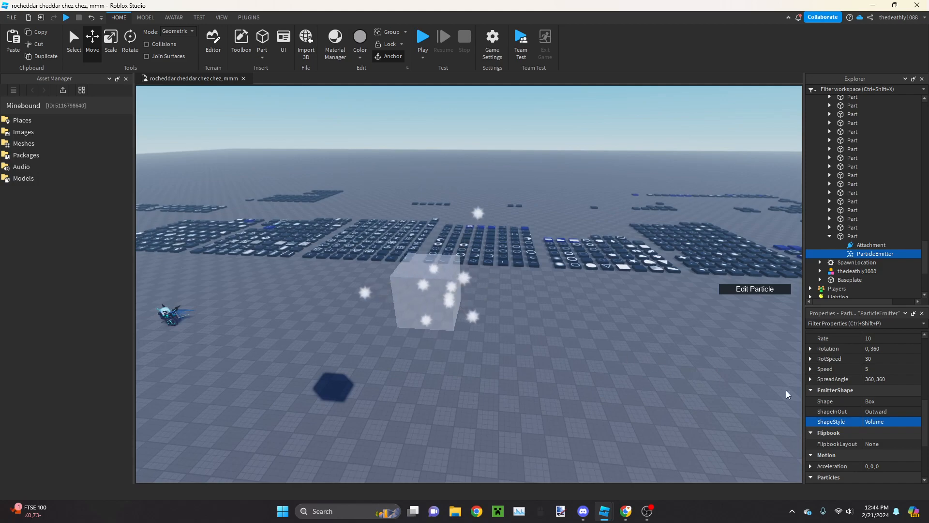
Check the emitter's FlipbookLayout options and keep the layout at None
{"action": "scroll", "coordinate": [856, 420], "scroll_direction": "down", "scroll_amount": 1}
{"action": "left_click", "coordinate": [870, 411]}
{"action": "left_click", "coordinate": [875, 411]}
{"action": "left_click", "coordinate": [876, 420]}
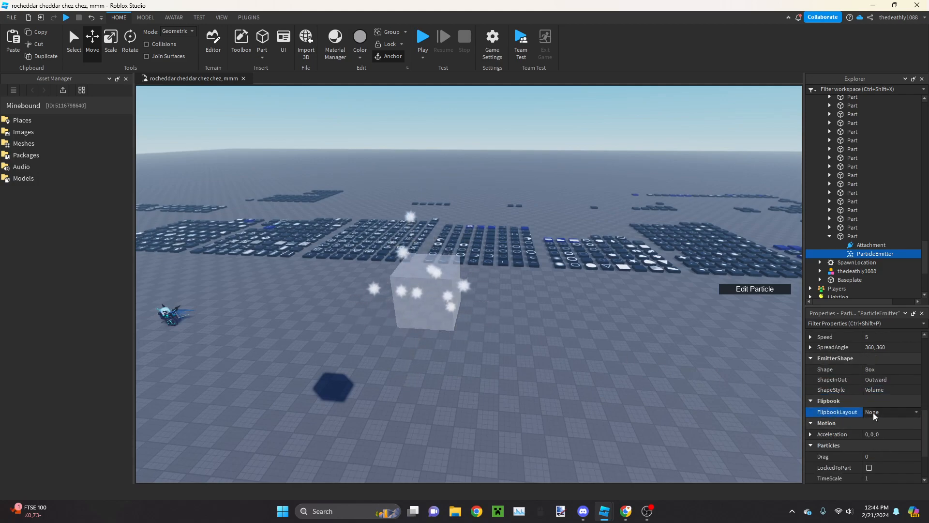
Collapse the expanded subfolders of the Decals folder, including MISCELLANEOUS and Symbols
{"action": "left_click", "coordinate": [636, 391]}
{"action": "scroll", "coordinate": [506, 212], "scroll_direction": "up", "scroll_amount": 8}
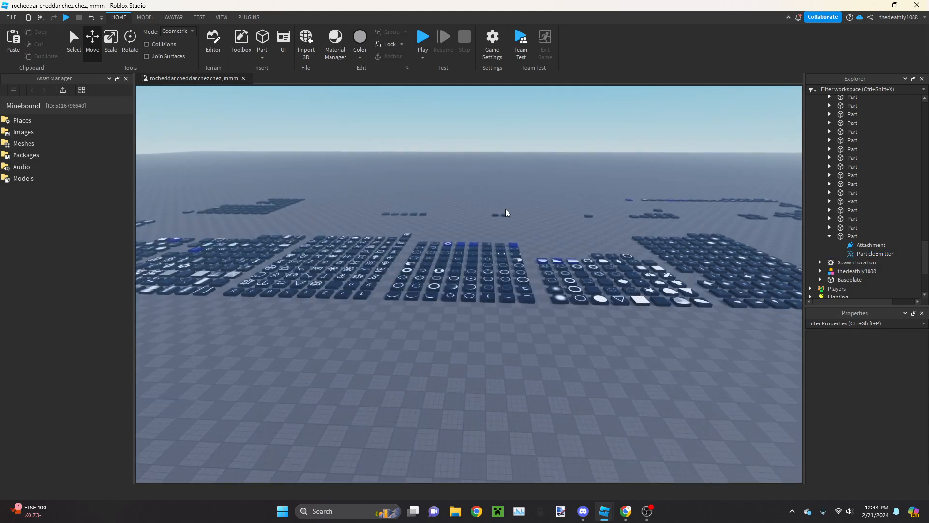
{"action": "right_click_drag", "start_coordinate": [506, 210], "coordinate": [519, 209]}
{"action": "scroll", "coordinate": [519, 209], "scroll_direction": "down", "scroll_amount": 6}
{"action": "right_click_drag", "start_coordinate": [518, 240], "coordinate": [236, 165]}
{"action": "left_click_drag", "start_coordinate": [237, 166], "coordinate": [534, 197]}
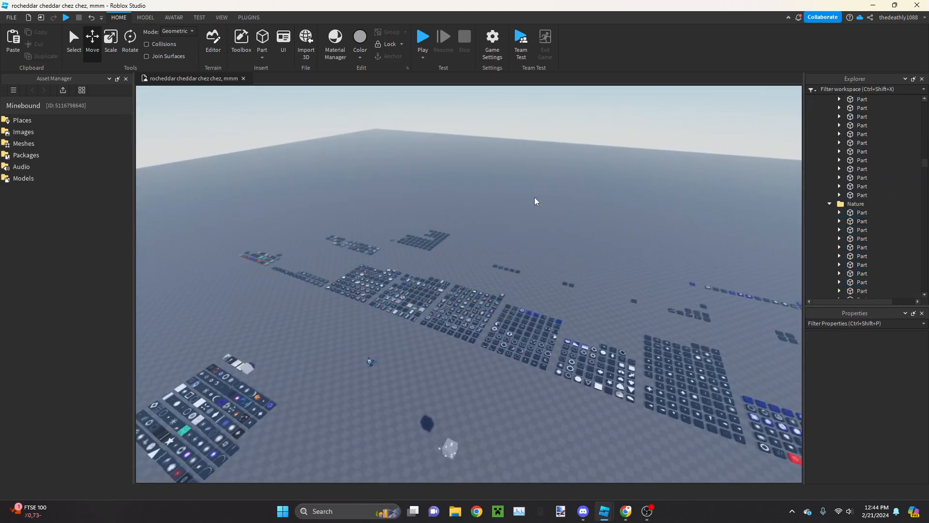
{"action": "right_click_drag", "start_coordinate": [535, 196], "coordinate": [794, 183]}
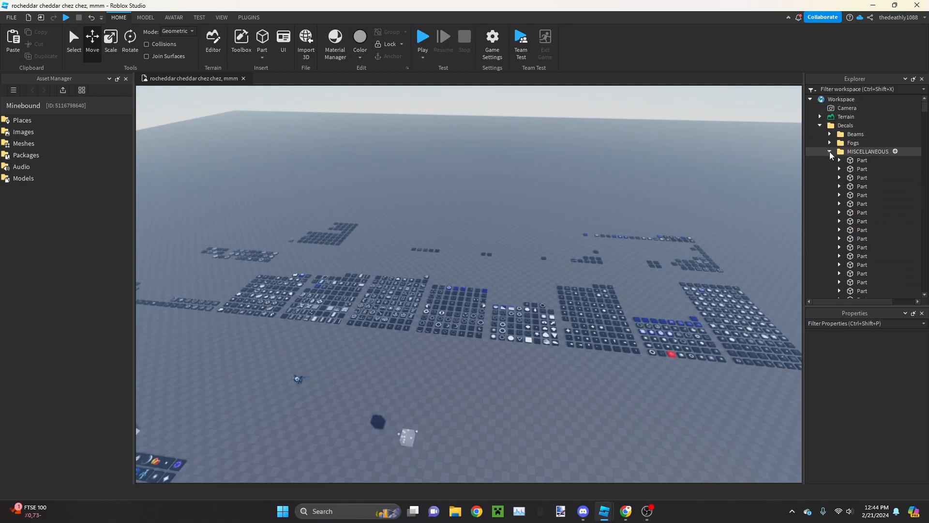
{"action": "left_click", "coordinate": [830, 153]}
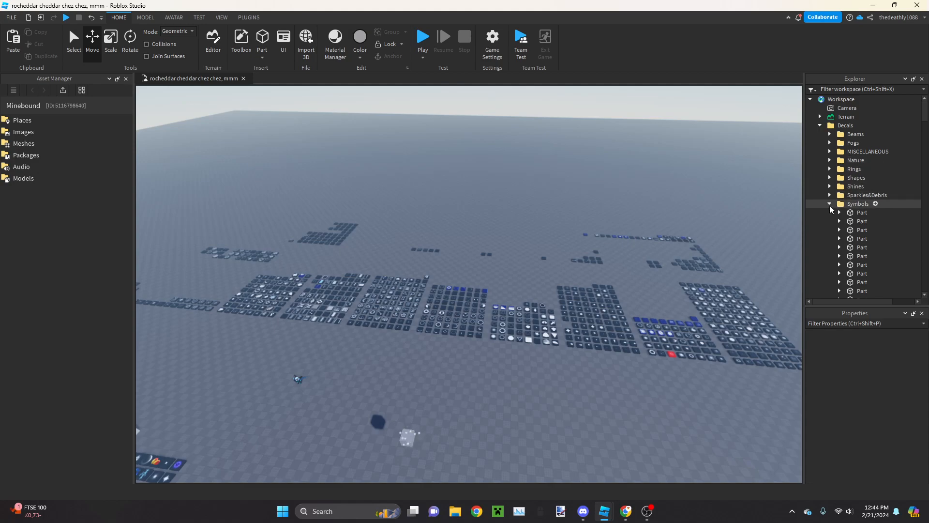
{"action": "left_click", "coordinate": [830, 204]}
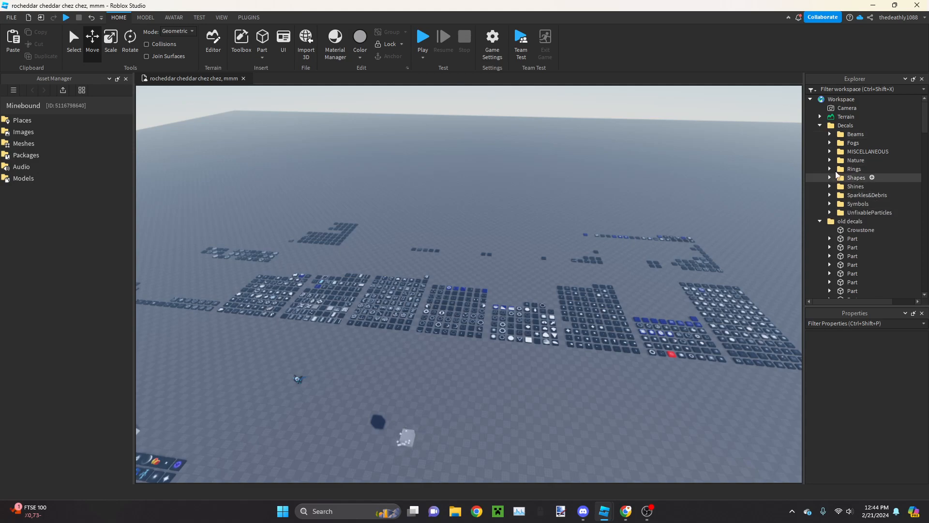
Select the Decal of the 4x4 pixel-sparkle part in Sparkles&Debris and copy its Texture ID
{"action": "scroll", "coordinate": [479, 233], "scroll_direction": "up", "scroll_amount": 10}
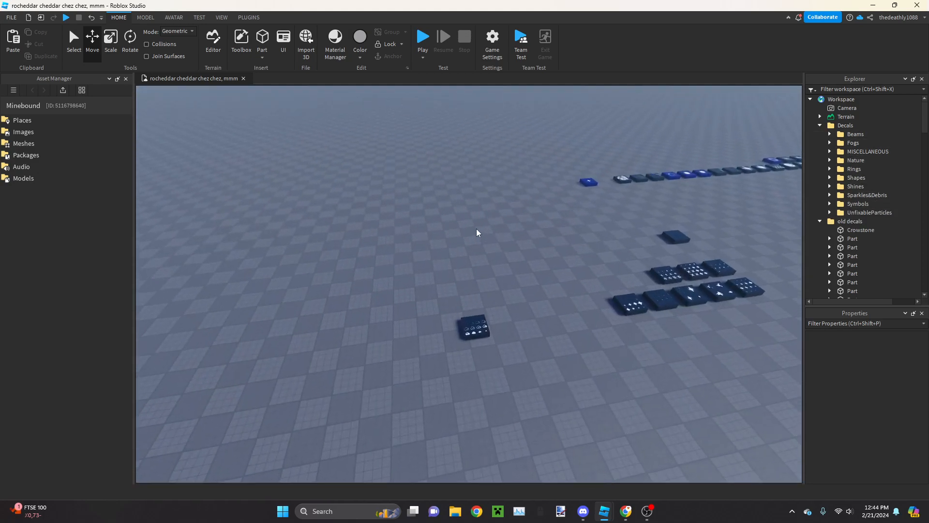
{"action": "key", "text": "w"}
{"action": "right_click_drag", "start_coordinate": [480, 230], "coordinate": [480, 237]}
{"action": "left_click", "coordinate": [467, 331]}
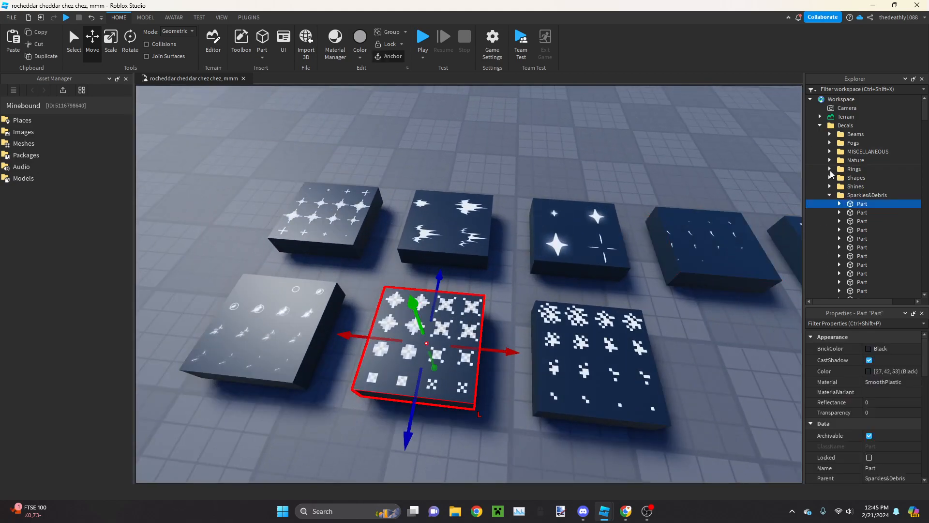
{"action": "left_click", "coordinate": [845, 212]}
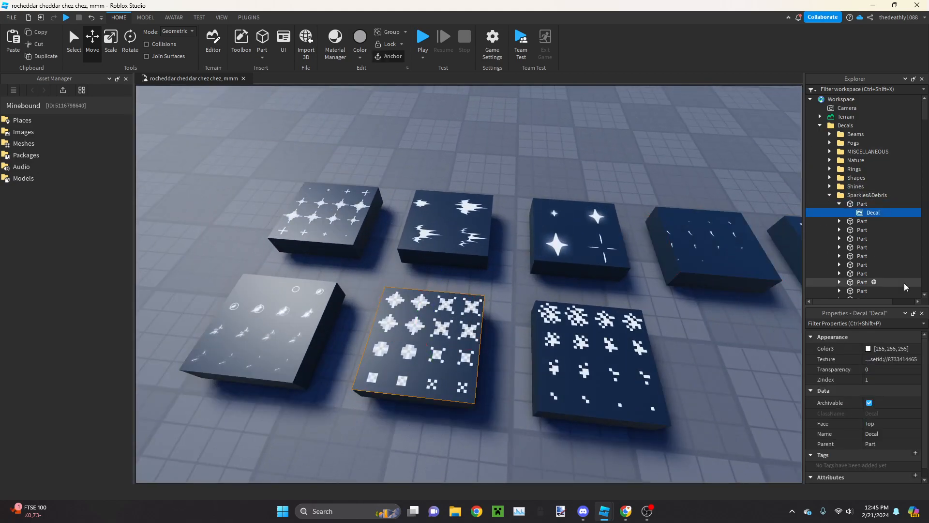
{"action": "left_click", "coordinate": [880, 361]}
{"action": "key", "text": "ctrl+c"}
Return to the translucent cube and select its ParticleEmitter
{"action": "right_click_drag", "start_coordinate": [674, 291], "coordinate": [555, 171]}
{"action": "key", "text": "w"}
{"action": "key", "text": "w"}
{"action": "right_click_drag", "start_coordinate": [464, 271], "coordinate": [467, 321]}
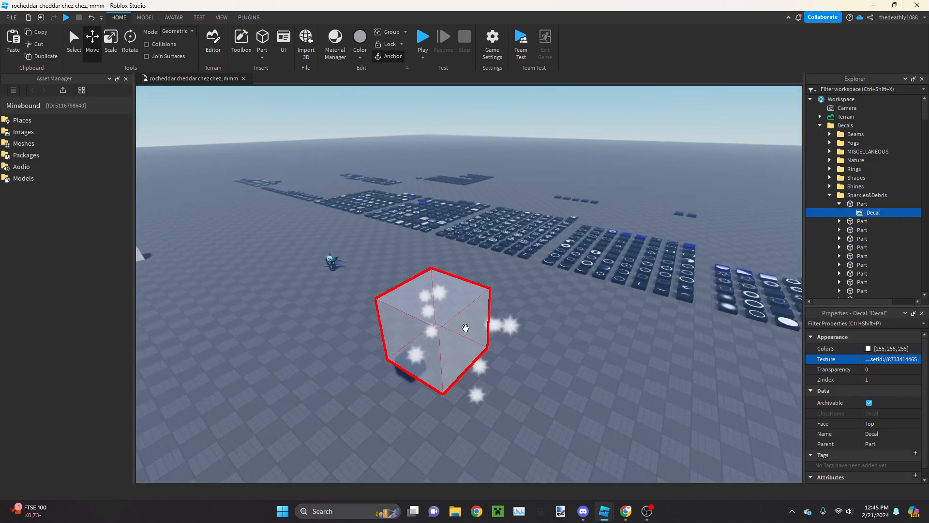
{"action": "left_click", "coordinate": [467, 328]}
{"action": "scroll", "coordinate": [872, 272], "scroll_direction": "down", "scroll_amount": 2}
{"action": "scroll", "coordinate": [873, 272], "scroll_direction": "down", "scroll_amount": 1}
{"action": "left_click", "coordinate": [860, 237]}
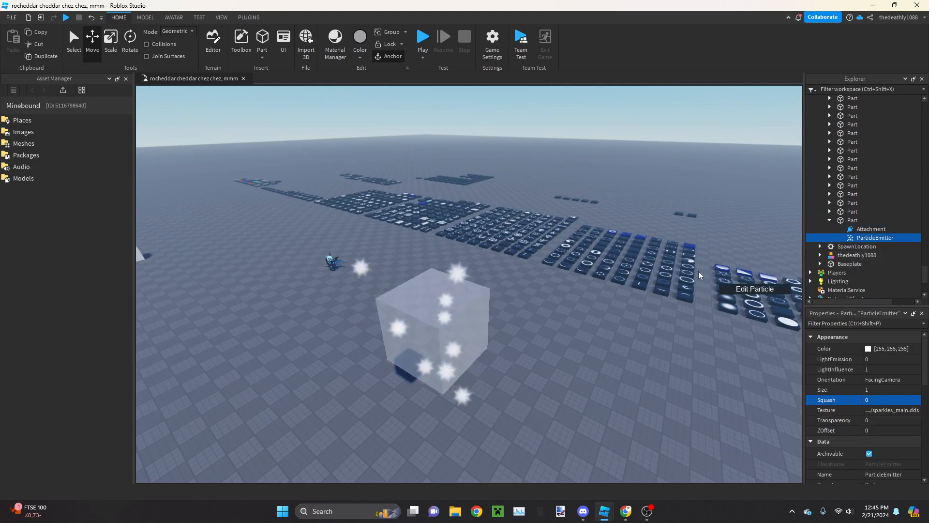
Examine the flipbook texture tiles with the 4x4 crescent grid and the denser grid beside it
{"action": "scroll", "coordinate": [673, 217], "scroll_direction": "up", "scroll_amount": 3}
{"action": "key", "text": "w"}
{"action": "right_click_drag", "start_coordinate": [673, 216], "coordinate": [649, 214]}
{"action": "key", "text": "w"}
{"action": "left_click", "coordinate": [541, 244]}
{"action": "right_click_drag", "start_coordinate": [541, 244], "coordinate": [533, 251]}
{"action": "key", "text": "w"}
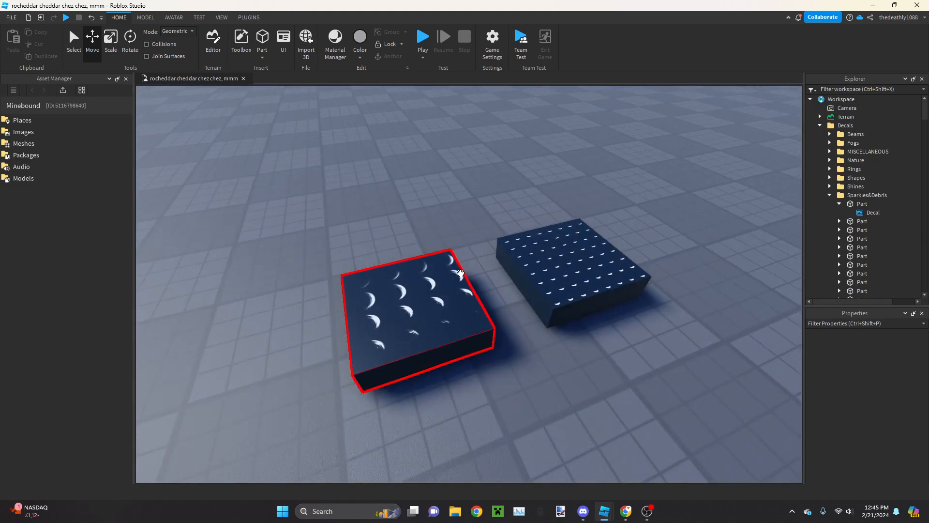
{"action": "key", "text": "w"}
{"action": "right_click_drag", "start_coordinate": [469, 270], "coordinate": [470, 270]}
{"action": "key", "text": "w"}
{"action": "right_click_drag", "start_coordinate": [503, 320], "coordinate": [503, 320]}
{"action": "left_click", "coordinate": [459, 338]}
{"action": "scroll", "coordinate": [834, 207], "scroll_direction": "down", "scroll_amount": 4}
{"action": "left_click", "coordinate": [871, 213]}
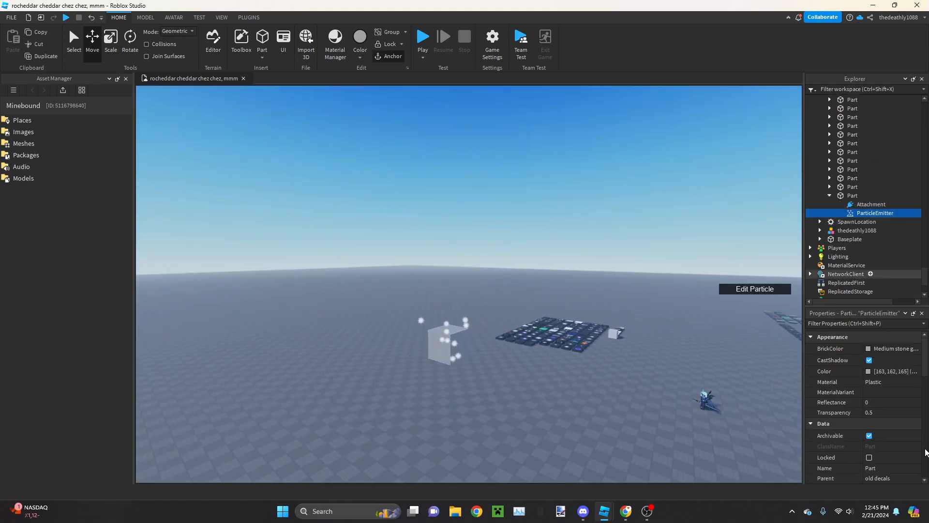
{"action": "left_click", "coordinate": [882, 414]}
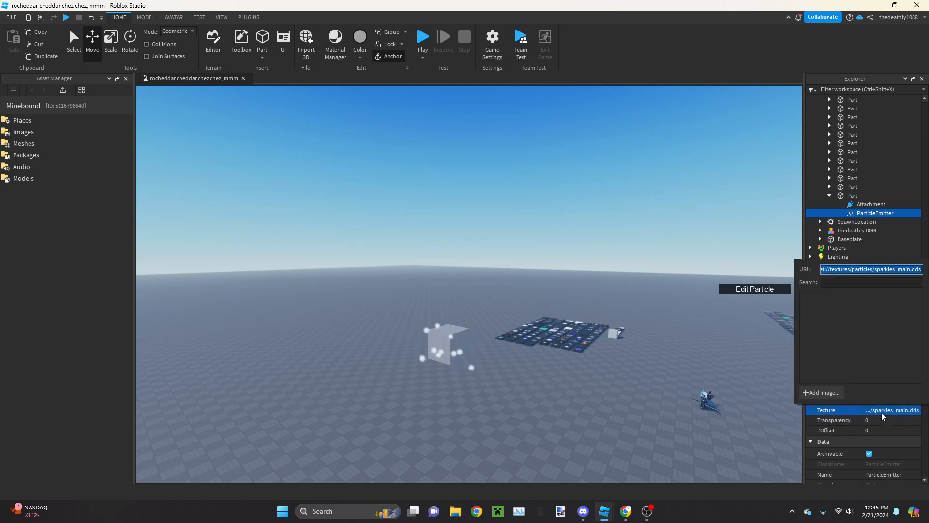
{"action": "right_click_drag", "start_coordinate": [568, 431], "coordinate": [567, 430]}
{"action": "scroll", "coordinate": [536, 320], "scroll_direction": "up", "scroll_amount": 2}
{"action": "right_click_drag", "start_coordinate": [539, 320], "coordinate": [542, 320]}
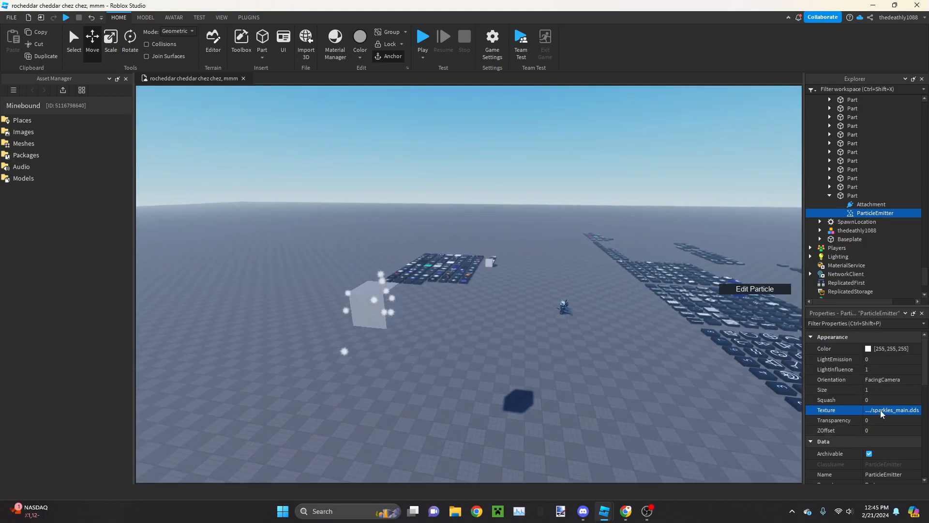
{"action": "left_click", "coordinate": [865, 409]}
{"action": "key", "text": "ctrl+v"}
{"action": "key", "text": "Return"}
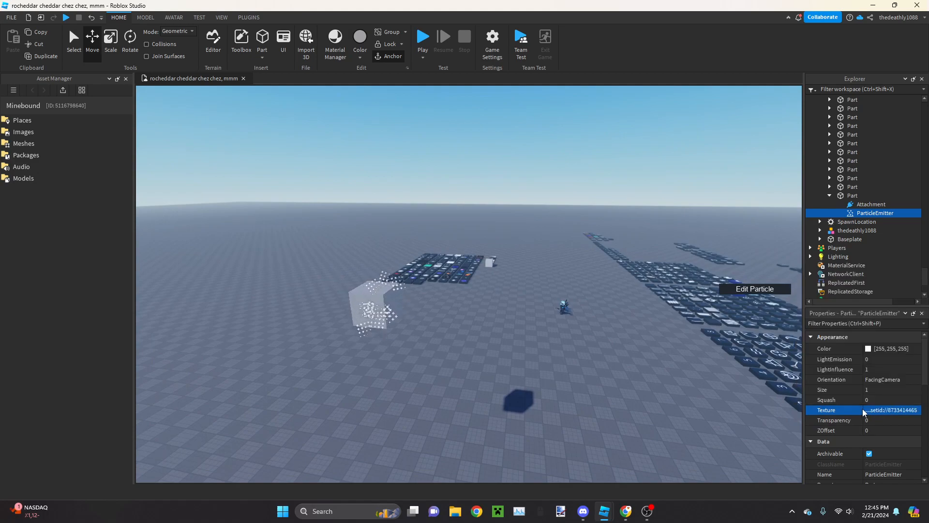
Set the ParticleEmitter's FlipbookLayout to Grid4x4
{"action": "right_click_drag", "start_coordinate": [693, 352], "coordinate": [694, 352]}
{"action": "key", "text": "a"}
{"action": "key", "text": "a"}
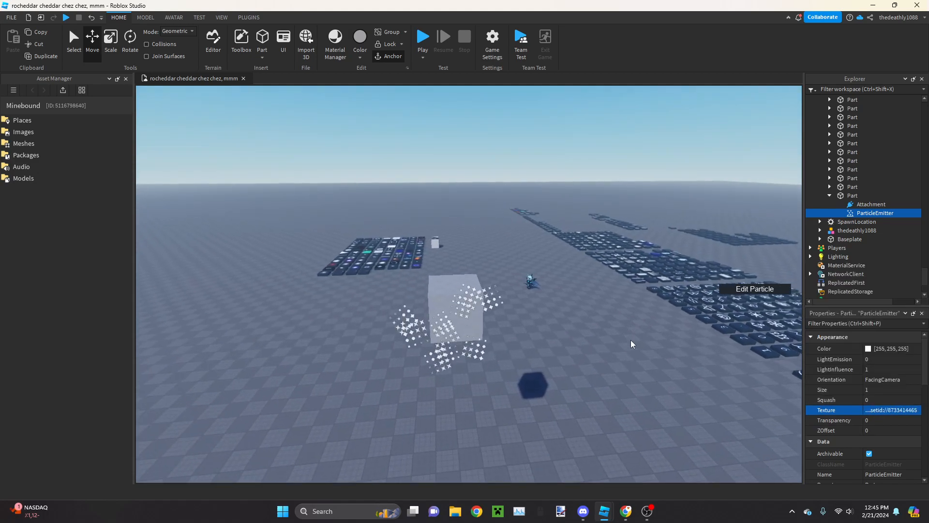
{"action": "key", "text": "w"}
{"action": "scroll", "coordinate": [880, 424], "scroll_direction": "down", "scroll_amount": 4}
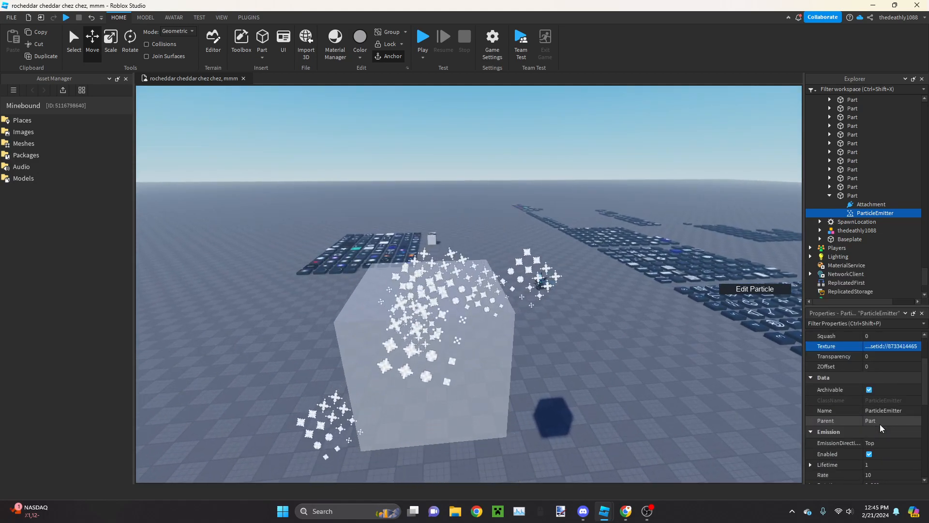
{"action": "scroll", "coordinate": [880, 416], "scroll_direction": "down", "scroll_amount": 2}
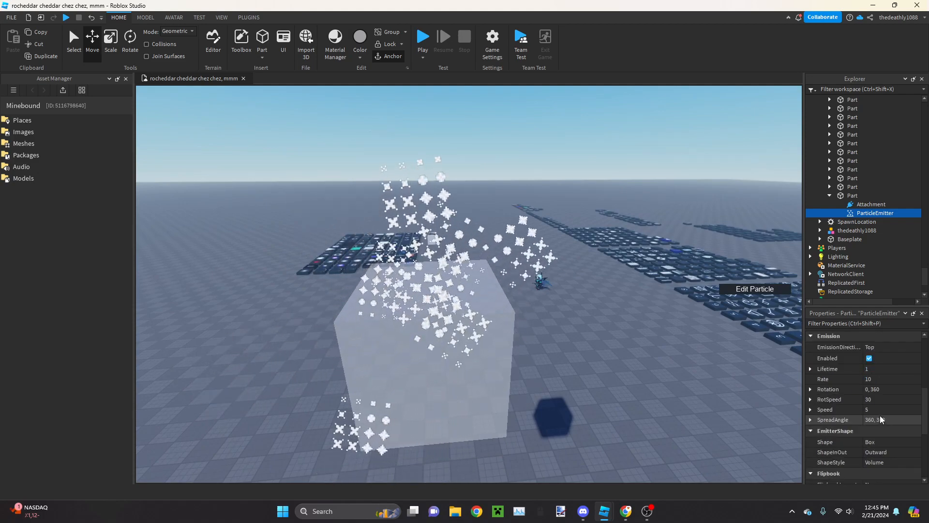
{"action": "scroll", "coordinate": [880, 412], "scroll_direction": "down", "scroll_amount": 4}
{"action": "left_click", "coordinate": [872, 420]}
{"action": "left_click", "coordinate": [874, 444]}
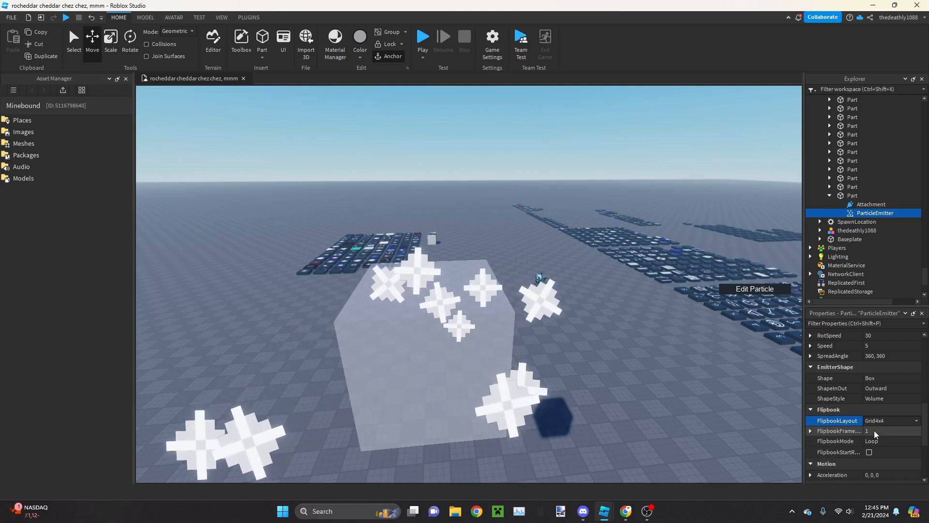
Try Grid8x8 and another FlipbookLayout option for comparison, and return the layout to Grid4x4
{"action": "left_click", "coordinate": [875, 420]}
{"action": "left_click", "coordinate": [874, 451]}
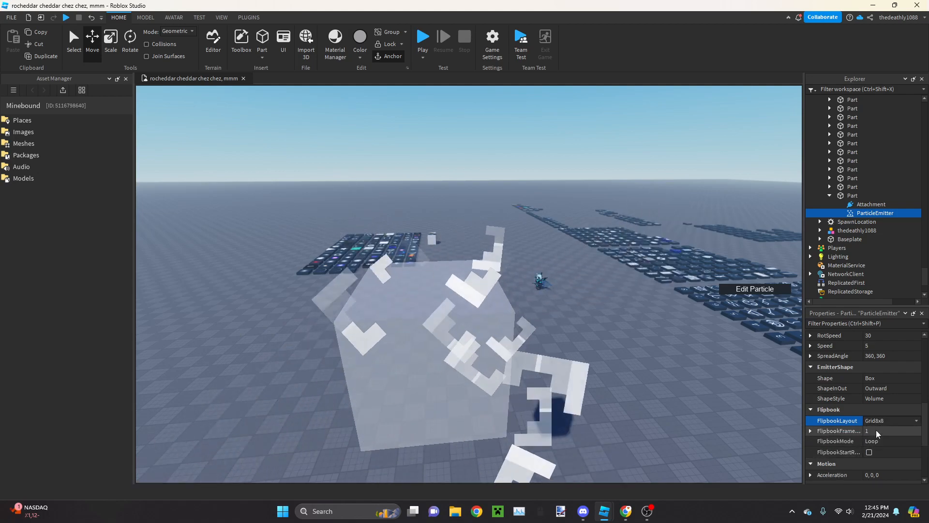
{"action": "left_click", "coordinate": [877, 420]}
{"action": "left_click", "coordinate": [879, 433]}
{"action": "left_click", "coordinate": [881, 420]}
{"action": "left_click", "coordinate": [878, 444]}
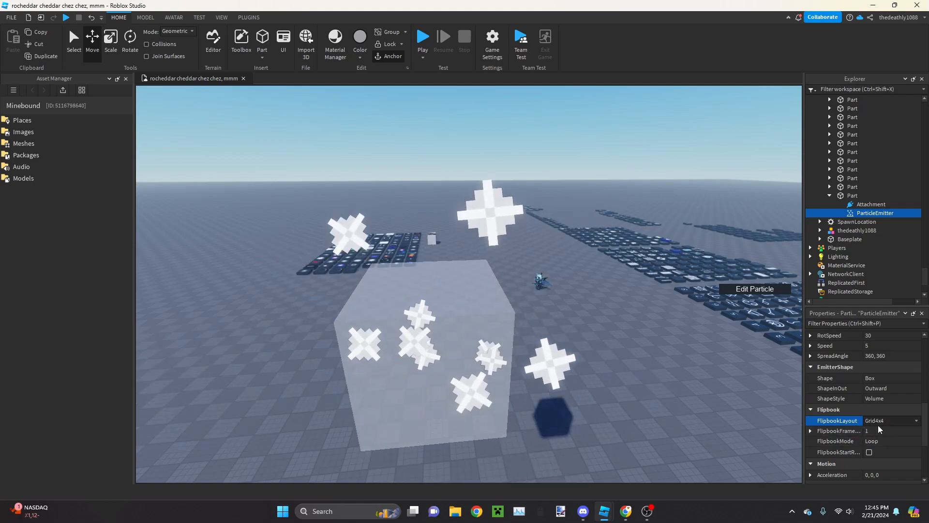
Change the emitter's FlipbookMode to OneShot and view the particle animation
{"action": "left_click", "coordinate": [875, 441]}
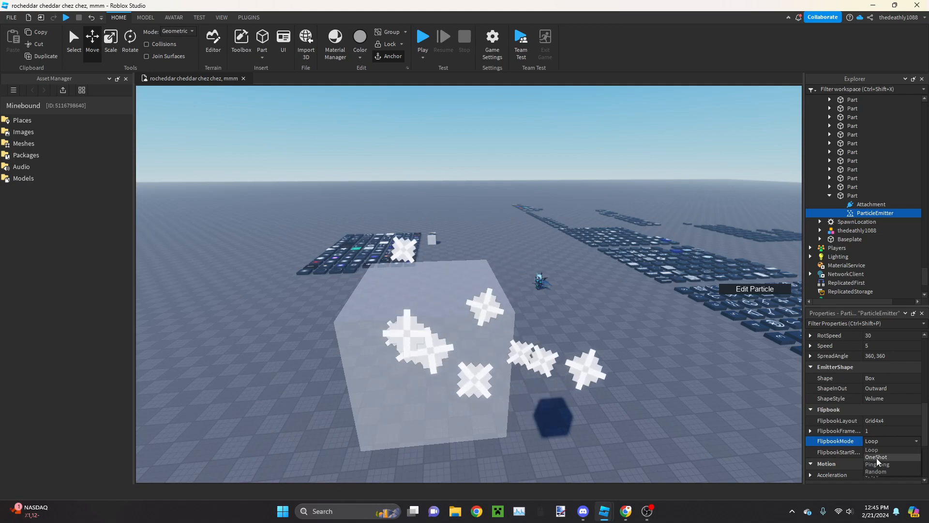
{"action": "left_click", "coordinate": [877, 456]}
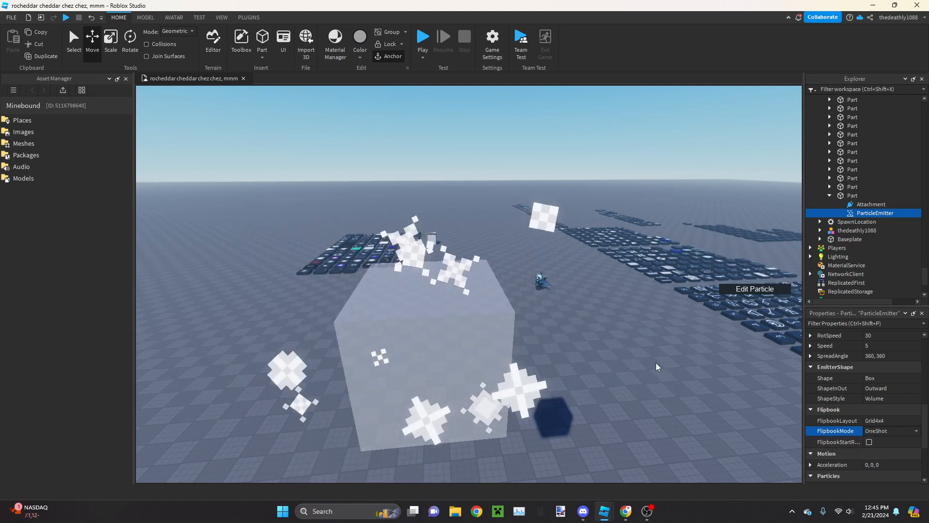
{"action": "scroll", "coordinate": [655, 371], "scroll_direction": "down", "scroll_amount": 5}
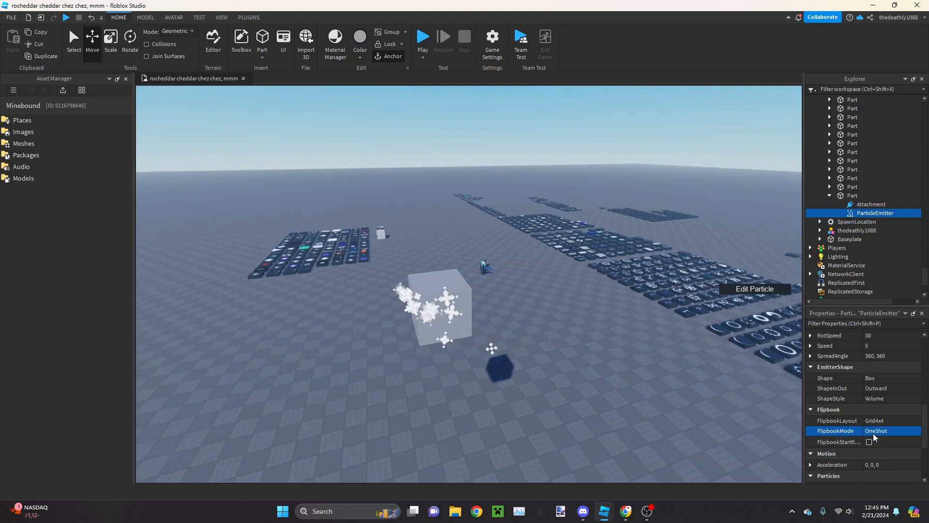
Set the FlipbookMode to Random and the flipbook frame rate to 45
{"action": "left_click", "coordinate": [873, 433]}
{"action": "left_click", "coordinate": [875, 464]}
{"action": "scroll", "coordinate": [516, 257], "scroll_direction": "up", "scroll_amount": 3}
{"action": "scroll", "coordinate": [516, 258], "scroll_direction": "down", "scroll_amount": 2}
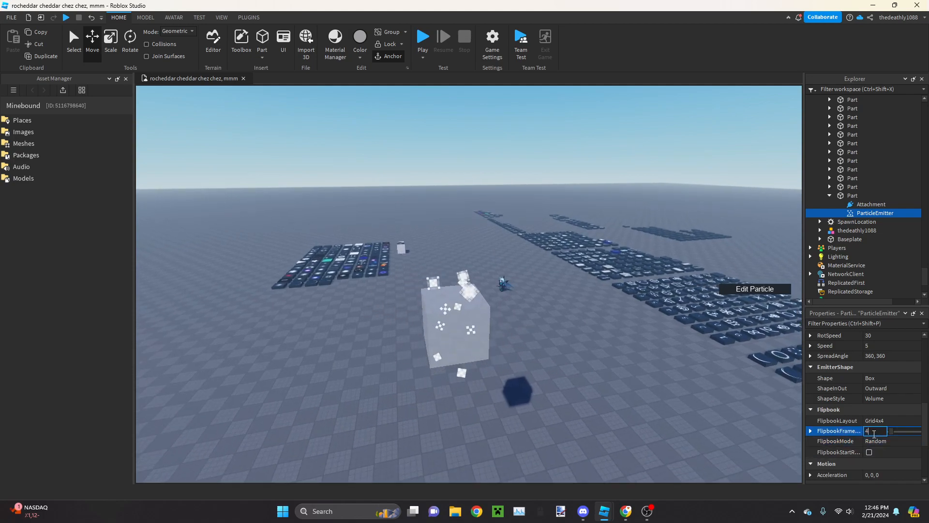
{"action": "type", "text": "5"}
{"action": "key", "text": "Return"}
{"action": "right_click_drag", "start_coordinate": [538, 305], "coordinate": [562, 316]}
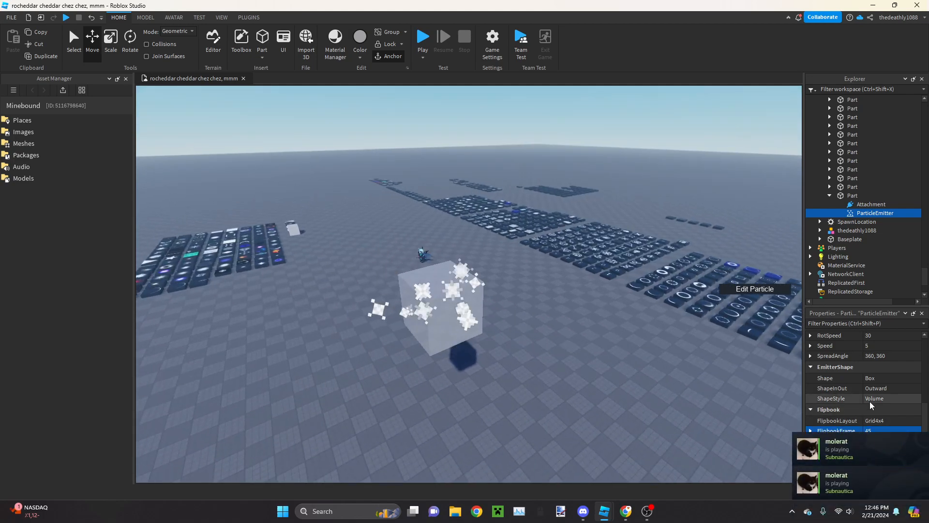
Switch the FlipbookMode back to OneShot and view the particles around the cube
{"action": "scroll", "coordinate": [870, 402], "scroll_direction": "down", "scroll_amount": 3}
{"action": "left_click", "coordinate": [872, 377]}
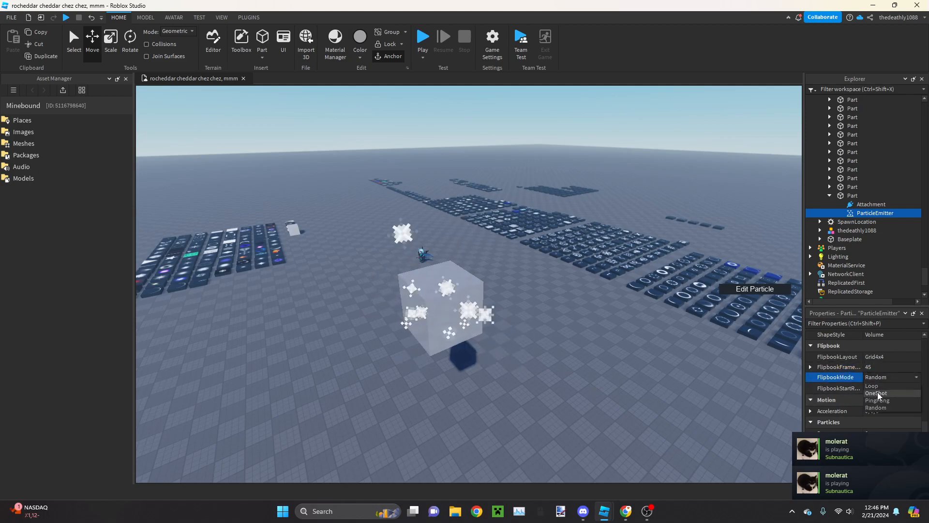
{"action": "left_click", "coordinate": [873, 392]}
{"action": "key", "text": "w"}
{"action": "right_click_drag", "start_coordinate": [588, 317], "coordinate": [620, 346]}
{"action": "key", "text": "s"}
Enable the emitter's random flipbook start frame and view the particles from several angles
{"action": "left_click", "coordinate": [869, 378]}
{"action": "key", "text": "w"}
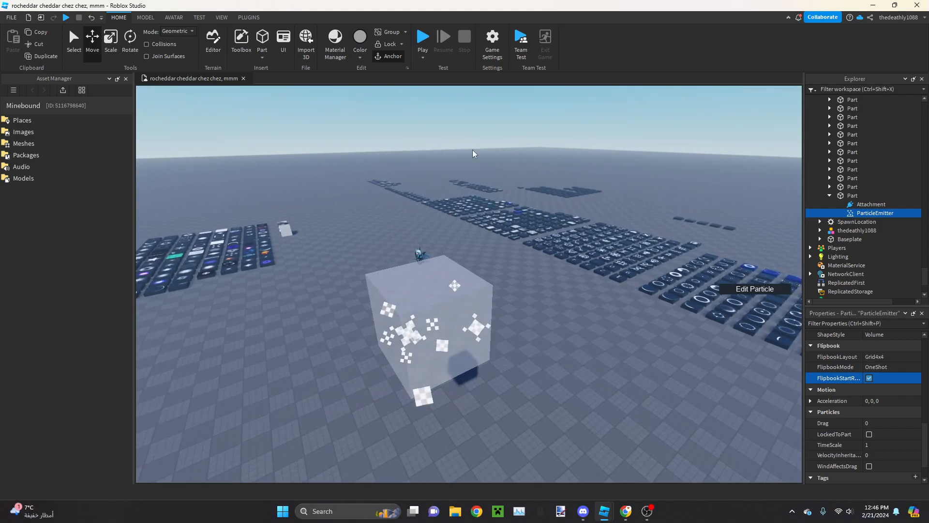
{"action": "right_click_drag", "start_coordinate": [583, 259], "coordinate": [599, 261]}
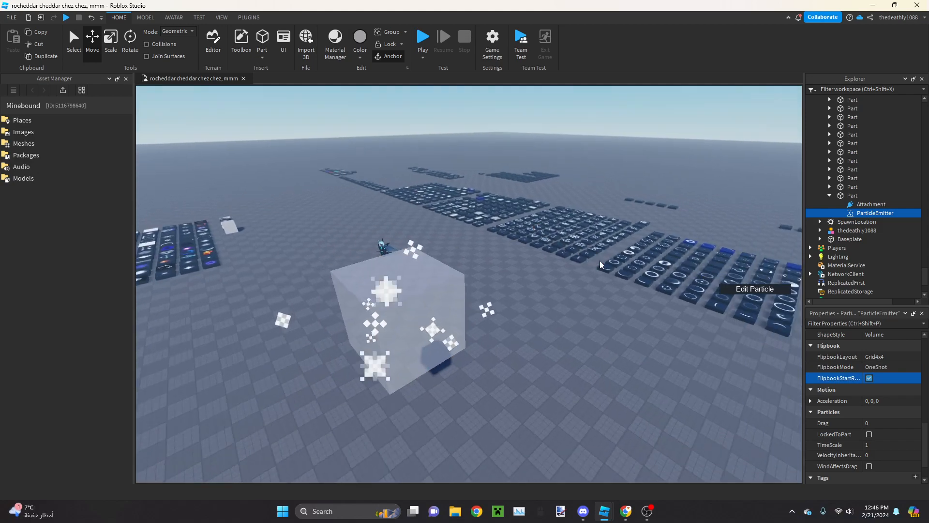
{"action": "scroll", "coordinate": [601, 264], "scroll_direction": "down", "scroll_amount": 3}
{"action": "right_click_drag", "start_coordinate": [618, 304], "coordinate": [609, 313]}
{"action": "key", "text": "w"}
Set the emitter's LightEmission to 1 and its LightInfluence to 0
{"action": "scroll", "coordinate": [892, 395], "scroll_direction": "up", "scroll_amount": 3}
{"action": "scroll", "coordinate": [859, 370], "scroll_direction": "up", "scroll_amount": 5}
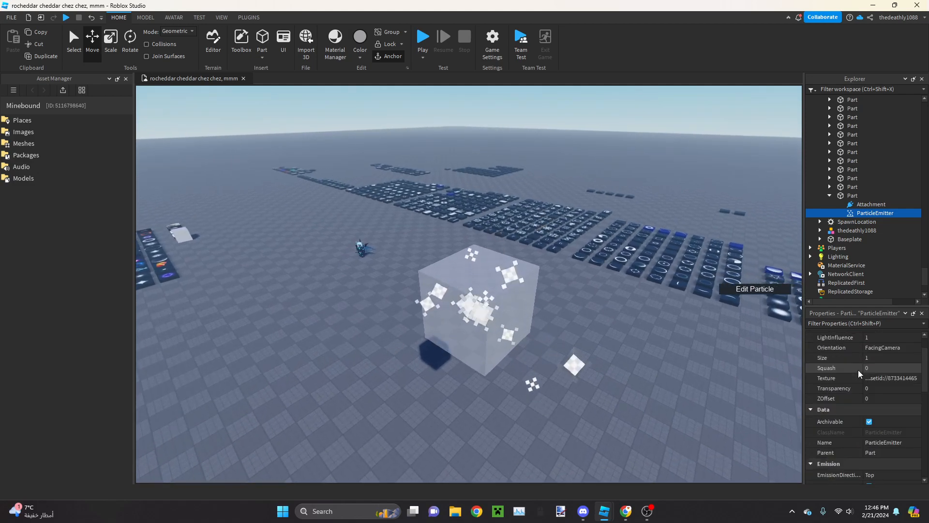
{"action": "left_click", "coordinate": [879, 361]}
{"action": "type", "text": "1"}
{"action": "left_click", "coordinate": [875, 370]}
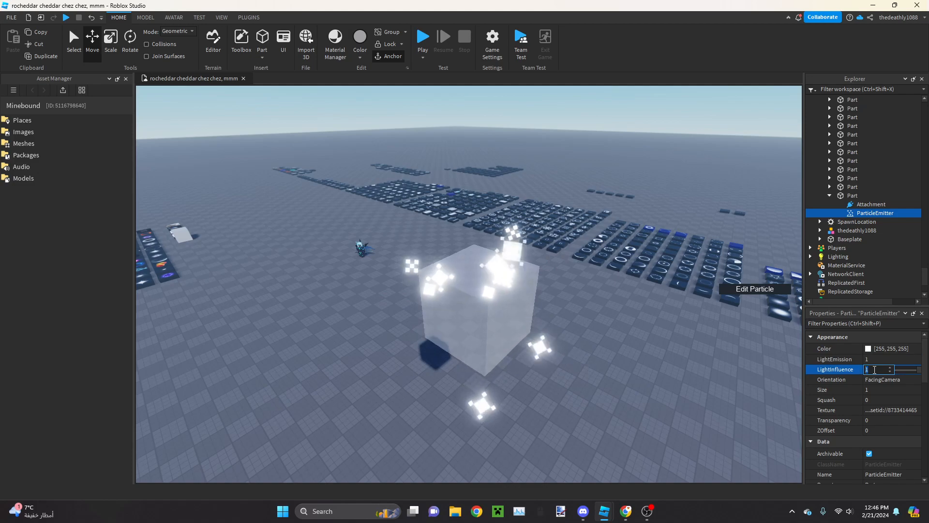
{"action": "type", "text": "0"}
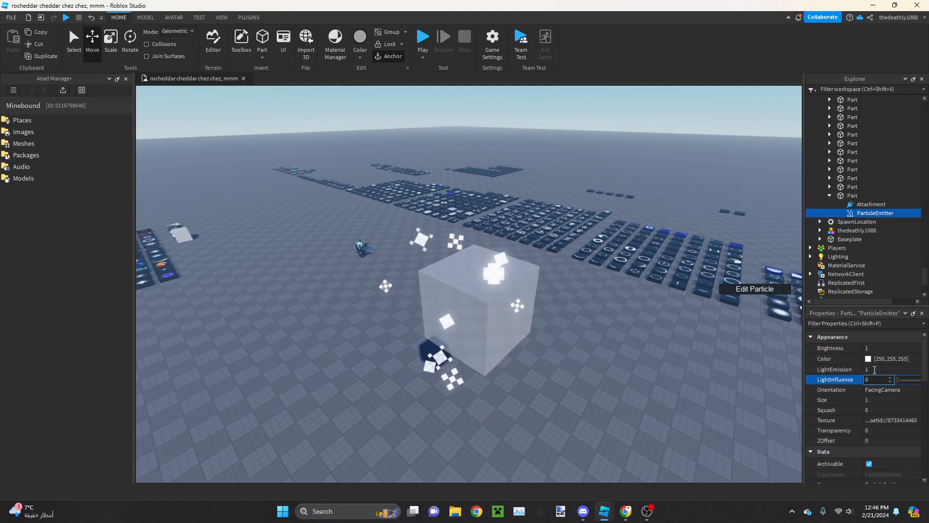
Return the emitter's LightInfluence to 1 and its LightEmission to 0
{"action": "key", "text": "BackSpace"}
{"action": "type", "text": "1"}
{"action": "left_click", "coordinate": [874, 358]}
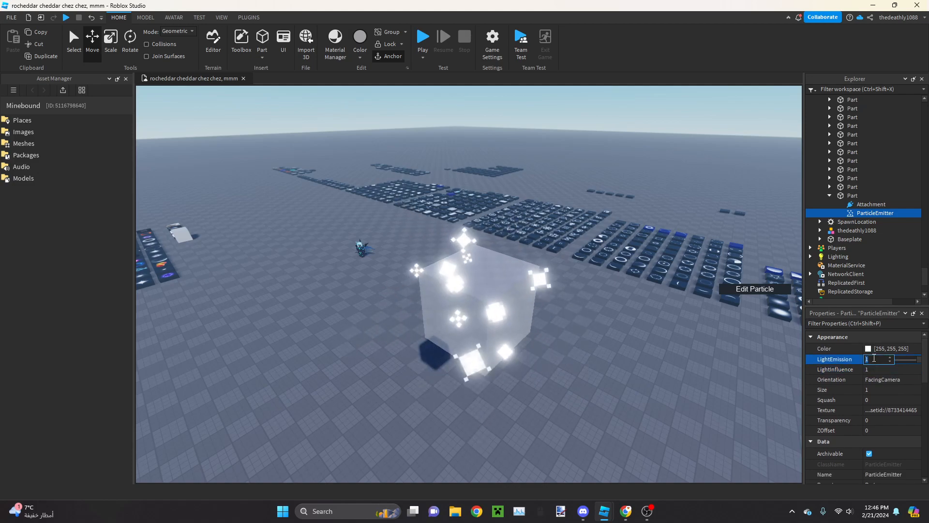
{"action": "type", "text": "0"}
{"action": "left_click", "coordinate": [869, 350]}
{"action": "left_click_drag", "start_coordinate": [528, 206], "coordinate": [561, 365]}
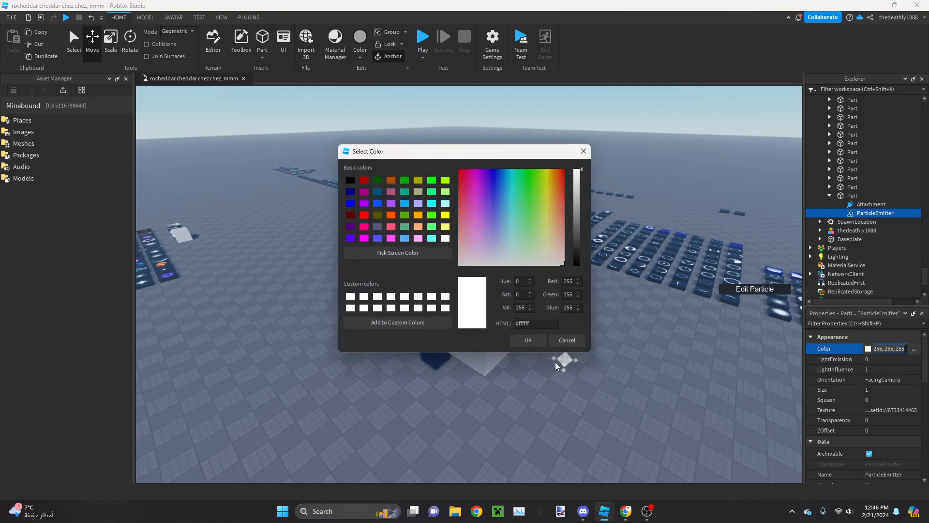
{"action": "left_click", "coordinate": [528, 341]}
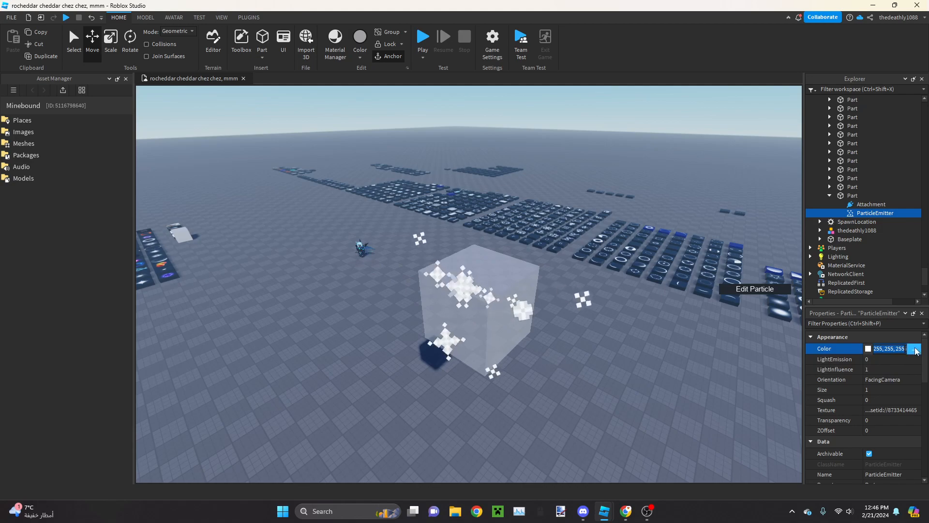
{"action": "left_click", "coordinate": [918, 348]}
{"action": "left_click", "coordinate": [726, 287]}
{"action": "left_click", "coordinate": [544, 300]}
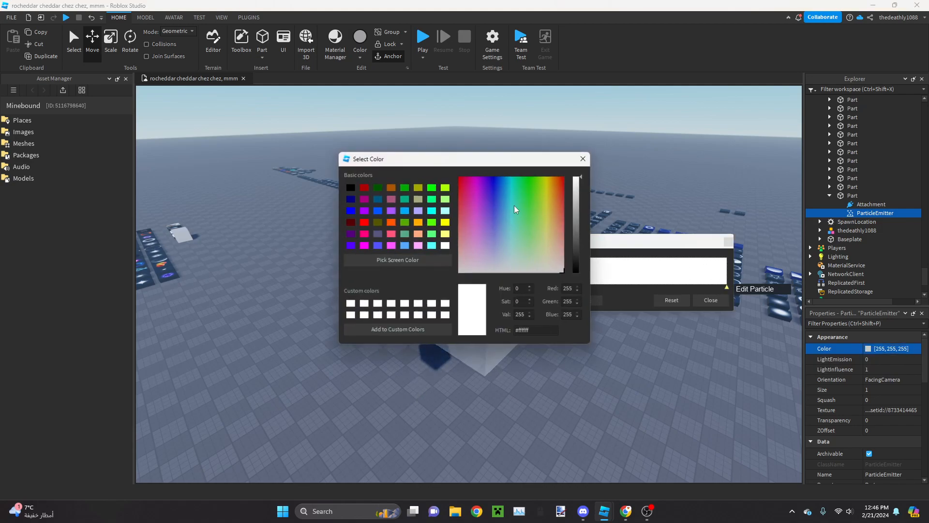
{"action": "left_click", "coordinate": [921, 351]}
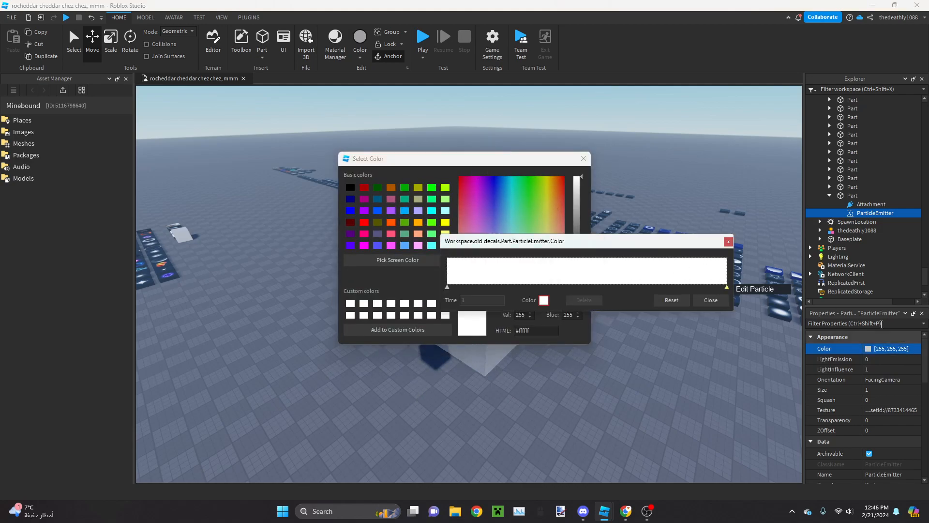
{"action": "left_click", "coordinate": [728, 241]}
Make the particle color sequence fade from white to red by setting its end keypoint to #ff0000
{"action": "left_click", "coordinate": [914, 348]}
{"action": "left_click", "coordinate": [914, 349]}
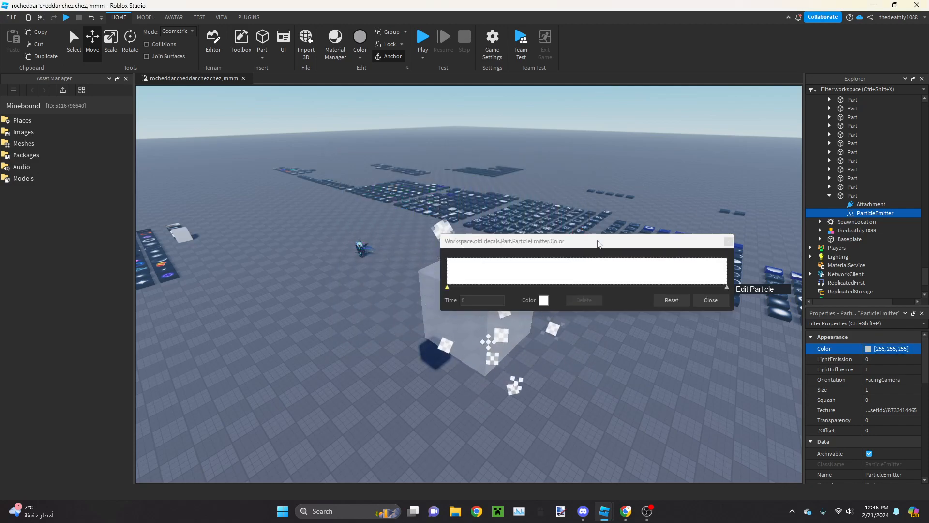
{"action": "left_click", "coordinate": [778, 420]}
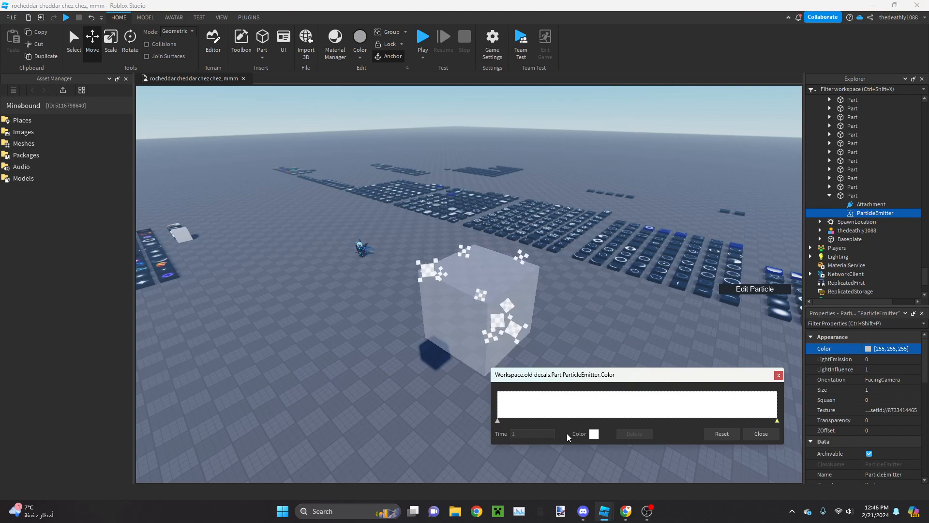
{"action": "left_click", "coordinate": [594, 434]}
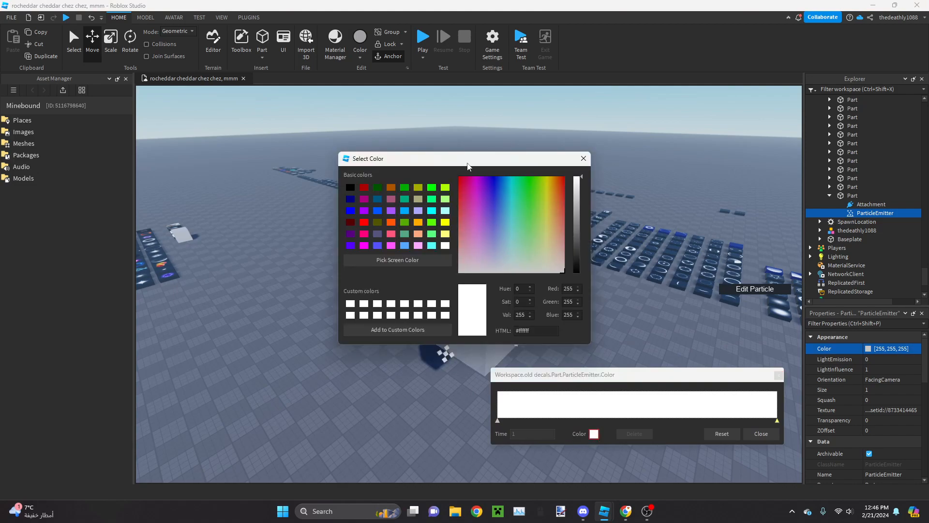
{"action": "left_click_drag", "start_coordinate": [468, 167], "coordinate": [662, 226]}
{"action": "left_click_drag", "start_coordinate": [690, 259], "coordinate": [765, 233]}
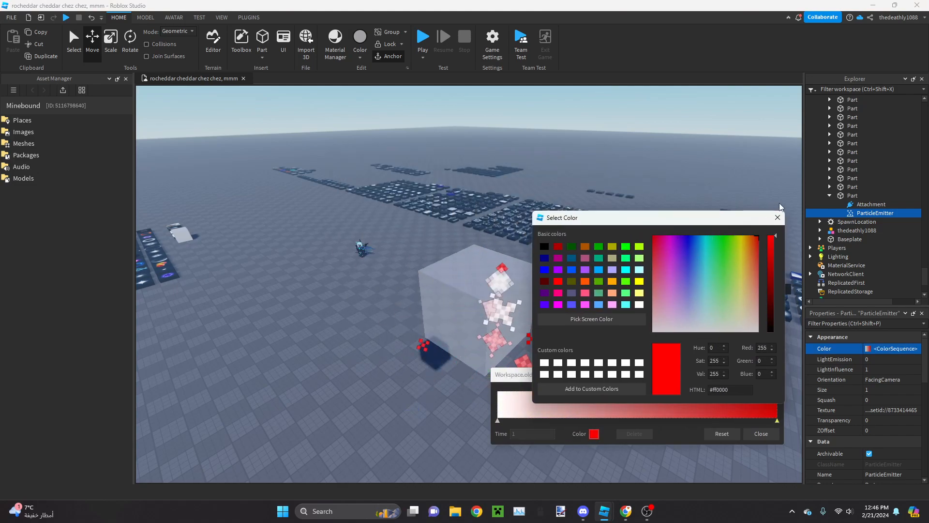
{"action": "left_click", "coordinate": [778, 217]}
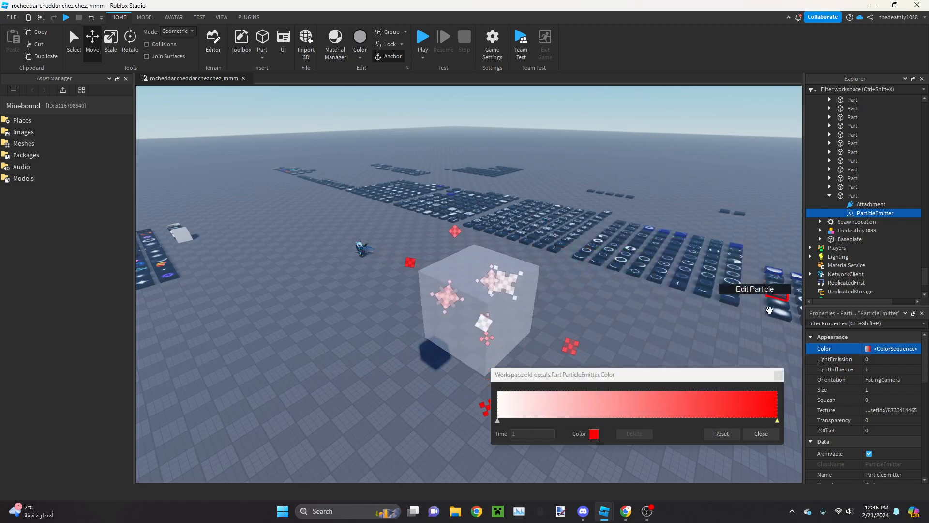
{"action": "left_click", "coordinate": [773, 434]}
Set the emitter's LightEmission to 1 and view the white-to-red particles around the cube
{"action": "left_click", "coordinate": [875, 358]}
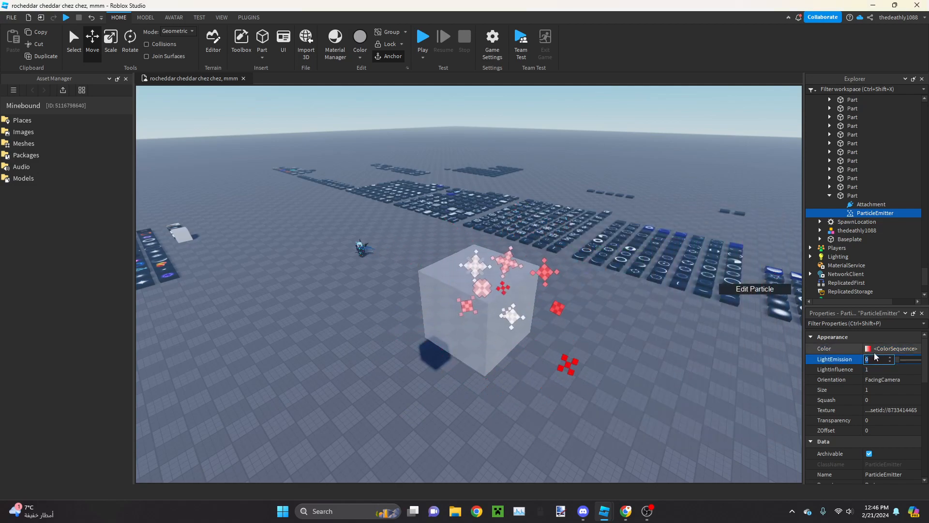
{"action": "type", "text": "1"}
{"action": "key", "text": "Return"}
{"action": "right_click_drag", "start_coordinate": [573, 293], "coordinate": [583, 296]}
{"action": "scroll", "coordinate": [583, 297], "scroll_direction": "up", "scroll_amount": 3}
{"action": "scroll", "coordinate": [687, 298], "scroll_direction": "down", "scroll_amount": 4}
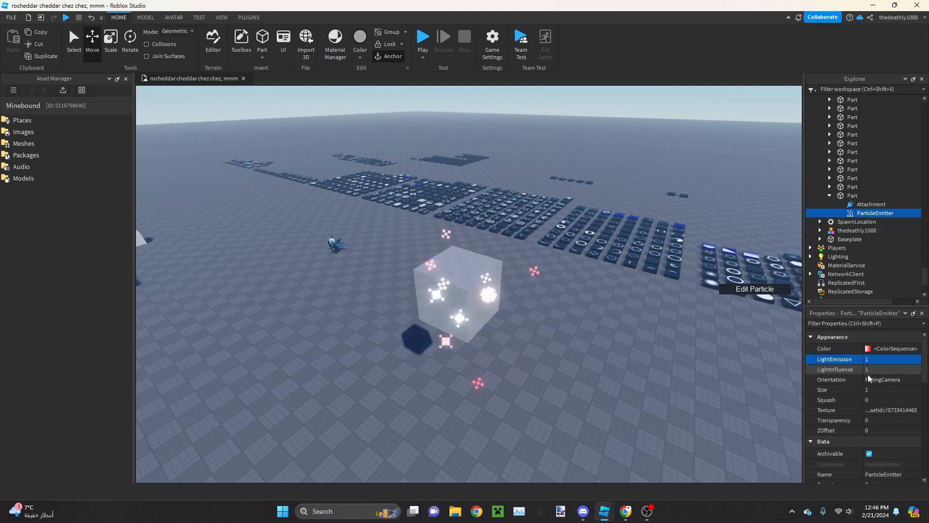
Set the emitter's LightInfluence to 0 and inspect the particles from near and far
{"action": "left_click", "coordinate": [875, 369]}
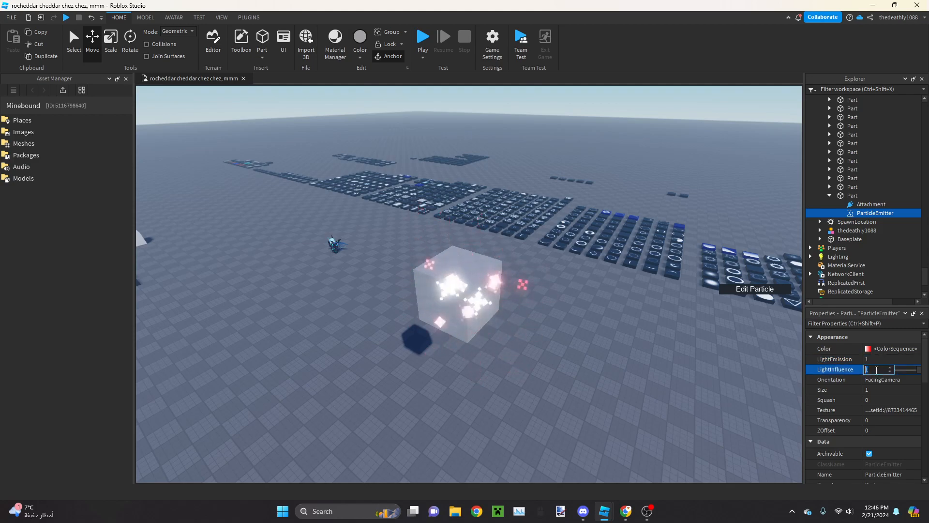
{"action": "type", "text": "0"}
{"action": "key", "text": "Return"}
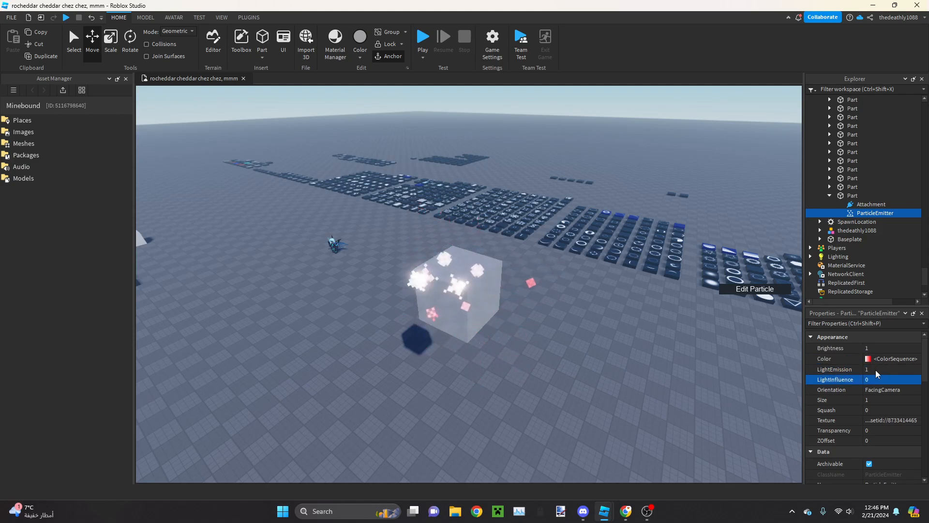
{"action": "scroll", "coordinate": [660, 357], "scroll_direction": "up", "scroll_amount": 3}
{"action": "scroll", "coordinate": [653, 359], "scroll_direction": "down", "scroll_amount": 3}
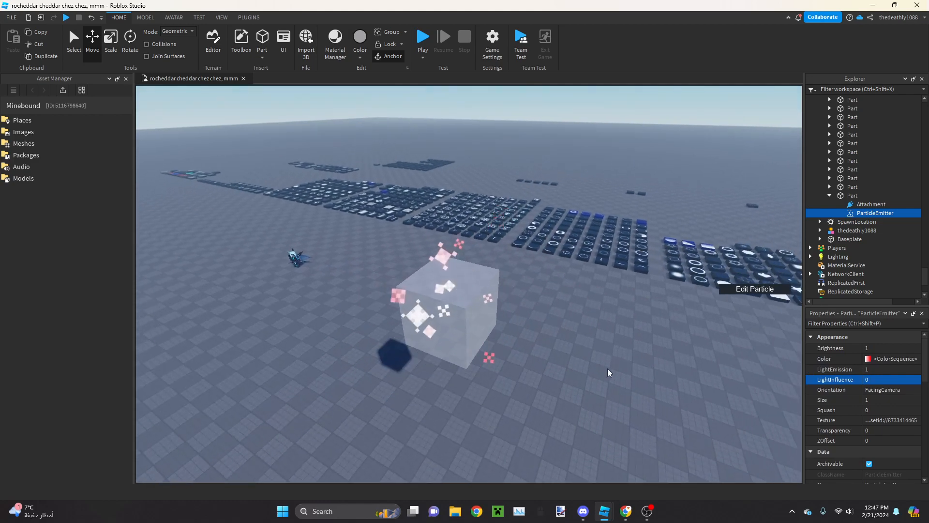
{"action": "scroll", "coordinate": [537, 320], "scroll_direction": "down", "scroll_amount": 3}
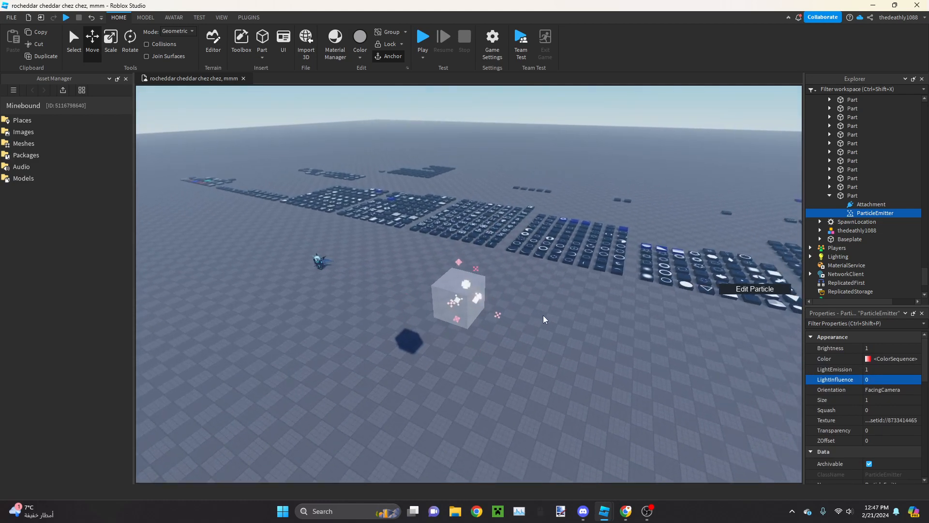
{"action": "scroll", "coordinate": [550, 304], "scroll_direction": "up", "scroll_amount": 2}
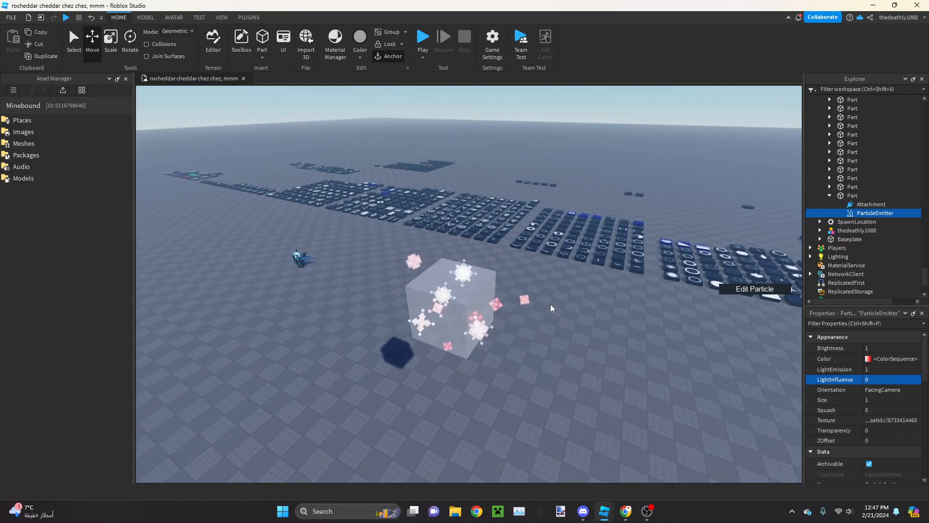
{"action": "scroll", "coordinate": [550, 304], "scroll_direction": "up", "scroll_amount": 3}
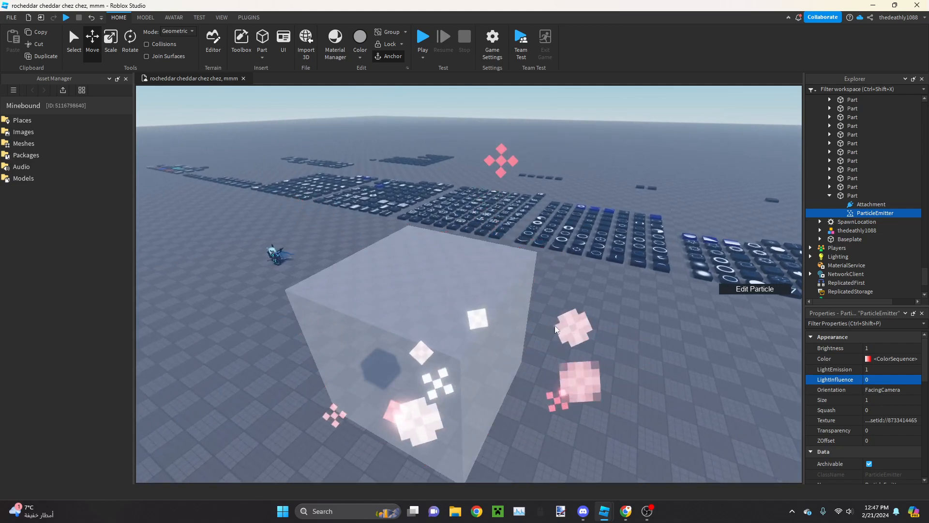
{"action": "scroll", "coordinate": [554, 338], "scroll_direction": "down", "scroll_amount": 4}
{"action": "scroll", "coordinate": [700, 338], "scroll_direction": "up", "scroll_amount": 3}
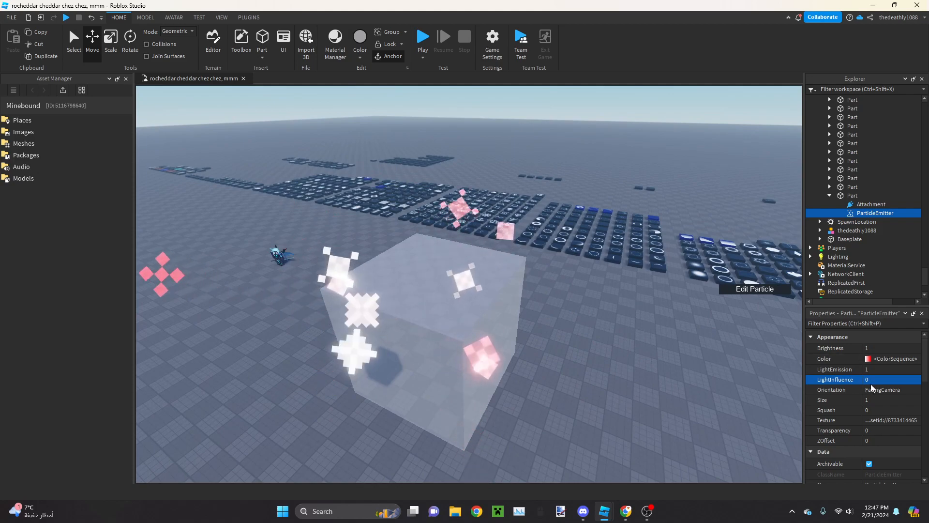
Try the FacingCameraWorldUp particle orientation, view it from above, and switch back to FacingCamera
{"action": "left_click", "coordinate": [876, 389]}
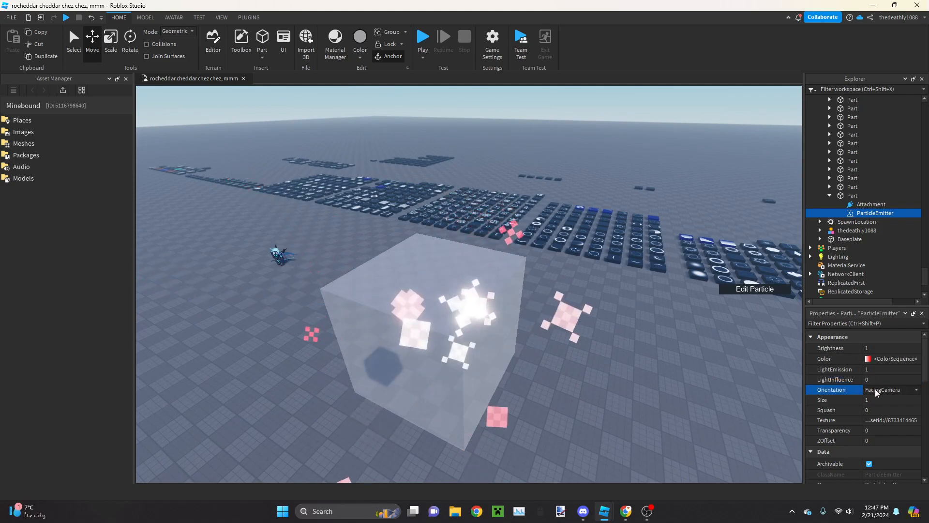
{"action": "left_click", "coordinate": [878, 406]}
{"action": "right_click_drag", "start_coordinate": [648, 305], "coordinate": [648, 304]}
{"action": "key", "text": "e"}
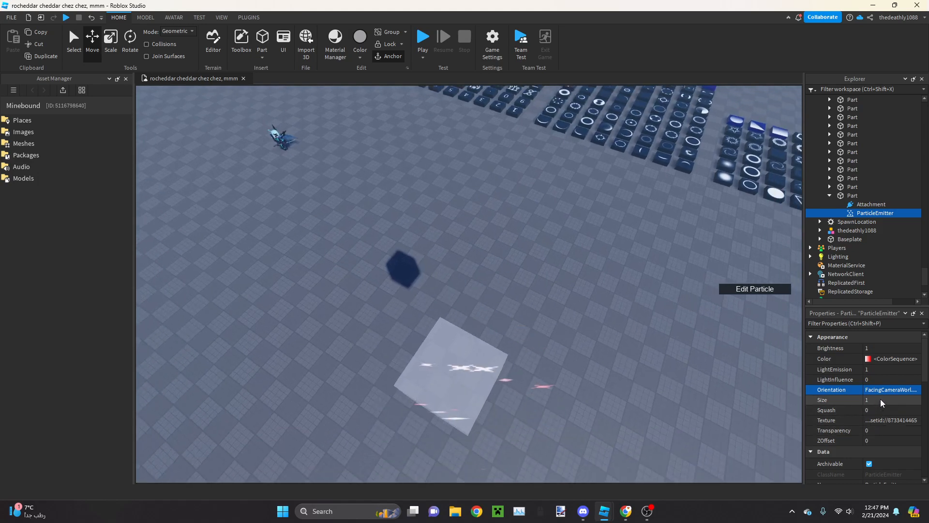
{"action": "left_click", "coordinate": [880, 390]}
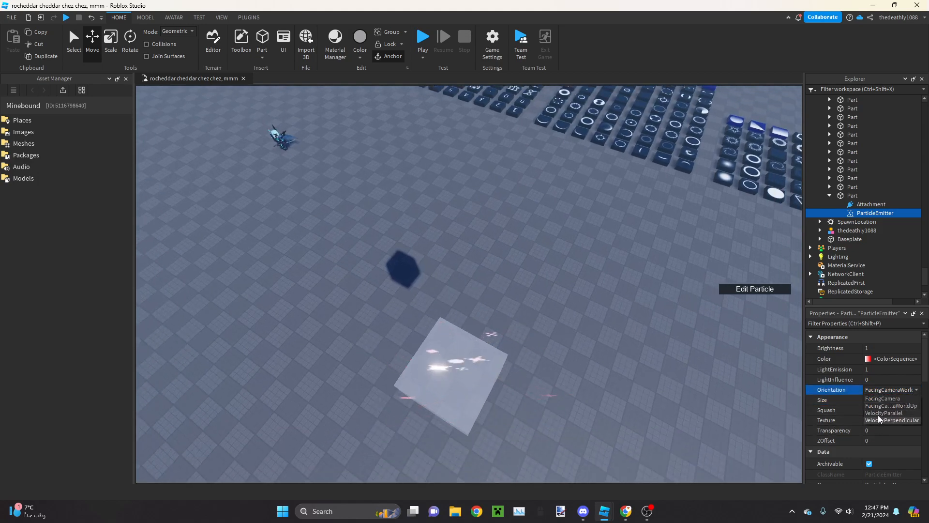
{"action": "left_click", "coordinate": [877, 399]}
Set the particle orientation to VelocityParallel and view the cube from several angles
{"action": "left_click", "coordinate": [914, 391]}
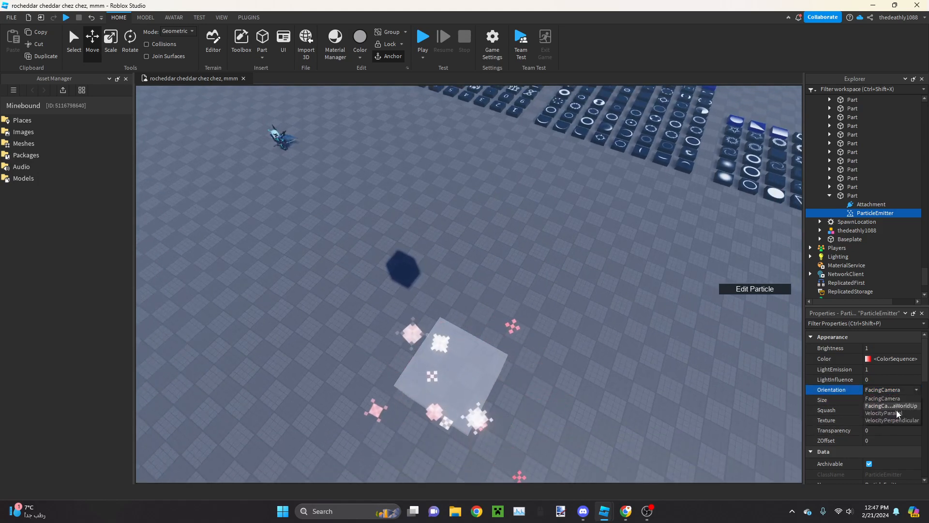
{"action": "left_click", "coordinate": [884, 413]}
{"action": "right_click_drag", "start_coordinate": [510, 361], "coordinate": [510, 353]}
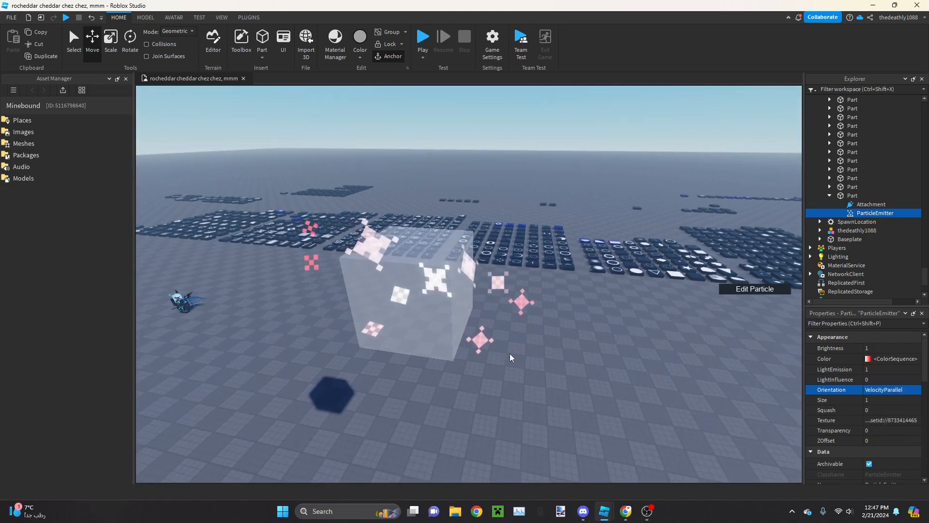
{"action": "key", "text": "s"}
{"action": "key", "text": "e"}
{"action": "key", "text": "q"}
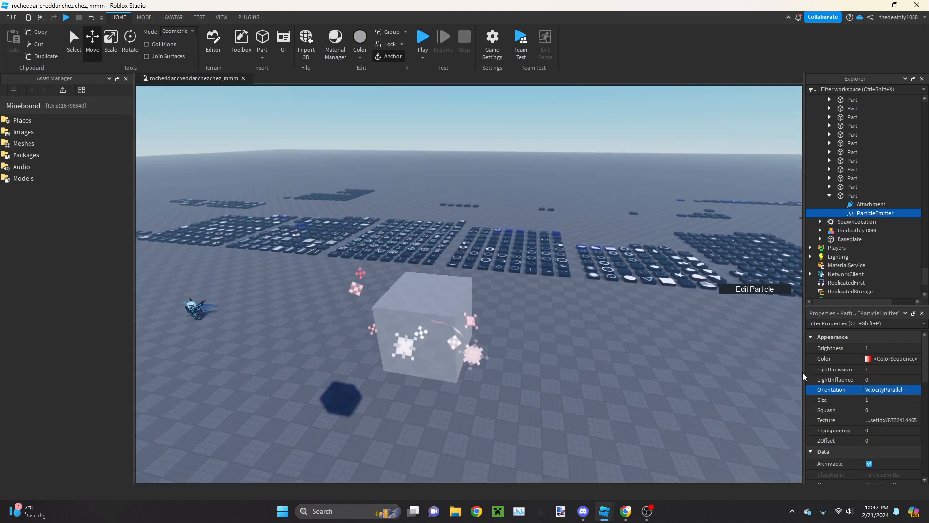
Try the VelocityPerpendicular particle orientation, view the particles, and return the orientation to FacingCamera
{"action": "left_click", "coordinate": [873, 391]}
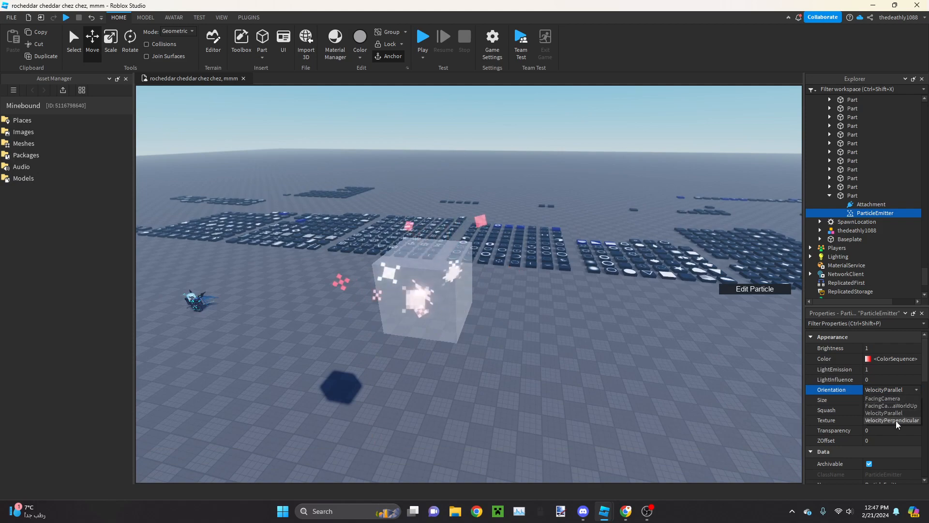
{"action": "left_click", "coordinate": [896, 421]}
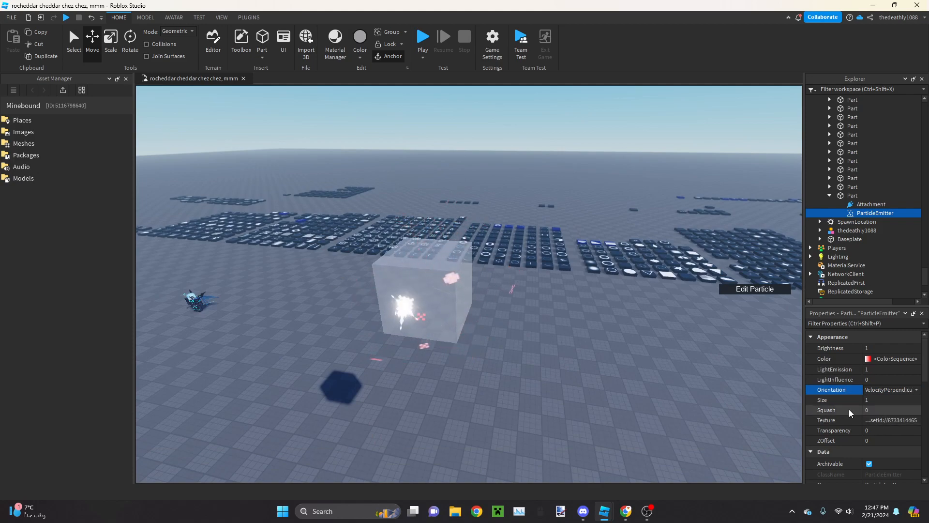
{"action": "right_click_drag", "start_coordinate": [702, 368], "coordinate": [593, 335]}
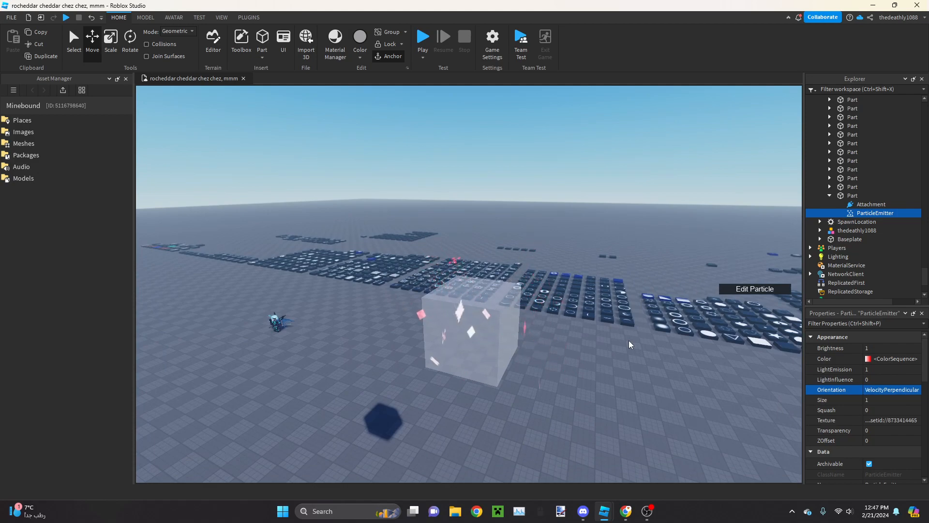
{"action": "left_click", "coordinate": [879, 391]}
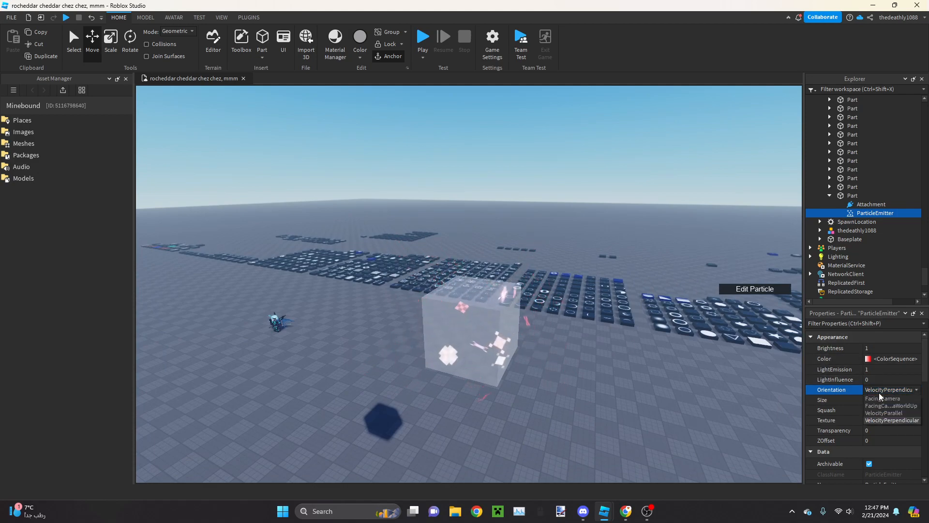
{"action": "left_click", "coordinate": [884, 398]}
Change the particle orientation from FacingCamera to VelocityParallel and look at the particles from above
{"action": "left_click", "coordinate": [878, 388]}
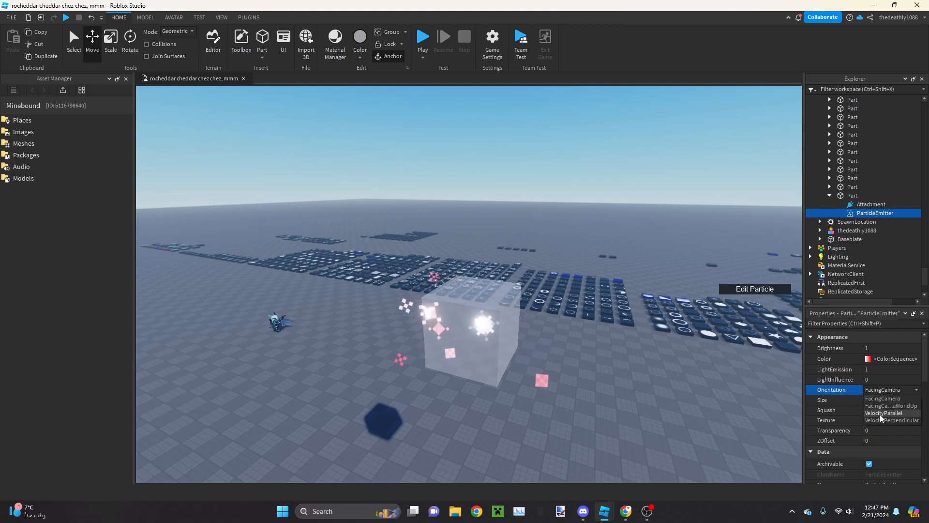
{"action": "left_click", "coordinate": [880, 415]}
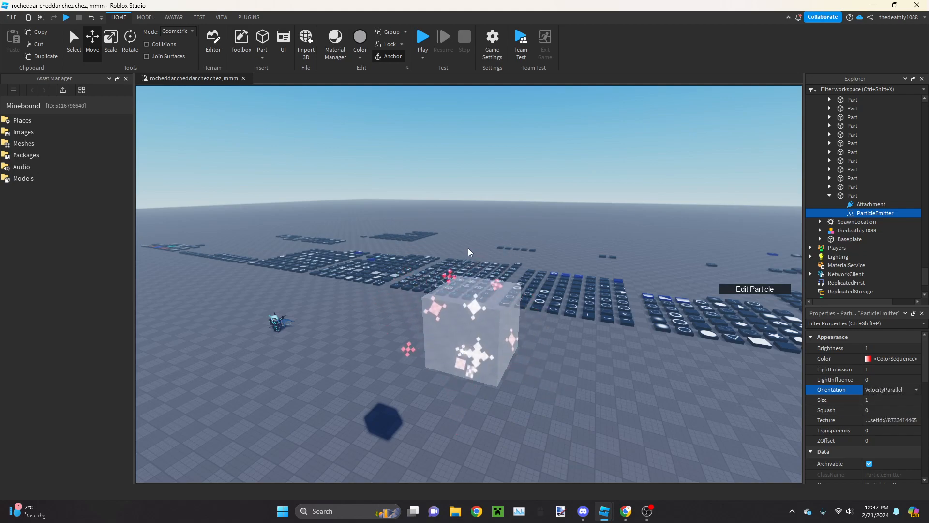
{"action": "right_click_drag", "start_coordinate": [468, 248], "coordinate": [601, 254]}
{"action": "scroll", "coordinate": [553, 275], "scroll_direction": "up", "scroll_amount": 4}
{"action": "scroll", "coordinate": [588, 289], "scroll_direction": "down", "scroll_amount": 3}
{"action": "scroll", "coordinate": [588, 289], "scroll_direction": "down", "scroll_amount": 2}
{"action": "scroll", "coordinate": [589, 288], "scroll_direction": "up", "scroll_amount": 2}
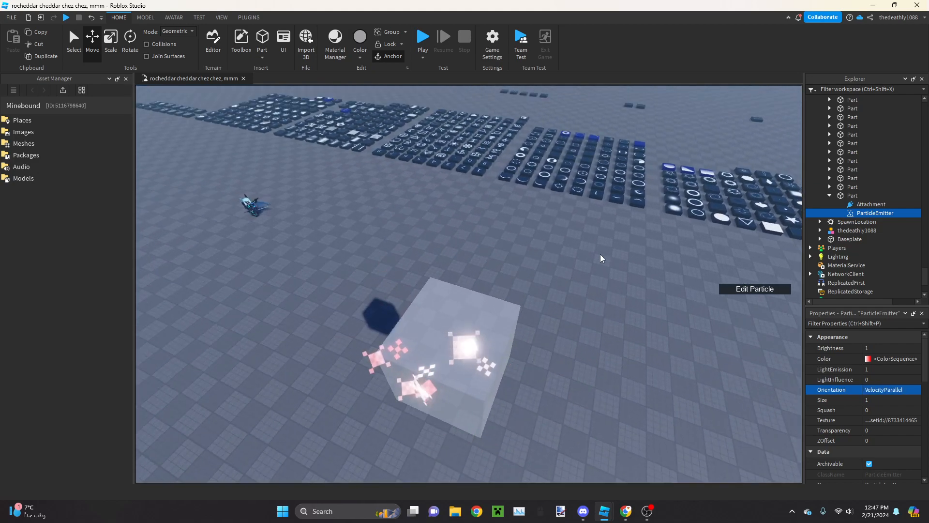
Try a Squash value of 7787 on the particle emitter, then reduce it to 1
{"action": "scroll", "coordinate": [475, 230], "scroll_direction": "up", "scroll_amount": 3}
{"action": "scroll", "coordinate": [492, 311], "scroll_direction": "down", "scroll_amount": 6}
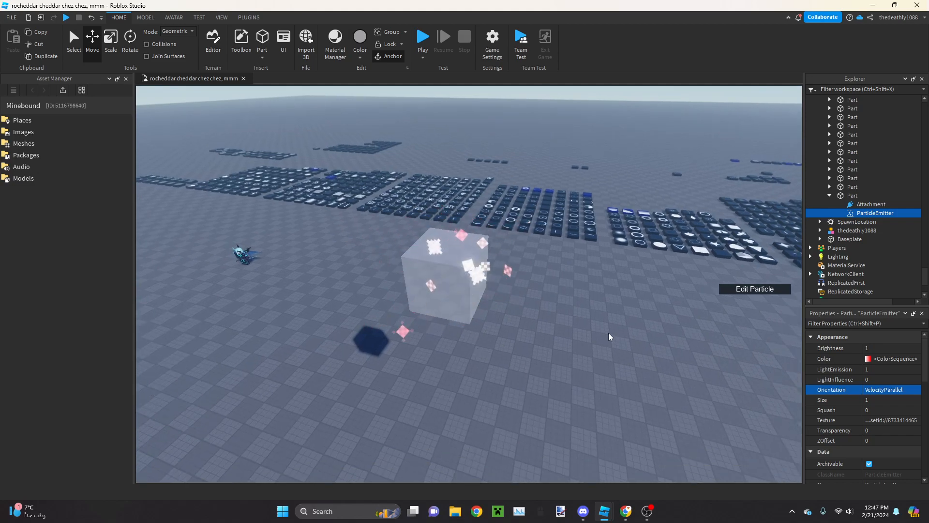
{"action": "key", "text": "w"}
{"action": "key", "text": "q"}
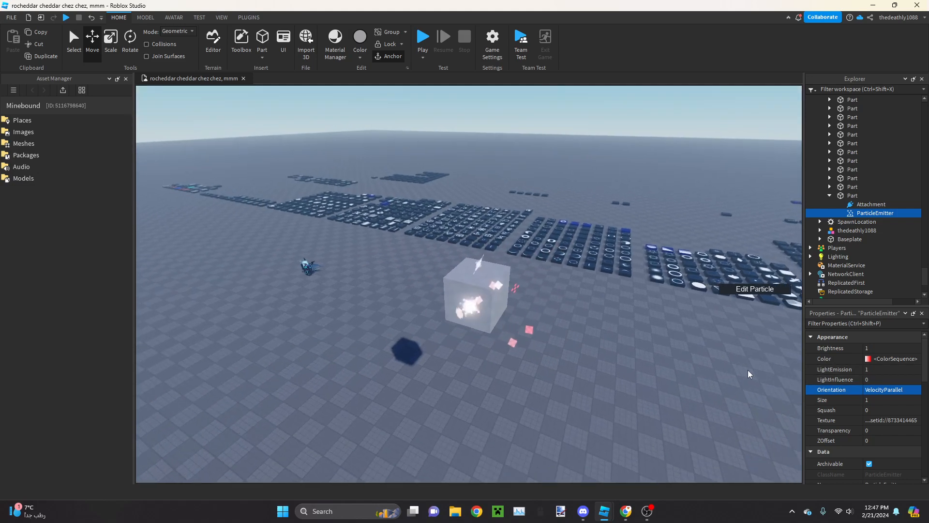
{"action": "left_click", "coordinate": [885, 410]}
{"action": "type", "text": "7787"}
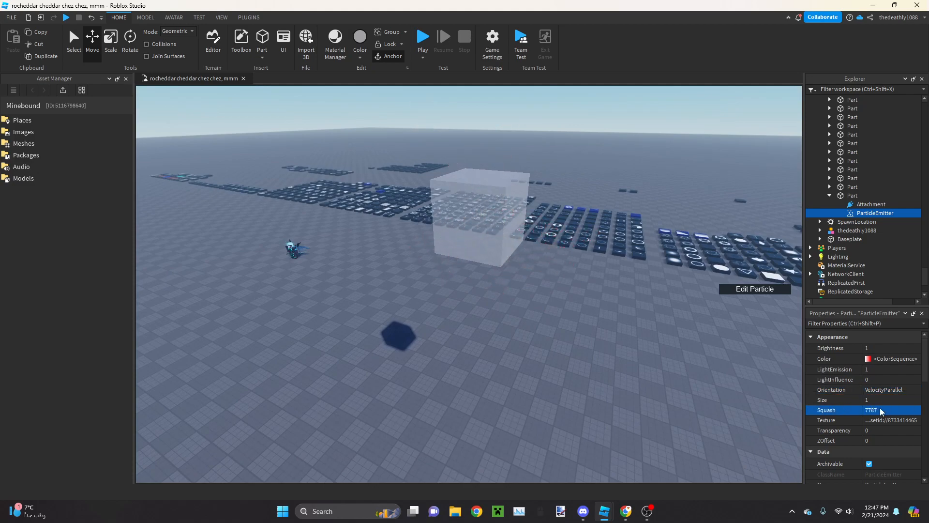
{"action": "left_click", "coordinate": [880, 410]}
{"action": "type", "text": "1"}
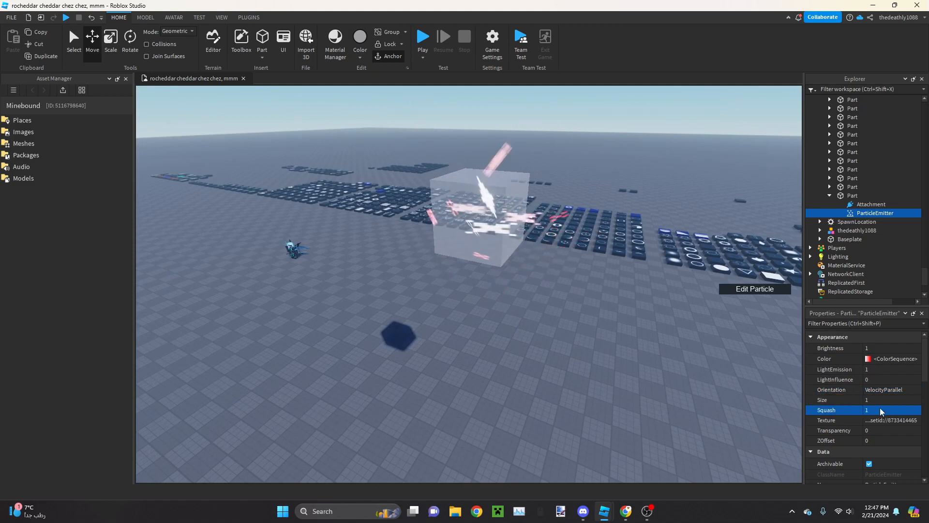
Replace the constant Squash with a number sequence by adjusting its start and end keypoints, then view the particles
{"action": "key", "text": "BackSpace"}
{"action": "type", "text": "-"}
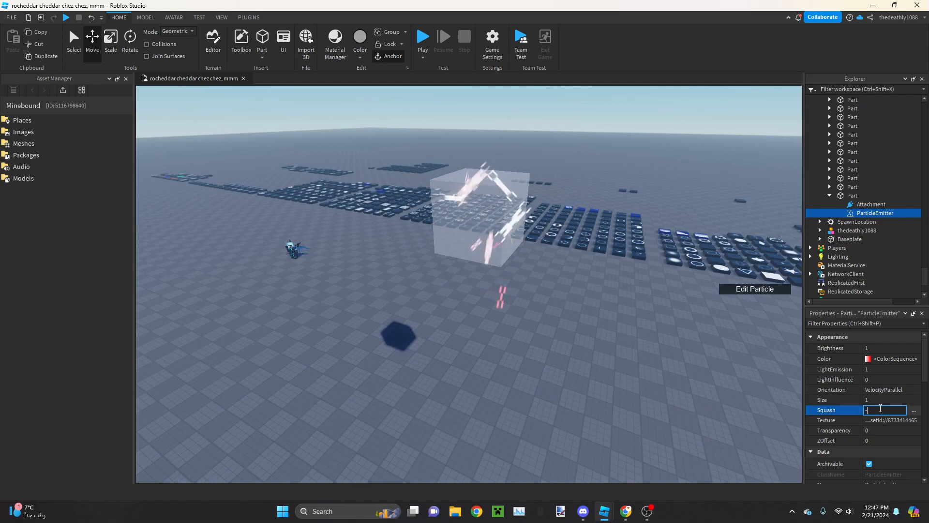
{"action": "left_click", "coordinate": [915, 410]}
{"action": "left_click_drag", "start_coordinate": [7, 429], "coordinate": [325, 497]}
{"action": "left_click_drag", "start_coordinate": [923, 430], "coordinate": [921, 378]}
{"action": "left_click", "coordinate": [916, 477]}
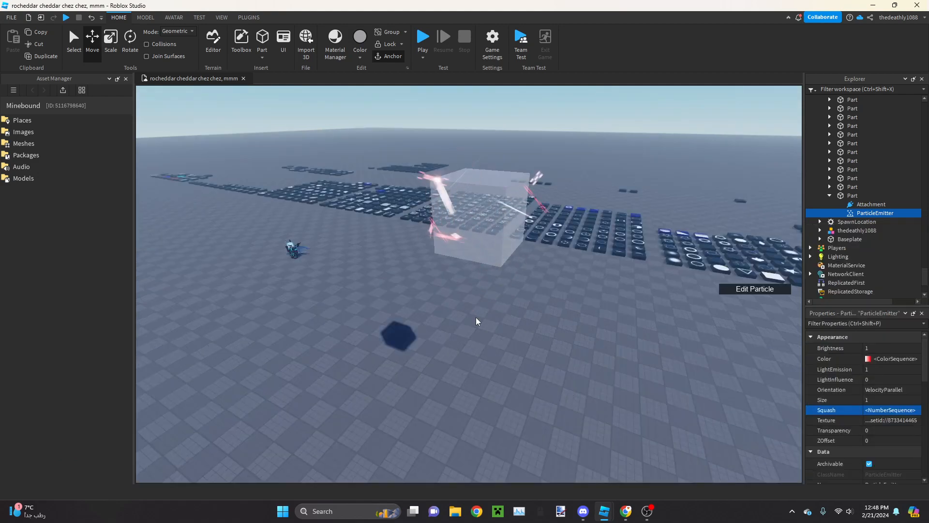
{"action": "right_click_drag", "start_coordinate": [559, 304], "coordinate": [567, 235]}
{"action": "scroll", "coordinate": [567, 234], "scroll_direction": "up", "scroll_amount": 2}
{"action": "scroll", "coordinate": [568, 236], "scroll_direction": "down", "scroll_amount": 2}
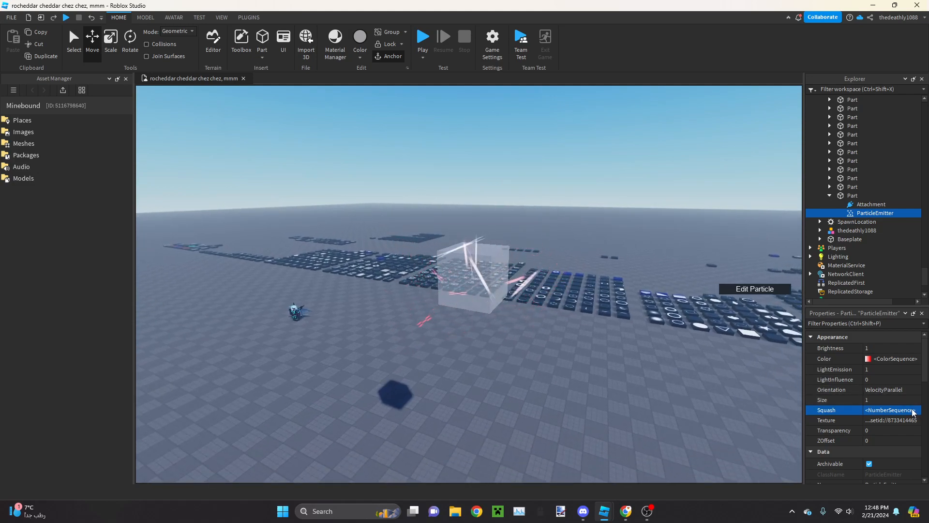
Try a constant Squash of 1 instead of the sequence, then reset Squash to 0
{"action": "type", "text": "-1"}
{"action": "key", "text": "Return"}
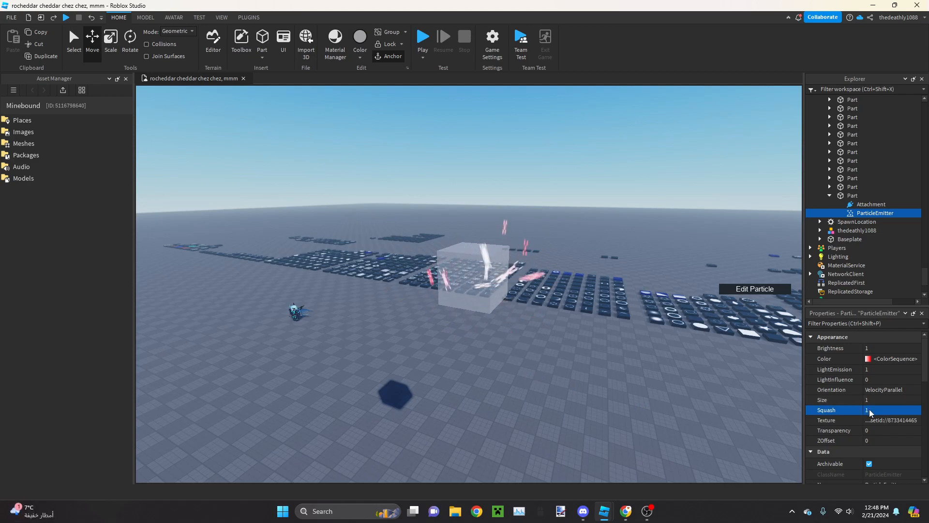
{"action": "type", "text": "0"}
{"action": "key", "text": "Return"}
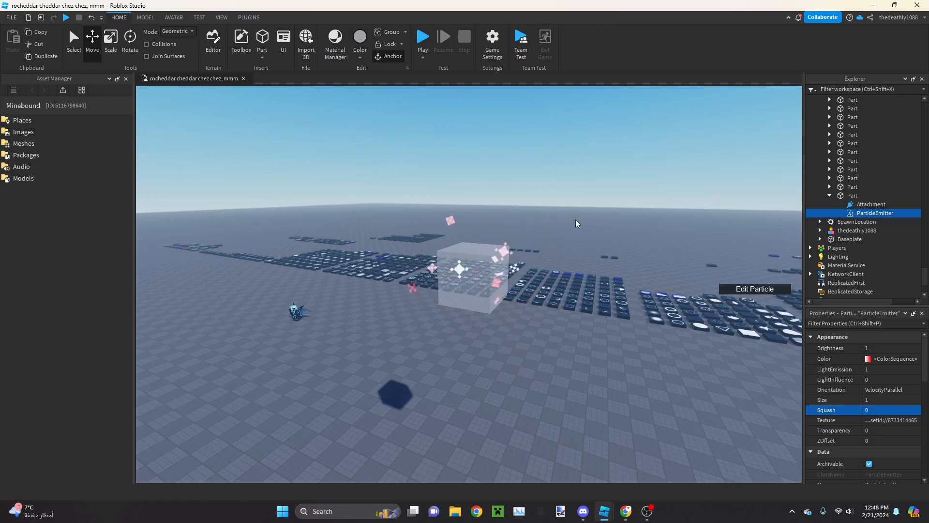
Try a Transparency curve with both ends at 1 and a midpoint of 0 at time 0.499, then replace it with 0.5
{"action": "right_click_drag", "start_coordinate": [571, 208], "coordinate": [571, 208]}
{"action": "scroll", "coordinate": [871, 387], "scroll_direction": "down", "scroll_amount": 2}
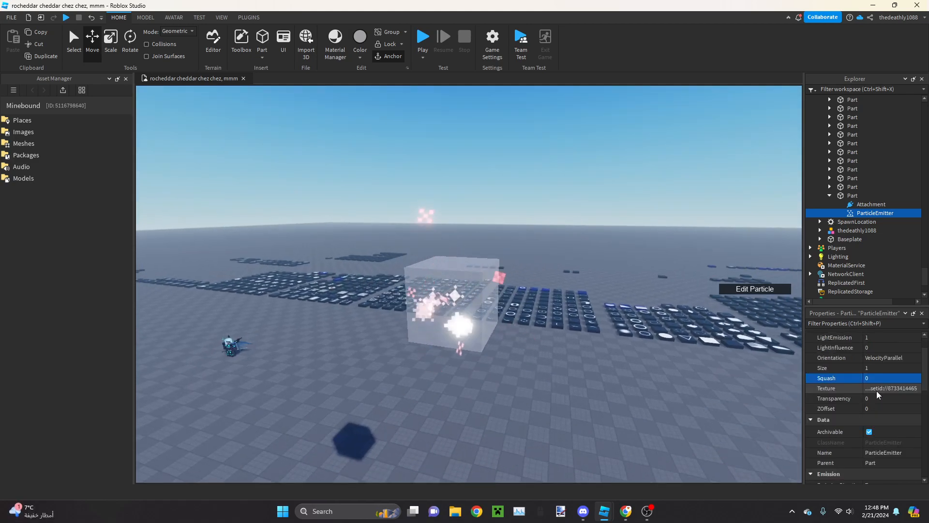
{"action": "left_click", "coordinate": [872, 399]}
{"action": "left_click", "coordinate": [917, 399]}
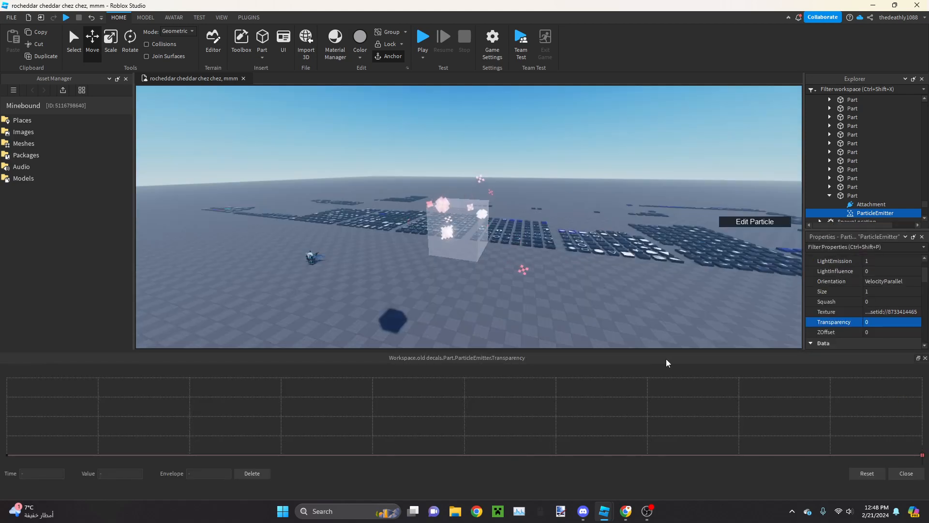
{"action": "left_click_drag", "start_coordinate": [7, 457], "coordinate": [7, 441]}
{"action": "left_click_drag", "start_coordinate": [925, 459], "coordinate": [902, 348]}
{"action": "left_click_drag", "start_coordinate": [463, 472], "coordinate": [464, 472]}
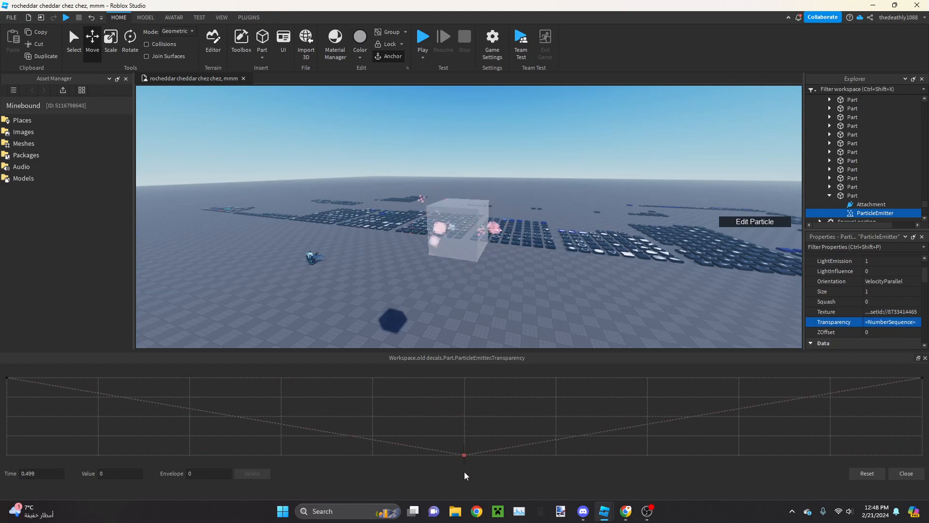
{"action": "left_click", "coordinate": [907, 473]}
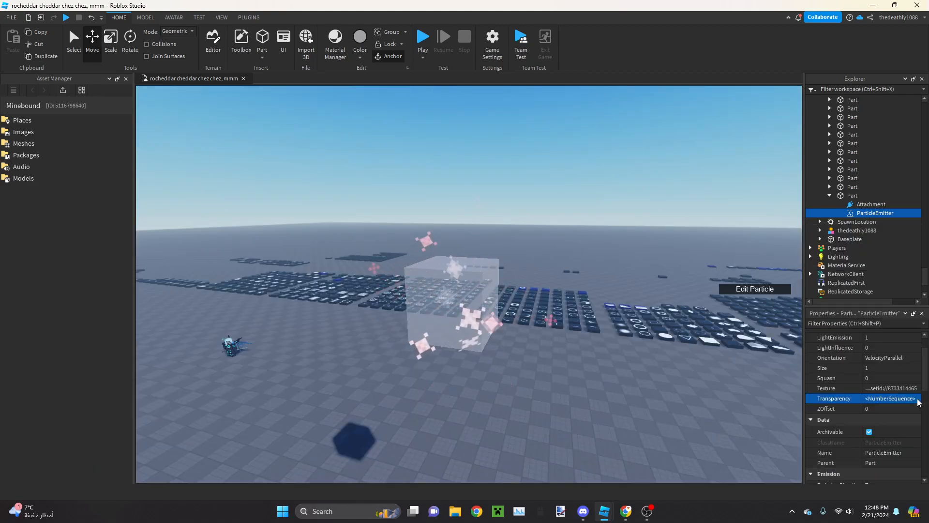
{"action": "left_click", "coordinate": [890, 399]}
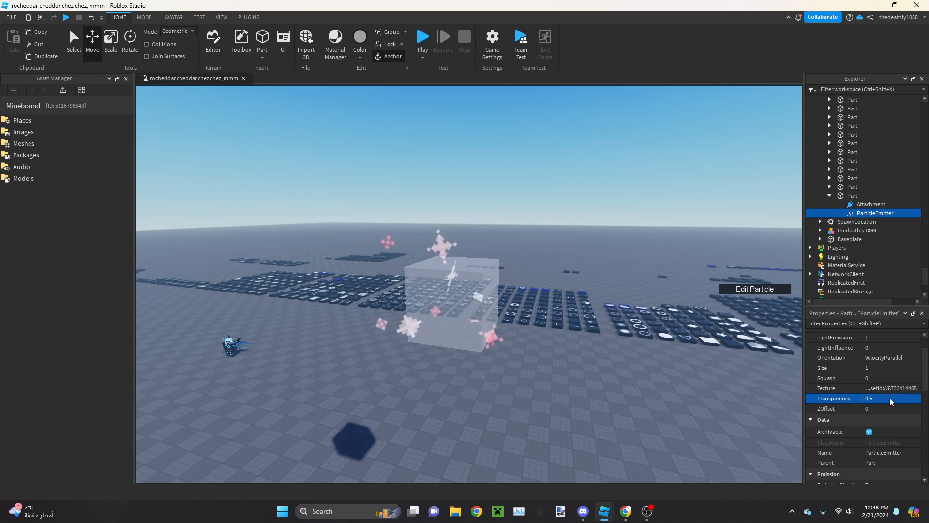
Shape the Transparency sequence with both ends at 1 and a keypoint of 0 at time 0.5, and close the graph
{"action": "left_click", "coordinate": [916, 398]}
{"action": "left_click_drag", "start_coordinate": [6, 417], "coordinate": [20, 358]}
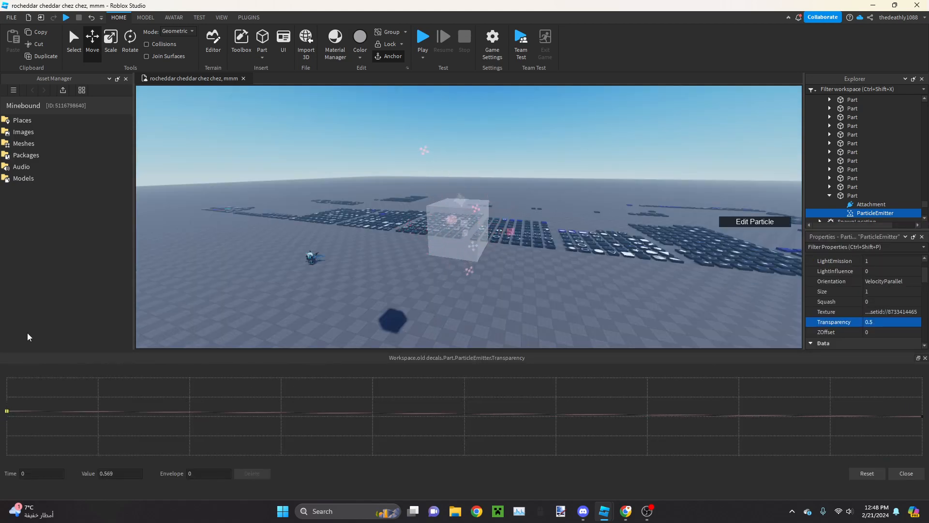
{"action": "left_click_drag", "start_coordinate": [918, 361], "coordinate": [465, 467]}
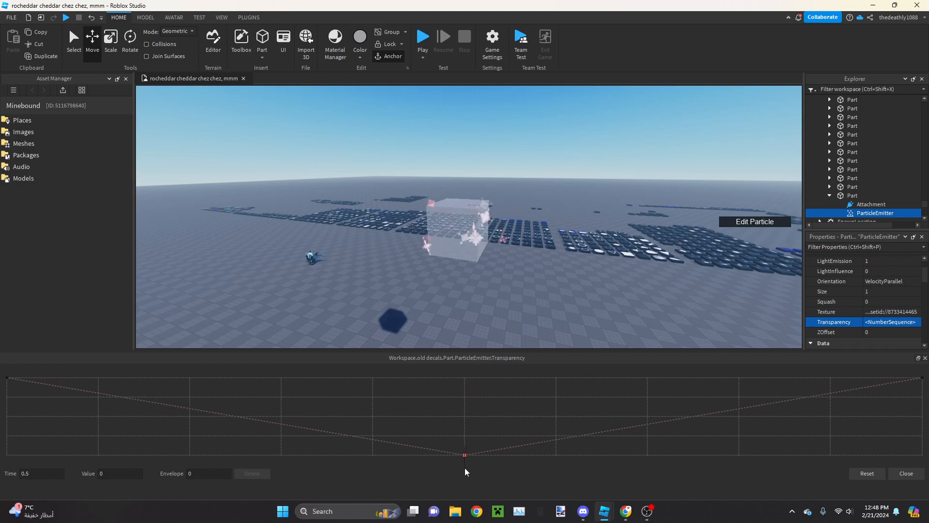
{"action": "left_click", "coordinate": [915, 476]}
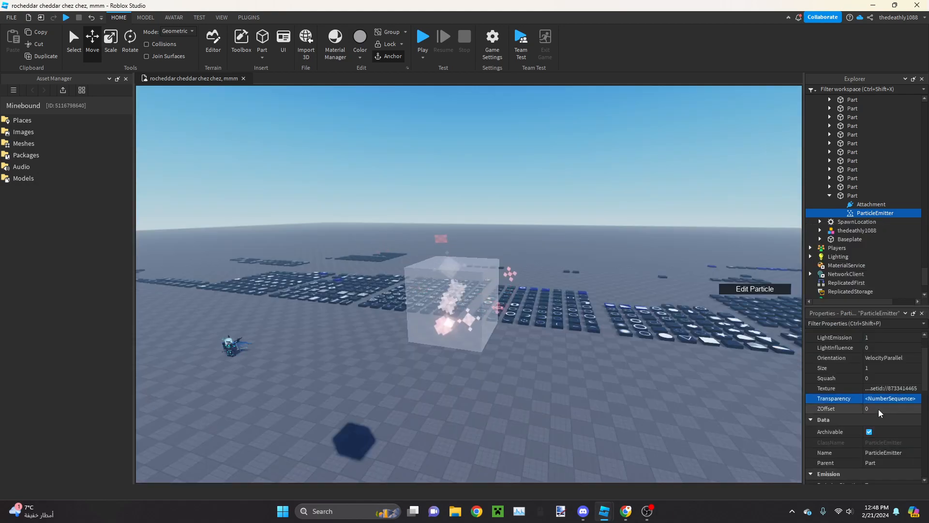
Examine how the particles are layered against the cube from different angles and distances with the ZOffset at 0
{"action": "left_click", "coordinate": [879, 410]}
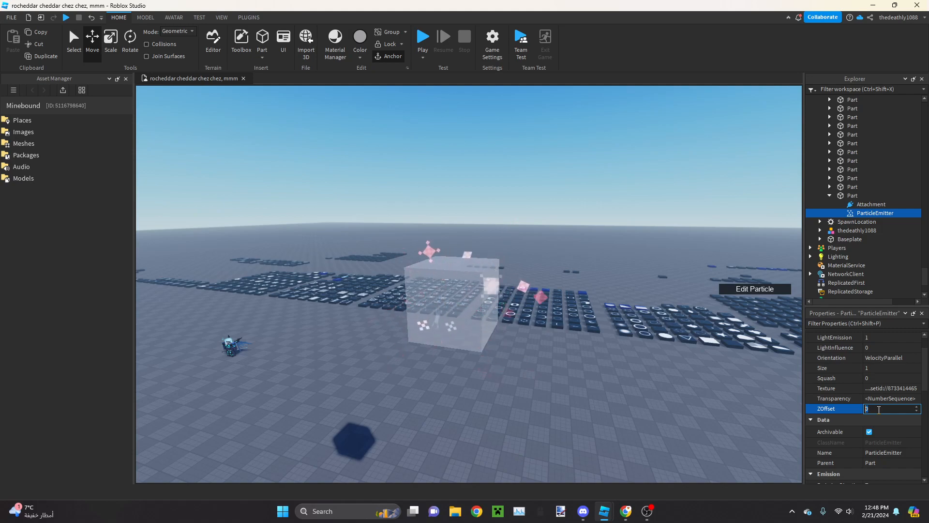
{"action": "right_click_drag", "start_coordinate": [622, 382], "coordinate": [622, 379]}
{"action": "scroll", "coordinate": [622, 379], "scroll_direction": "up", "scroll_amount": 3}
{"action": "scroll", "coordinate": [621, 376], "scroll_direction": "down", "scroll_amount": 3}
{"action": "scroll", "coordinate": [621, 376], "scroll_direction": "up", "scroll_amount": 2}
{"action": "scroll", "coordinate": [533, 328], "scroll_direction": "down", "scroll_amount": 3}
{"action": "scroll", "coordinate": [557, 303], "scroll_direction": "up", "scroll_amount": 2}
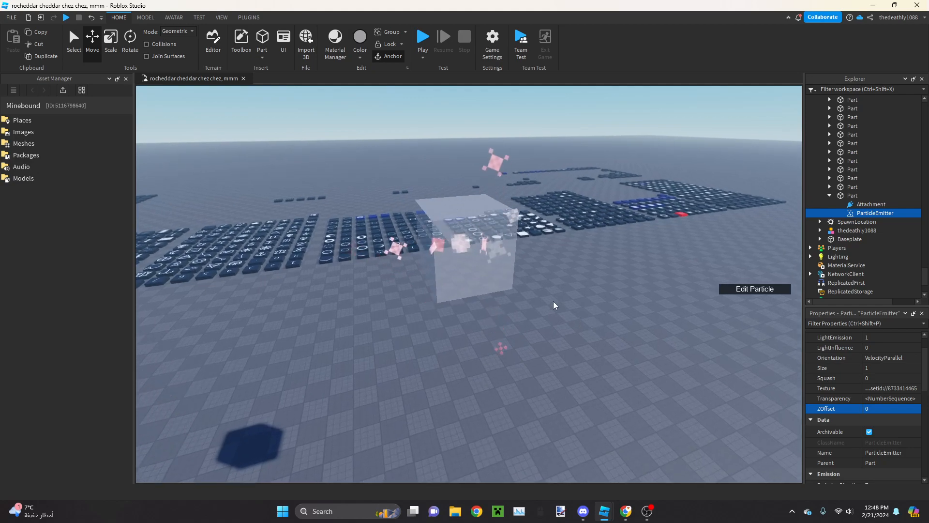
{"action": "scroll", "coordinate": [548, 257], "scroll_direction": "down", "scroll_amount": 2}
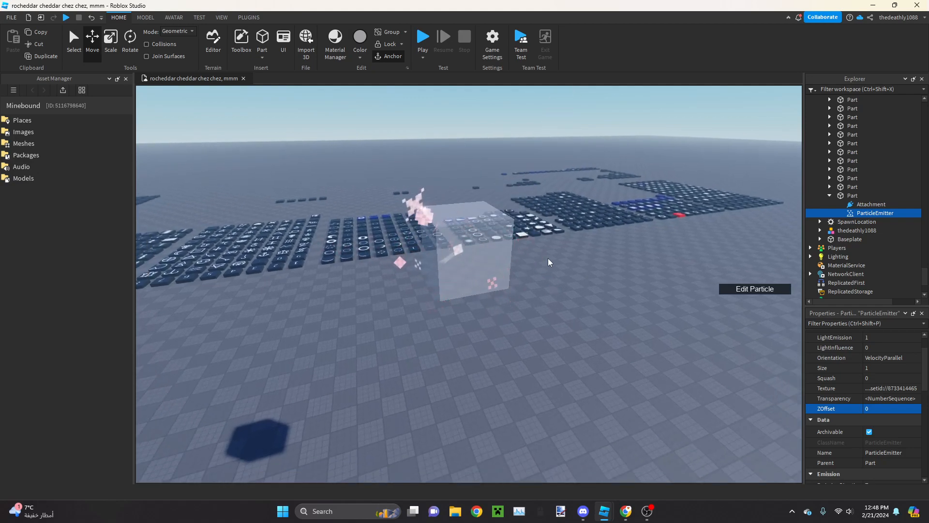
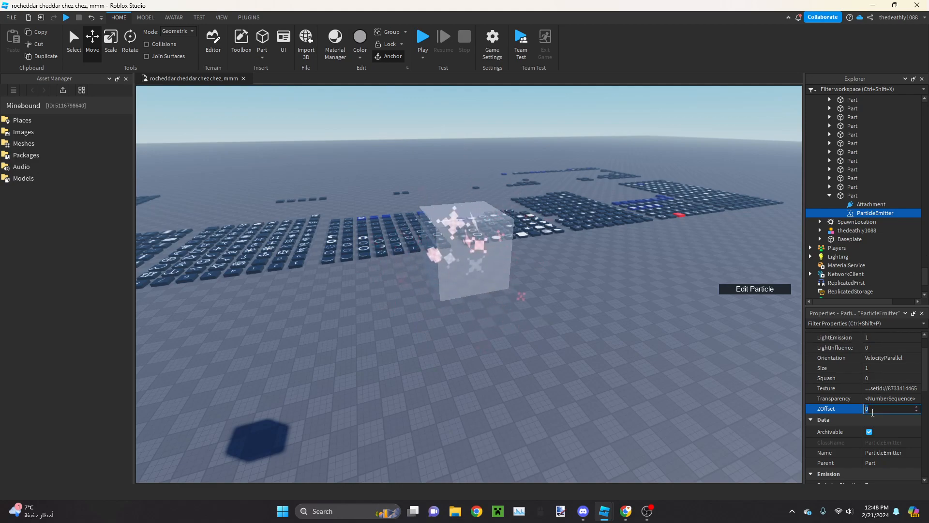
Try a ZOffset of 5, inspect the particles close up and from afar, and return it to 0
{"action": "scroll", "coordinate": [595, 289], "scroll_direction": "down", "scroll_amount": 5}
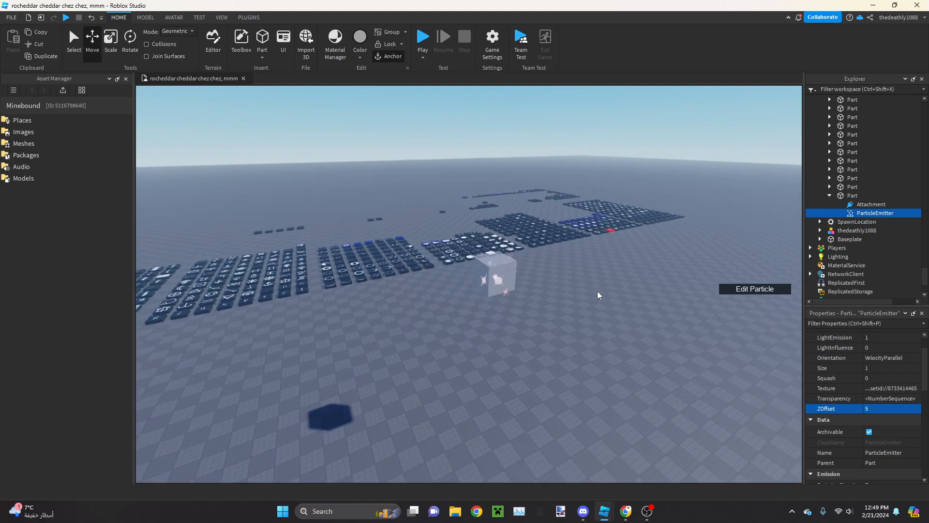
{"action": "scroll", "coordinate": [608, 324], "scroll_direction": "up", "scroll_amount": 6}
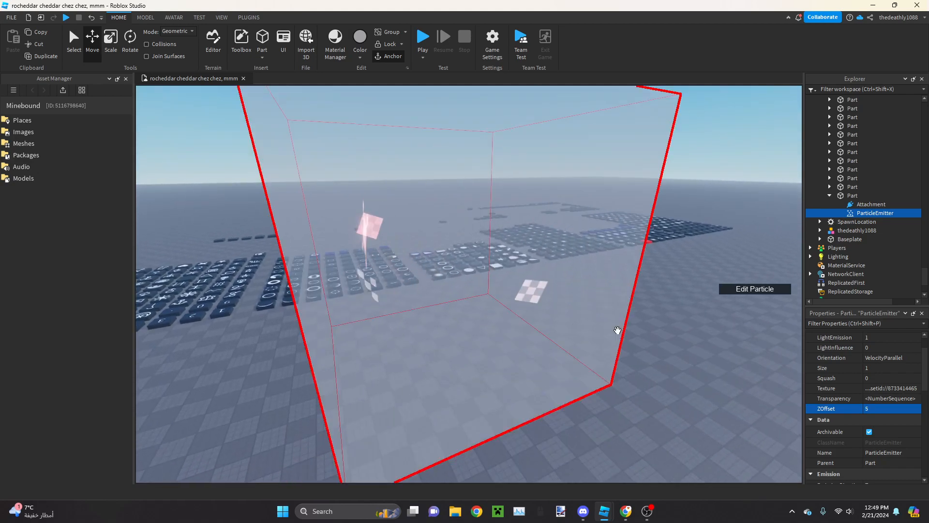
{"action": "scroll", "coordinate": [656, 349], "scroll_direction": "up", "scroll_amount": 1}
{"action": "scroll", "coordinate": [670, 359], "scroll_direction": "down", "scroll_amount": 2}
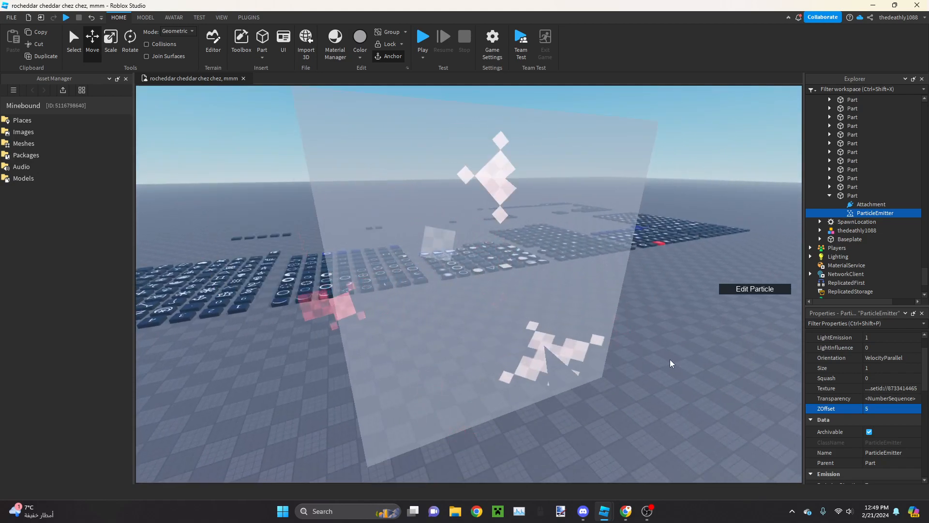
{"action": "scroll", "coordinate": [670, 364], "scroll_direction": "up", "scroll_amount": 1}
{"action": "scroll", "coordinate": [670, 364], "scroll_direction": "down", "scroll_amount": 4}
{"action": "scroll", "coordinate": [670, 363], "scroll_direction": "up", "scroll_amount": 1}
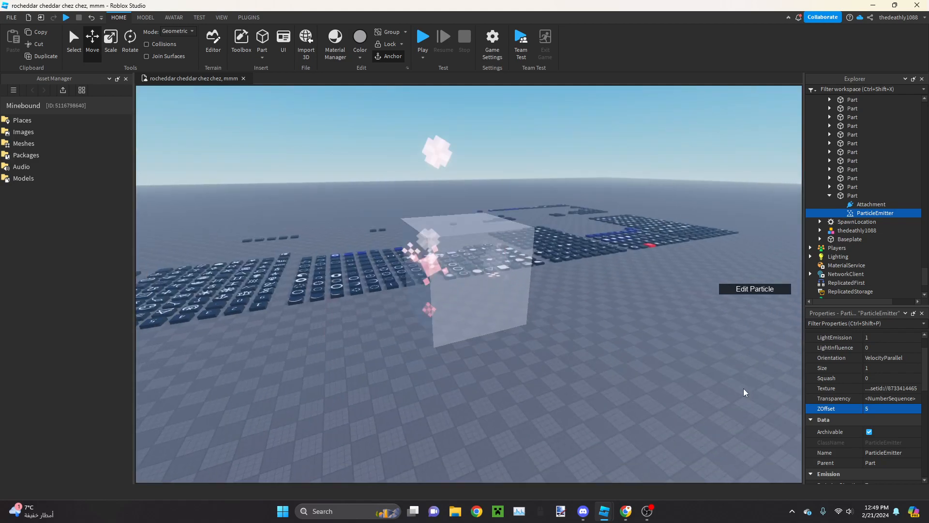
{"action": "scroll", "coordinate": [744, 392], "scroll_direction": "down", "scroll_amount": 1}
{"action": "left_click", "coordinate": [857, 410]}
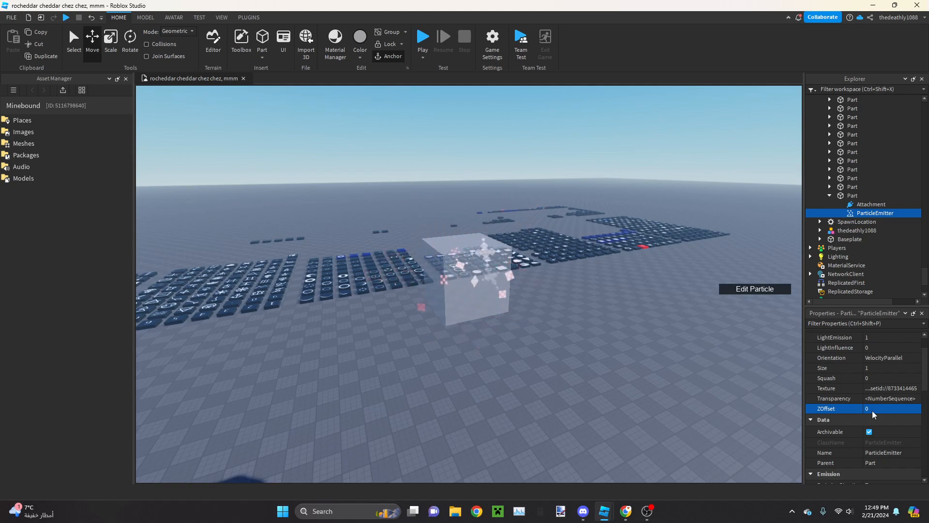
Try a negative ZOffset of -1 on the particle emitter, then restore it to 0
{"action": "left_click", "coordinate": [873, 410]}
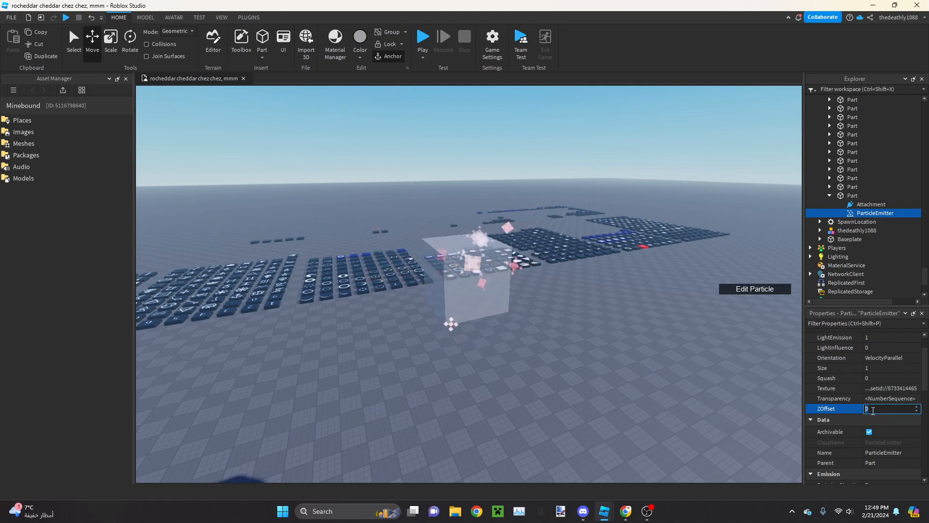
{"action": "left_click", "coordinate": [873, 410]}
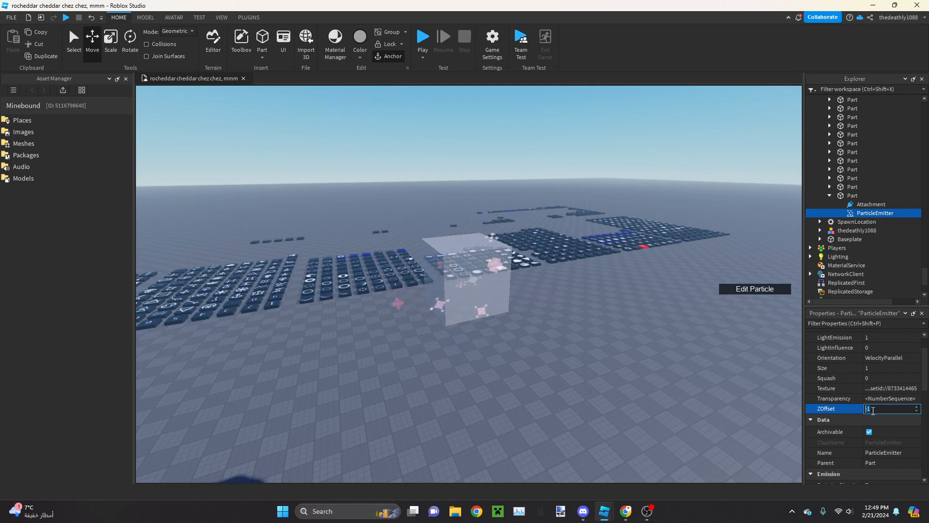
{"action": "left_click", "coordinate": [873, 411]}
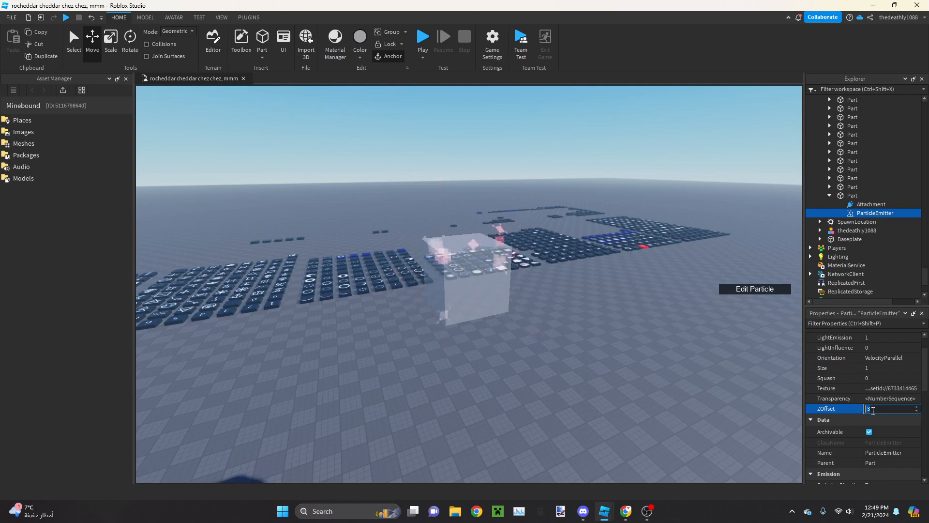
Examine the particles around the cube from several distances and from a higher angle
{"action": "right_click_drag", "start_coordinate": [611, 262], "coordinate": [591, 322]}
{"action": "scroll", "coordinate": [591, 323], "scroll_direction": "up", "scroll_amount": 2}
{"action": "scroll", "coordinate": [592, 323], "scroll_direction": "down", "scroll_amount": 2}
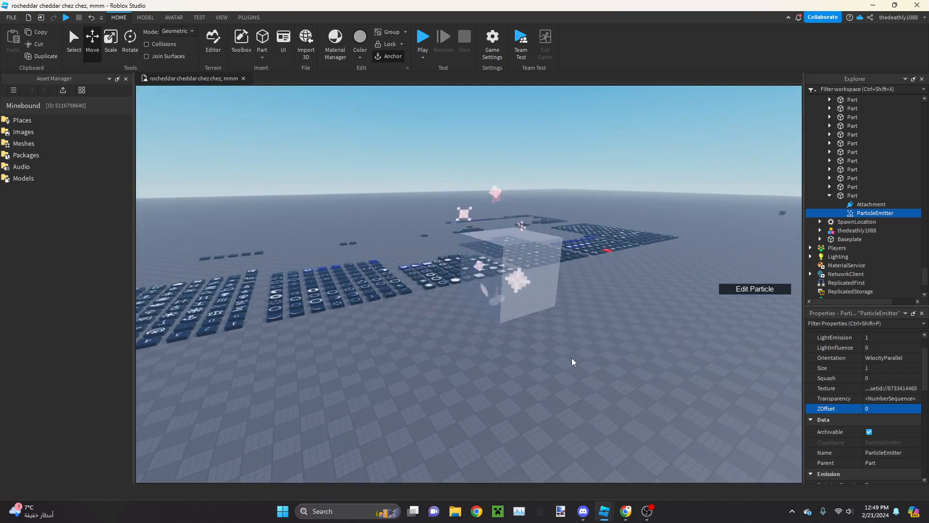
{"action": "scroll", "coordinate": [570, 358], "scroll_direction": "up", "scroll_amount": 1}
{"action": "scroll", "coordinate": [480, 371], "scroll_direction": "down", "scroll_amount": 4}
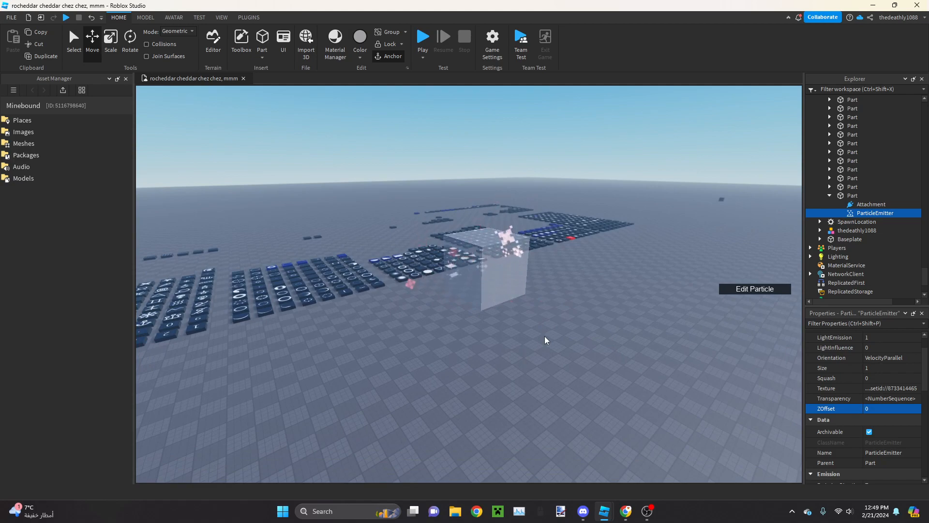
{"action": "scroll", "coordinate": [545, 336], "scroll_direction": "down", "scroll_amount": 2}
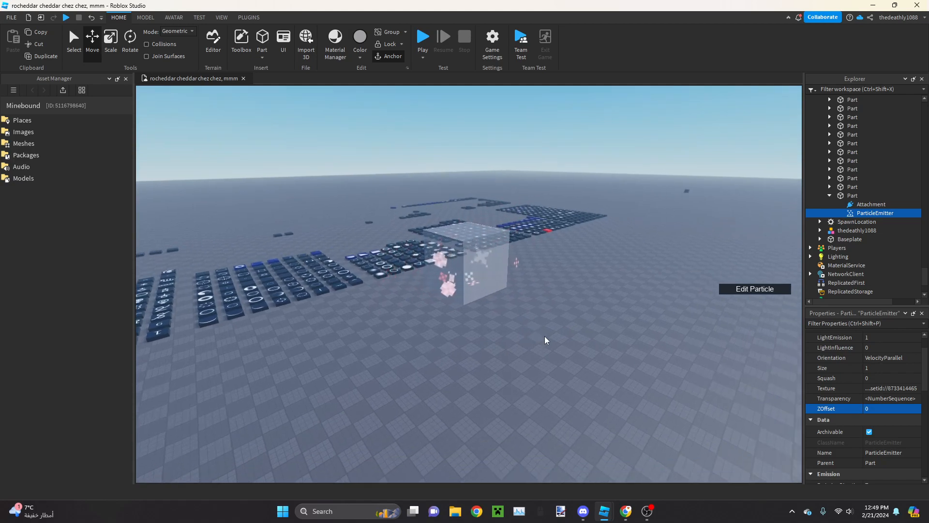
{"action": "scroll", "coordinate": [545, 336], "scroll_direction": "up", "scroll_amount": 3}
{"action": "right_click_drag", "start_coordinate": [545, 336], "coordinate": [525, 312]}
{"action": "scroll", "coordinate": [525, 311], "scroll_direction": "down", "scroll_amount": 2}
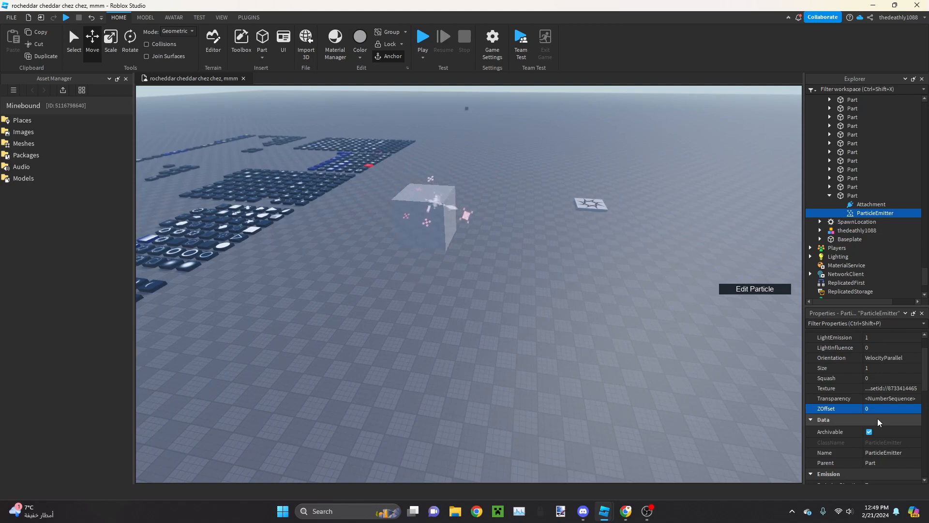
Try an Acceleration of 0, 5, 0 on the particle emitter and inspect the particles around the cube
{"action": "scroll", "coordinate": [878, 418], "scroll_direction": "down", "scroll_amount": 1}
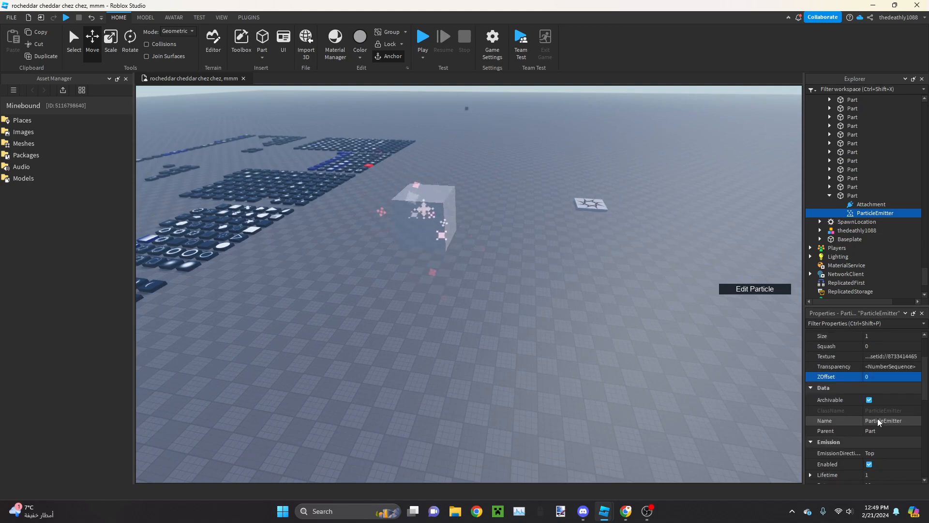
{"action": "scroll", "coordinate": [878, 418], "scroll_direction": "down", "scroll_amount": 1}
{"action": "left_click", "coordinate": [878, 389]}
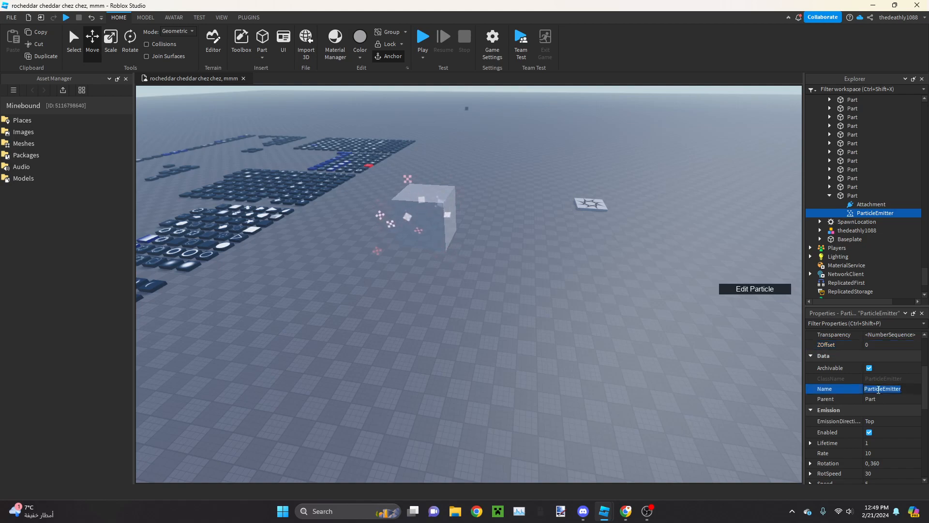
{"action": "right_click_drag", "start_coordinate": [690, 396], "coordinate": [691, 396]}
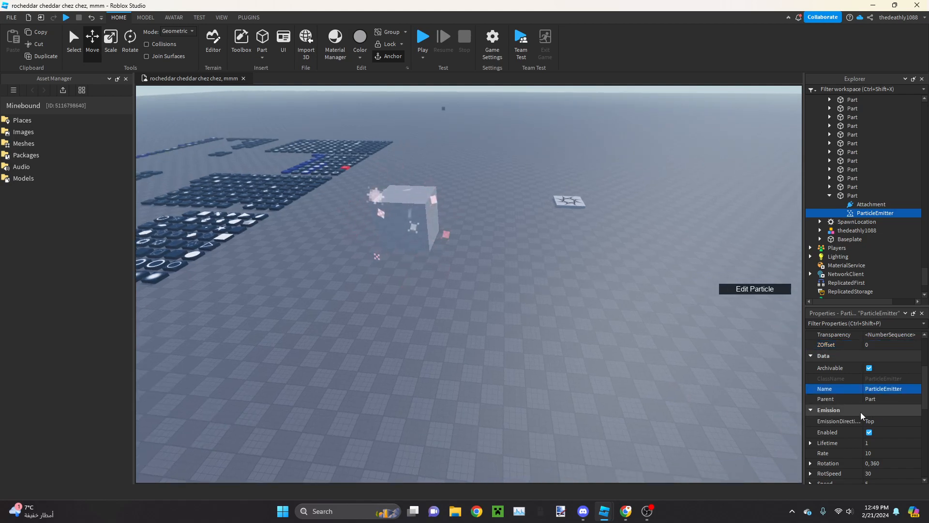
{"action": "scroll", "coordinate": [864, 409], "scroll_direction": "down", "scroll_amount": 1}
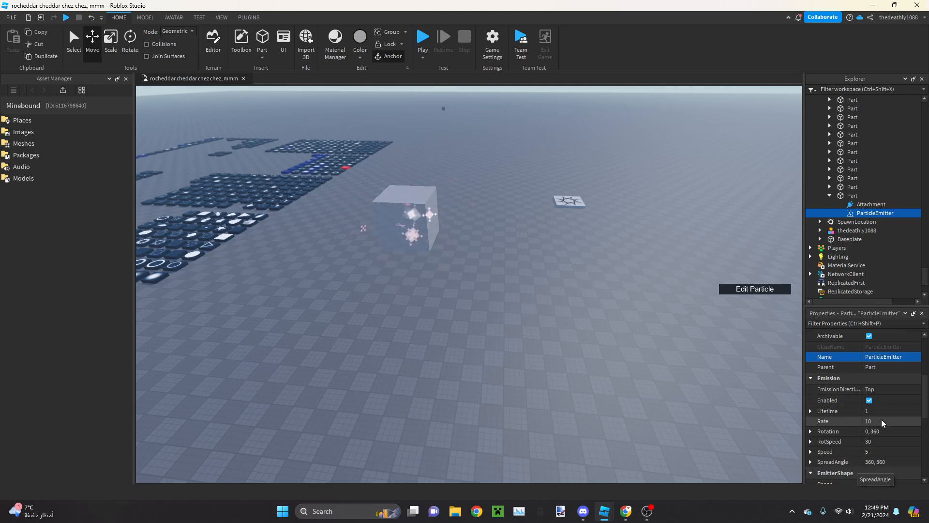
{"action": "scroll", "coordinate": [878, 422], "scroll_direction": "down", "scroll_amount": 1}
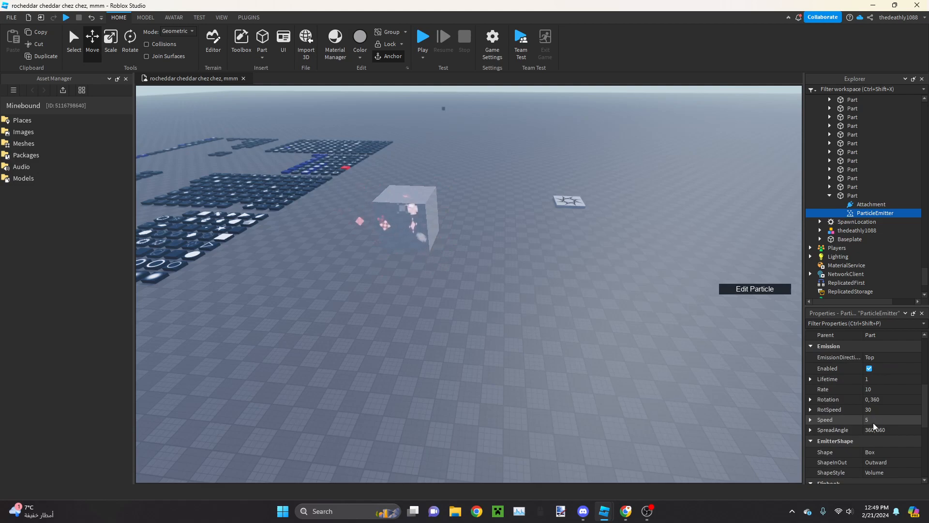
{"action": "scroll", "coordinate": [872, 435], "scroll_direction": "down", "scroll_amount": 4}
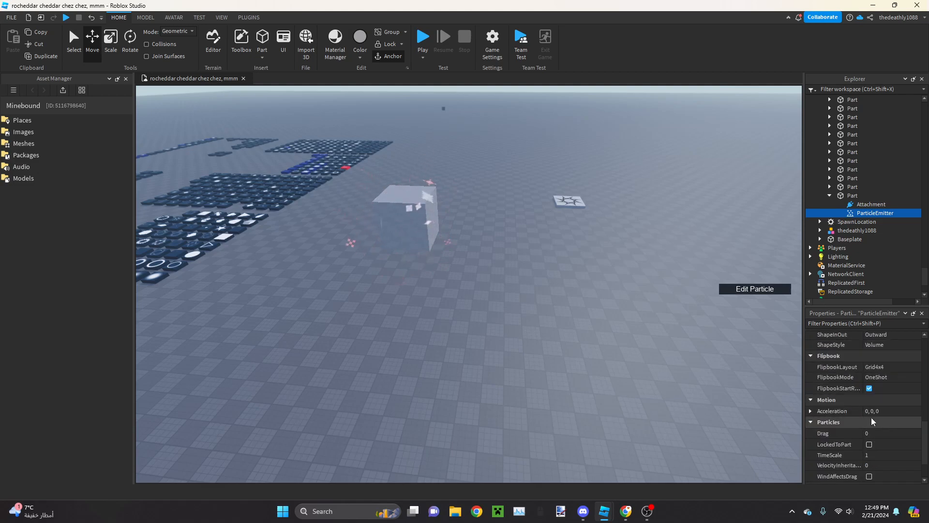
{"action": "left_click", "coordinate": [870, 412]}
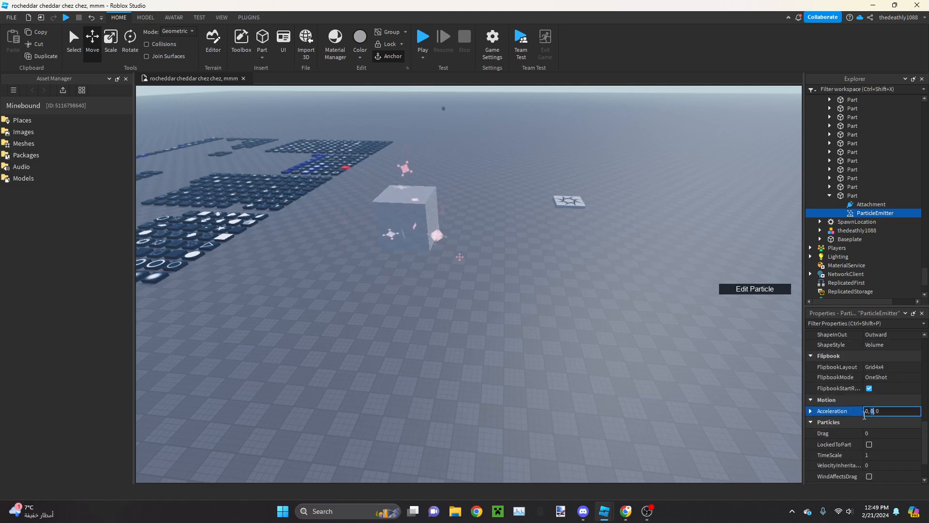
{"action": "key", "text": "Return"}
{"action": "right_click_drag", "start_coordinate": [470, 370], "coordinate": [529, 360]}
{"action": "key", "text": "s"}
{"action": "key", "text": "a"}
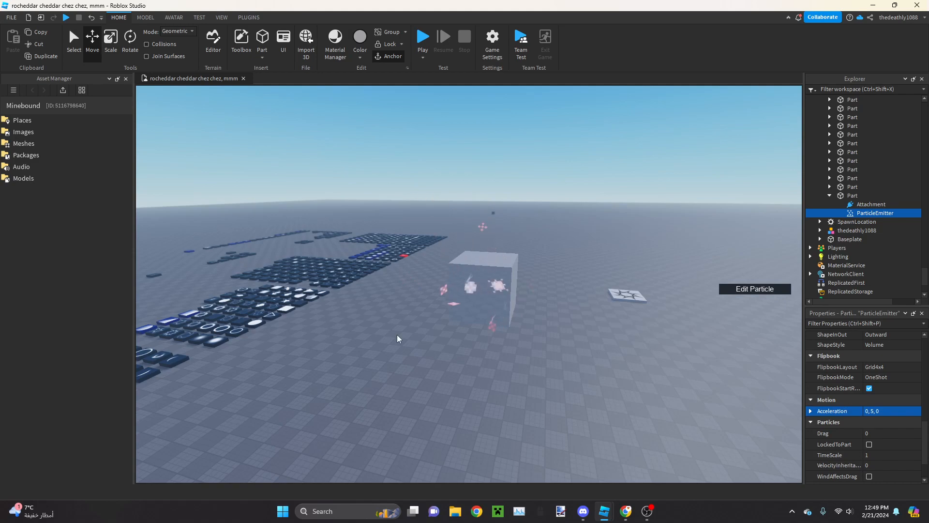
{"action": "key", "text": "s"}
{"action": "right_click_drag", "start_coordinate": [531, 333], "coordinate": [587, 400]}
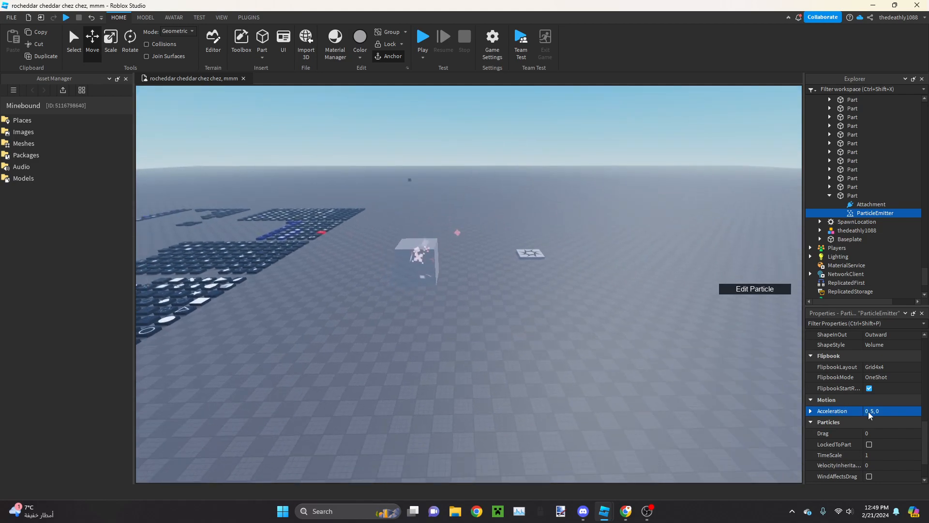
Try a downward Acceleration of 0, -5, 0 on the emitter, then reset it to 0, 0, 0
{"action": "left_click", "coordinate": [870, 412]}
{"action": "double_click", "coordinate": [872, 411]}
{"action": "left_click", "coordinate": [874, 413]}
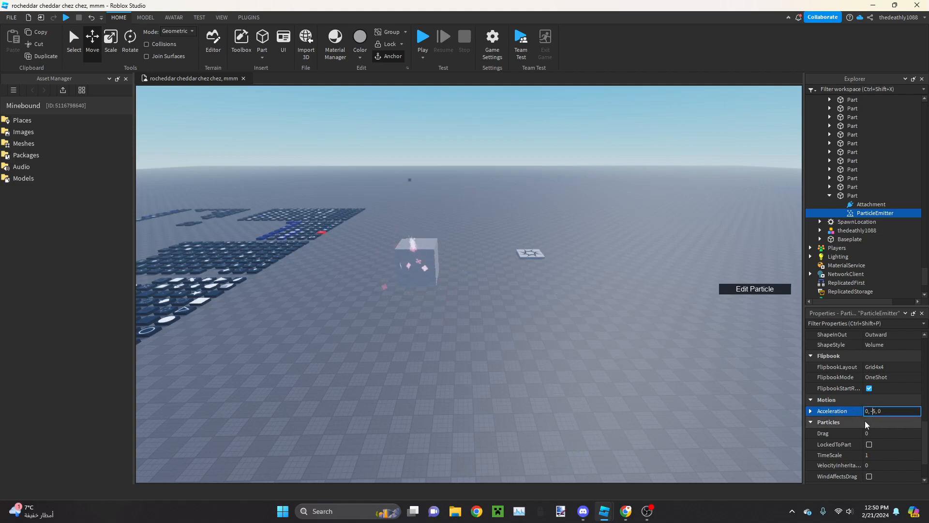
{"action": "key", "text": "BackSpace"}
{"action": "type", "text": "0"}
{"action": "key", "text": "Return"}
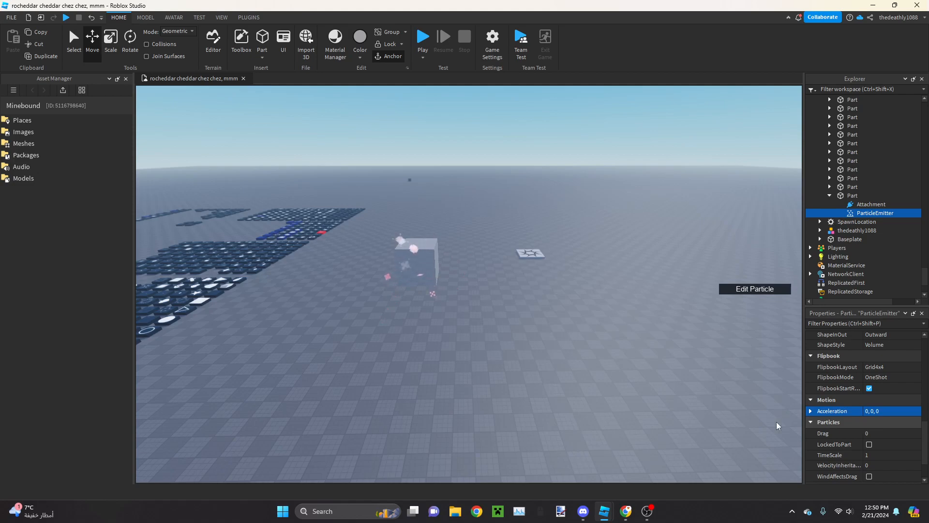
Try an Acceleration of 0, 0, 5, view the particles from another angle, and return it to 0, 0, 0
{"action": "right_click_drag", "start_coordinate": [544, 398], "coordinate": [513, 378]}
{"action": "left_click", "coordinate": [888, 411]}
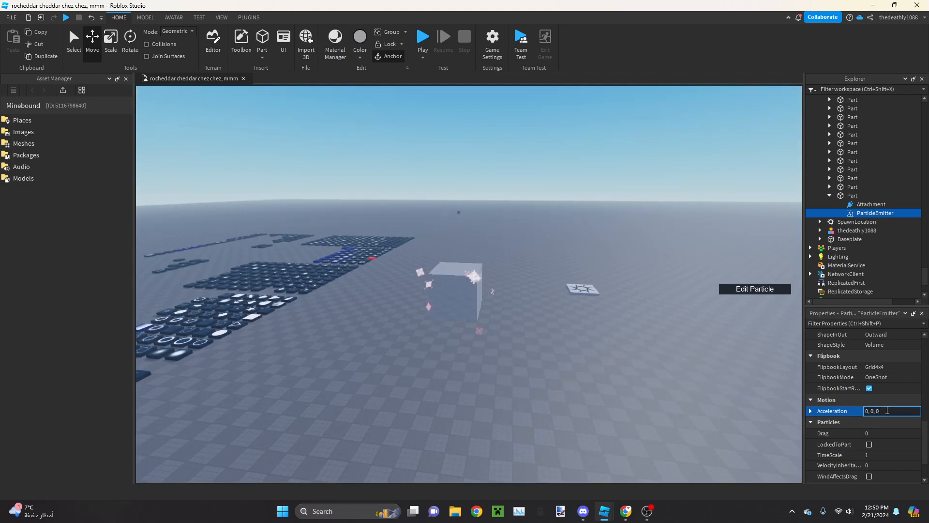
{"action": "key", "text": "Return"}
{"action": "right_click_drag", "start_coordinate": [673, 372], "coordinate": [614, 355]}
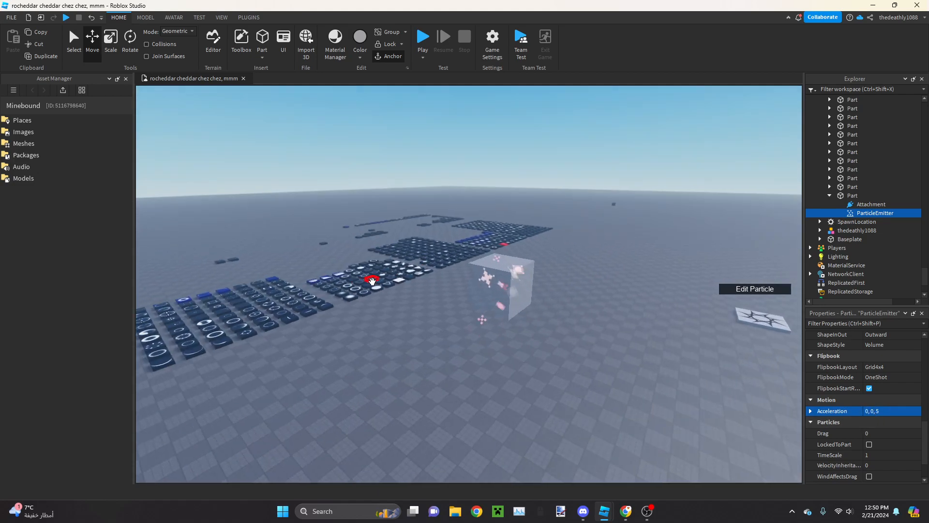
{"action": "key", "text": "d"}
{"action": "left_click", "coordinate": [886, 411]}
{"action": "key", "text": "BackSpace"}
{"action": "type", "text": "0"}
{"action": "key", "text": "Return"}
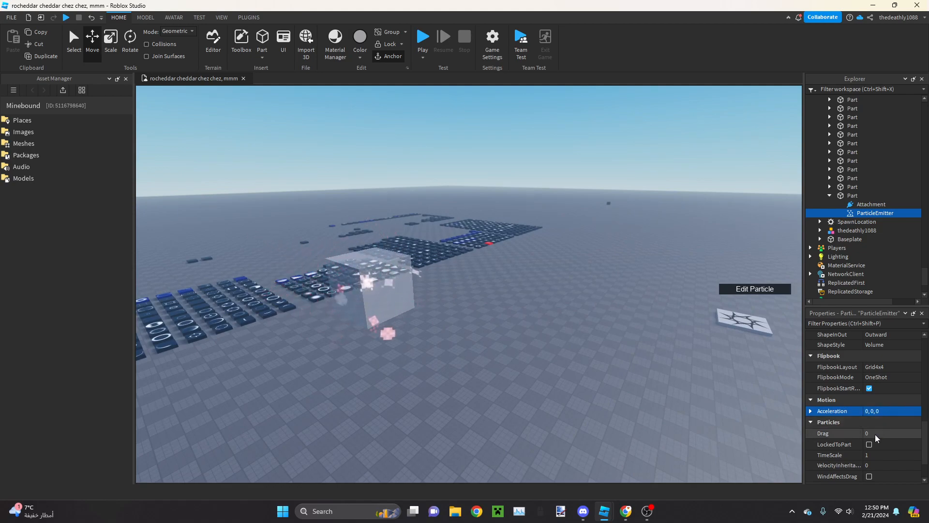
Try a Drag of 1 on the particle emitter, inspect the particles up close and from afar, and return it to 0
{"action": "left_click", "coordinate": [875, 434]}
{"action": "type", "text": "1"}
{"action": "key", "text": "Return"}
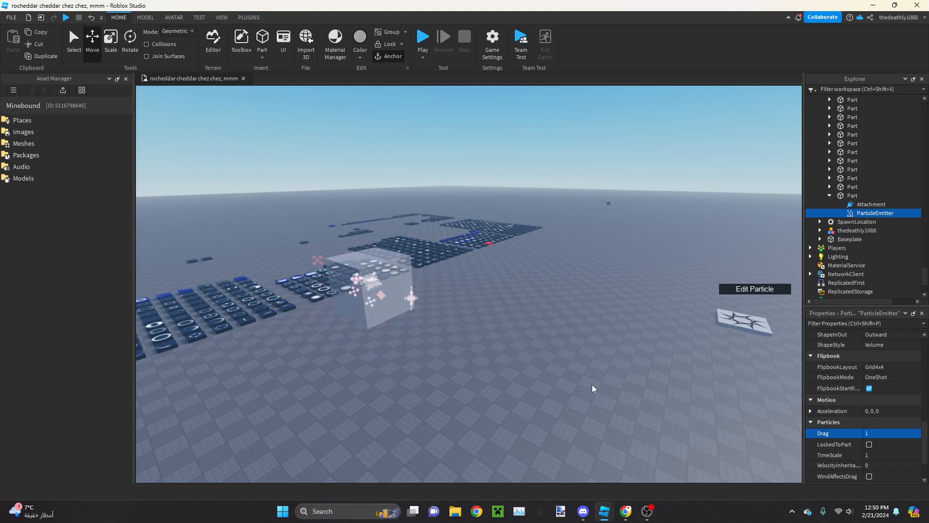
{"action": "right_click_drag", "start_coordinate": [592, 385], "coordinate": [606, 387]}
{"action": "key", "text": "w"}
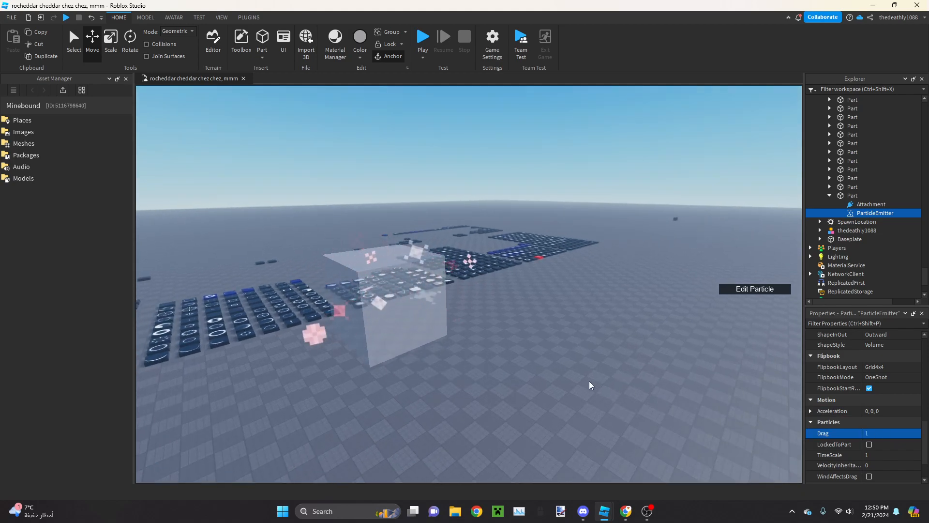
{"action": "scroll", "coordinate": [786, 429], "scroll_direction": "down", "scroll_amount": 3}
{"action": "scroll", "coordinate": [529, 345], "scroll_direction": "up", "scroll_amount": 4}
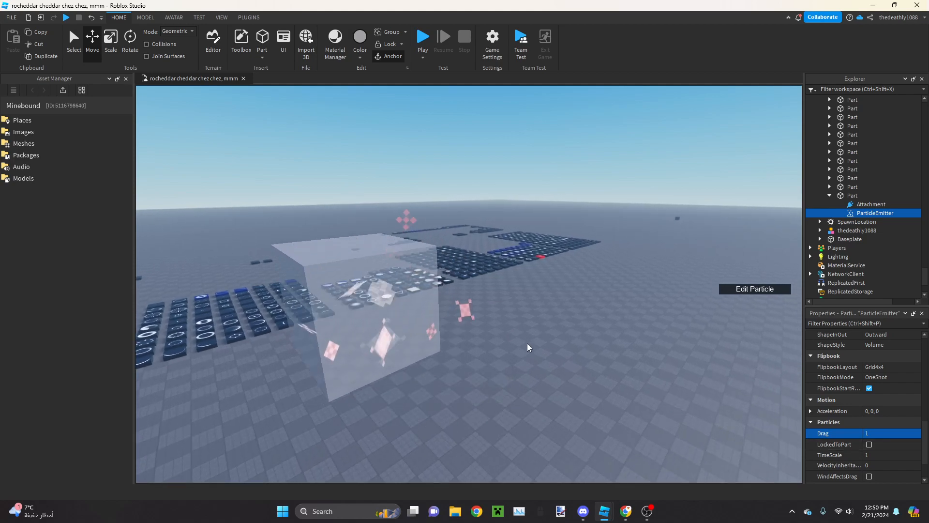
{"action": "scroll", "coordinate": [484, 339], "scroll_direction": "down", "scroll_amount": 3}
{"action": "left_click", "coordinate": [869, 433]}
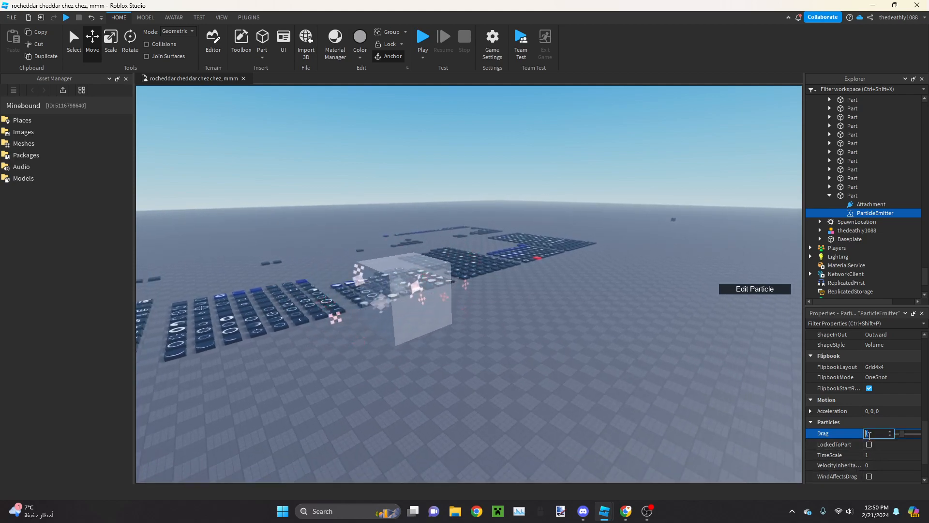
{"action": "type", "text": "0"}
{"action": "key", "text": "Return"}
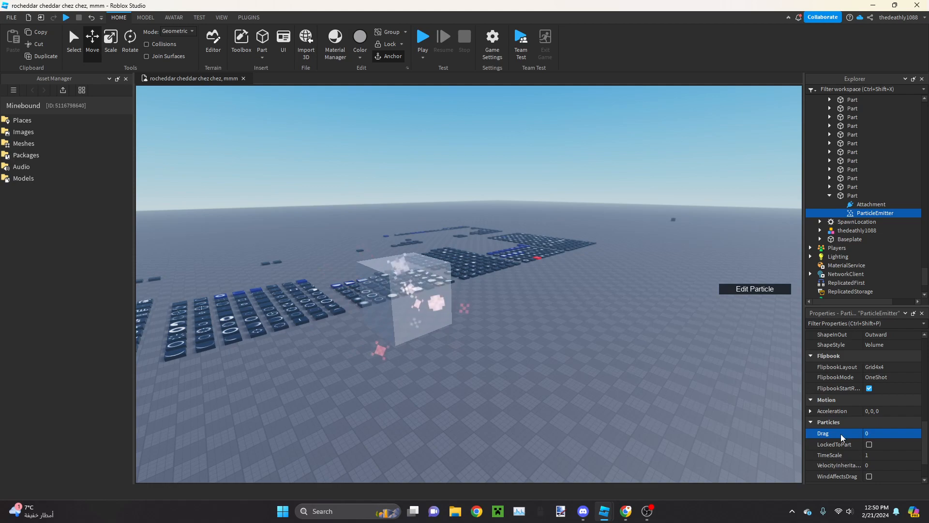
Try a negative Drag of -1 on the particle emitter, then restore it to 0
{"action": "scroll", "coordinate": [561, 361], "scroll_direction": "down", "scroll_amount": 3}
{"action": "scroll", "coordinate": [574, 367], "scroll_direction": "up", "scroll_amount": 3}
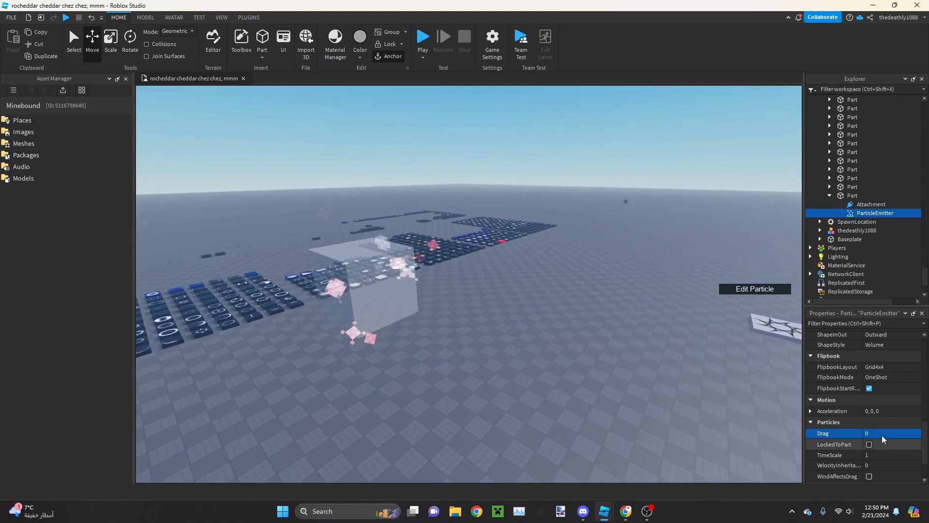
{"action": "left_click", "coordinate": [882, 433]}
{"action": "type", "text": "-1"}
{"action": "key", "text": "Return"}
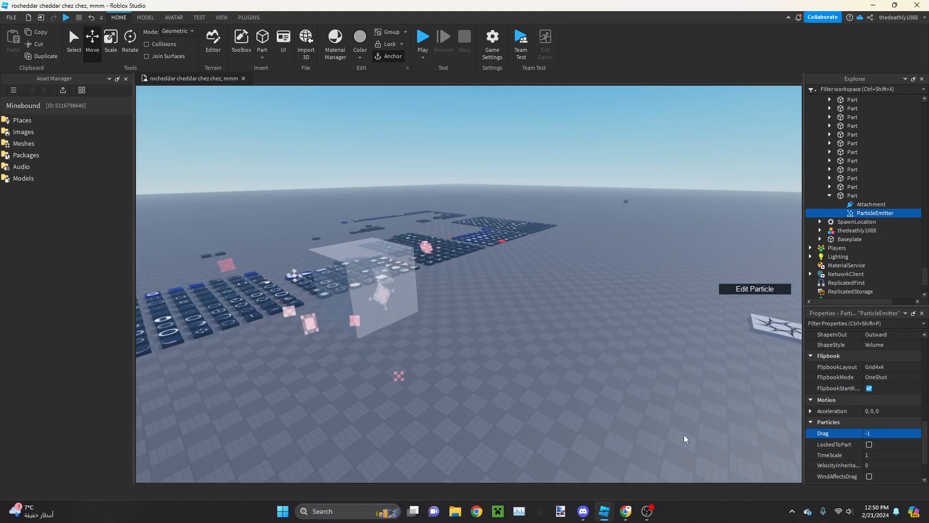
{"action": "left_click", "coordinate": [872, 433]}
{"action": "type", "text": "0"}
{"action": "key", "text": "Return"}
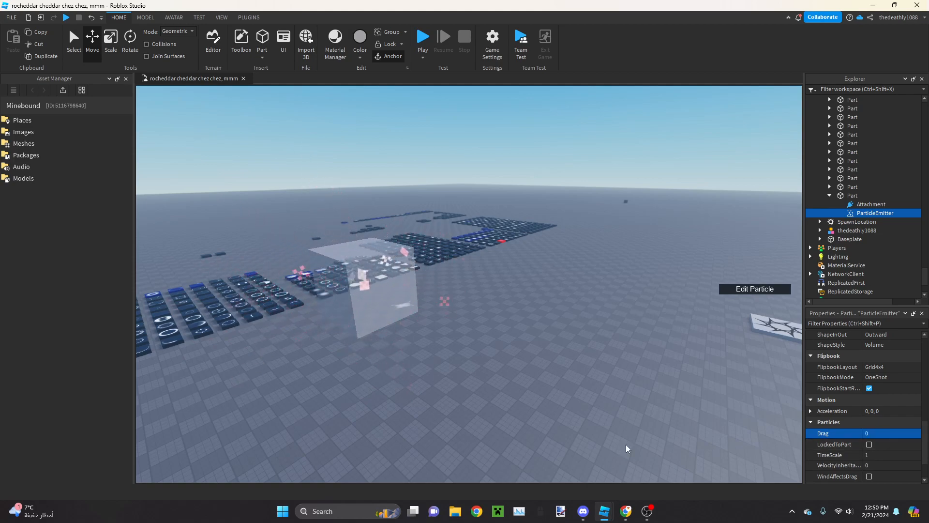
Move the cube around with LockedToPart off to examine how the emitted particles behave, and focus the view on it
{"action": "left_click", "coordinate": [370, 298]}
{"action": "left_click_drag", "start_coordinate": [304, 326], "coordinate": [380, 400]}
{"action": "key", "text": "f"}
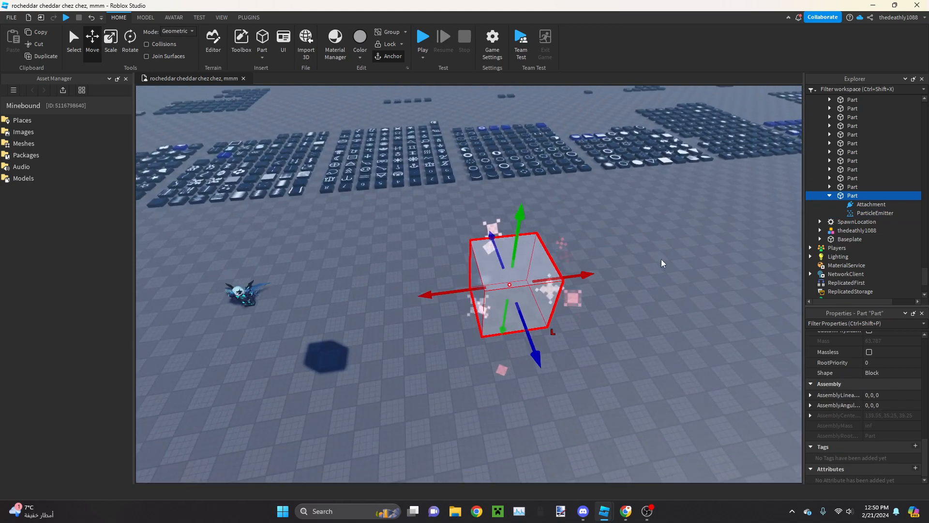
Enable LockedToPart on the particle emitter and move the cube to examine how the particles follow it
{"action": "left_click", "coordinate": [844, 211]}
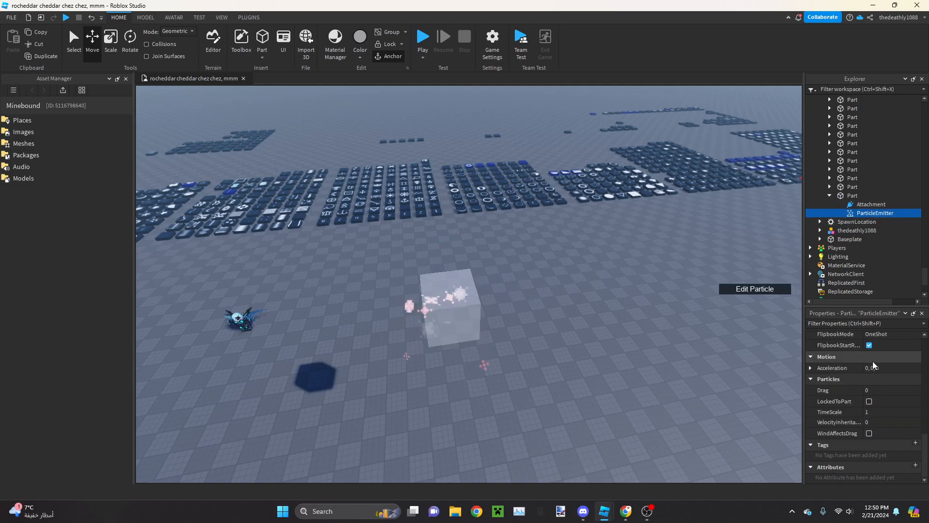
{"action": "left_click", "coordinate": [436, 315]}
{"action": "left_click_drag", "start_coordinate": [404, 318], "coordinate": [372, 296]}
{"action": "scroll", "coordinate": [378, 367], "scroll_direction": "down", "scroll_amount": 4}
{"action": "left_click", "coordinate": [371, 294]}
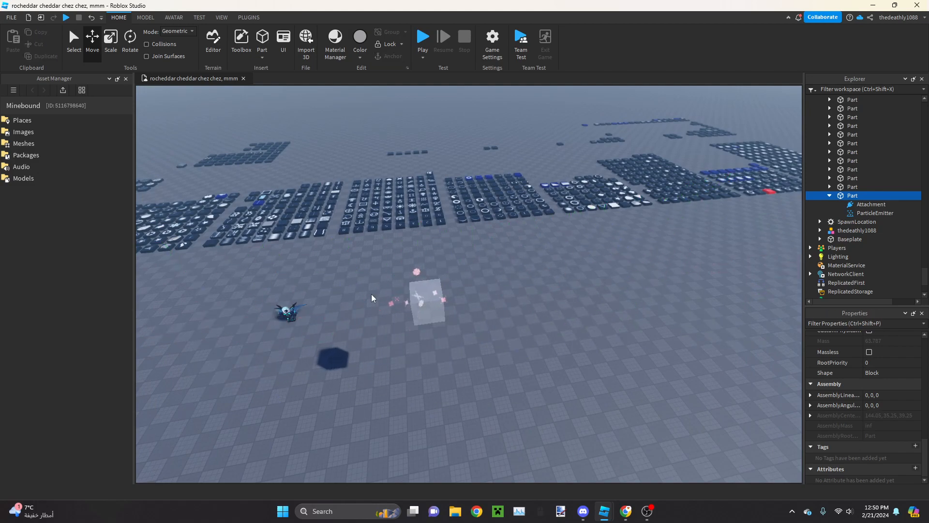
{"action": "left_click", "coordinate": [871, 213]}
{"action": "scroll", "coordinate": [904, 375], "scroll_direction": "down", "scroll_amount": 5}
{"action": "scroll", "coordinate": [894, 421], "scroll_direction": "down", "scroll_amount": 3}
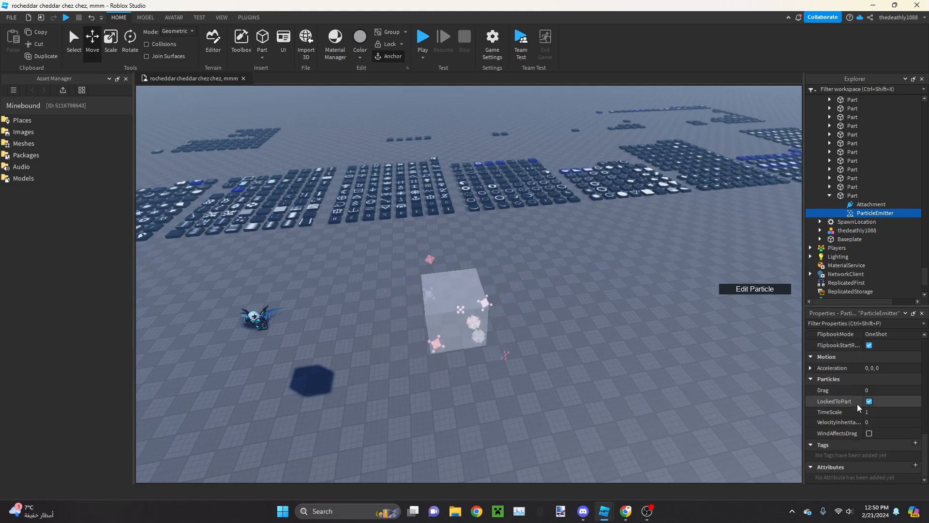
Try a TimeScale of 0.5 on the emitter, review its Emission values, and restore the TimeScale to 1
{"action": "left_click", "coordinate": [872, 413]}
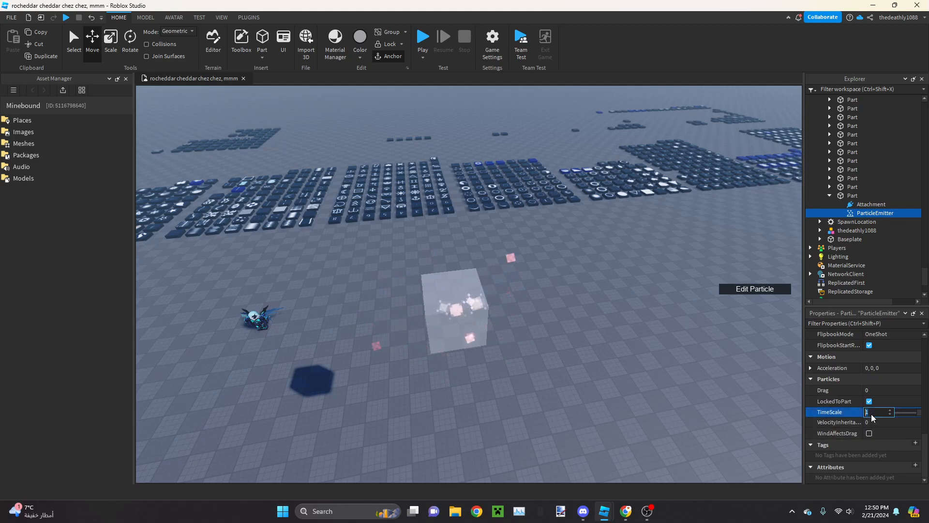
{"action": "type", "text": "0.5"}
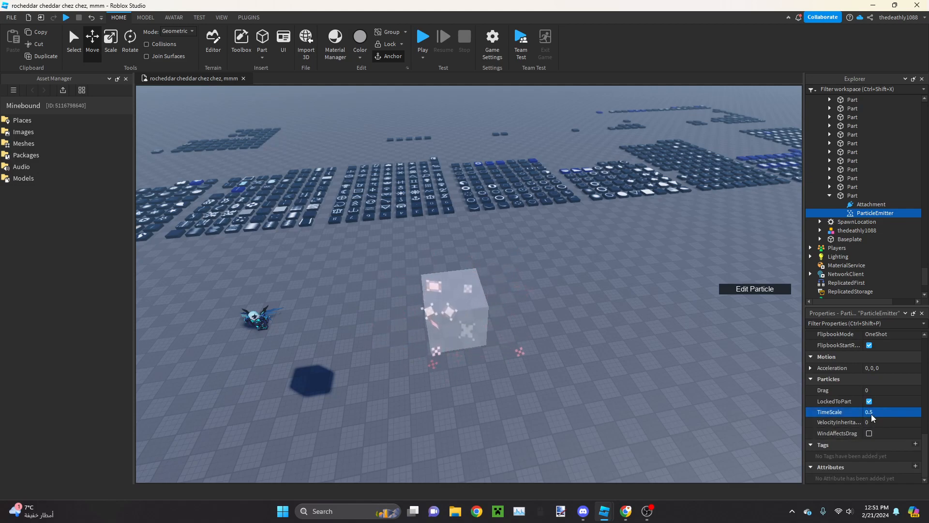
{"action": "key", "text": "Return"}
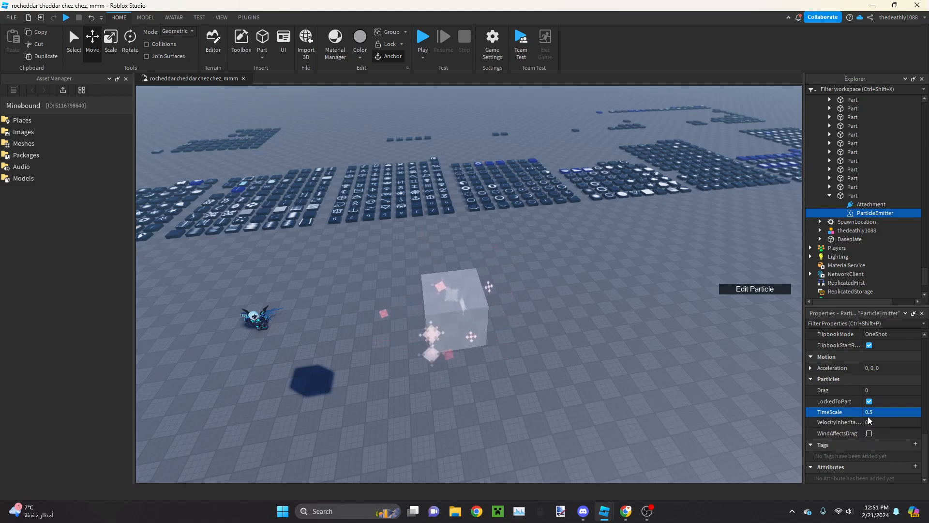
{"action": "scroll", "coordinate": [870, 420], "scroll_direction": "up", "scroll_amount": 5}
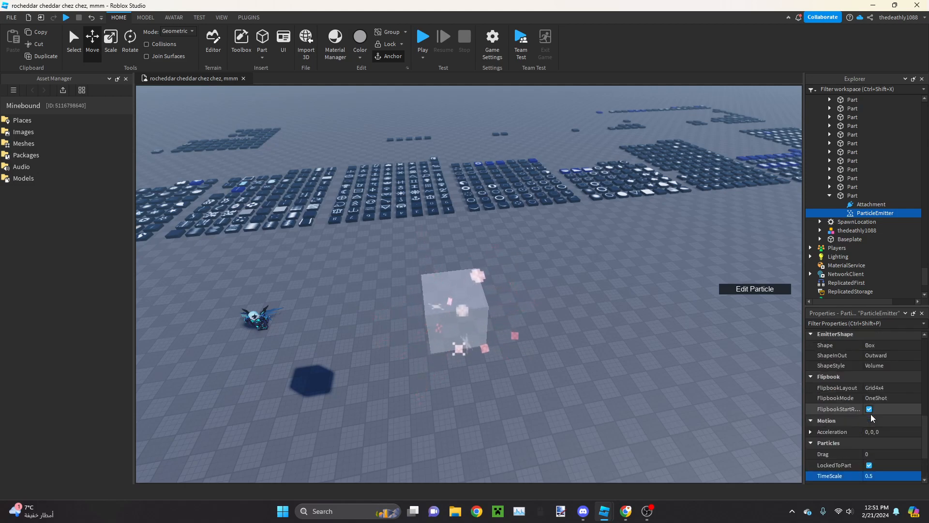
{"action": "scroll", "coordinate": [873, 410], "scroll_direction": "up", "scroll_amount": 2}
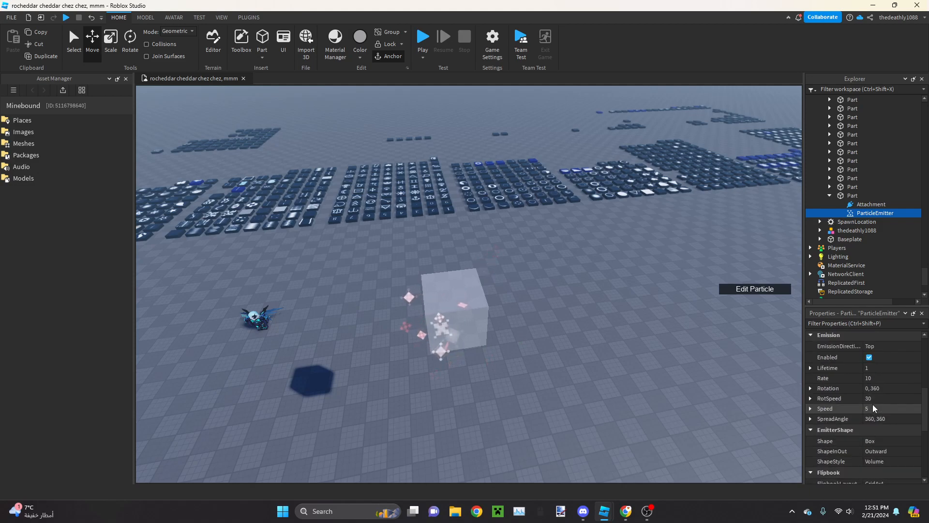
{"action": "left_click", "coordinate": [873, 405]}
{"action": "scroll", "coordinate": [876, 442], "scroll_direction": "down", "scroll_amount": 3}
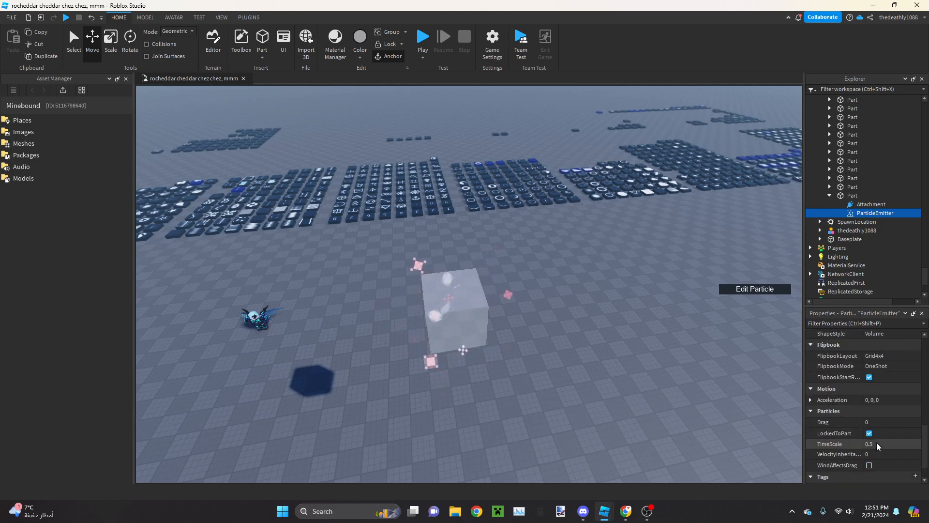
{"action": "scroll", "coordinate": [878, 442], "scroll_direction": "up", "scroll_amount": 5}
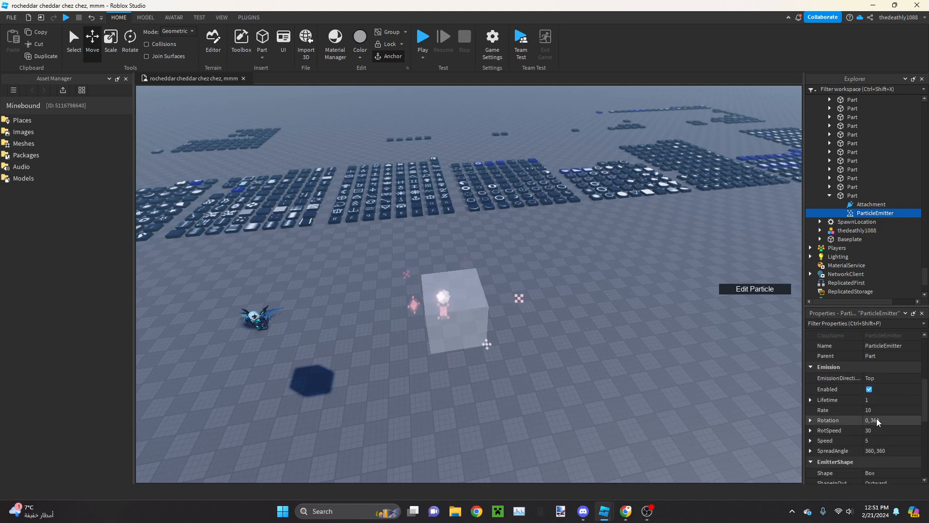
Set the emitter's Lifetime to 2, Speed to 2.5 and Rate to 5
{"action": "left_click", "coordinate": [871, 402]}
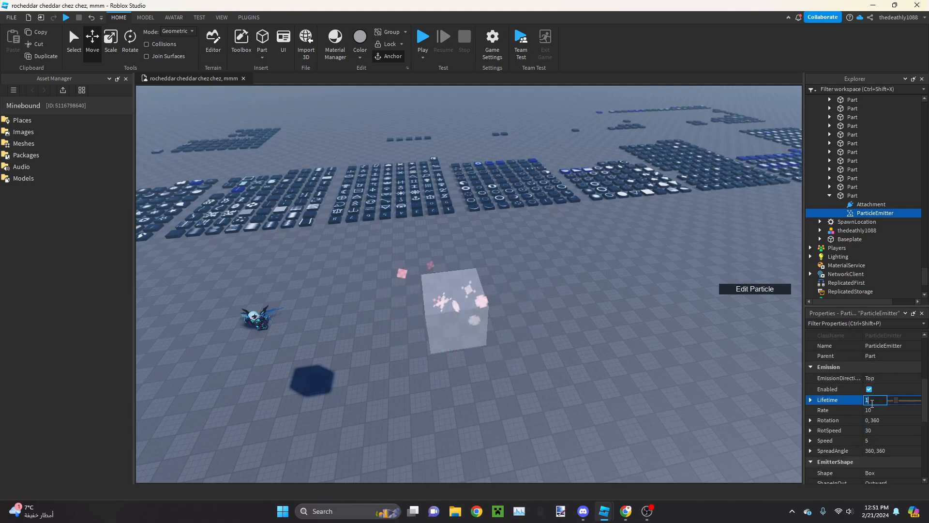
{"action": "left_click", "coordinate": [880, 440]}
{"action": "type", "text": "2.5"}
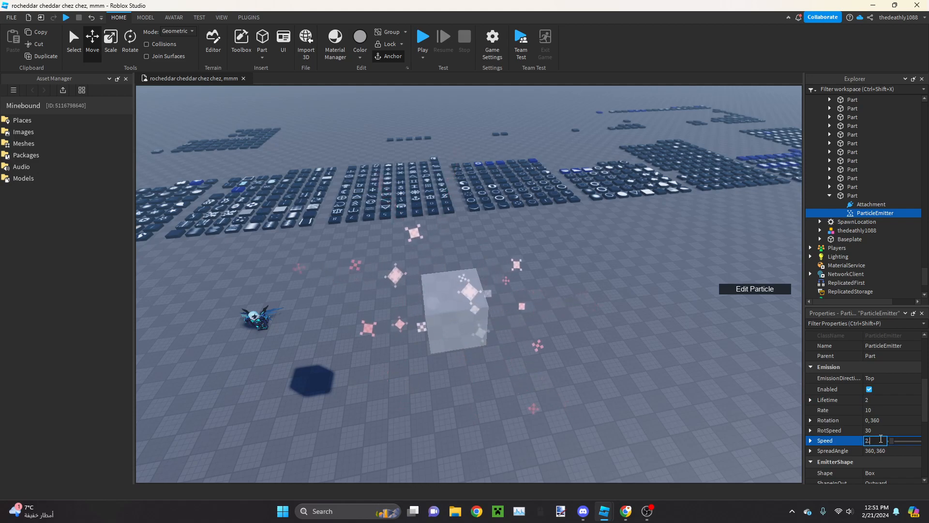
{"action": "key", "text": "Return"}
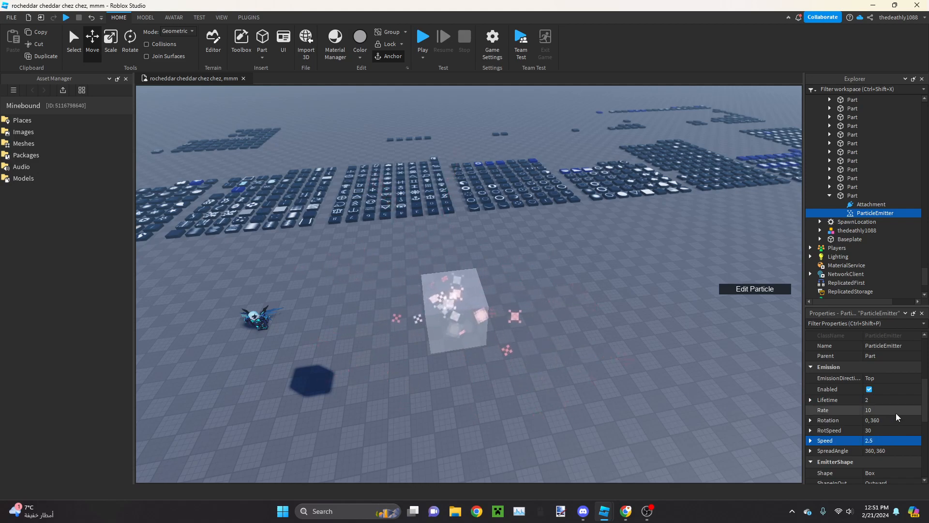
{"action": "left_click", "coordinate": [881, 410]}
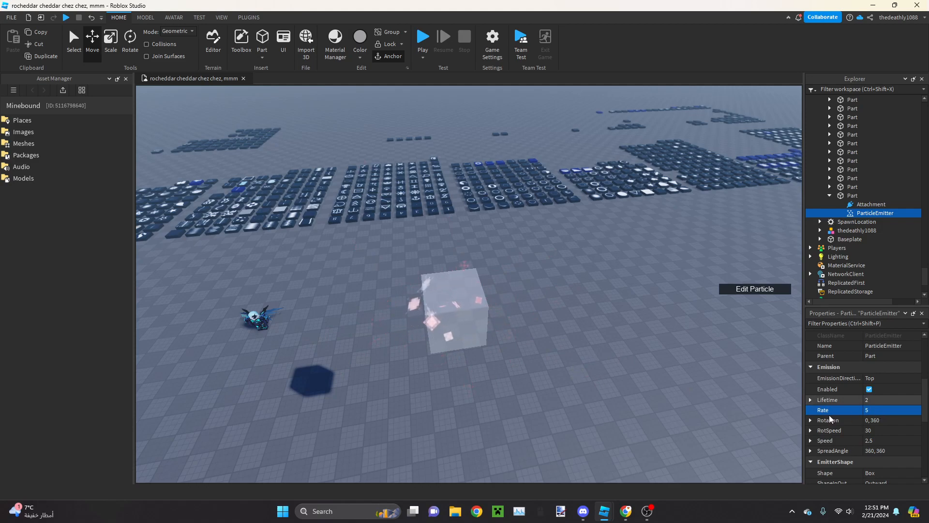
{"action": "scroll", "coordinate": [857, 416], "scroll_direction": "down", "scroll_amount": 5}
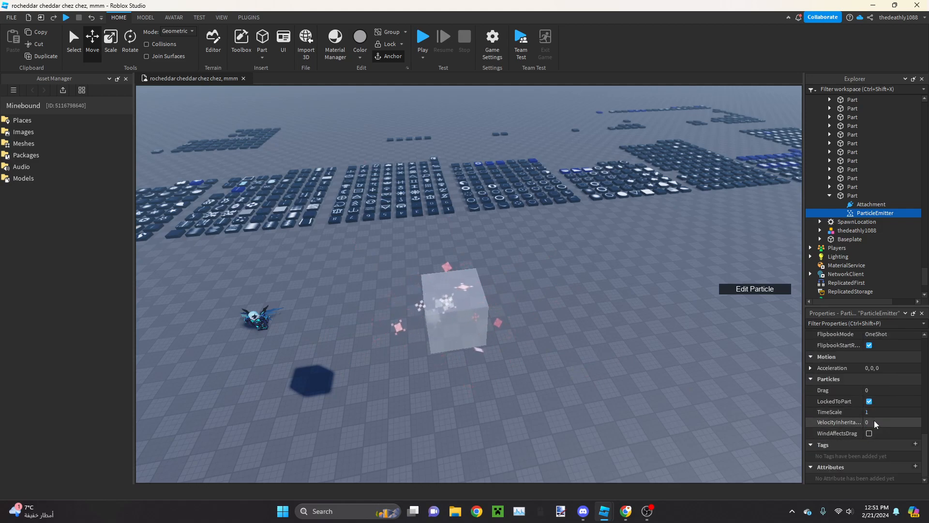
Set the particle emitter's VelocityInheritance to 5 and move its part to test the effect
{"action": "scroll", "coordinate": [871, 420], "scroll_direction": "up", "scroll_amount": 5}
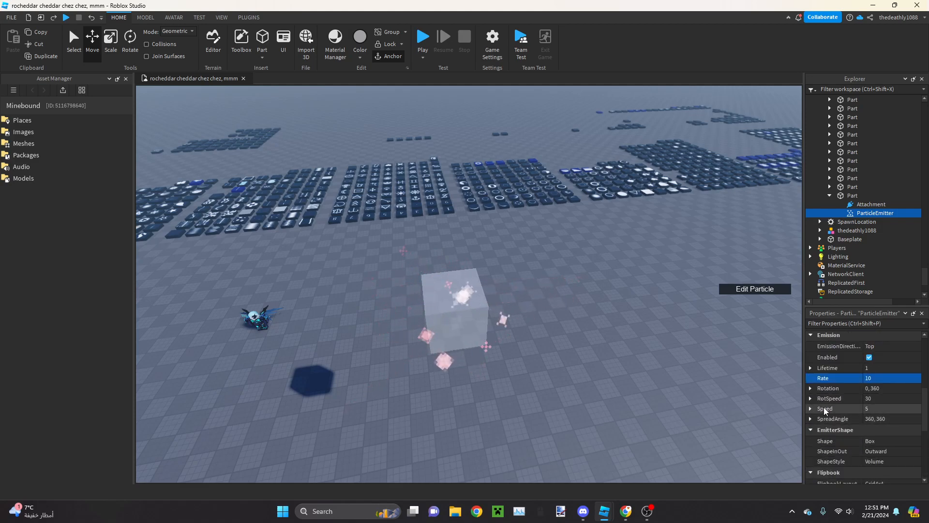
{"action": "scroll", "coordinate": [864, 409], "scroll_direction": "down", "scroll_amount": 5}
{"action": "right_click_drag", "start_coordinate": [535, 318], "coordinate": [541, 319]}
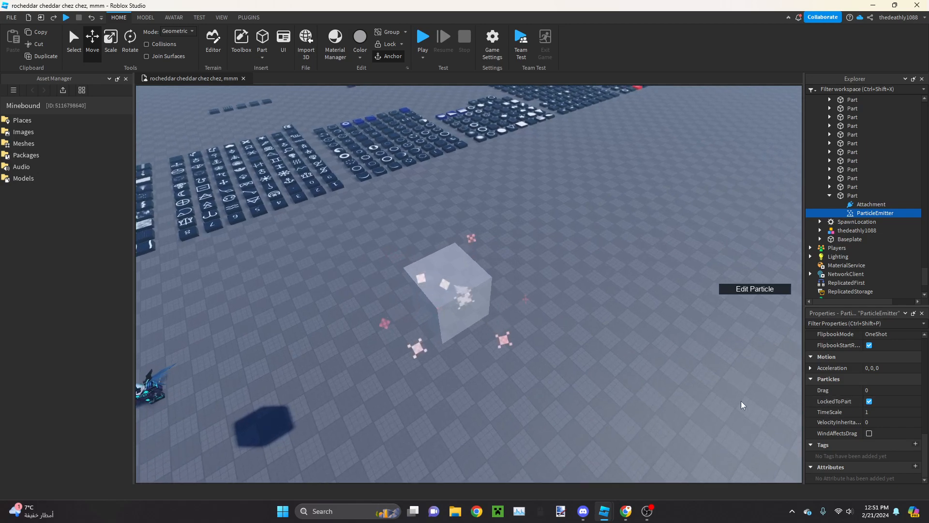
{"action": "left_click", "coordinate": [870, 423]}
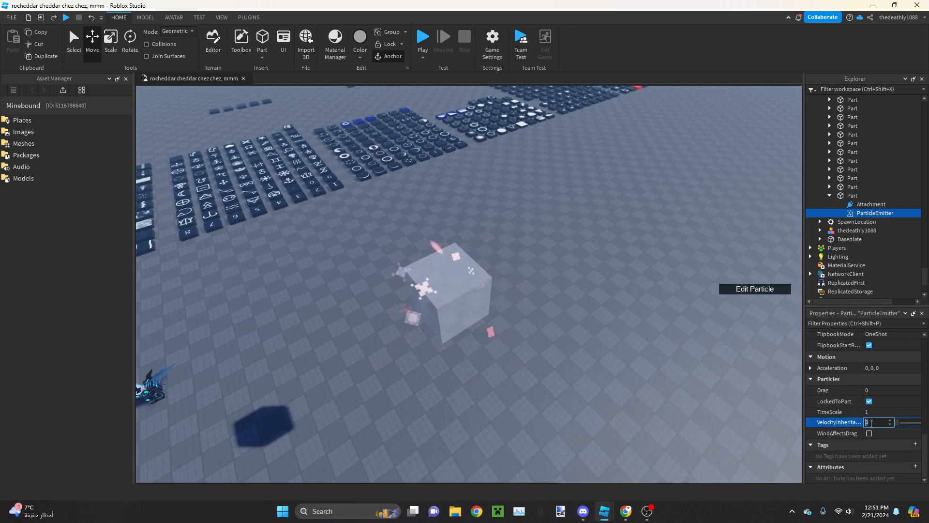
{"action": "type", "text": "1"}
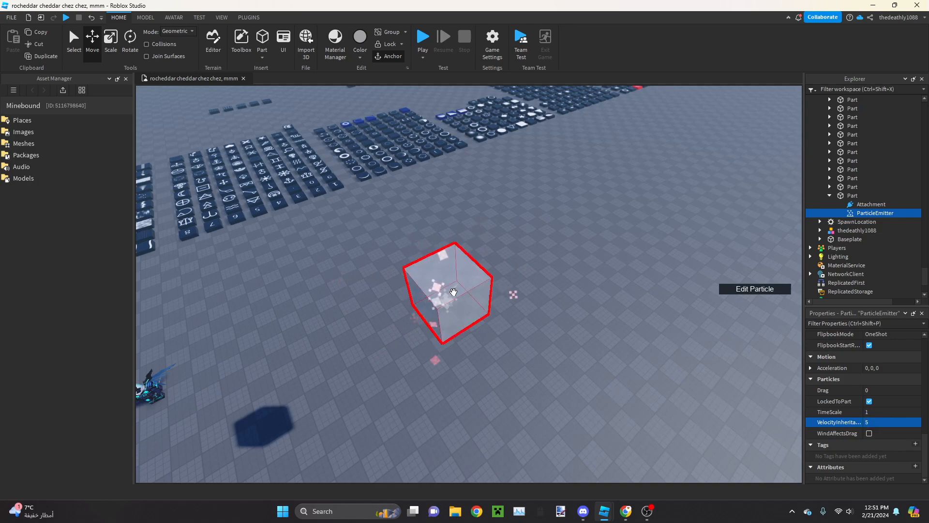
{"action": "left_click", "coordinate": [452, 291]}
{"action": "left_click_drag", "start_coordinate": [399, 317], "coordinate": [502, 308]}
{"action": "key", "text": "s"}
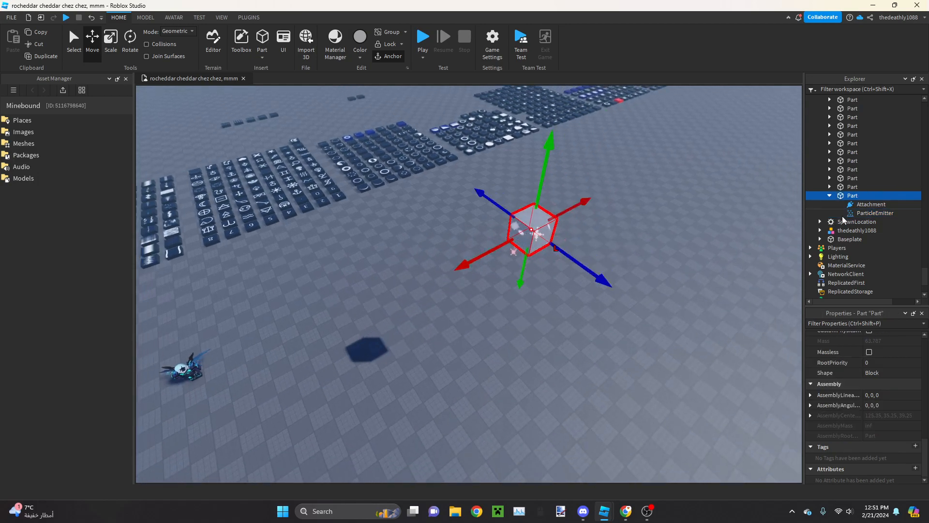
Turn off LockedToPart on the particle emitter and move its part around to test how the particles follow
{"action": "left_click", "coordinate": [869, 204]}
{"action": "left_click", "coordinate": [852, 212]}
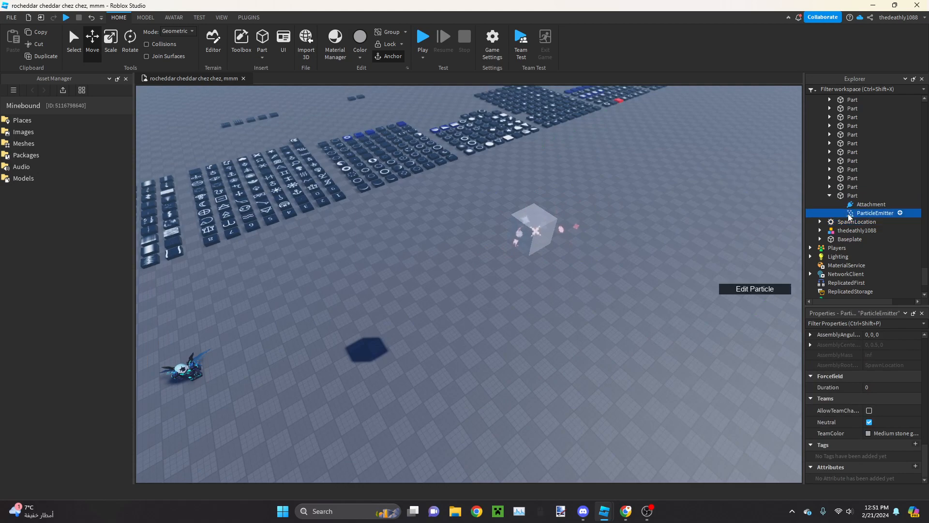
{"action": "left_click", "coordinate": [869, 402]}
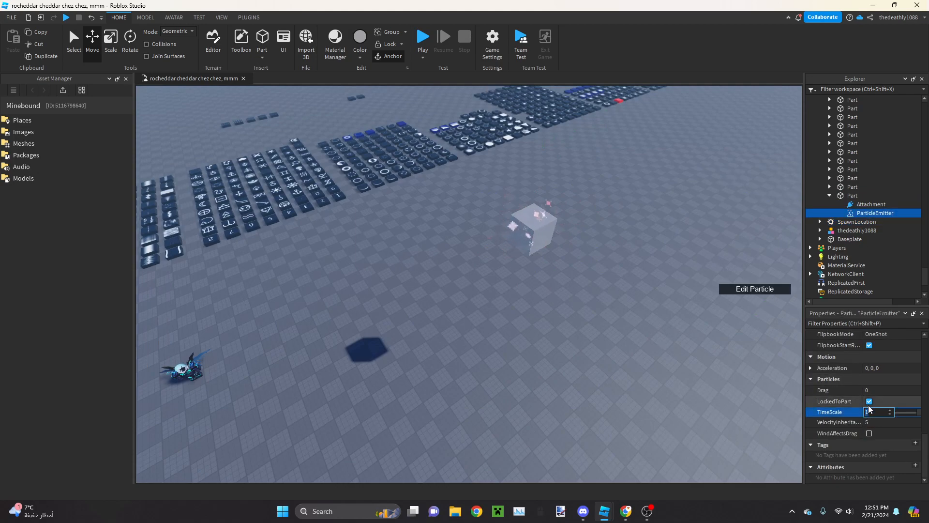
{"action": "left_click", "coordinate": [660, 350]}
{"action": "left_click", "coordinate": [517, 237]}
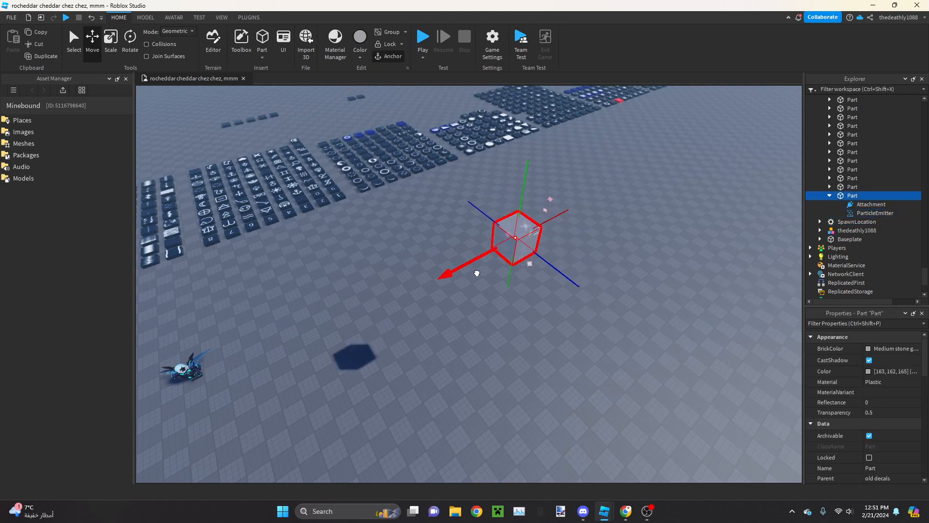
{"action": "right_click_drag", "start_coordinate": [516, 237], "coordinate": [507, 306]}
{"action": "left_click_drag", "start_coordinate": [507, 307], "coordinate": [348, 276]}
Set the particle emitter's VelocityInheritance to 40 and move the part again to test it
{"action": "left_click", "coordinate": [833, 214]}
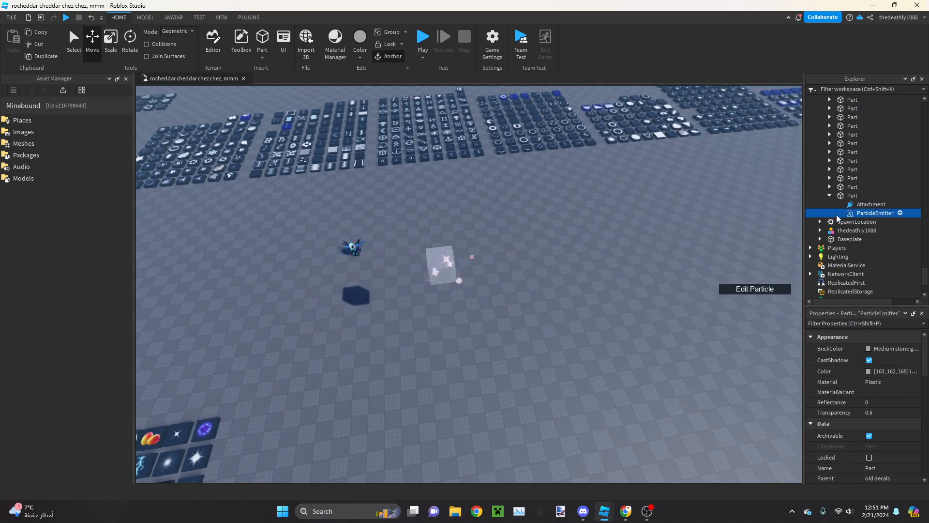
{"action": "scroll", "coordinate": [890, 396], "scroll_direction": "down", "scroll_amount": 10}
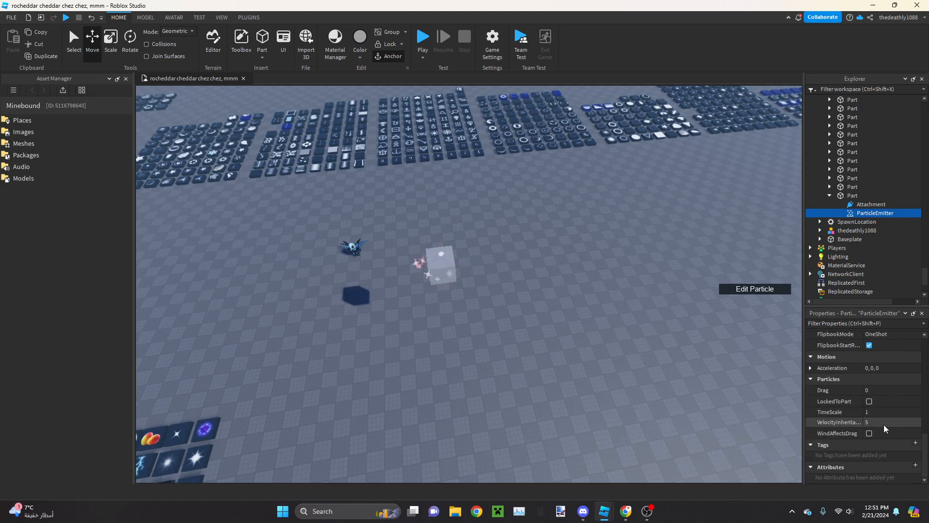
{"action": "left_click", "coordinate": [876, 422]}
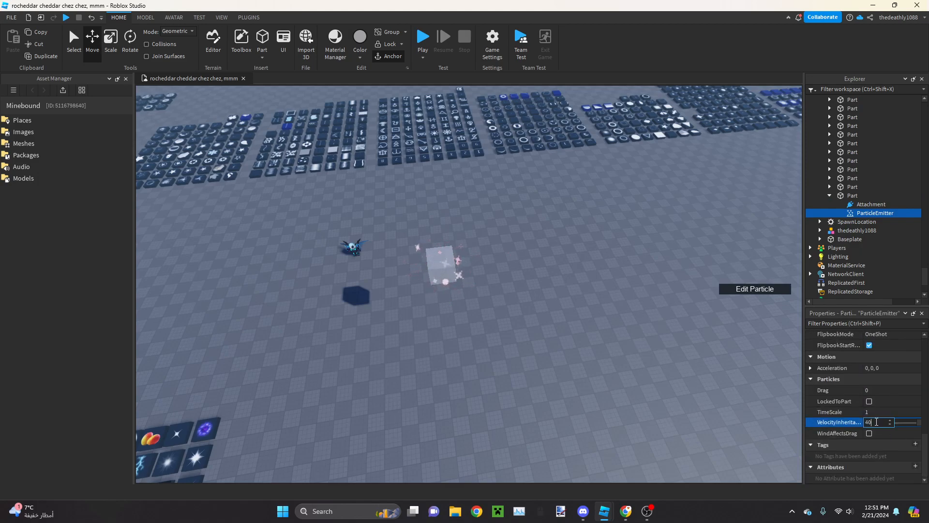
{"action": "left_click", "coordinate": [441, 266]}
{"action": "left_click_drag", "start_coordinate": [482, 262], "coordinate": [512, 359]}
Set the particle emitter's VelocityInheritance back to 0
{"action": "left_click", "coordinate": [875, 213]}
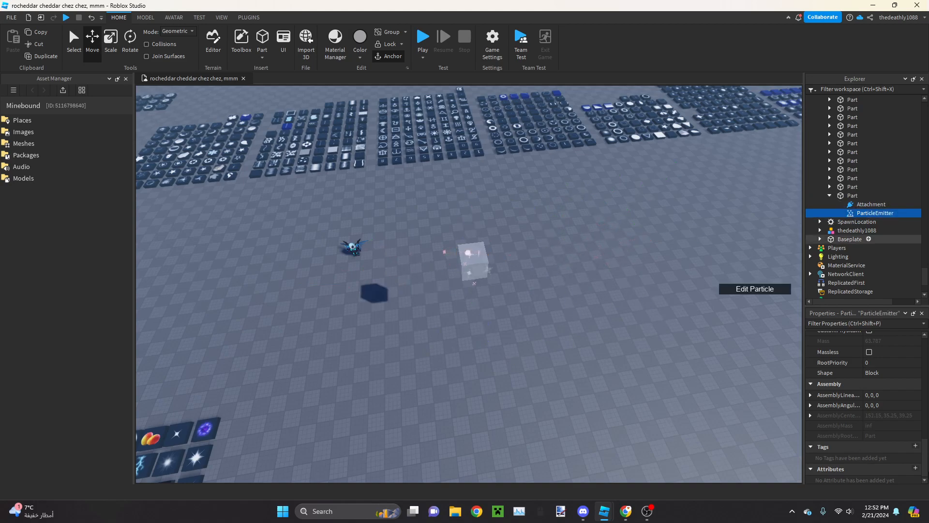
{"action": "left_click", "coordinate": [873, 422]}
{"action": "type", "text": "0"}
{"action": "key", "text": "Return"}
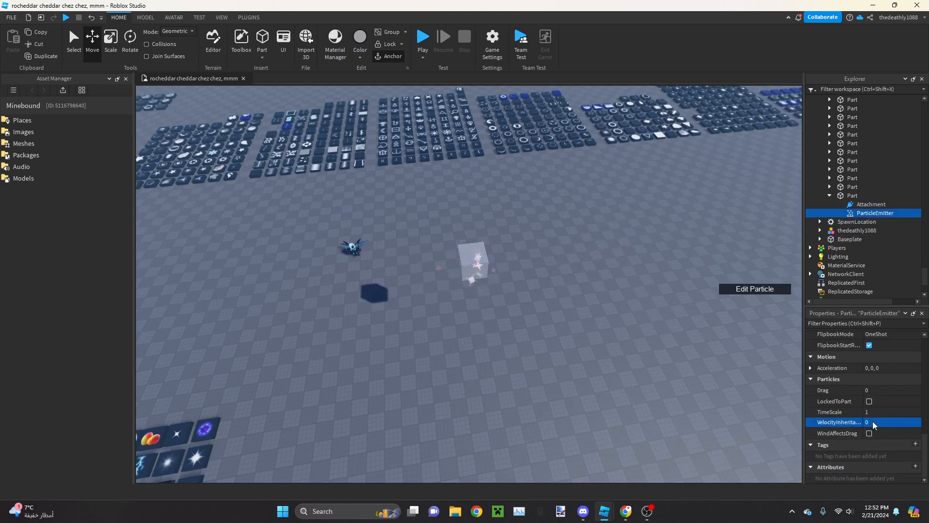
Enable WindAffectsDrag on the particle emitter and move the part sideways to test it
{"action": "left_click", "coordinate": [869, 434]}
{"action": "right_click_drag", "start_coordinate": [513, 281], "coordinate": [512, 280]}
{"action": "right_click_drag", "start_coordinate": [505, 314], "coordinate": [512, 310]}
{"action": "scroll", "coordinate": [865, 243], "scroll_direction": "down", "scroll_amount": 3}
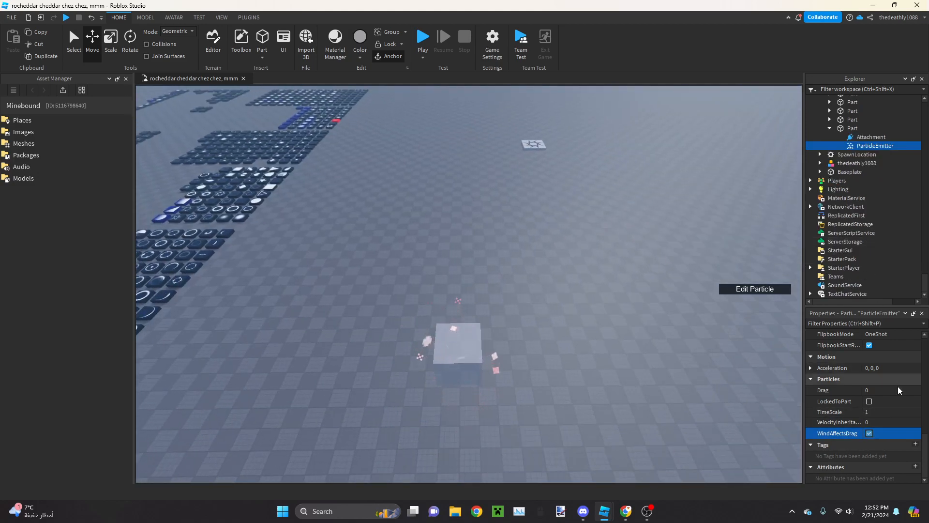
{"action": "left_click", "coordinate": [460, 347]}
{"action": "left_click_drag", "start_coordinate": [515, 355], "coordinate": [431, 355]}
Disable WindAffectsDrag and enable LockedToPart on the particle emitter
{"action": "left_click", "coordinate": [874, 146]}
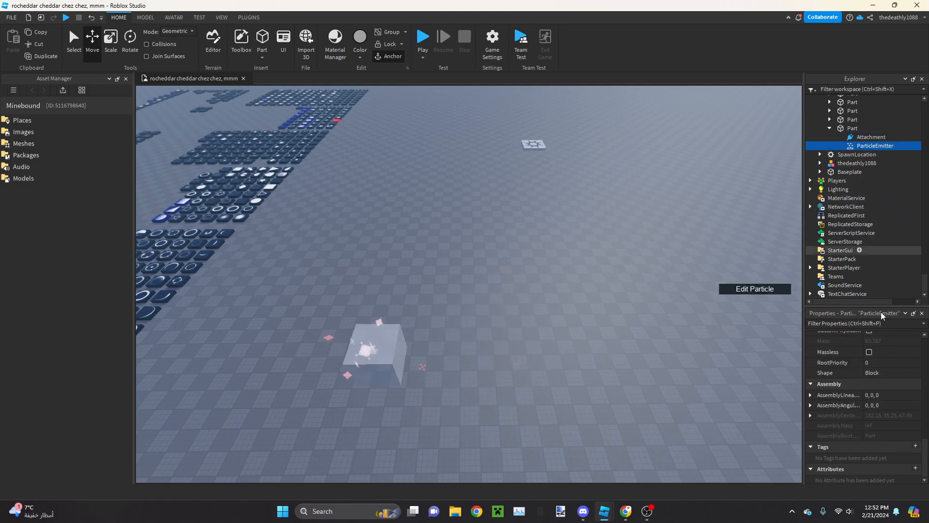
{"action": "left_click", "coordinate": [869, 402]}
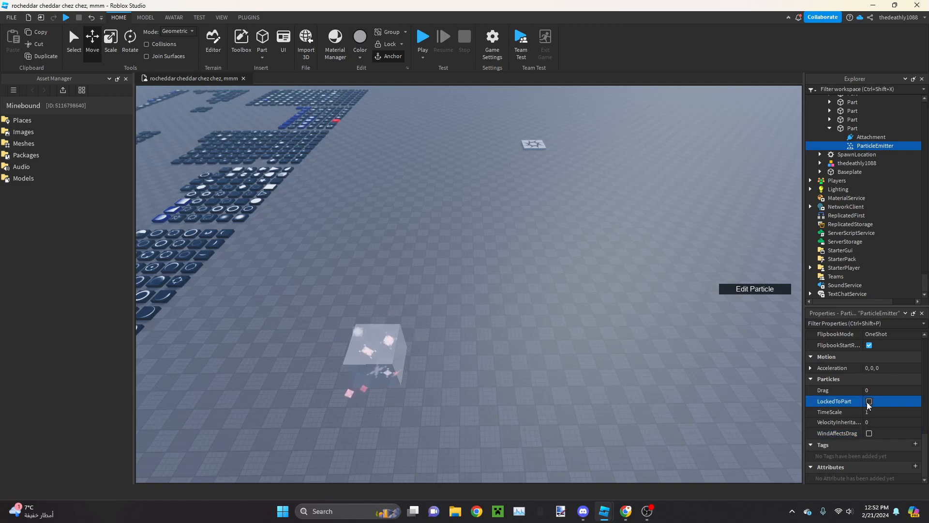
{"action": "scroll", "coordinate": [869, 404], "scroll_direction": "up", "scroll_amount": 3}
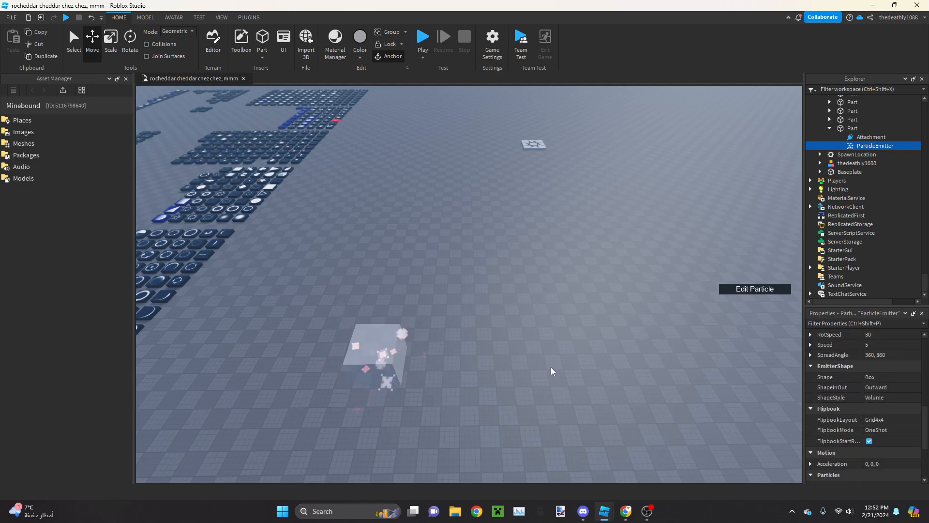
{"action": "right_click_drag", "start_coordinate": [558, 373], "coordinate": [553, 353]}
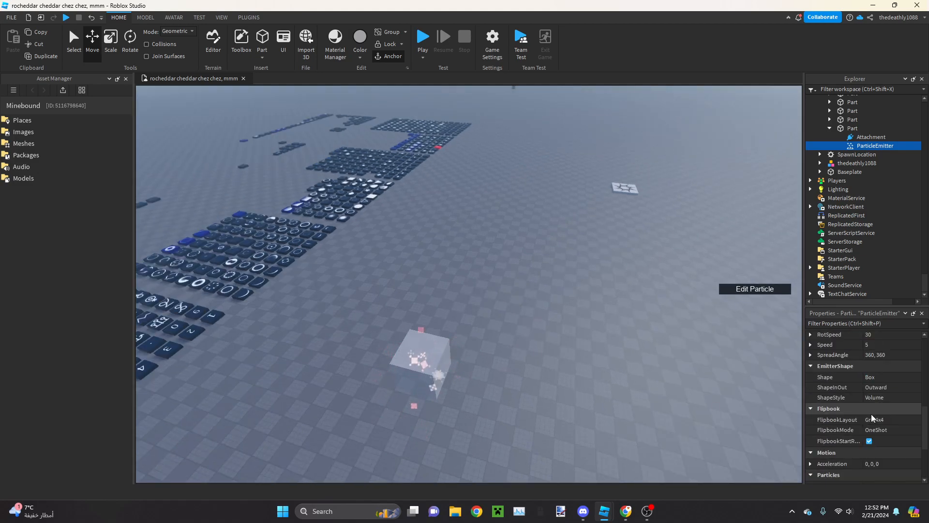
Review the particle emitter's emission, shape, flipbook, motion and particle properties, including its Speed
{"action": "scroll", "coordinate": [872, 414], "scroll_direction": "up", "scroll_amount": 2}
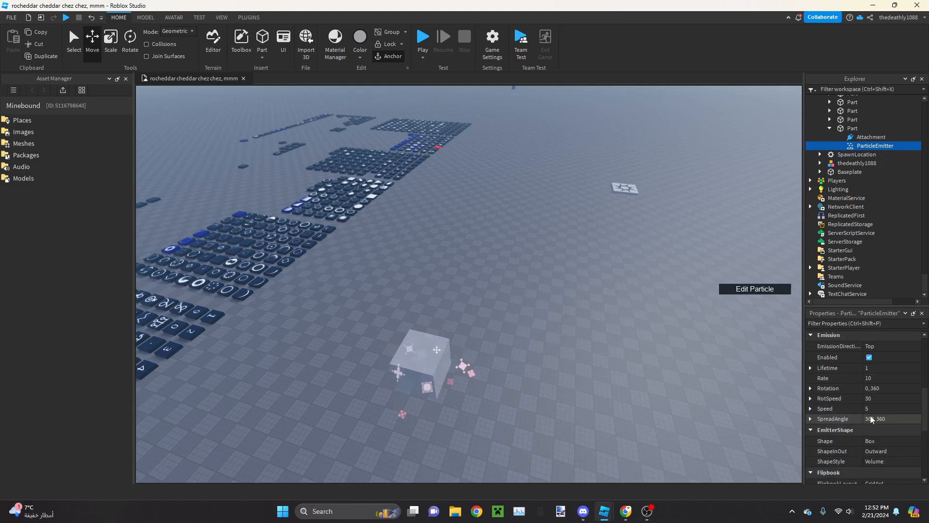
{"action": "scroll", "coordinate": [871, 415], "scroll_direction": "down", "scroll_amount": 4}
{"action": "scroll", "coordinate": [873, 384], "scroll_direction": "down", "scroll_amount": 1}
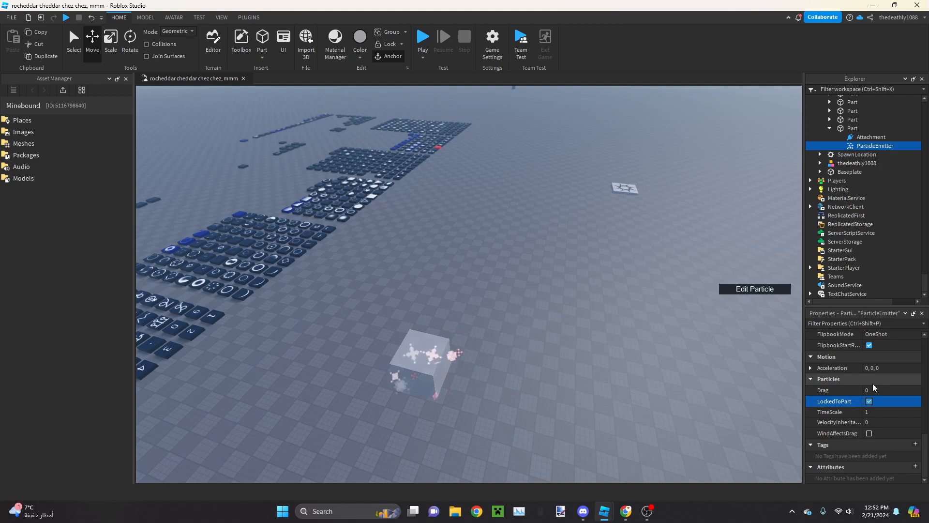
{"action": "scroll", "coordinate": [876, 411], "scroll_direction": "up", "scroll_amount": 1}
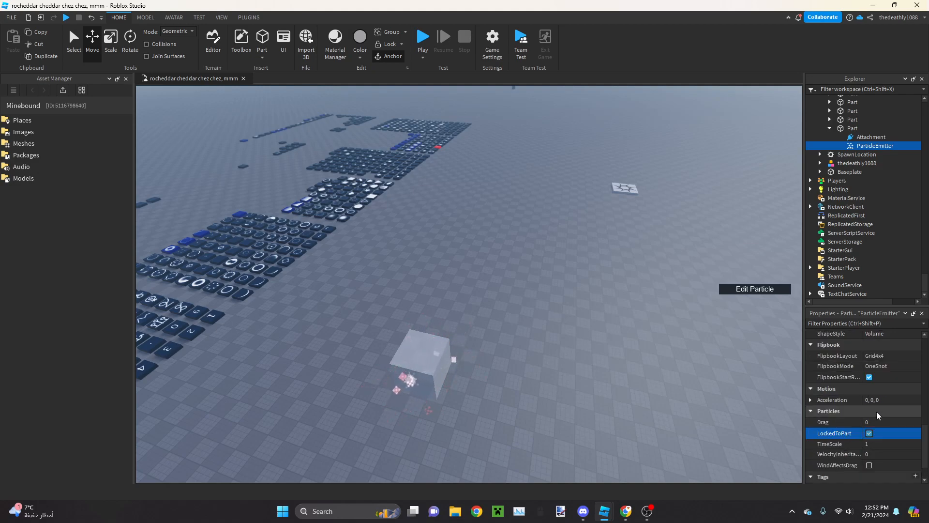
{"action": "scroll", "coordinate": [876, 412], "scroll_direction": "up", "scroll_amount": 4}
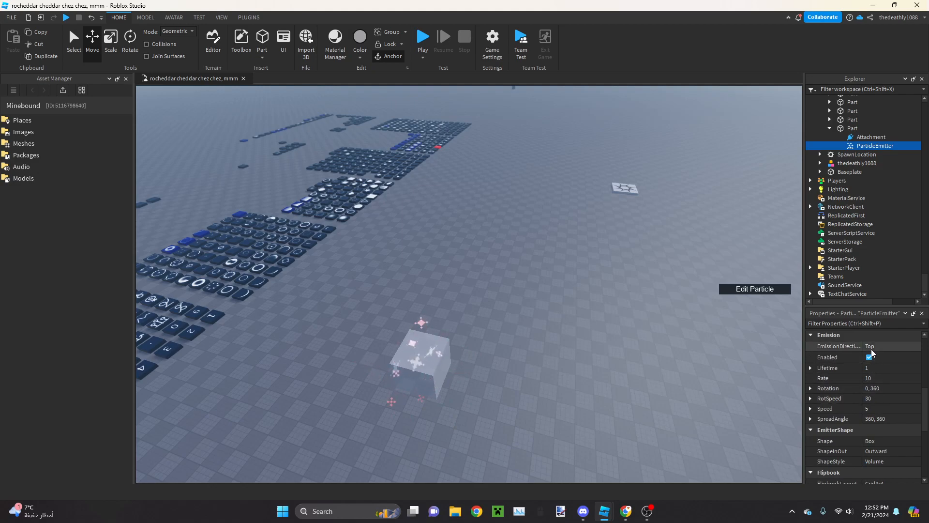
{"action": "left_click", "coordinate": [874, 407]}
{"action": "scroll", "coordinate": [881, 411], "scroll_direction": "down", "scroll_amount": 1}
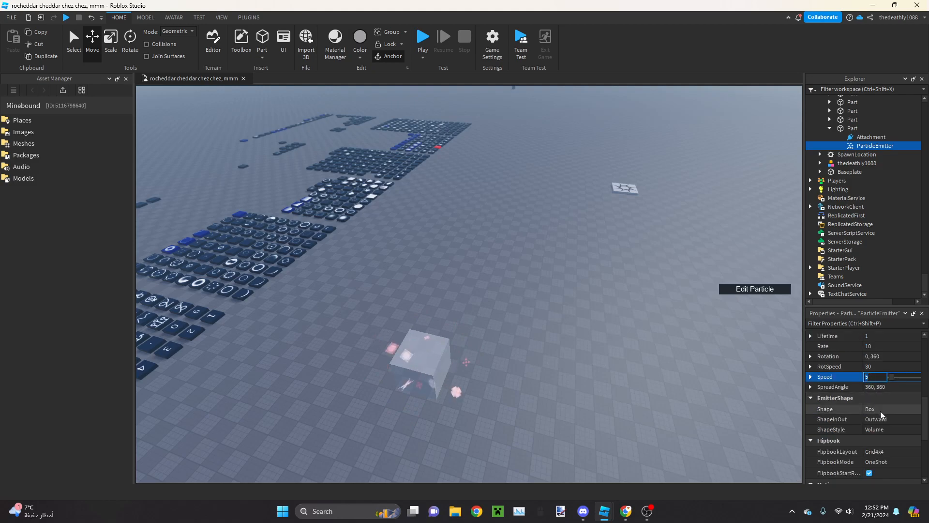
{"action": "scroll", "coordinate": [884, 444], "scroll_direction": "up", "scroll_amount": 2}
{"action": "scroll", "coordinate": [883, 396], "scroll_direction": "up", "scroll_amount": 1}
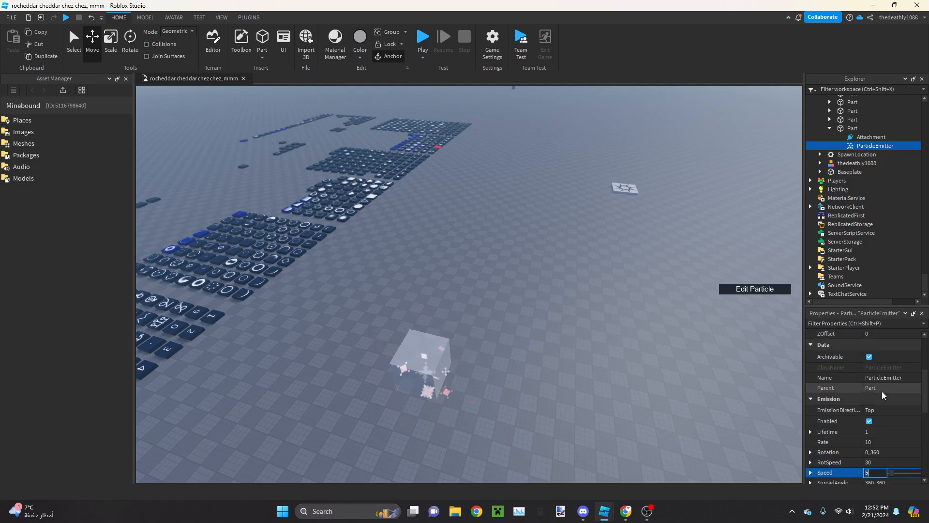
Set the particle emitter's Orientation to VelocityPerpendicular and place the emitter inside the part's Attachment
{"action": "scroll", "coordinate": [882, 391], "scroll_direction": "up", "scroll_amount": 3}
{"action": "left_click", "coordinate": [878, 379]}
{"action": "left_click", "coordinate": [878, 380]}
{"action": "left_click", "coordinate": [893, 408]}
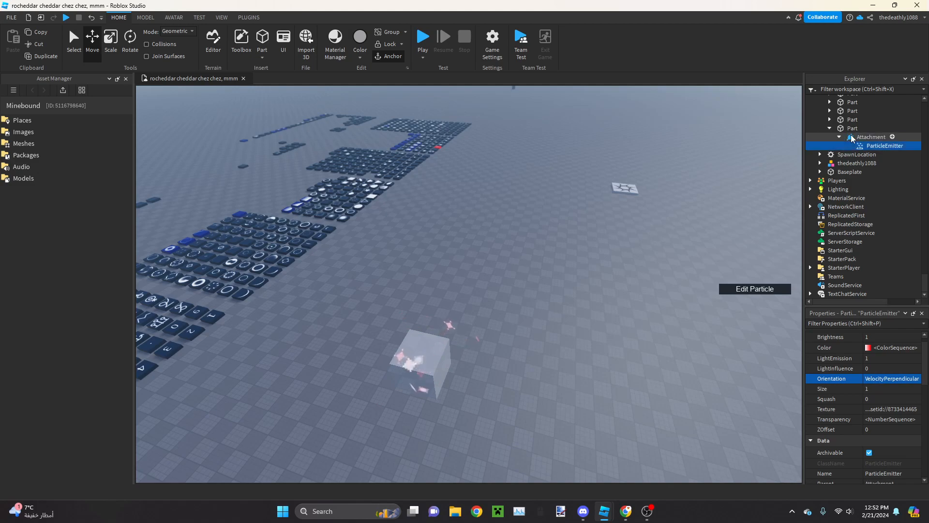
Try a Speed of 0 on the particle emitter and adjust the Speed value again
{"action": "scroll", "coordinate": [887, 417], "scroll_direction": "down", "scroll_amount": 4}
{"action": "left_click", "coordinate": [879, 439]}
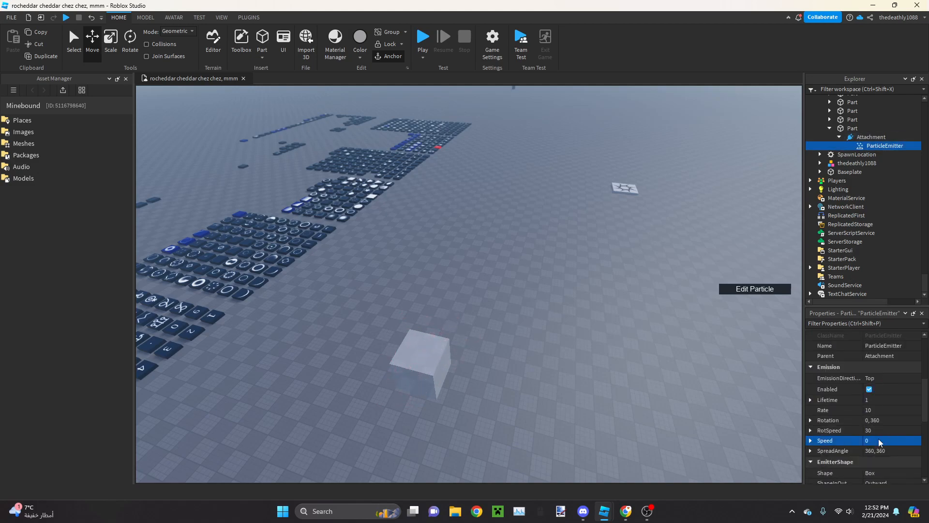
{"action": "left_click", "coordinate": [878, 439]}
Enlarge the particles by setting the emitter's Size first to 5 and finally to 10
{"action": "scroll", "coordinate": [856, 411], "scroll_direction": "up", "scroll_amount": 4}
{"action": "left_click", "coordinate": [871, 390]}
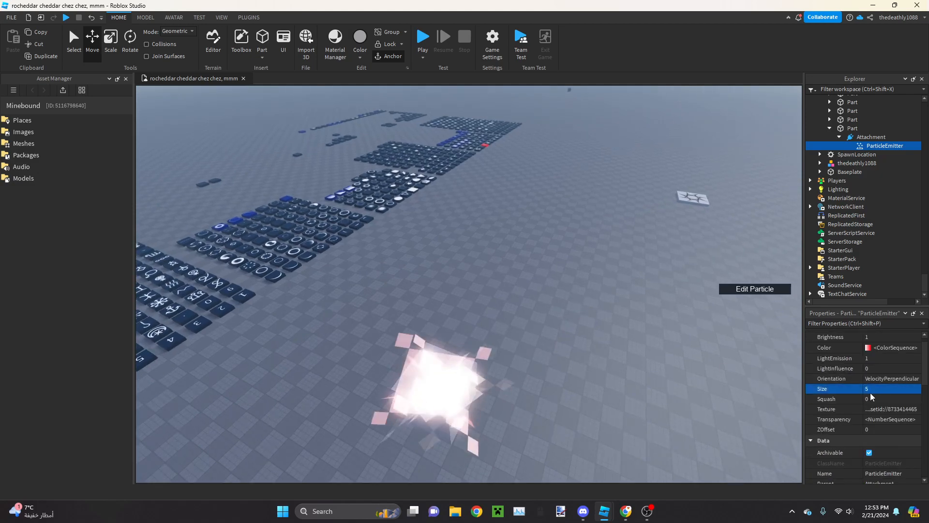
{"action": "right_click_drag", "start_coordinate": [629, 340], "coordinate": [582, 312]}
{"action": "scroll", "coordinate": [582, 311], "scroll_direction": "down", "scroll_amount": 3}
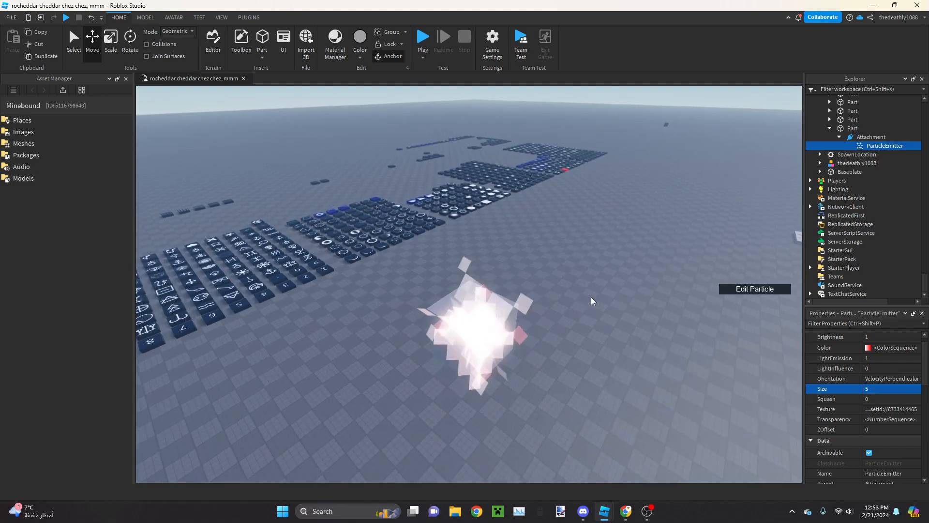
{"action": "key", "text": "Return"}
{"action": "left_click", "coordinate": [870, 390]}
{"action": "key", "text": "Return"}
Change the Transparency of the emitter's part and reselect the emitter to check its flipbook and particle properties
{"action": "left_click", "coordinate": [498, 322]}
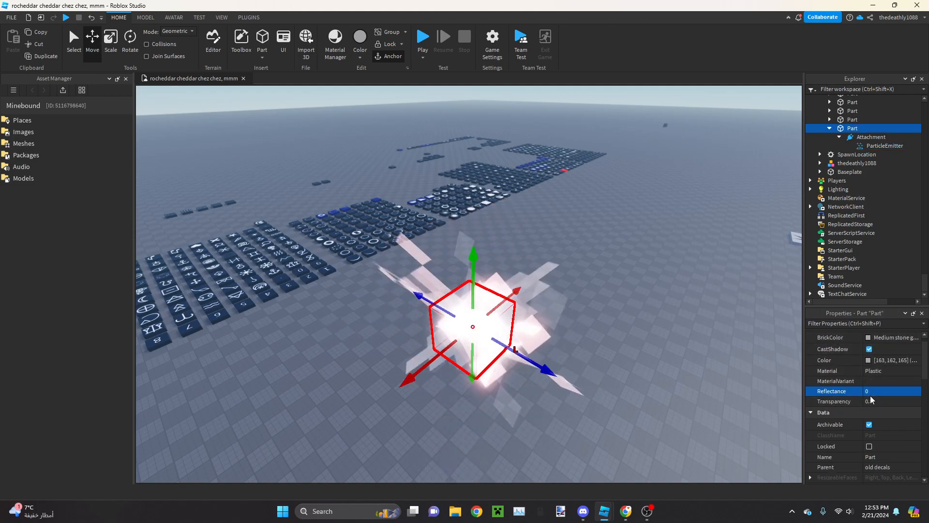
{"action": "left_click", "coordinate": [871, 401]}
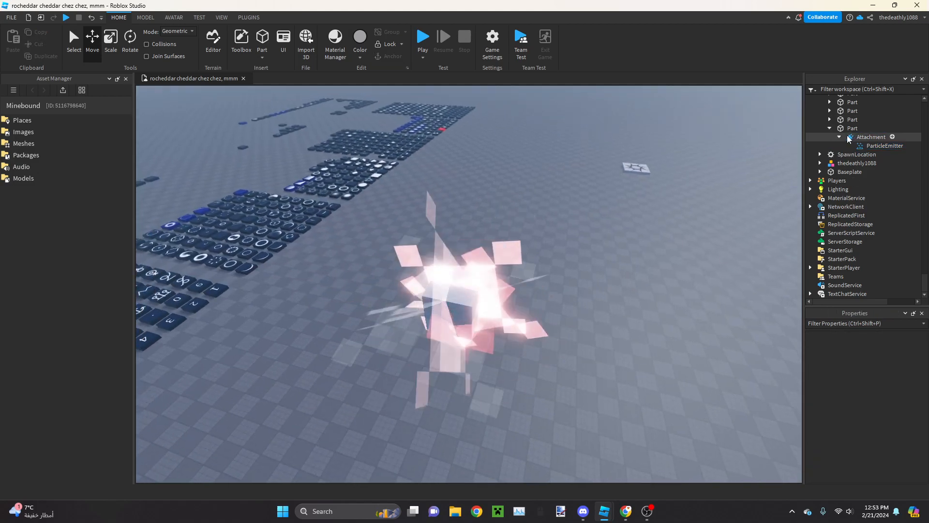
{"action": "left_click", "coordinate": [877, 145]}
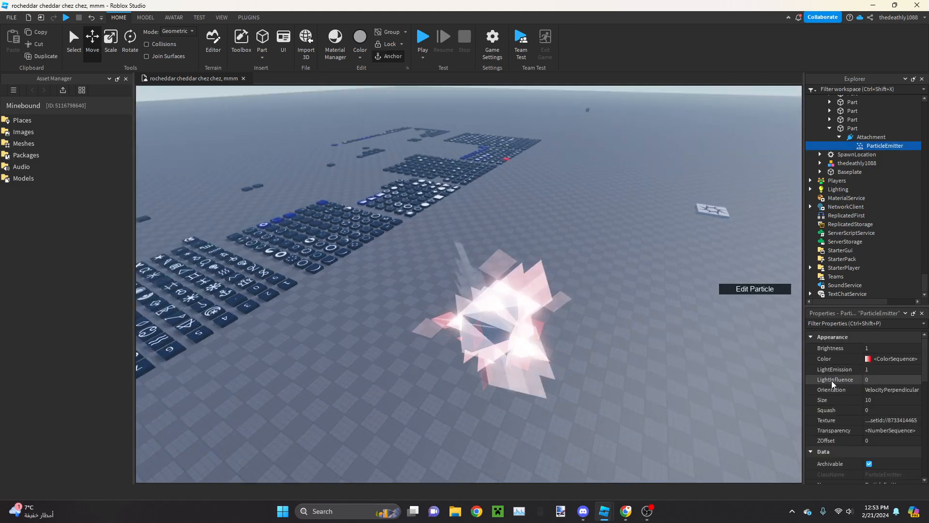
{"action": "scroll", "coordinate": [861, 419], "scroll_direction": "down", "scroll_amount": 6}
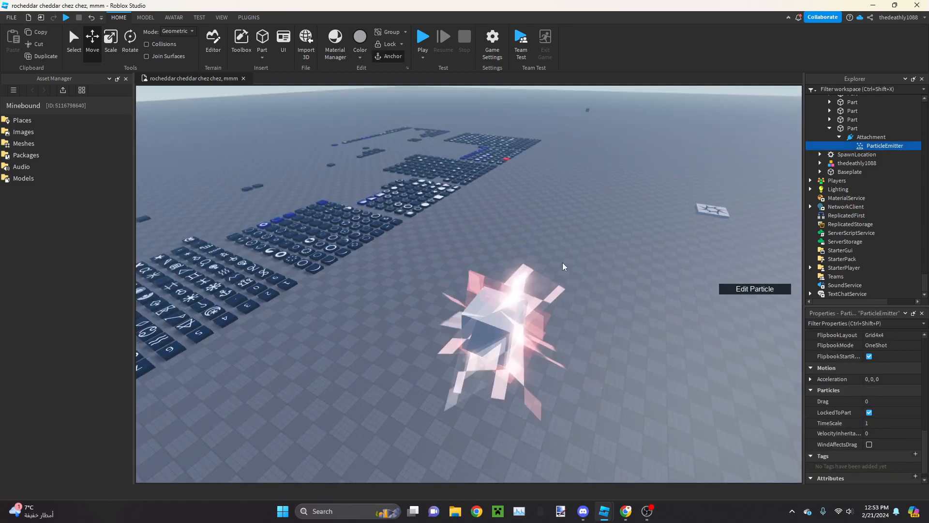
{"action": "right_click_drag", "start_coordinate": [562, 263], "coordinate": [561, 260]}
Fly over to the texture tiles on the baseplate and examine the different flipbook sheets up close
{"action": "left_click", "coordinate": [393, 201]}
{"action": "key", "text": "w"}
{"action": "right_click_drag", "start_coordinate": [393, 202], "coordinate": [400, 203]}
{"action": "scroll", "coordinate": [277, 187], "scroll_direction": "up", "scroll_amount": 8}
{"action": "right_click_drag", "start_coordinate": [298, 196], "coordinate": [297, 195]}
{"action": "scroll", "coordinate": [408, 276], "scroll_direction": "down", "scroll_amount": 8}
{"action": "right_click_drag", "start_coordinate": [408, 275], "coordinate": [410, 276]}
{"action": "scroll", "coordinate": [489, 327], "scroll_direction": "up", "scroll_amount": 8}
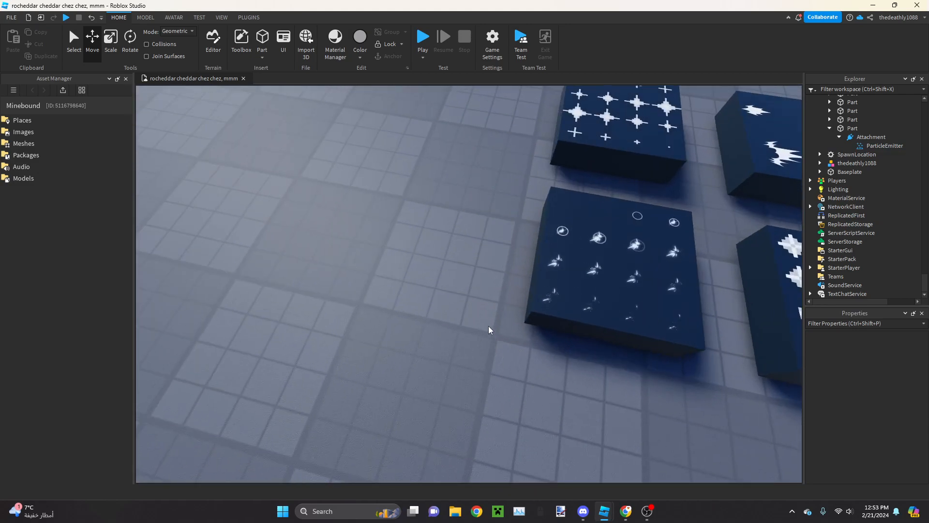
{"action": "scroll", "coordinate": [488, 326], "scroll_direction": "down", "scroll_amount": 8}
{"action": "scroll", "coordinate": [425, 308], "scroll_direction": "up", "scroll_amount": 3}
{"action": "scroll", "coordinate": [425, 308], "scroll_direction": "down", "scroll_amount": 3}
{"action": "scroll", "coordinate": [655, 439], "scroll_direction": "up", "scroll_amount": 4}
{"action": "scroll", "coordinate": [654, 439], "scroll_direction": "down", "scroll_amount": 3}
{"action": "scroll", "coordinate": [499, 355], "scroll_direction": "up", "scroll_amount": 4}
{"action": "scroll", "coordinate": [499, 356], "scroll_direction": "down", "scroll_amount": 5}
{"action": "scroll", "coordinate": [406, 303], "scroll_direction": "up", "scroll_amount": 6}
{"action": "scroll", "coordinate": [406, 303], "scroll_direction": "up", "scroll_amount": 6}
{"action": "right_click_drag", "start_coordinate": [406, 303], "coordinate": [411, 302]}
Focus on a dark flipbook tile in the Shines group and examine its grid of frames up close
{"action": "left_click", "coordinate": [513, 383]}
{"action": "key", "text": "f"}
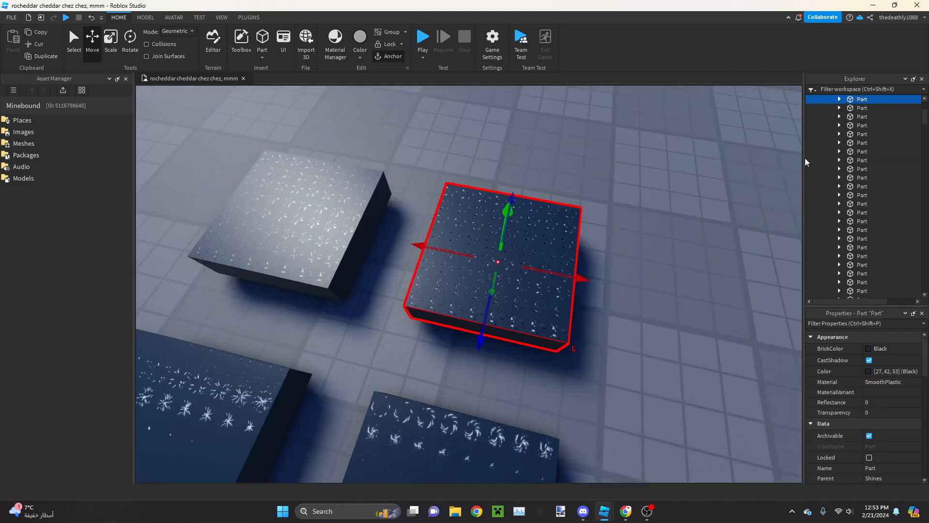
{"action": "scroll", "coordinate": [722, 170], "scroll_direction": "up", "scroll_amount": 4}
{"action": "left_click", "coordinate": [722, 170]}
{"action": "right_click_drag", "start_coordinate": [722, 170], "coordinate": [722, 171]}
{"action": "scroll", "coordinate": [723, 172], "scroll_direction": "up", "scroll_amount": 3}
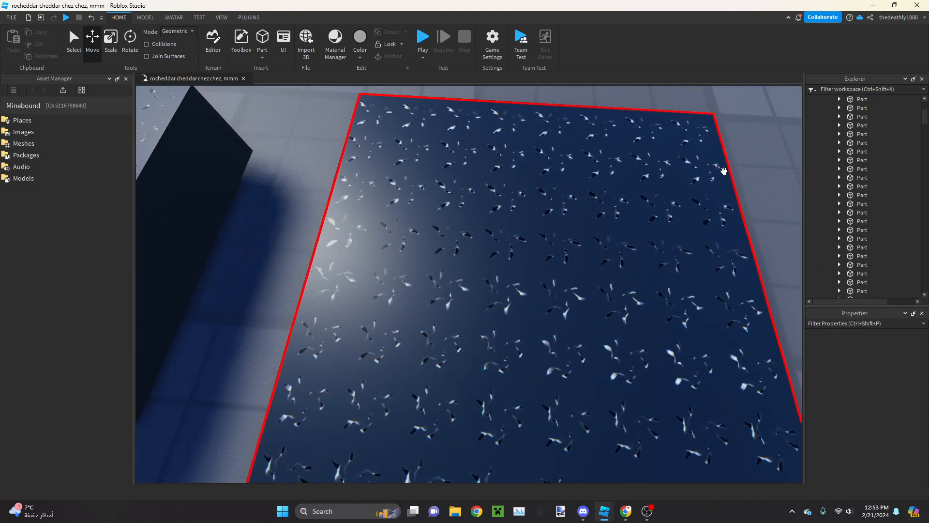
Copy the Texture ID of the dark flipbook tile's decal and return to the emitter's part
{"action": "scroll", "coordinate": [724, 171], "scroll_direction": "down", "scroll_amount": 6}
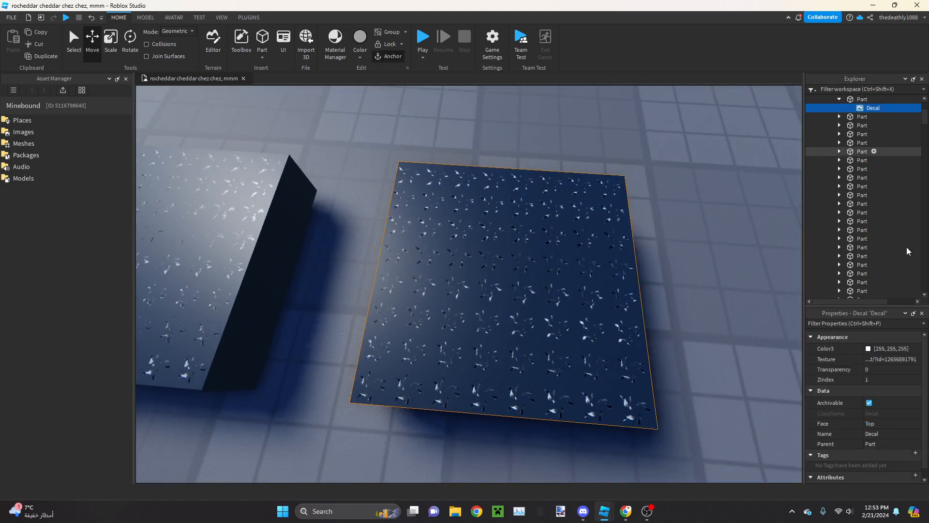
{"action": "left_click", "coordinate": [878, 359]}
{"action": "right_click_drag", "start_coordinate": [649, 311], "coordinate": [647, 312]}
{"action": "key", "text": "s"}
{"action": "left_click", "coordinate": [370, 314]}
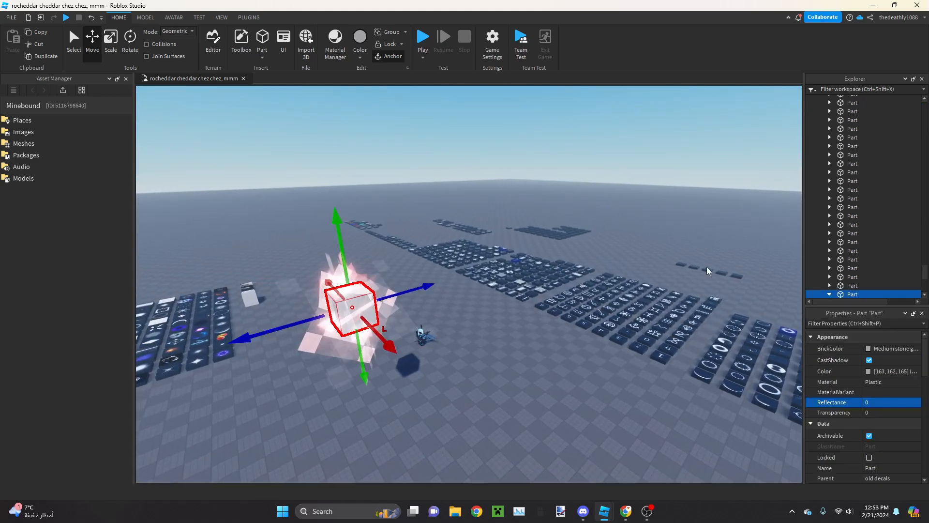
{"action": "scroll", "coordinate": [844, 236], "scroll_direction": "down", "scroll_amount": 4}
{"action": "left_click", "coordinate": [855, 213]}
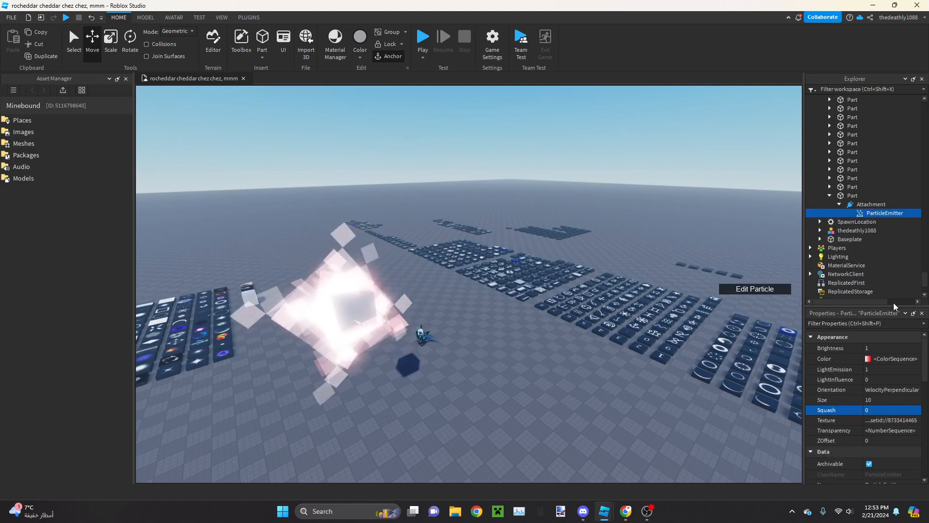
{"action": "left_click", "coordinate": [885, 419]}
{"action": "left_click", "coordinate": [889, 418]}
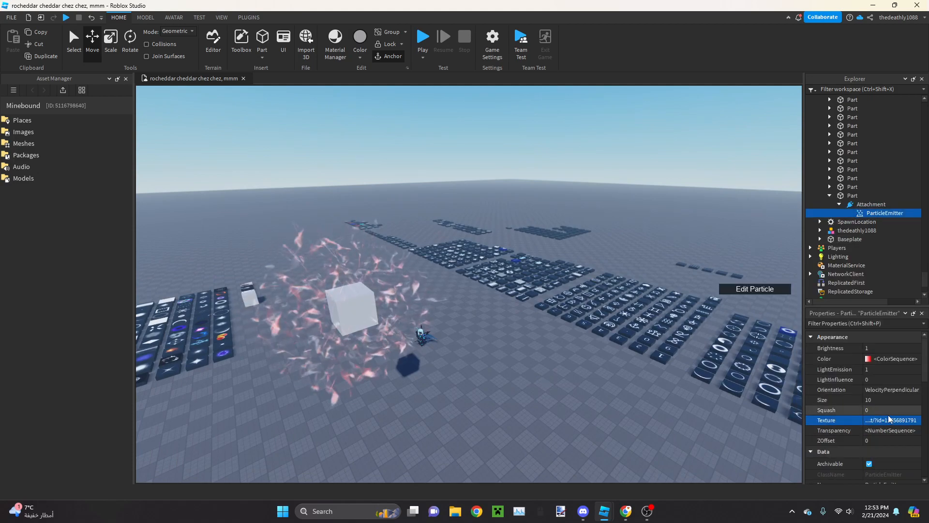
Set the emitter's FlipbookLayout to Grid8x8 and view the animated particles around the cube
{"action": "scroll", "coordinate": [888, 415], "scroll_direction": "down", "scroll_amount": 8}
{"action": "left_click", "coordinate": [880, 411]}
{"action": "left_click", "coordinate": [879, 400]}
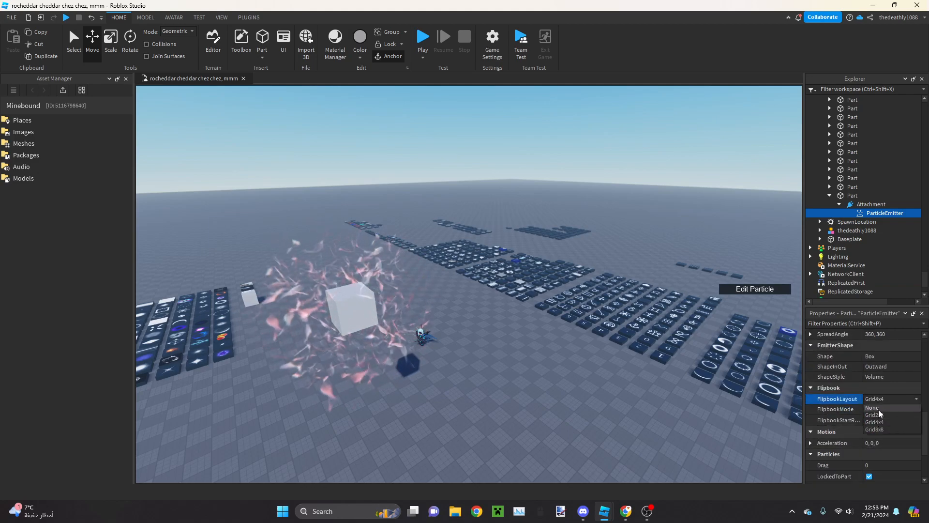
{"action": "left_click", "coordinate": [876, 428]}
{"action": "right_click_drag", "start_coordinate": [529, 338], "coordinate": [494, 325]}
{"action": "key", "text": "w"}
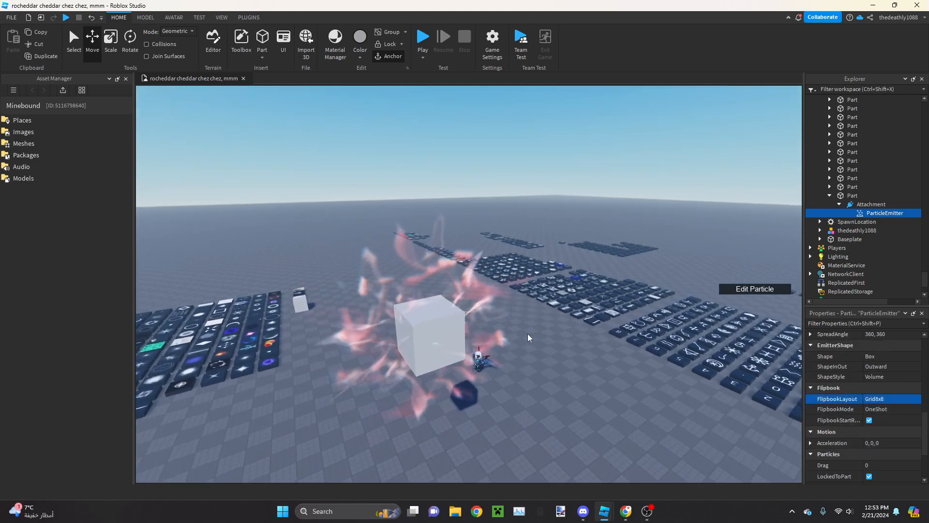
Change the emitter's Color to a light blue, RGB 103, 111, 255
{"action": "scroll", "coordinate": [857, 364], "scroll_direction": "up", "scroll_amount": 8}
{"action": "left_click", "coordinate": [868, 359]}
{"action": "left_click_drag", "start_coordinate": [551, 249], "coordinate": [495, 148]}
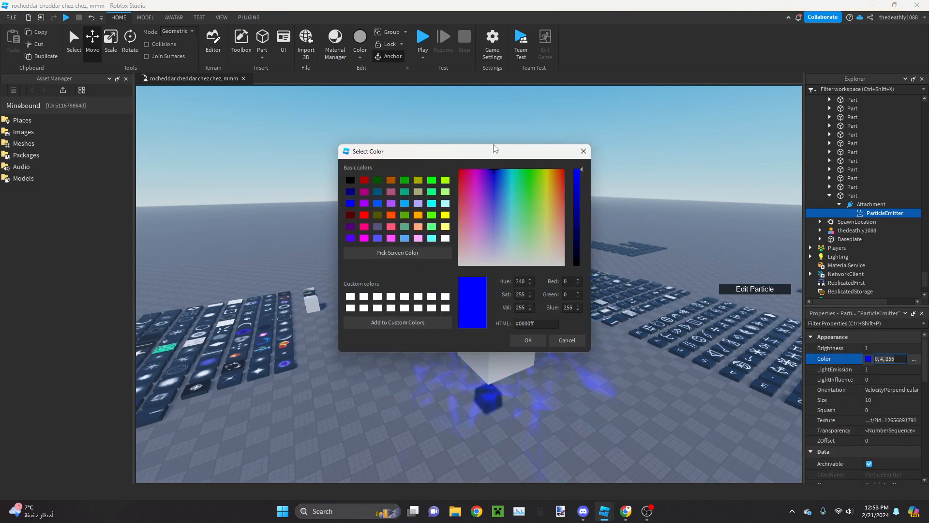
{"action": "left_click_drag", "start_coordinate": [492, 194], "coordinate": [495, 208]}
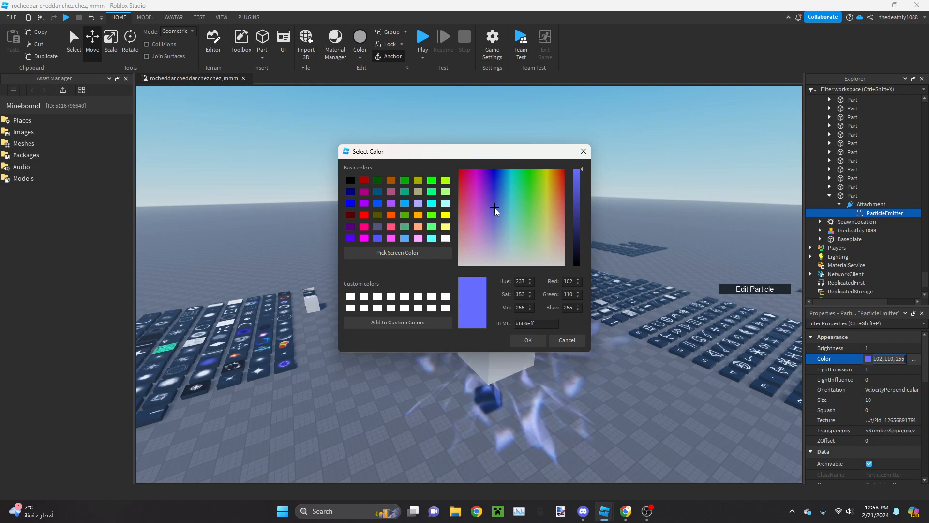
{"action": "left_click", "coordinate": [536, 344]}
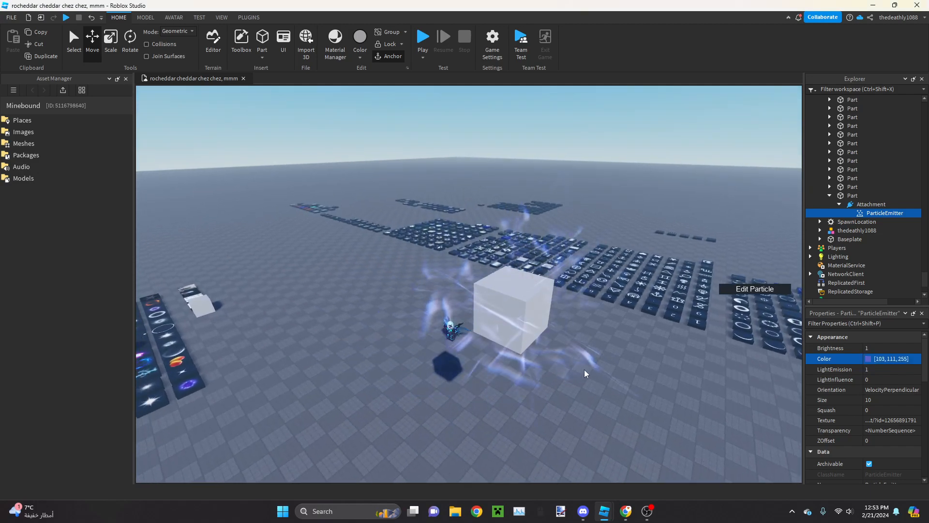
Turn off the emitter's random flipbook start and view the particles from another angle
{"action": "scroll", "coordinate": [885, 417], "scroll_direction": "down", "scroll_amount": 8}
{"action": "scroll", "coordinate": [885, 418], "scroll_direction": "down", "scroll_amount": 3}
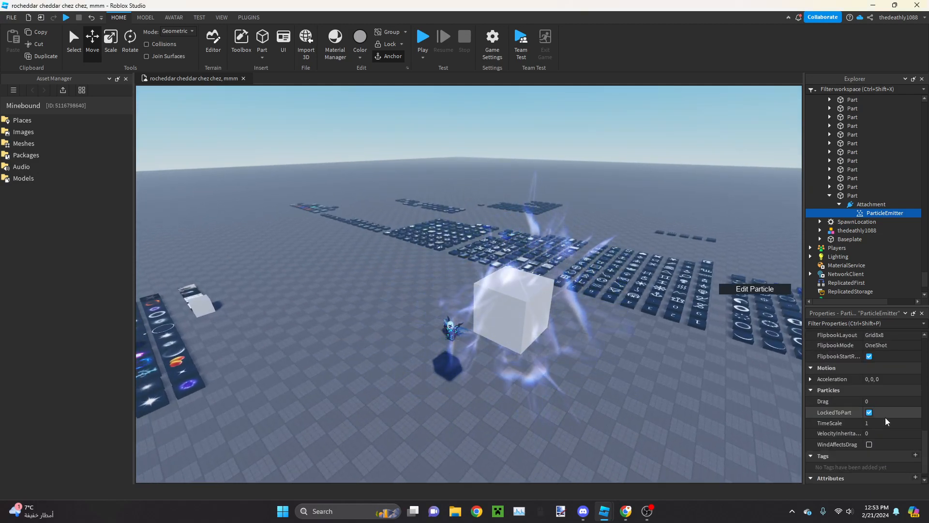
{"action": "left_click", "coordinate": [870, 357]}
{"action": "right_click_drag", "start_coordinate": [555, 352], "coordinate": [643, 359]}
{"action": "scroll", "coordinate": [642, 360], "scroll_direction": "down", "scroll_amount": 1}
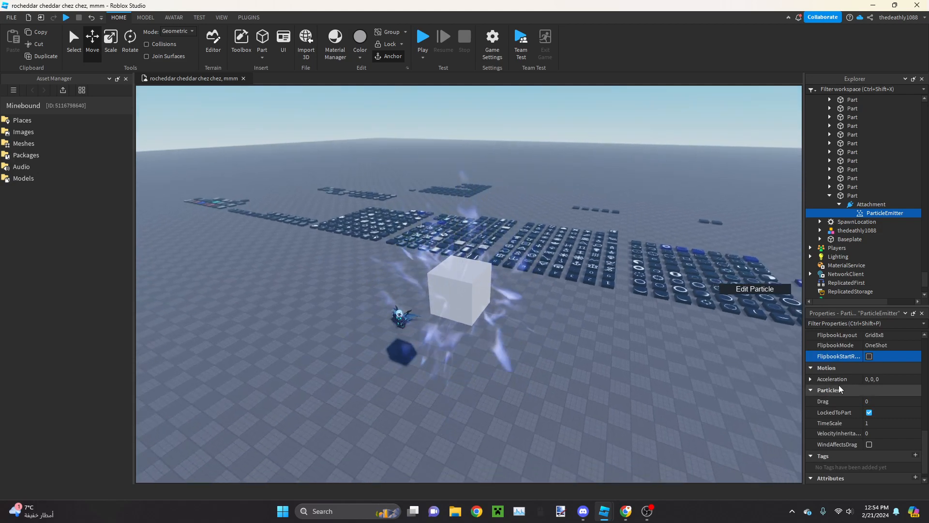
Set the emitter's Lifetime to 2 and its Rate to 4
{"action": "scroll", "coordinate": [843, 384], "scroll_direction": "up", "scroll_amount": 5}
{"action": "left_click", "coordinate": [867, 380]}
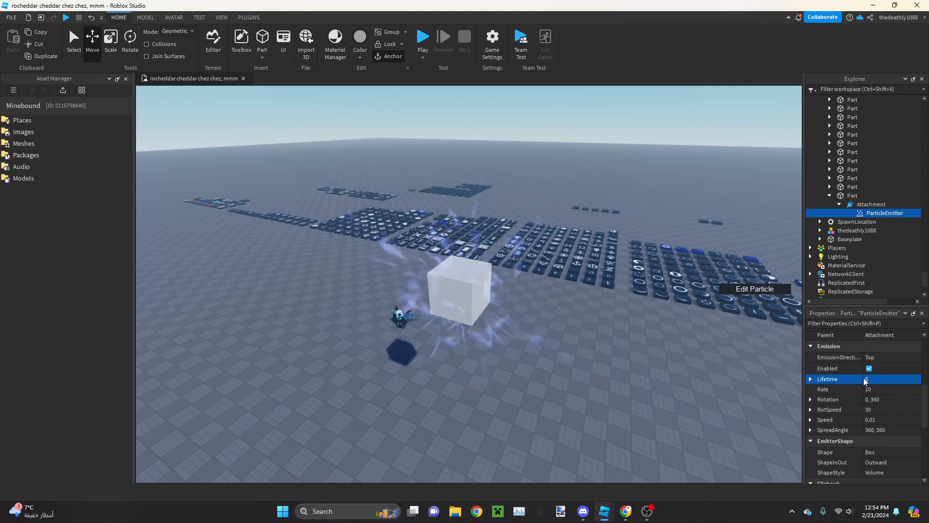
{"action": "type", "text": "2"}
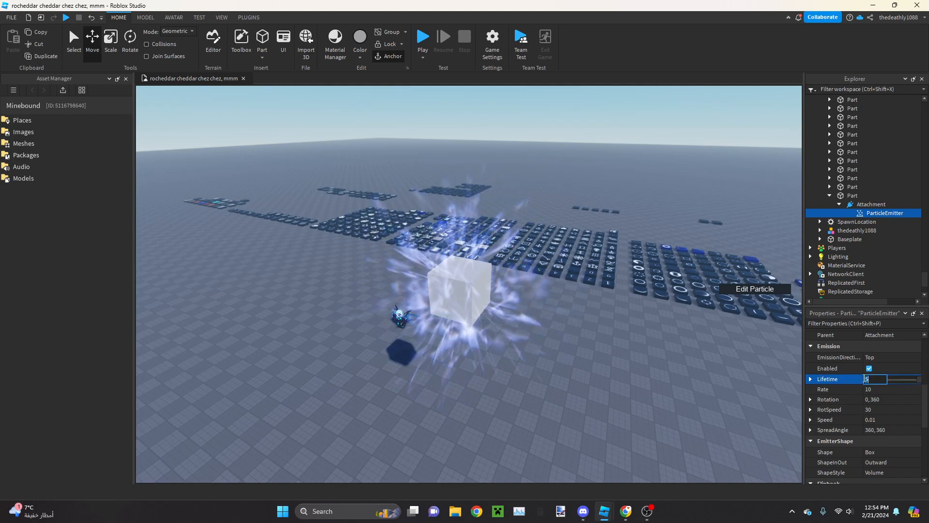
{"action": "key", "text": "Return"}
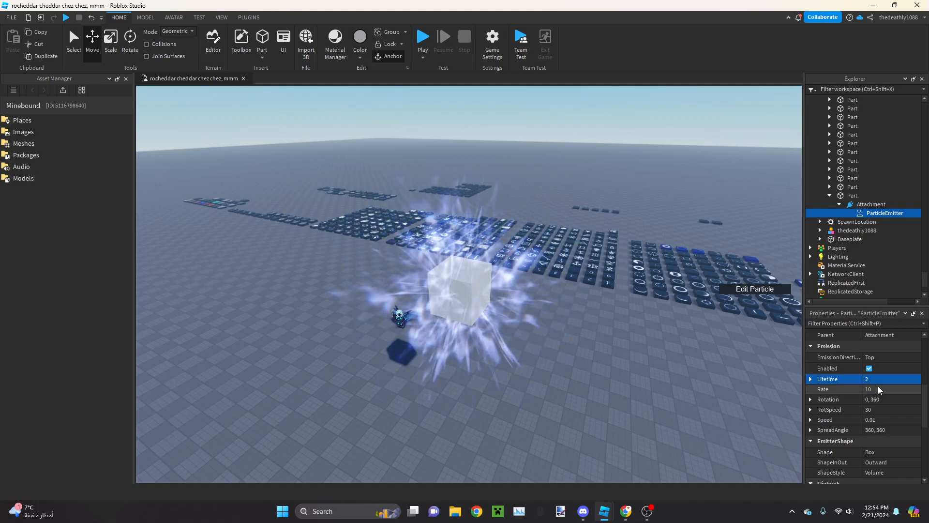
{"action": "left_click", "coordinate": [872, 387]}
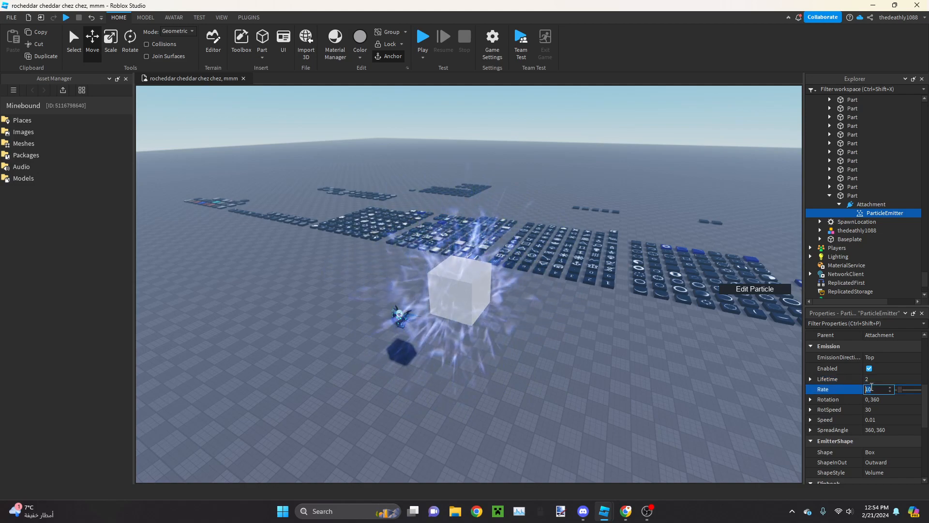
{"action": "scroll", "coordinate": [871, 390], "scroll_direction": "up", "scroll_amount": 3}
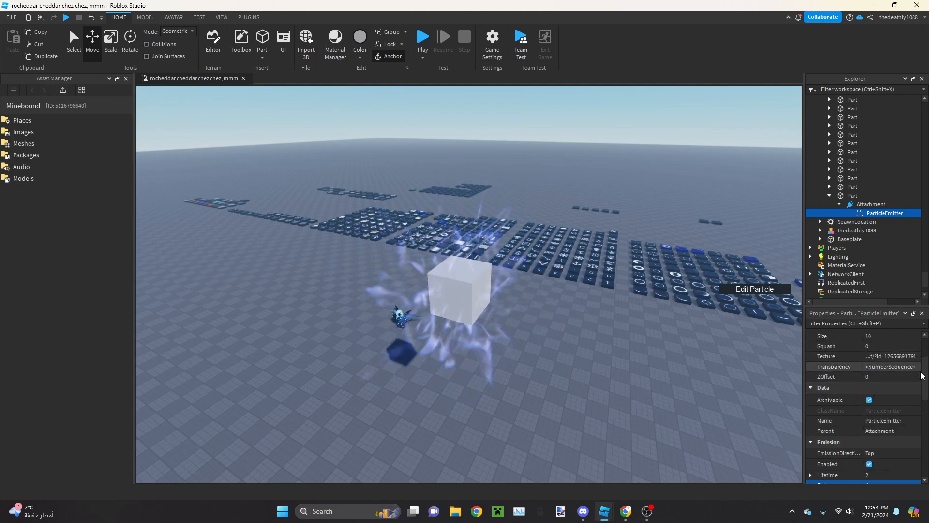
Examine the blue flipbook particles around the cube from near and far
{"action": "right_click_drag", "start_coordinate": [556, 314], "coordinate": [591, 324]}
{"action": "key", "text": "a"}
{"action": "key", "text": "w"}
{"action": "key", "text": "d"}
{"action": "scroll", "coordinate": [544, 332], "scroll_direction": "down", "scroll_amount": 1}
{"action": "scroll", "coordinate": [550, 342], "scroll_direction": "up", "scroll_amount": 1}
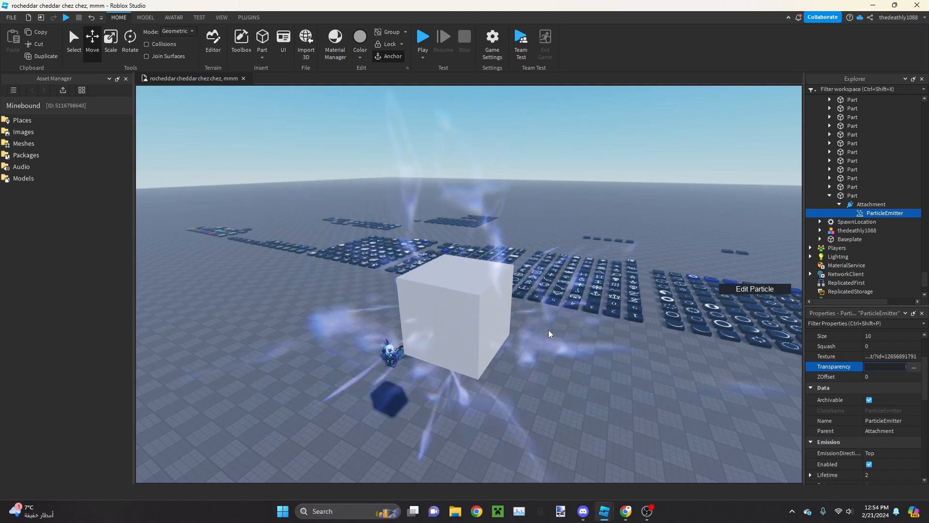
{"action": "scroll", "coordinate": [557, 331], "scroll_direction": "down", "scroll_amount": 2}
{"action": "right_click_drag", "start_coordinate": [558, 331], "coordinate": [558, 335]}
{"action": "key", "text": "w"}
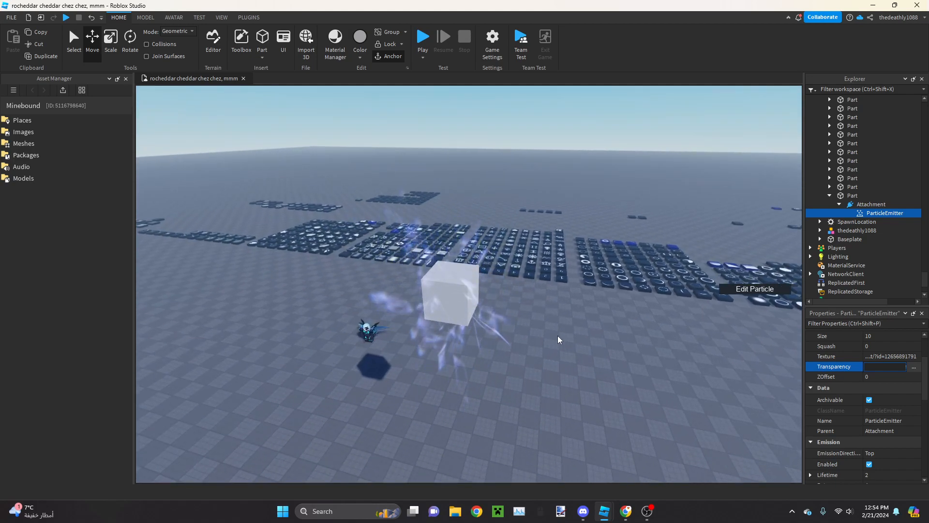
Set the emitter's Size to 1 and look around the cube
{"action": "scroll", "coordinate": [869, 369], "scroll_direction": "up", "scroll_amount": 1}
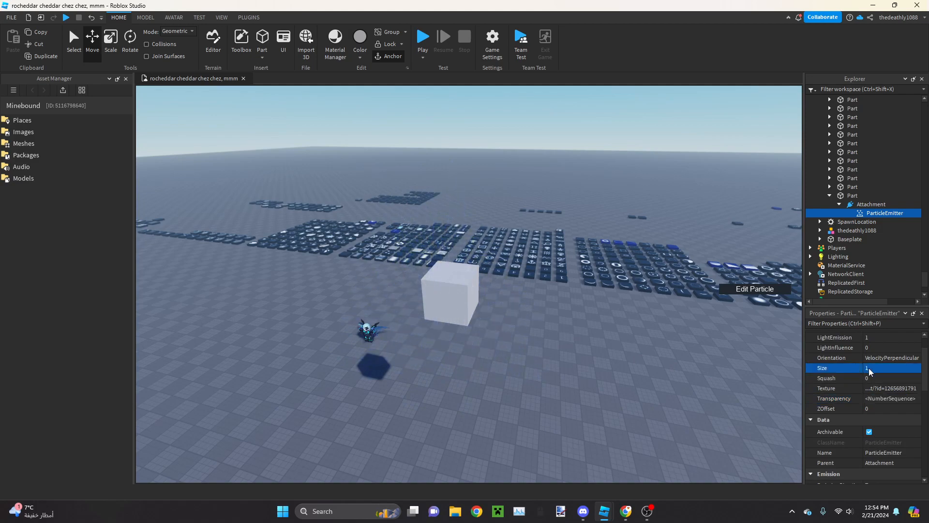
{"action": "right_click_drag", "start_coordinate": [567, 309], "coordinate": [573, 311]}
{"action": "key", "text": "w"}
{"action": "key", "text": "s"}
Set the emitter's FlipbookLayout to None
{"action": "scroll", "coordinate": [896, 391], "scroll_direction": "down", "scroll_amount": 7}
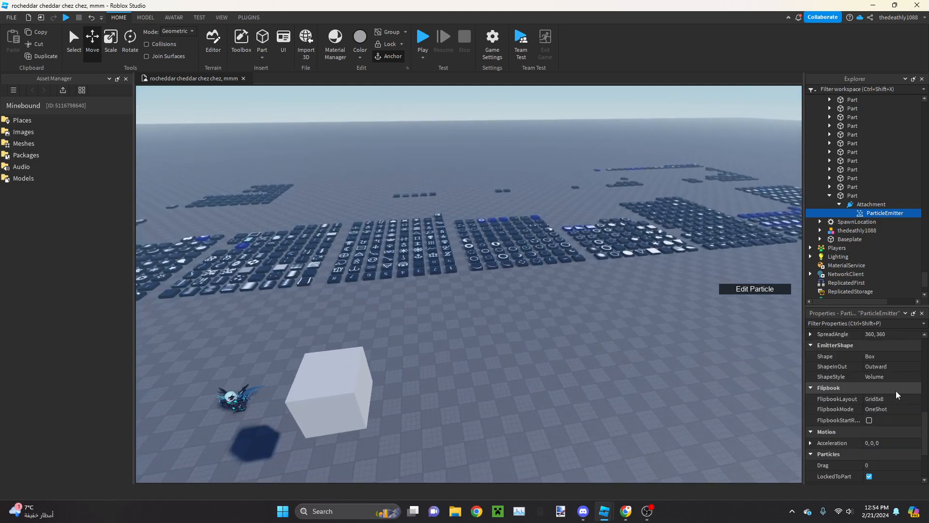
{"action": "left_click", "coordinate": [885, 403]}
{"action": "left_click", "coordinate": [885, 403]}
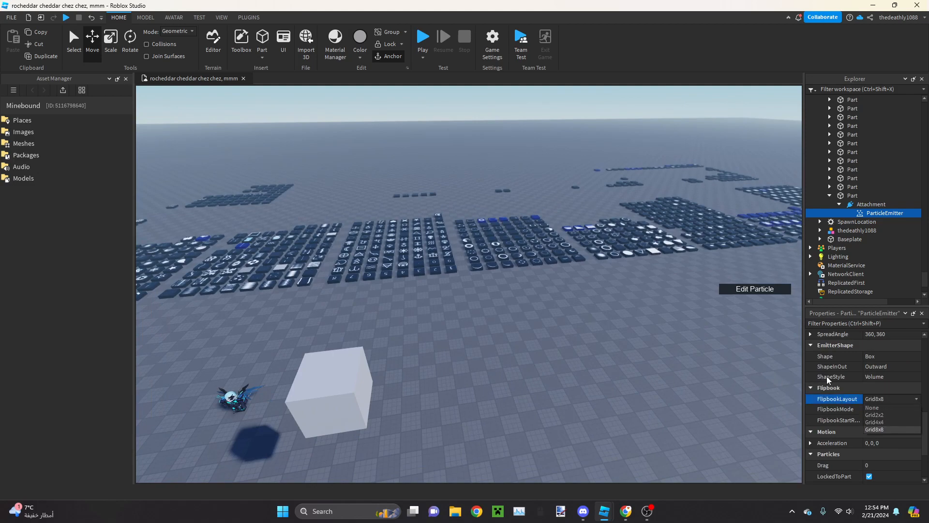
{"action": "left_click", "coordinate": [871, 408]}
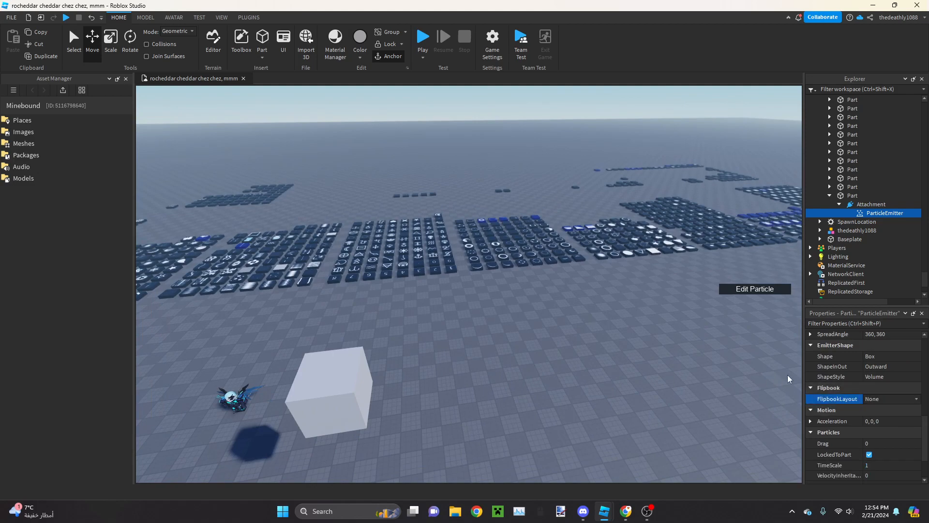
Find the tile with the round speckled burst among the texture tiles and copy its decal's Texture ID
{"action": "right_click_drag", "start_coordinate": [631, 340], "coordinate": [626, 338]}
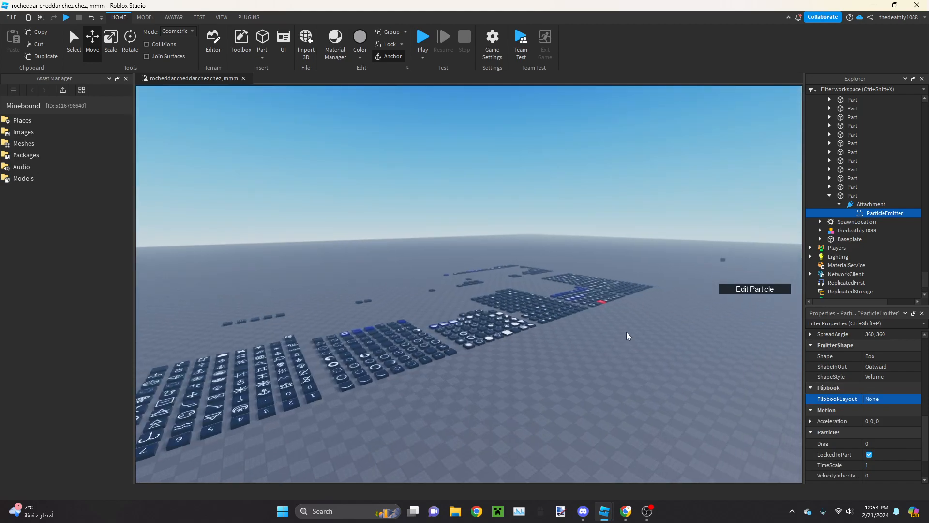
{"action": "scroll", "coordinate": [605, 279], "scroll_direction": "up", "scroll_amount": 5}
{"action": "scroll", "coordinate": [604, 279], "scroll_direction": "up", "scroll_amount": 5}
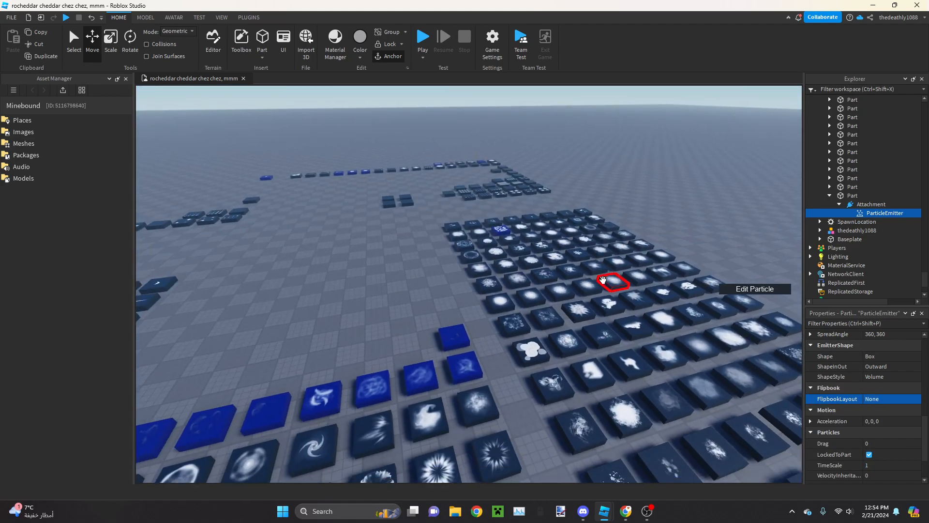
{"action": "scroll", "coordinate": [604, 279], "scroll_direction": "up", "scroll_amount": 5}
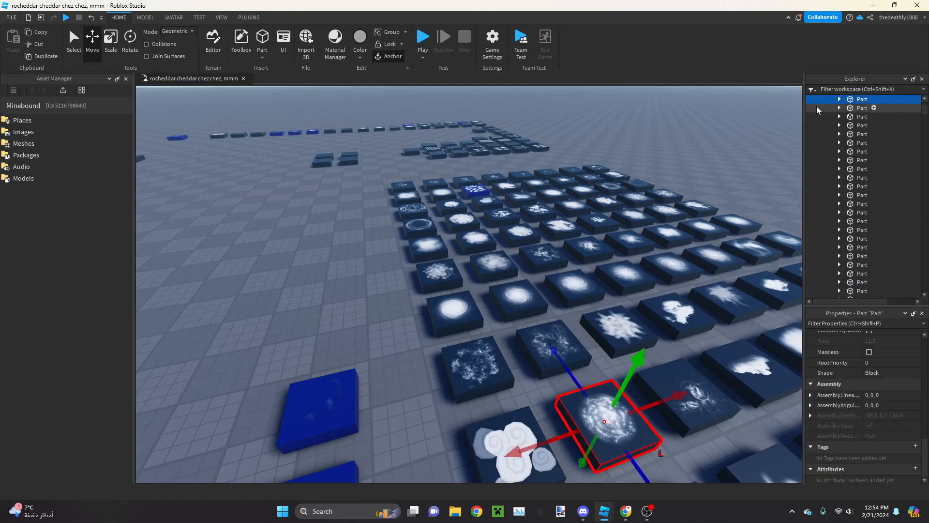
{"action": "left_click", "coordinate": [840, 99]}
{"action": "left_click", "coordinate": [849, 111]}
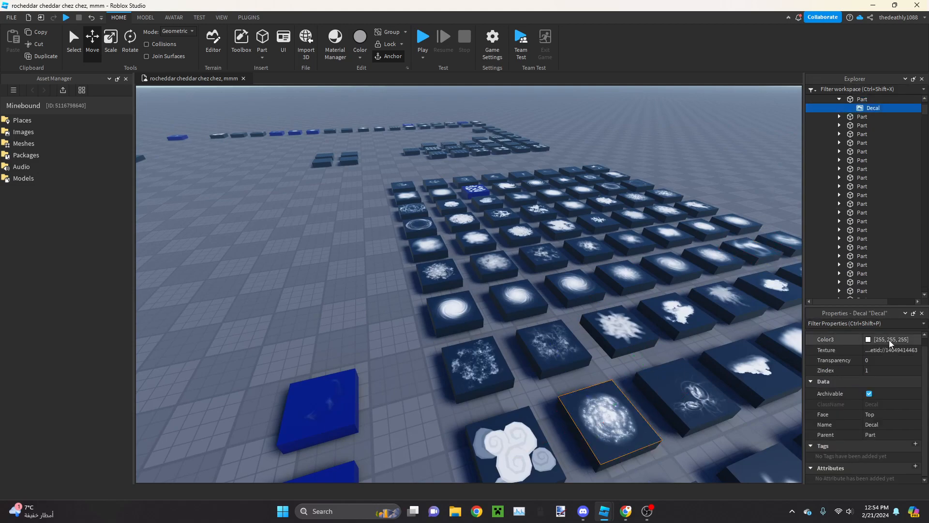
{"action": "left_click", "coordinate": [889, 349]}
{"action": "left_click", "coordinate": [322, 237]}
{"action": "right_click_drag", "start_coordinate": [324, 238], "coordinate": [349, 248]}
{"action": "scroll", "coordinate": [670, 290], "scroll_direction": "down", "scroll_amount": 7}
{"action": "right_click_drag", "start_coordinate": [547, 263], "coordinate": [455, 216]}
{"action": "key", "text": "w"}
{"action": "key", "text": "w"}
{"action": "left_click", "coordinate": [425, 307]}
{"action": "scroll", "coordinate": [785, 173], "scroll_direction": "down", "scroll_amount": 2}
{"action": "scroll", "coordinate": [833, 183], "scroll_direction": "down", "scroll_amount": 5}
{"action": "left_click", "coordinate": [847, 188]}
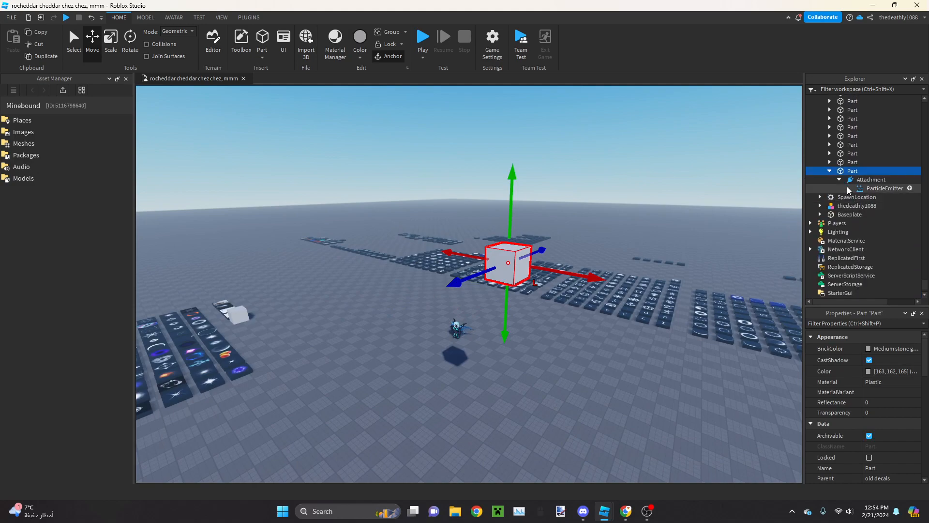
{"action": "left_click", "coordinate": [884, 420]}
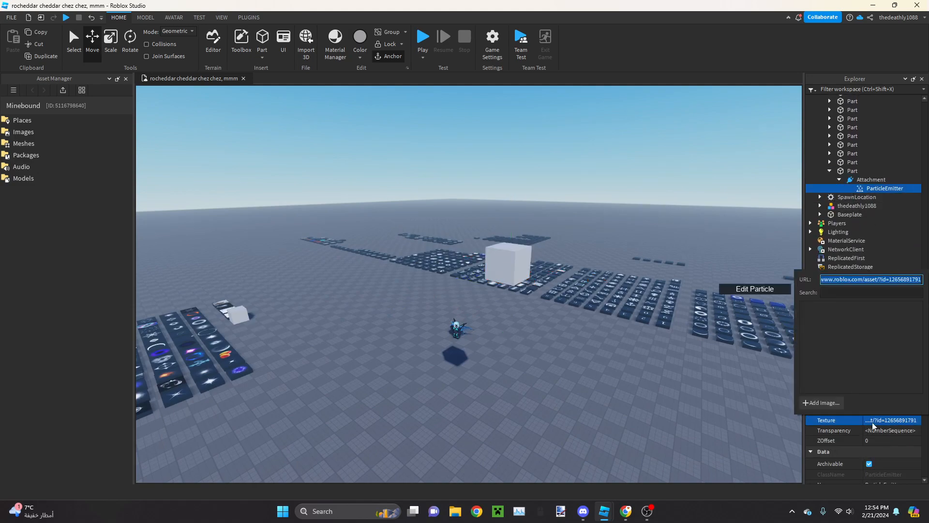
{"action": "left_click", "coordinate": [872, 422]}
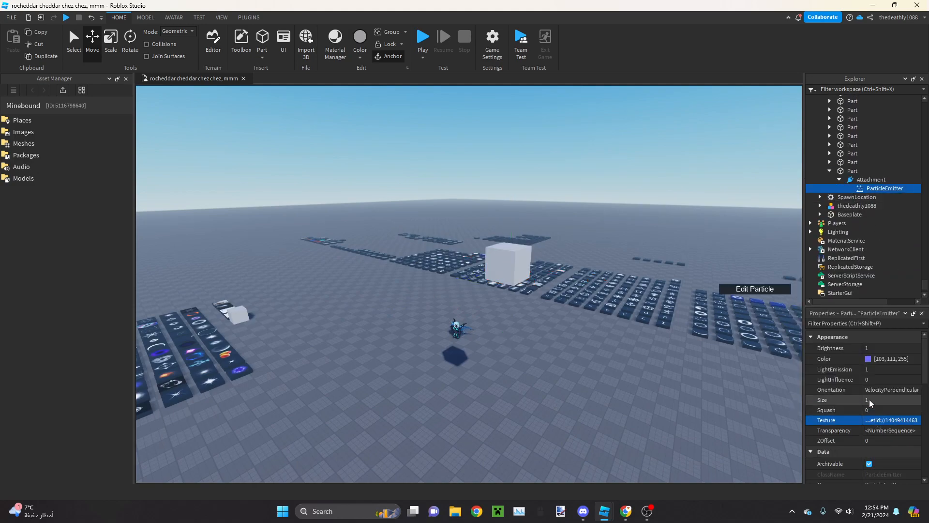
Set the emitter's Speed to 5 and view the particles around the cube
{"action": "scroll", "coordinate": [870, 414], "scroll_direction": "down", "scroll_amount": 4}
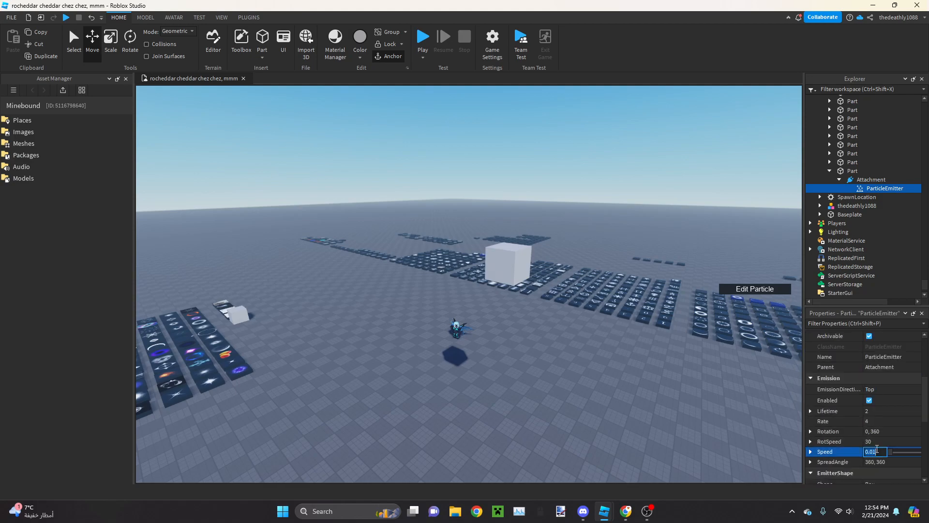
{"action": "type", "text": "5"}
{"action": "key", "text": "Return"}
{"action": "scroll", "coordinate": [685, 350], "scroll_direction": "up", "scroll_amount": 3}
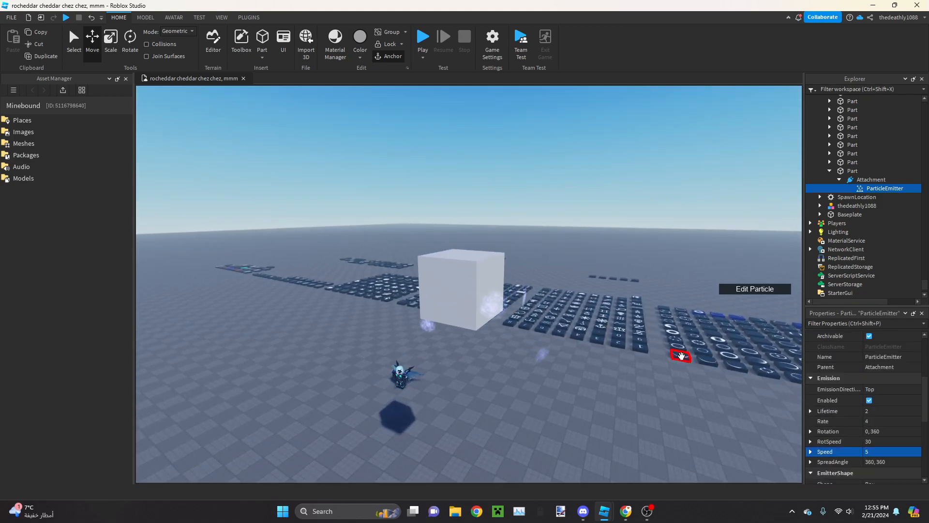
{"action": "scroll", "coordinate": [860, 417], "scroll_direction": "up", "scroll_amount": 4}
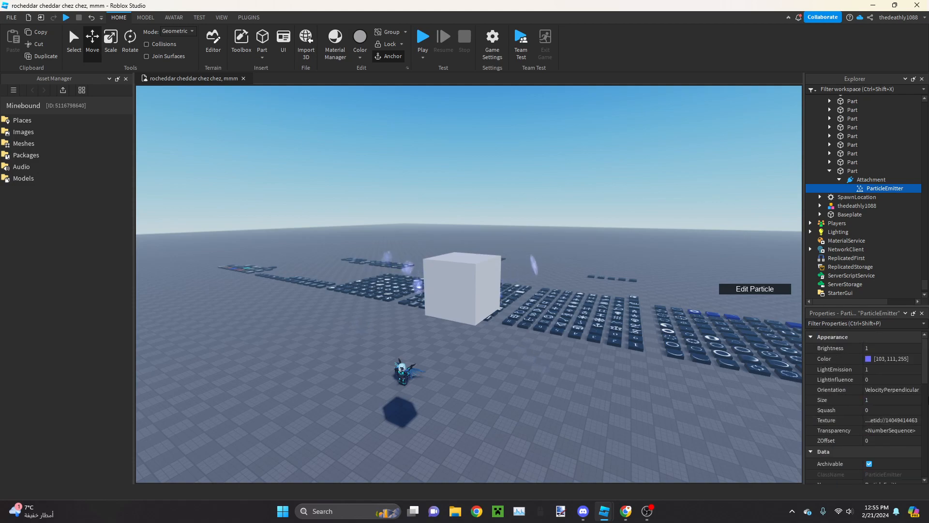
Reshape the emitter's Transparency curve by moving the middle keypoint to time 0.901 and value 1
{"action": "left_click", "coordinate": [914, 431]}
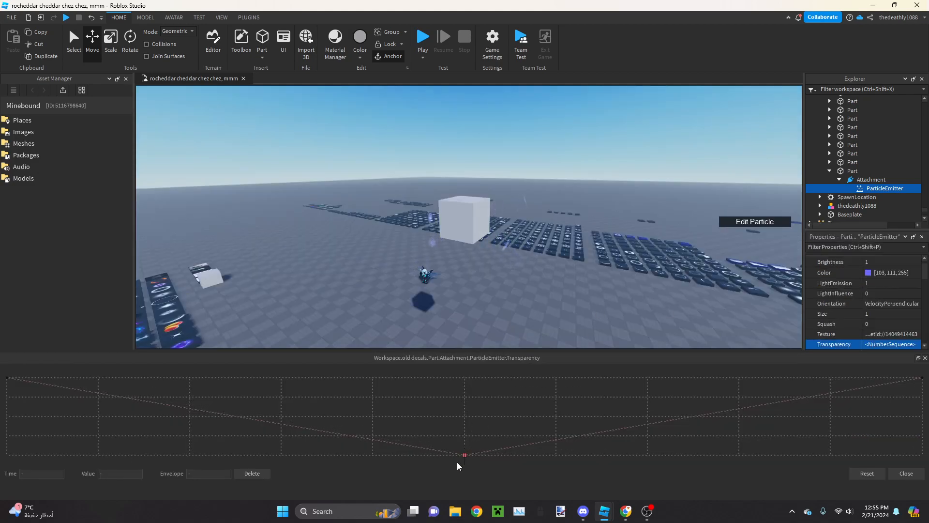
{"action": "left_click_drag", "start_coordinate": [464, 455], "coordinate": [878, 455]}
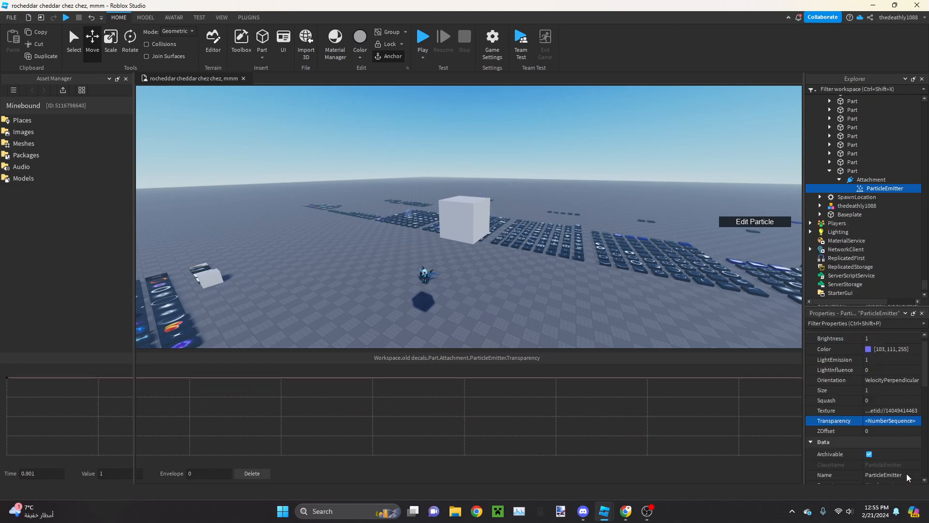
{"action": "left_click", "coordinate": [906, 474]}
Set the ParticleEmitter's Size to 3 and its Rate to 97979768
{"action": "left_click", "coordinate": [877, 389]}
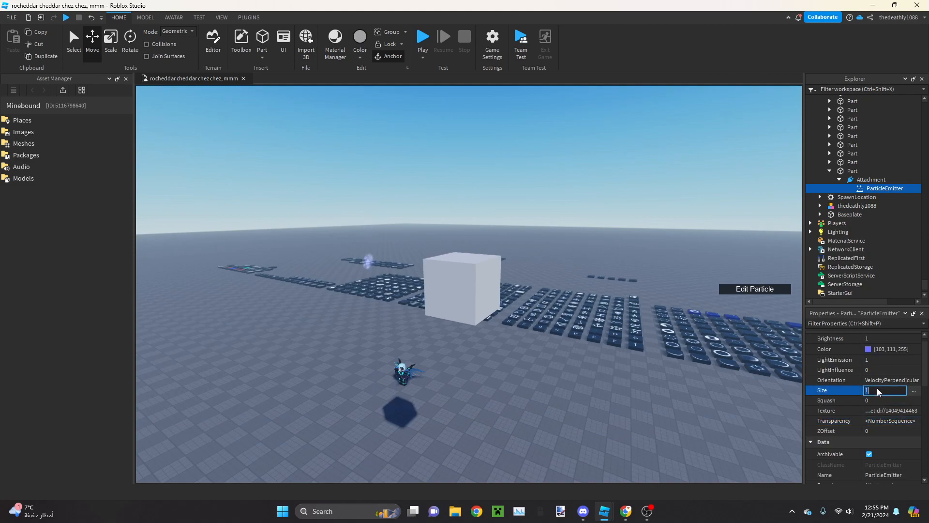
{"action": "type", "text": "3"}
{"action": "key", "text": "Return"}
{"action": "scroll", "coordinate": [879, 391], "scroll_direction": "down", "scroll_amount": 3}
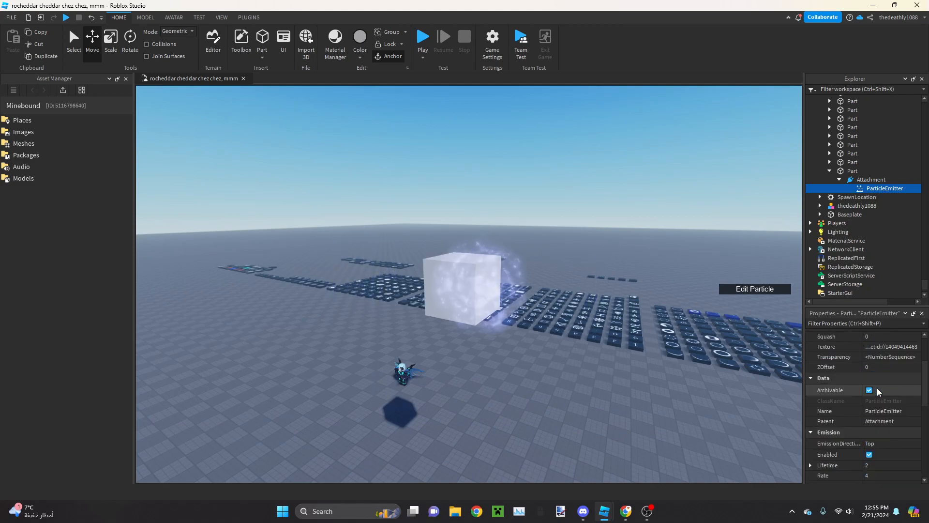
{"action": "left_click", "coordinate": [877, 443]}
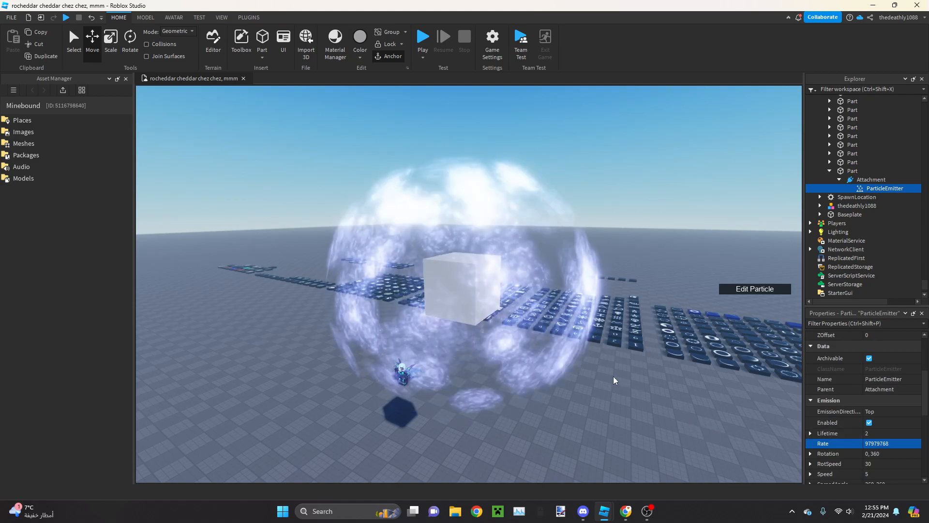
Examine the dense particle sphere around the cube from different distances and angles
{"action": "right_click_drag", "start_coordinate": [614, 376], "coordinate": [614, 376]}
{"action": "key", "text": "s"}
{"action": "left_click", "coordinate": [519, 268]}
{"action": "key", "text": "f"}
{"action": "scroll", "coordinate": [521, 287], "scroll_direction": "down", "scroll_amount": 5}
{"action": "left_click", "coordinate": [545, 323]}
{"action": "scroll", "coordinate": [553, 326], "scroll_direction": "down", "scroll_amount": 2}
{"action": "right_click_drag", "start_coordinate": [553, 327], "coordinate": [554, 327]}
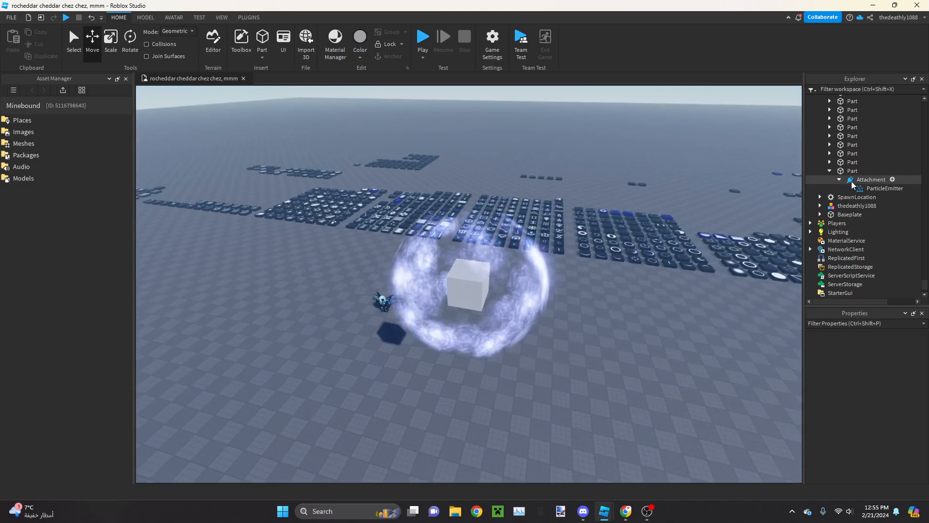
Add a keypoint near the end of the emitter's Transparency curve, about time 0.96, and move it to a value of about 0.46
{"action": "left_click", "coordinate": [879, 188]}
{"action": "scroll", "coordinate": [890, 396], "scroll_direction": "down", "scroll_amount": 3}
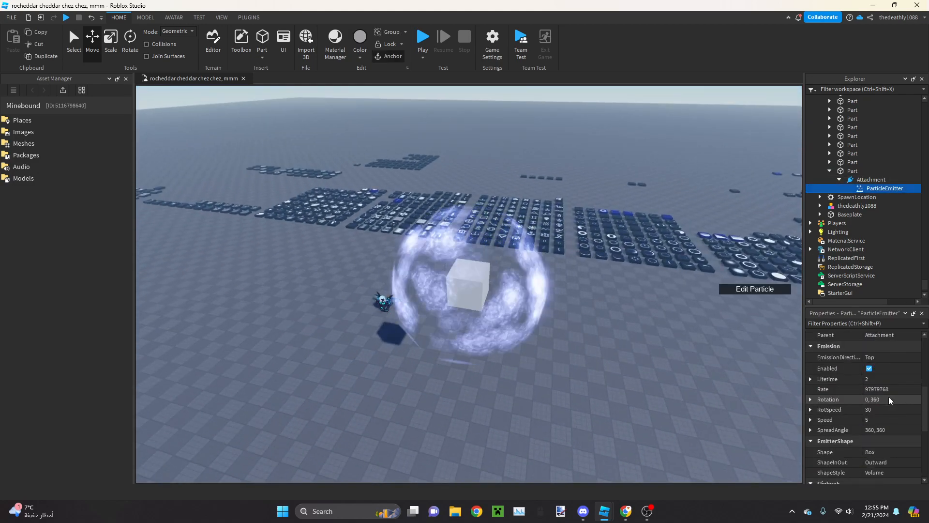
{"action": "scroll", "coordinate": [886, 385], "scroll_direction": "up", "scroll_amount": 3}
{"action": "left_click", "coordinate": [890, 383]}
{"action": "left_click", "coordinate": [917, 384]}
{"action": "left_click", "coordinate": [887, 455]}
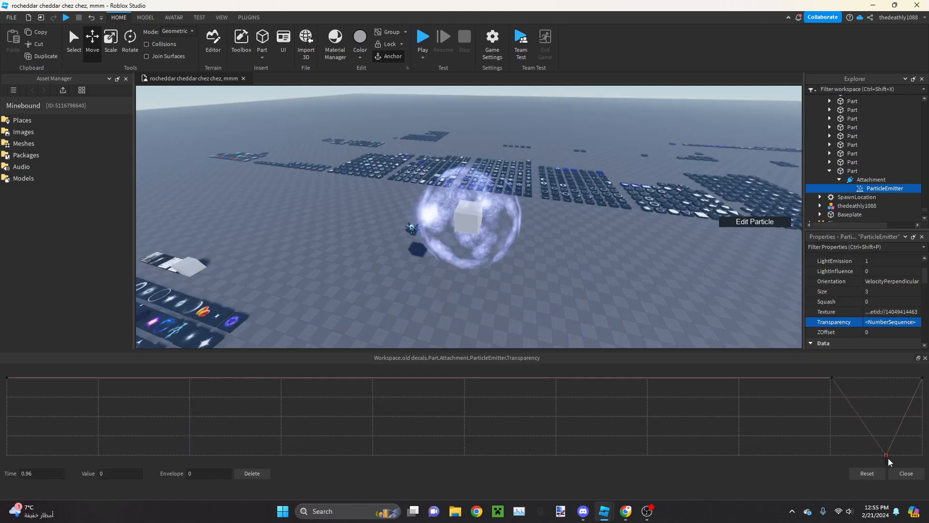
{"action": "left_click_drag", "start_coordinate": [887, 455], "coordinate": [881, 419]}
{"action": "left_click", "coordinate": [915, 474]}
Set the ParticleEmitter's Size to 5
{"action": "scroll", "coordinate": [894, 433], "scroll_direction": "down", "scroll_amount": 4}
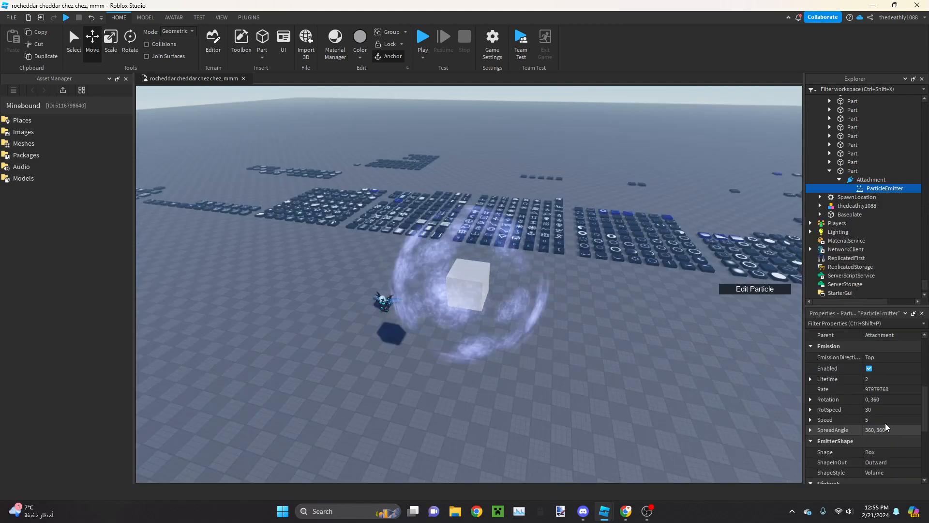
{"action": "scroll", "coordinate": [884, 406], "scroll_direction": "up", "scroll_amount": 1}
{"action": "right_click_drag", "start_coordinate": [518, 260], "coordinate": [524, 265]}
{"action": "scroll", "coordinate": [895, 400], "scroll_direction": "up", "scroll_amount": 3}
{"action": "left_click", "coordinate": [889, 400]}
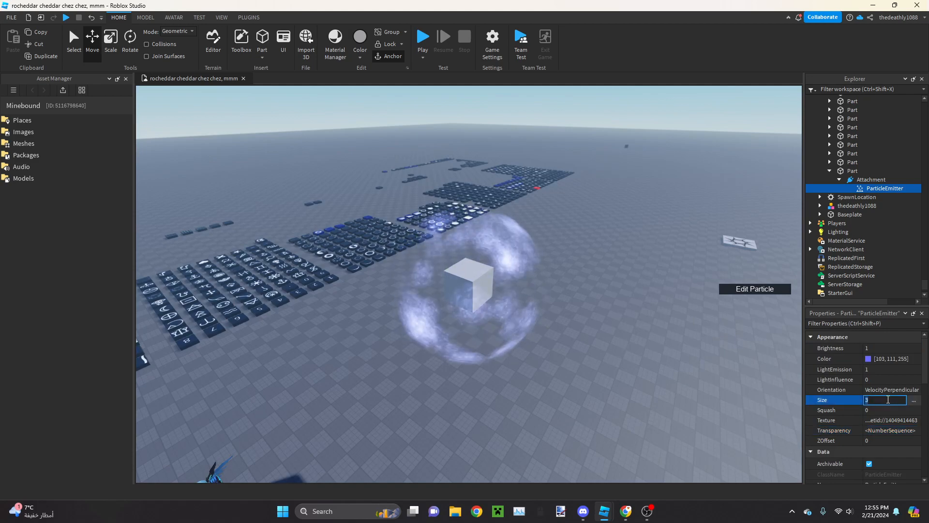
{"action": "type", "text": "5"}
{"action": "key", "text": "Return"}
Duplicate the ParticleEmitter within the attachment and view the combined particles from inside and outside the sphere
{"action": "right_click_drag", "start_coordinate": [560, 316], "coordinate": [563, 338]}
{"action": "key", "text": "ctrl+d"}
{"action": "left_click", "coordinate": [563, 337]}
{"action": "scroll", "coordinate": [563, 337], "scroll_direction": "up", "scroll_amount": 6}
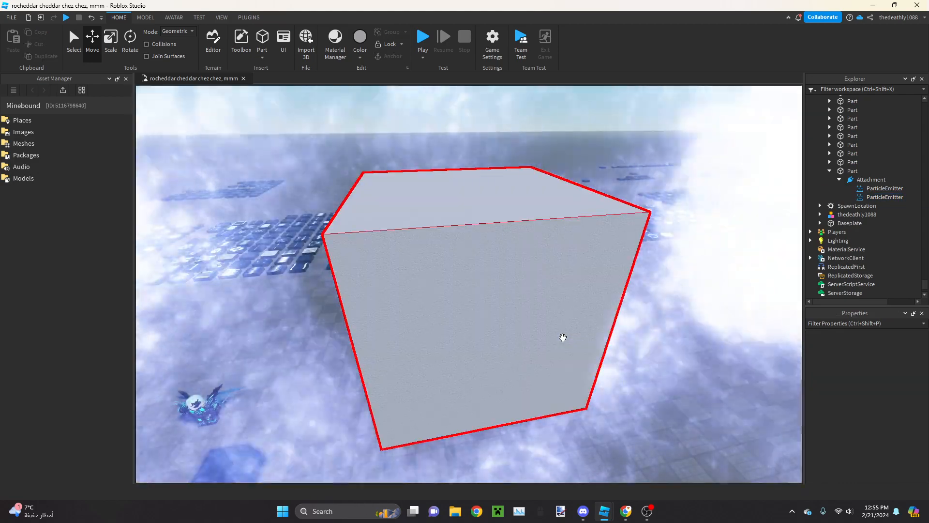
{"action": "scroll", "coordinate": [563, 337], "scroll_direction": "down", "scroll_amount": 6}
{"action": "scroll", "coordinate": [563, 337], "scroll_direction": "up", "scroll_amount": 6}
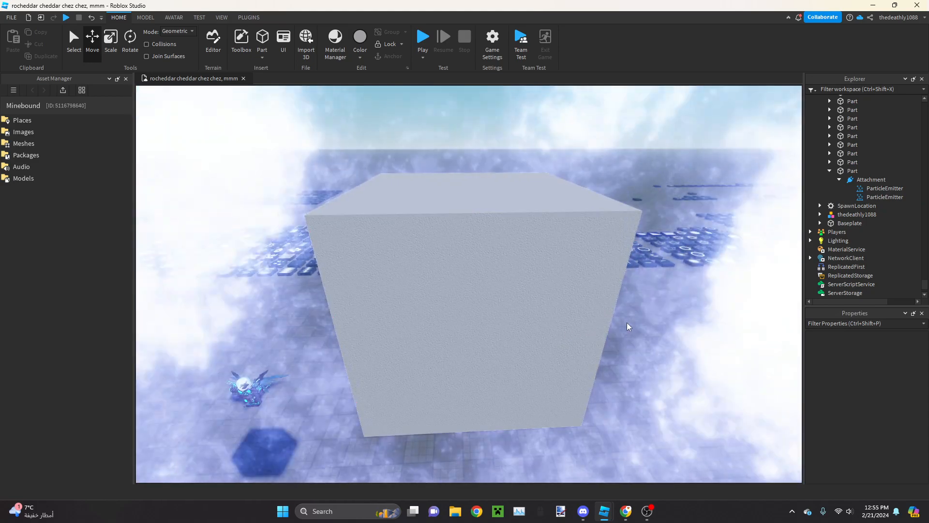
{"action": "scroll", "coordinate": [624, 323], "scroll_direction": "down", "scroll_amount": 6}
Examine how the two overlapping emitters look around the cube from several sides
{"action": "left_click", "coordinate": [497, 272]}
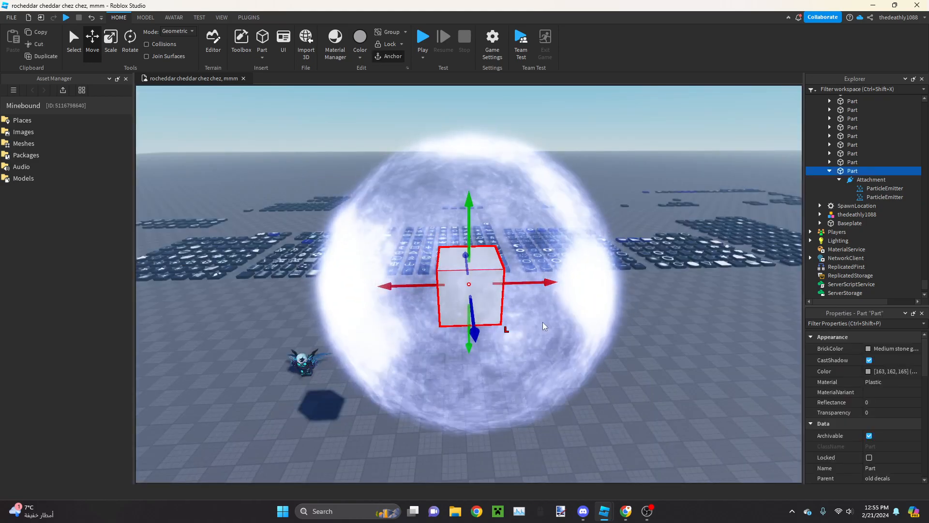
{"action": "left_click", "coordinate": [571, 359]}
{"action": "scroll", "coordinate": [572, 359], "scroll_direction": "down", "scroll_amount": 3}
{"action": "right_click_drag", "start_coordinate": [571, 359], "coordinate": [571, 358]}
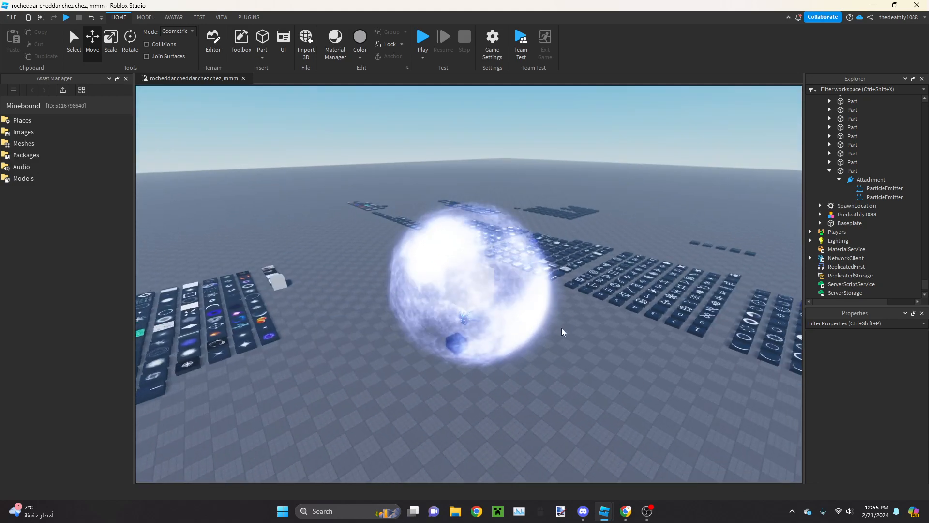
{"action": "right_click_drag", "start_coordinate": [489, 326], "coordinate": [572, 337]}
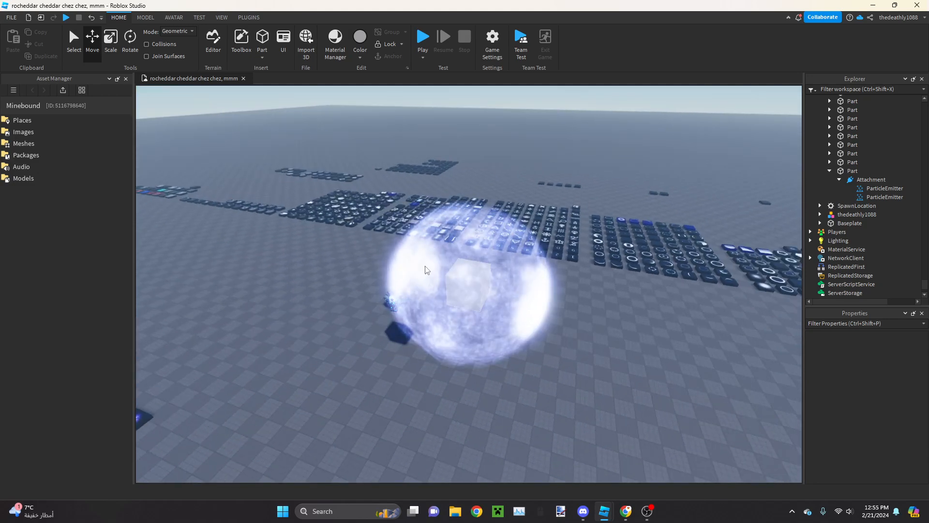
{"action": "right_click_drag", "start_coordinate": [399, 265], "coordinate": [486, 297]}
{"action": "right_click", "coordinate": [508, 276]}
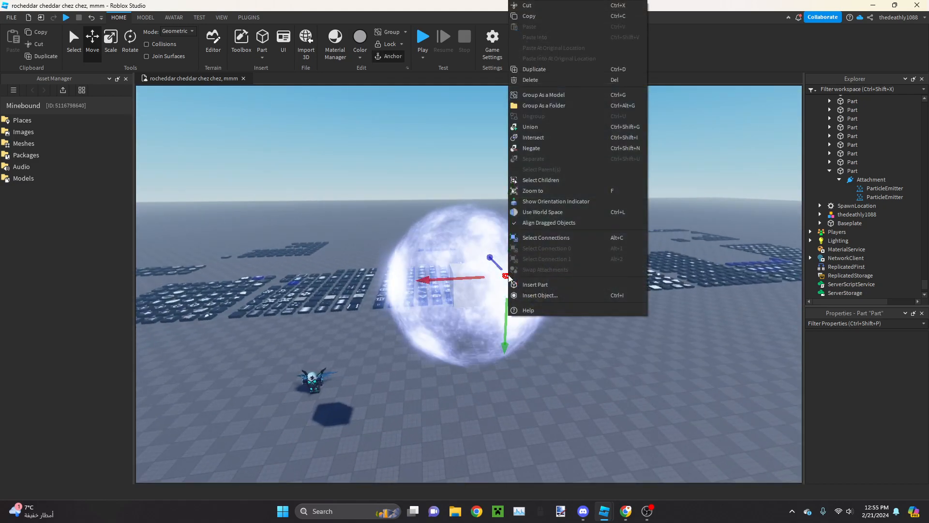
{"action": "left_click", "coordinate": [576, 362]}
{"action": "left_click", "coordinate": [494, 323]}
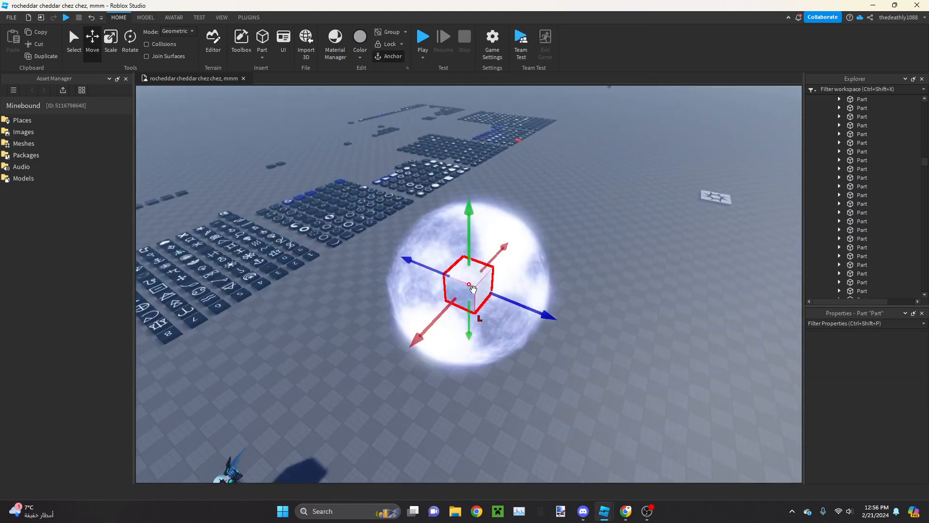
{"action": "left_click", "coordinate": [543, 247]}
{"action": "right_click_drag", "start_coordinate": [543, 247], "coordinate": [562, 257]}
Disable both ParticleEmitters under the attachment and duplicate one of them
{"action": "left_click", "coordinate": [885, 246]}
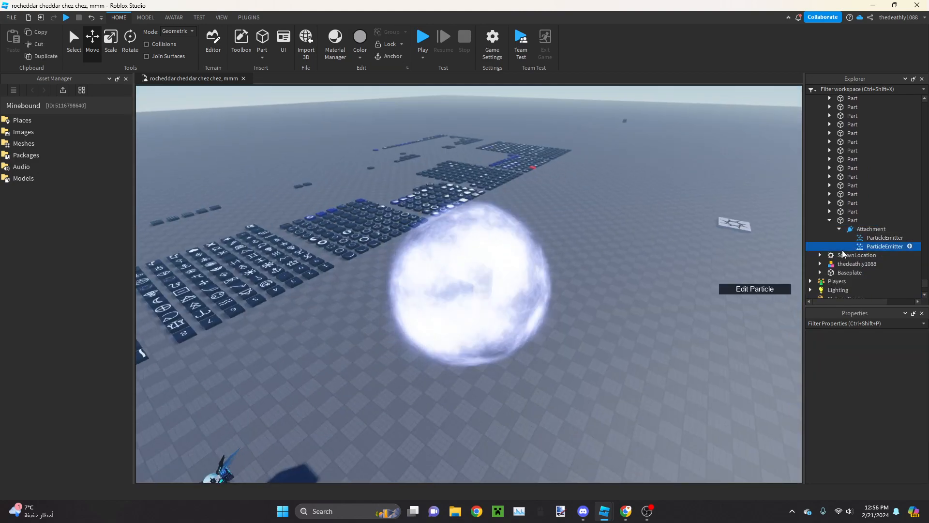
{"action": "left_click", "coordinate": [885, 238], "text": "ctrl"}
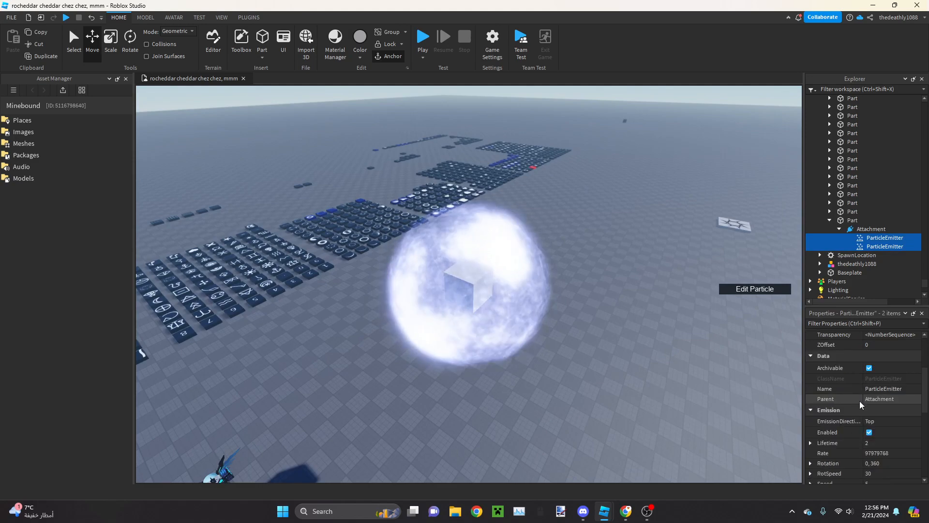
{"action": "left_click", "coordinate": [869, 433]}
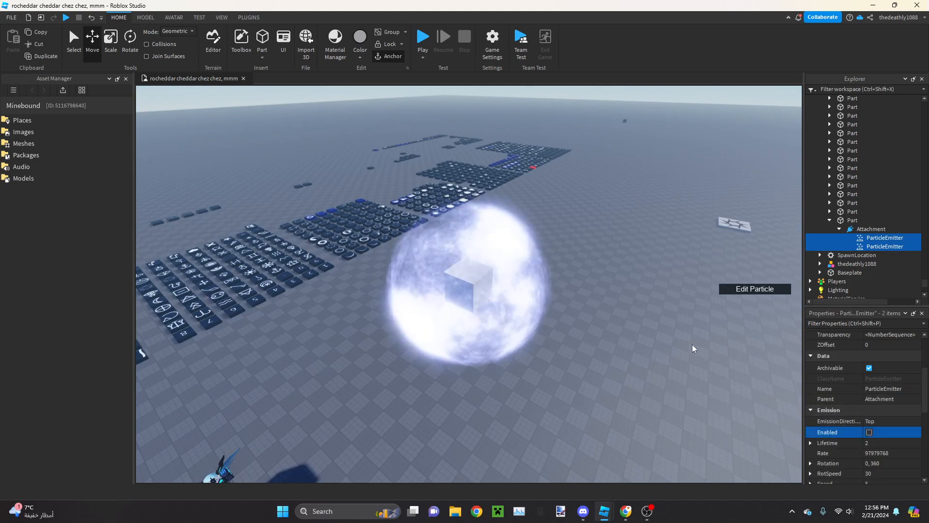
{"action": "left_click", "coordinate": [614, 324]}
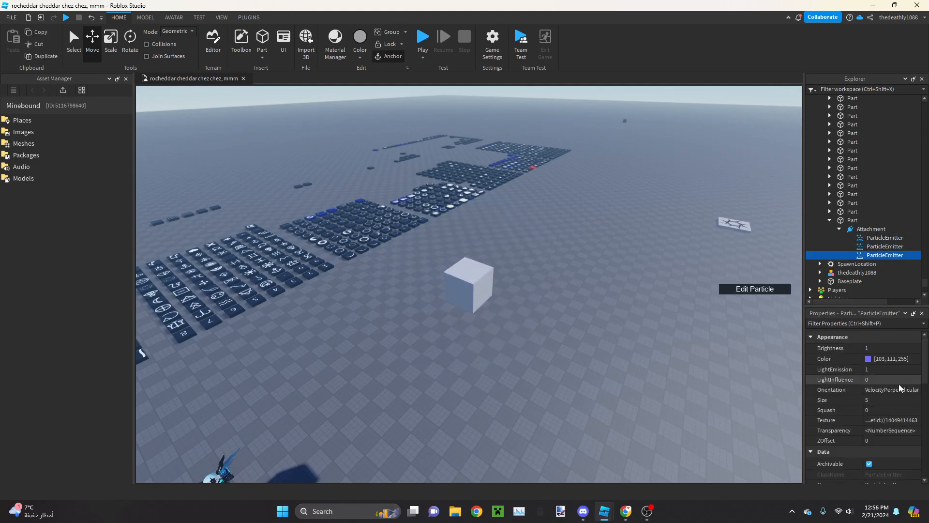
Simplify the new emitter's Transparency curve to one middle keypoint at time 0.5 and value 0.462
{"action": "left_click", "coordinate": [919, 431]}
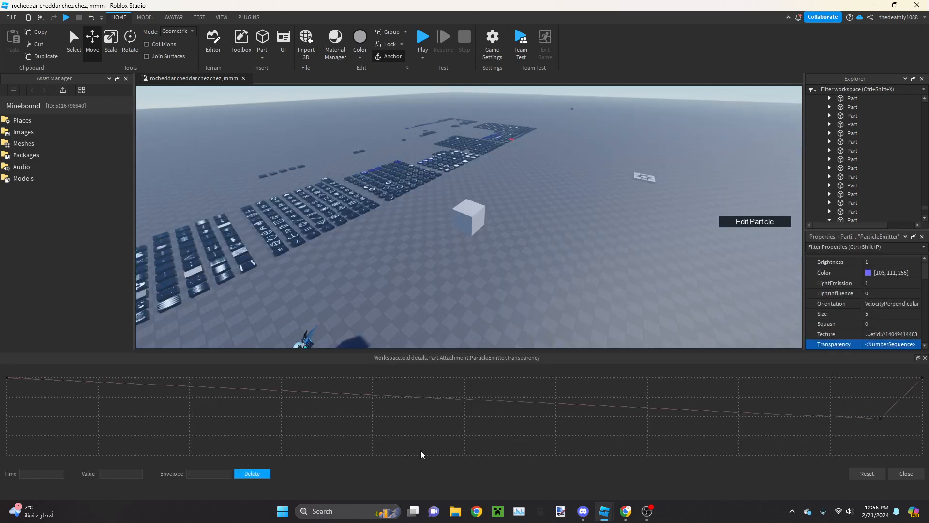
{"action": "left_click_drag", "start_coordinate": [882, 419], "coordinate": [468, 423]}
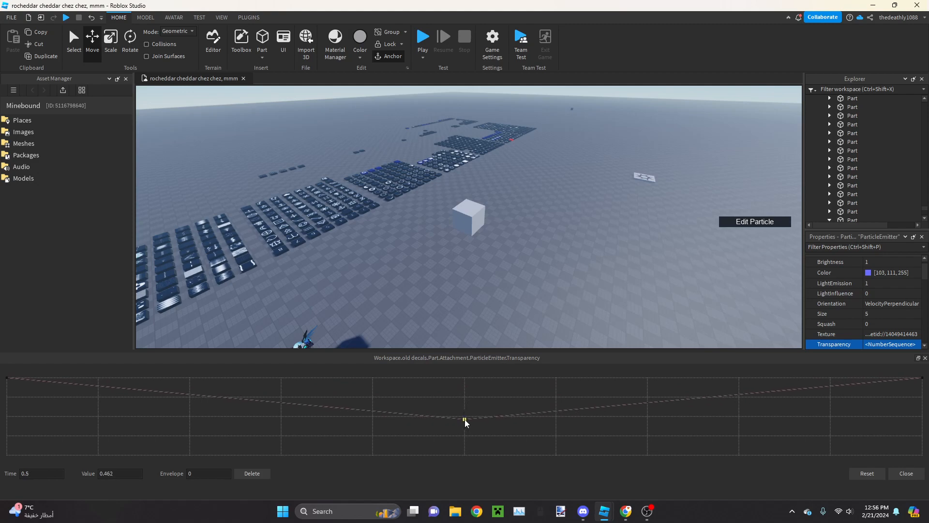
{"action": "left_click", "coordinate": [901, 474]}
Enable the new ParticleEmitter and set its Speed to 0.01
{"action": "scroll", "coordinate": [887, 432], "scroll_direction": "down", "scroll_amount": 2}
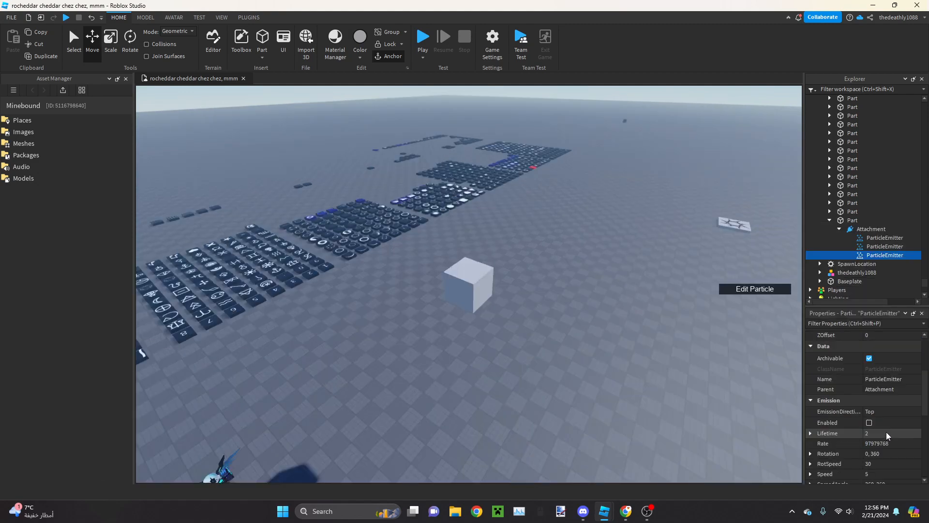
{"action": "left_click", "coordinate": [870, 390]}
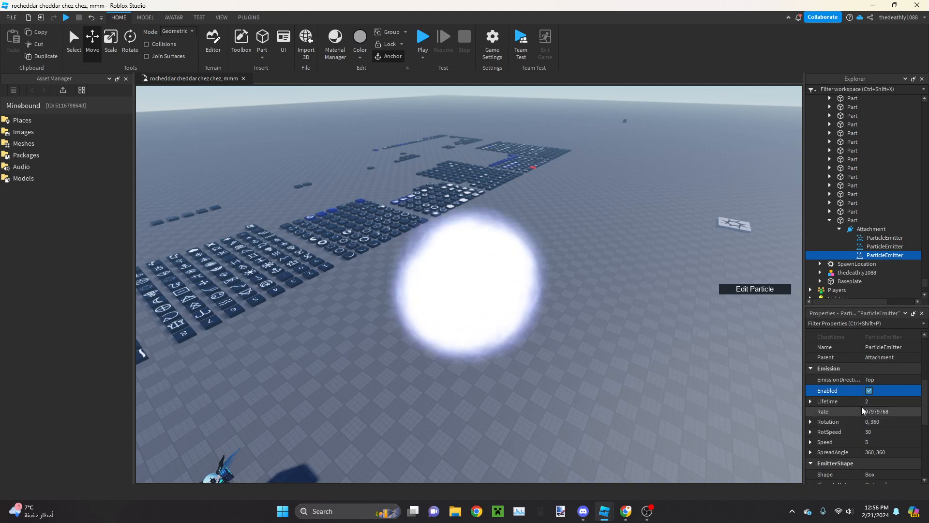
{"action": "scroll", "coordinate": [565, 325], "scroll_direction": "down", "scroll_amount": 2}
{"action": "right_click_drag", "start_coordinate": [562, 323], "coordinate": [561, 324]}
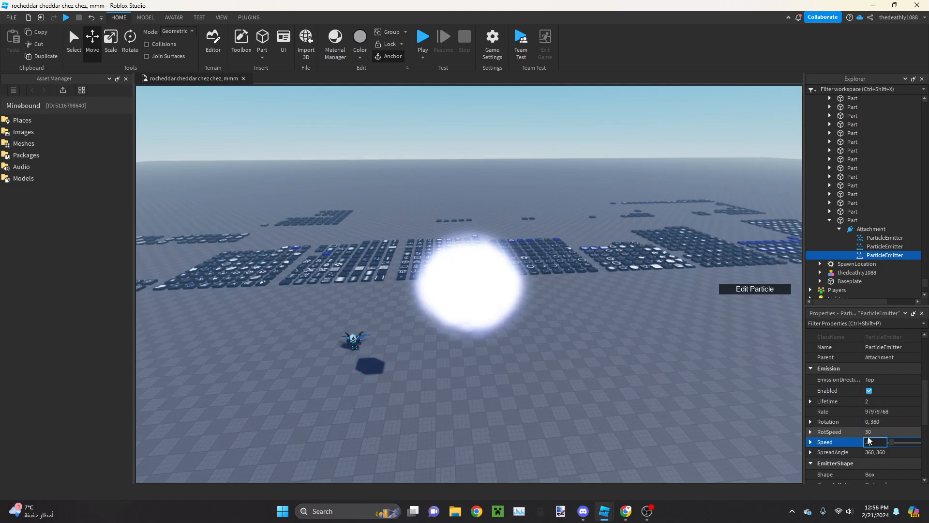
{"action": "scroll", "coordinate": [557, 351], "scroll_direction": "up", "scroll_amount": 1}
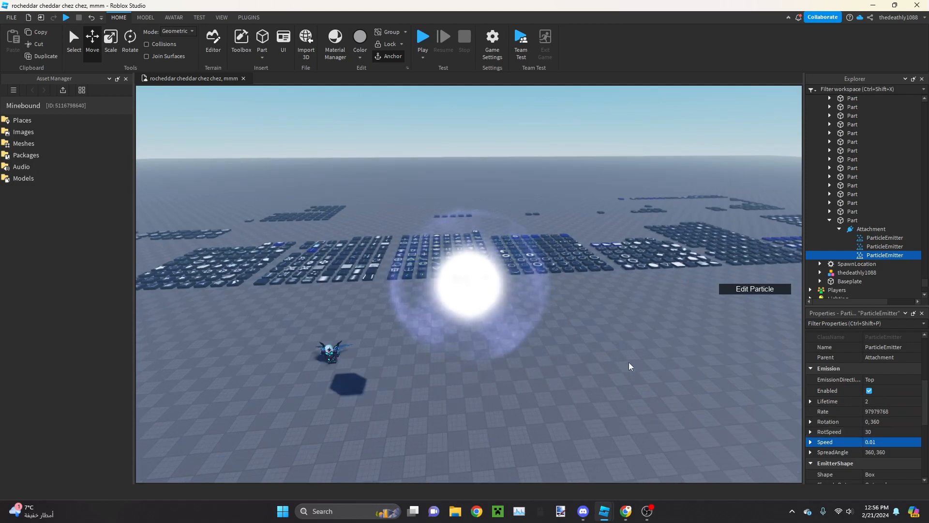
{"action": "scroll", "coordinate": [594, 362], "scroll_direction": "up", "scroll_amount": 1}
Set the new emitter's Rate to 5 and view the sparser particles around the cube
{"action": "left_click", "coordinate": [880, 410]}
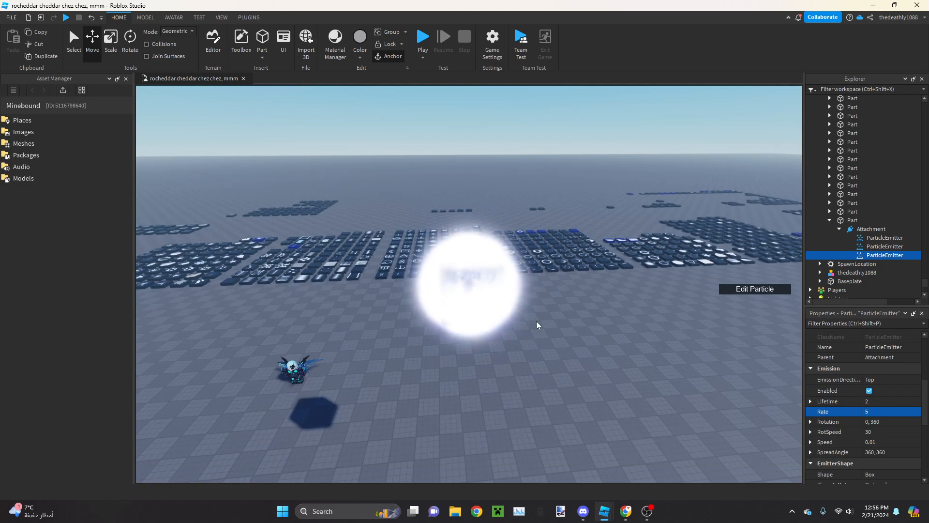
{"action": "scroll", "coordinate": [566, 323], "scroll_direction": "down", "scroll_amount": 2}
{"action": "scroll", "coordinate": [581, 322], "scroll_direction": "up", "scroll_amount": 3}
{"action": "scroll", "coordinate": [600, 315], "scroll_direction": "down", "scroll_amount": 2}
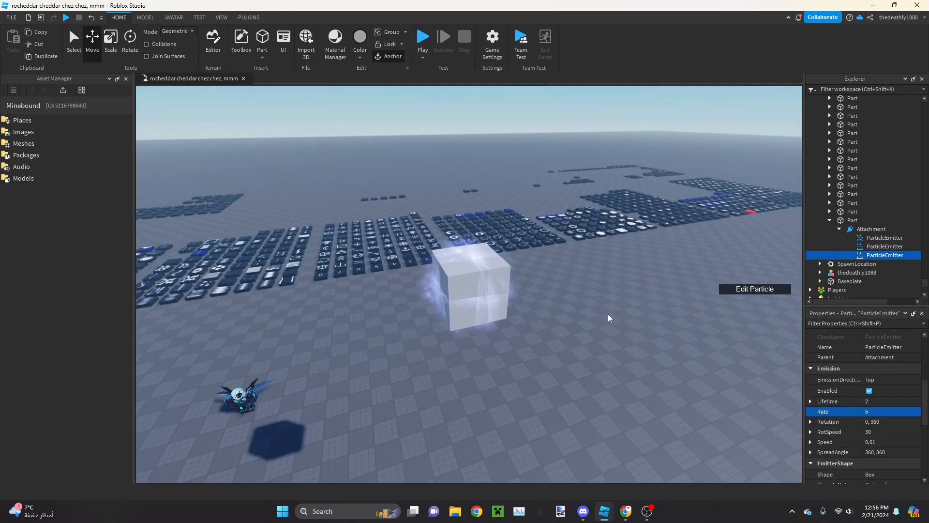
{"action": "scroll", "coordinate": [609, 314], "scroll_direction": "down", "scroll_amount": 1}
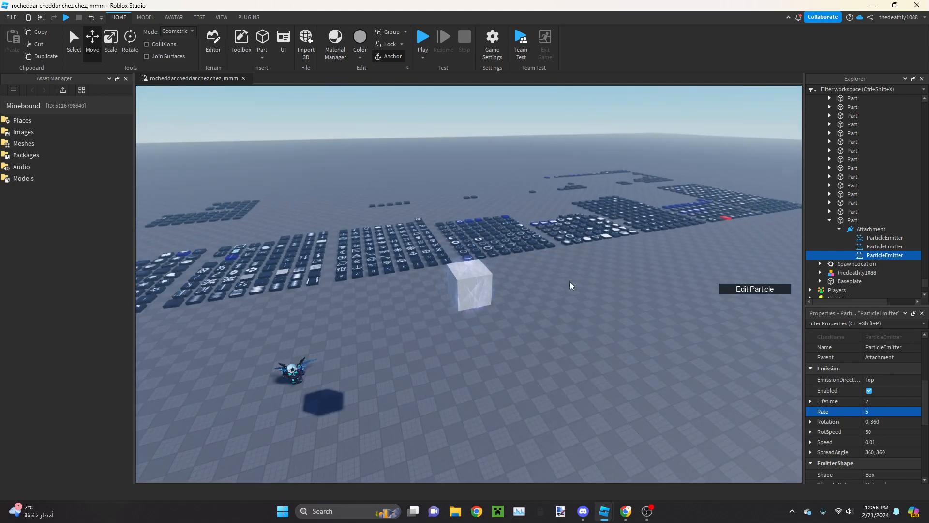
{"action": "scroll", "coordinate": [570, 286], "scroll_direction": "up", "scroll_amount": 1}
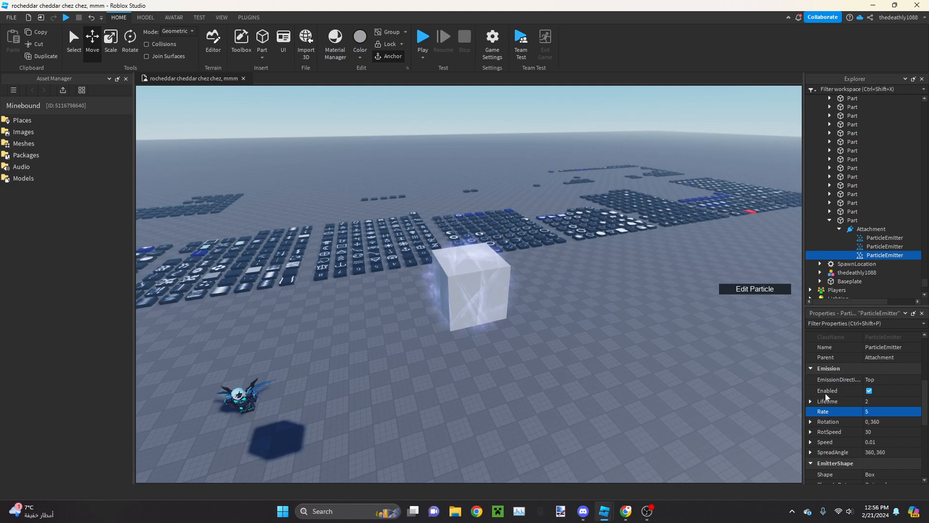
Set the new emitter's Size to 10
{"action": "scroll", "coordinate": [858, 391], "scroll_direction": "up", "scroll_amount": 3}
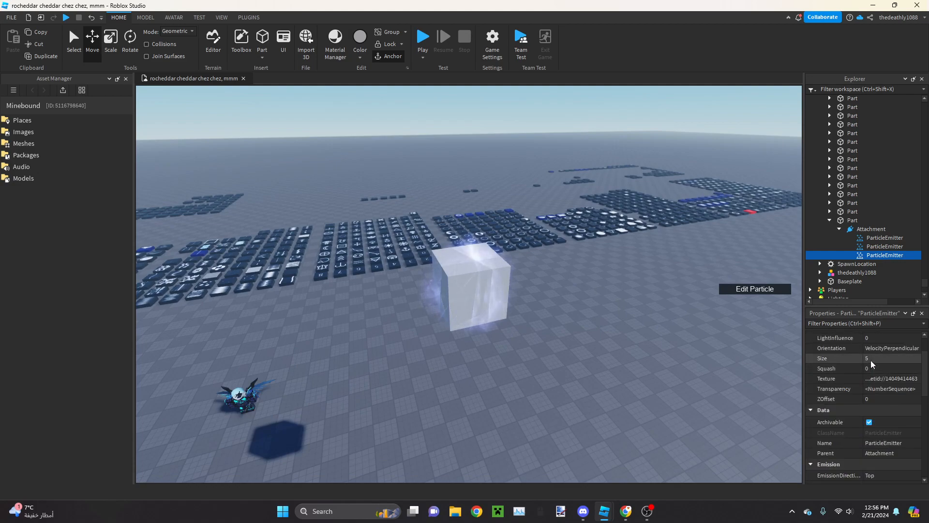
{"action": "left_click", "coordinate": [860, 359]}
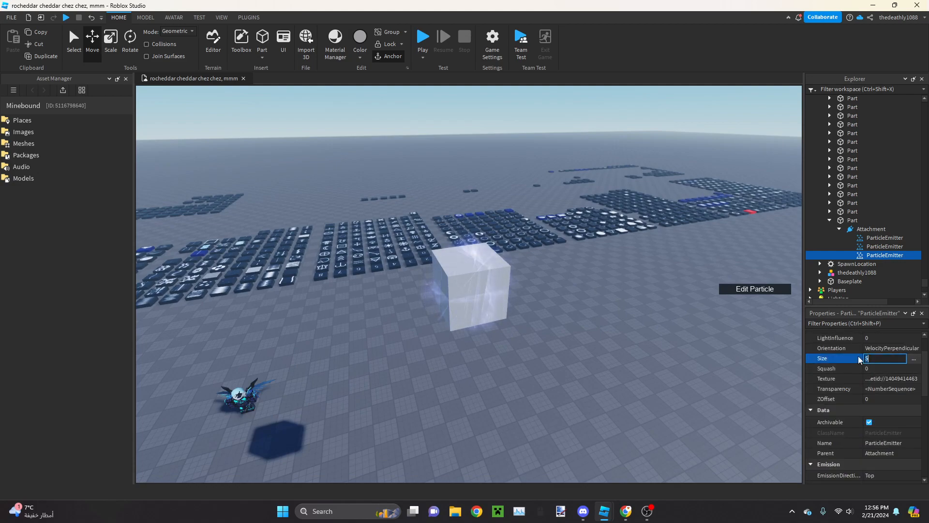
{"action": "type", "text": "10"}
{"action": "key", "text": "Return"}
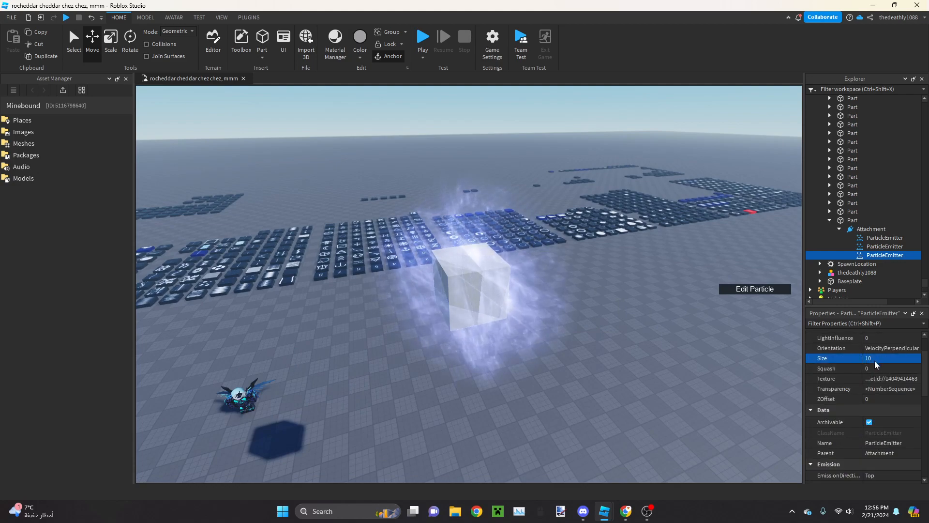
Set the third ParticleEmitter's Rate to 20 for a denser aura around the cube
{"action": "scroll", "coordinate": [873, 394], "scroll_direction": "down", "scroll_amount": 4}
{"action": "scroll", "coordinate": [635, 318], "scroll_direction": "up", "scroll_amount": 2}
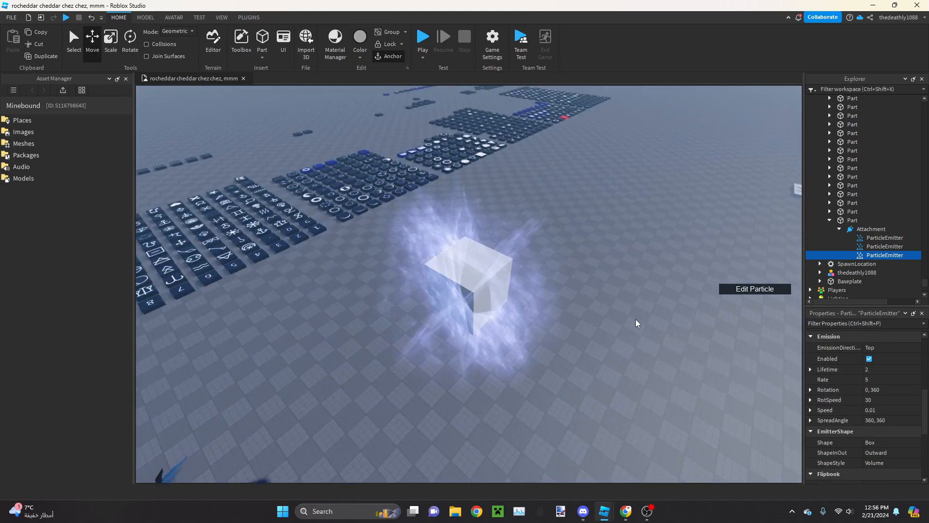
{"action": "scroll", "coordinate": [367, 187], "scroll_direction": "up", "scroll_amount": 2}
{"action": "mouse_move", "coordinate": [513, 258]}
{"action": "right_mouse_down"}
{"action": "mouse_move", "coordinate": [510, 270]}
{"action": "mouse_move", "coordinate": [501, 244]}
{"action": "mouse_move", "coordinate": [522, 251]}
{"action": "right_mouse_up"}
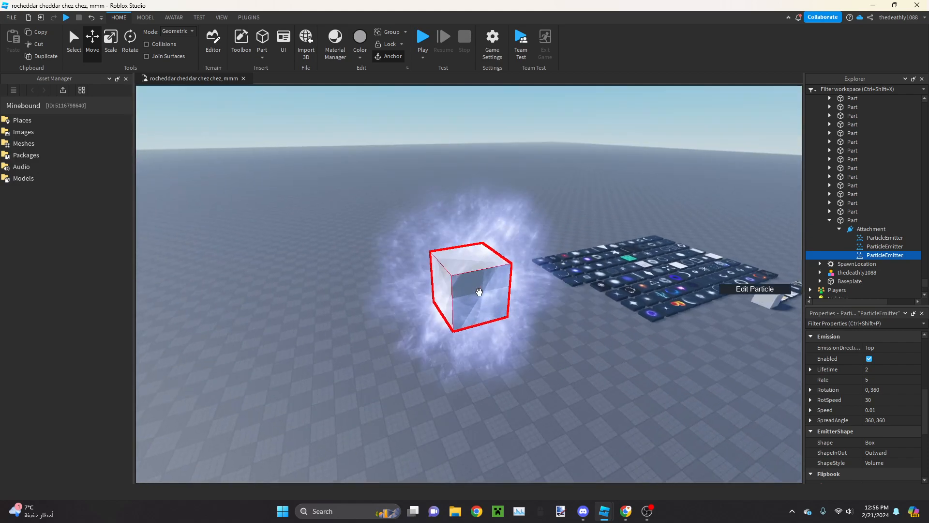
{"action": "left_click", "coordinate": [867, 380]}
{"action": "type", "text": "20"}
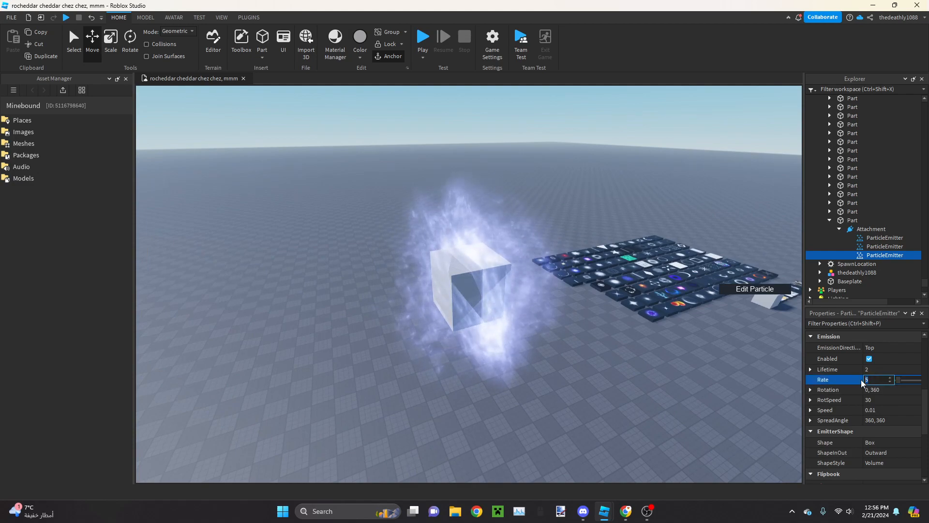
{"action": "key", "text": "Return"}
{"action": "left_click", "coordinate": [873, 373]}
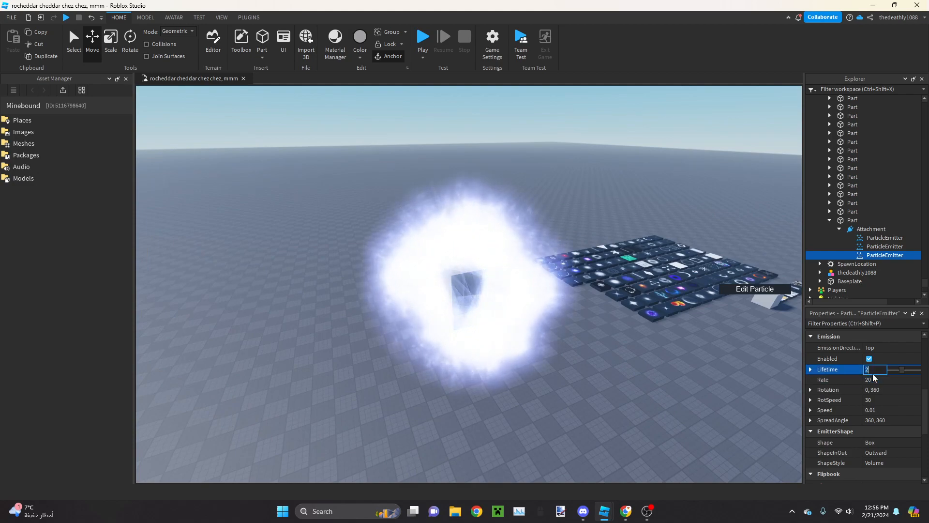
Raise the middle keypoint of the third emitter's Transparency curve to 0.863 at time 0.501
{"action": "scroll", "coordinate": [895, 397], "scroll_direction": "up", "scroll_amount": 5}
{"action": "left_click", "coordinate": [916, 424]}
{"action": "left_click", "coordinate": [914, 422]}
{"action": "left_click_drag", "start_coordinate": [465, 420], "coordinate": [465, 386]}
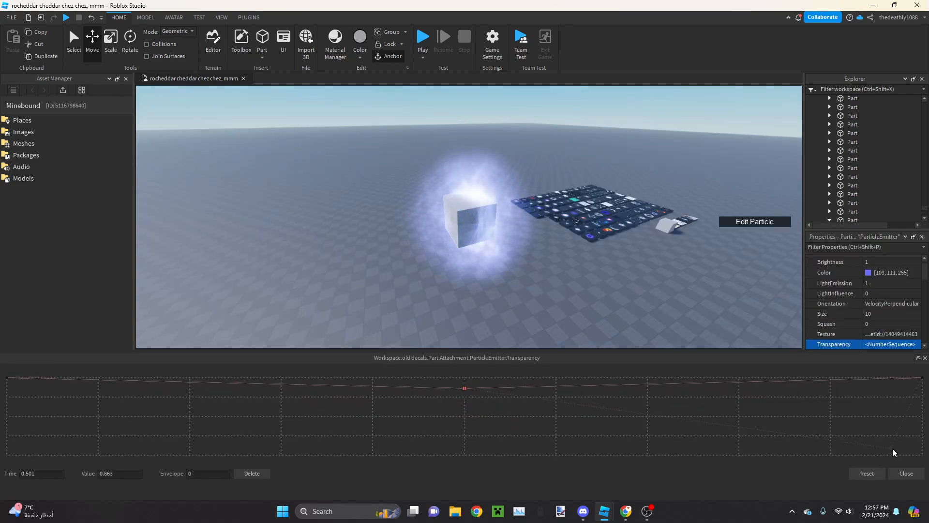
{"action": "left_click", "coordinate": [907, 475]}
{"action": "scroll", "coordinate": [442, 298], "scroll_direction": "down", "scroll_amount": 3}
{"action": "right_click_drag", "start_coordinate": [442, 298], "coordinate": [513, 341]}
{"action": "scroll", "coordinate": [512, 341], "scroll_direction": "up", "scroll_amount": 3}
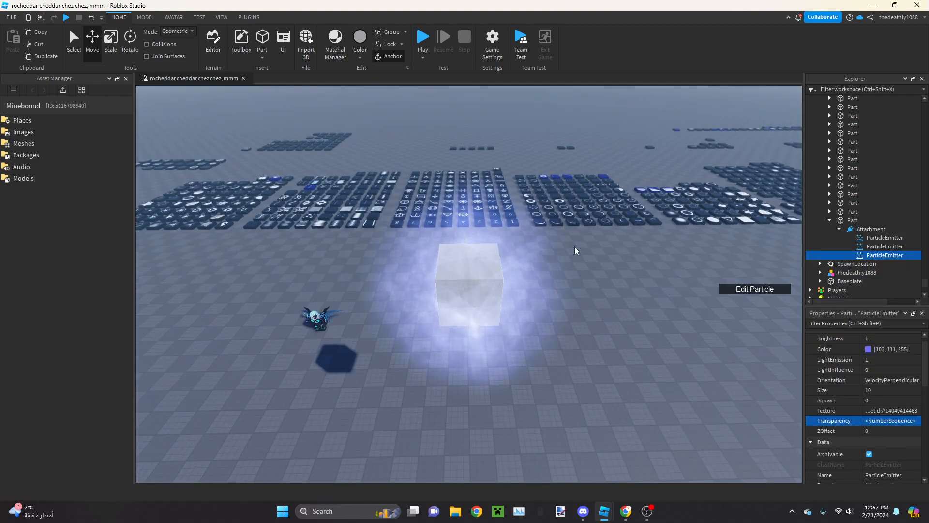
Enable the first two ParticleEmitters in the attachment together
{"action": "left_click", "coordinate": [836, 247]}
{"action": "left_click", "coordinate": [845, 237], "text": "ctrl"}
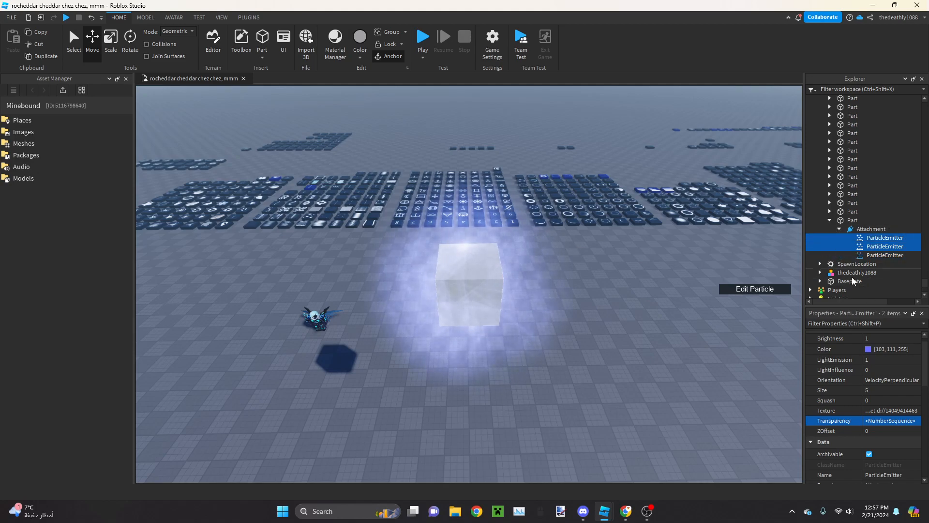
{"action": "scroll", "coordinate": [876, 424], "scroll_direction": "down", "scroll_amount": 4}
{"action": "left_click", "coordinate": [862, 393]}
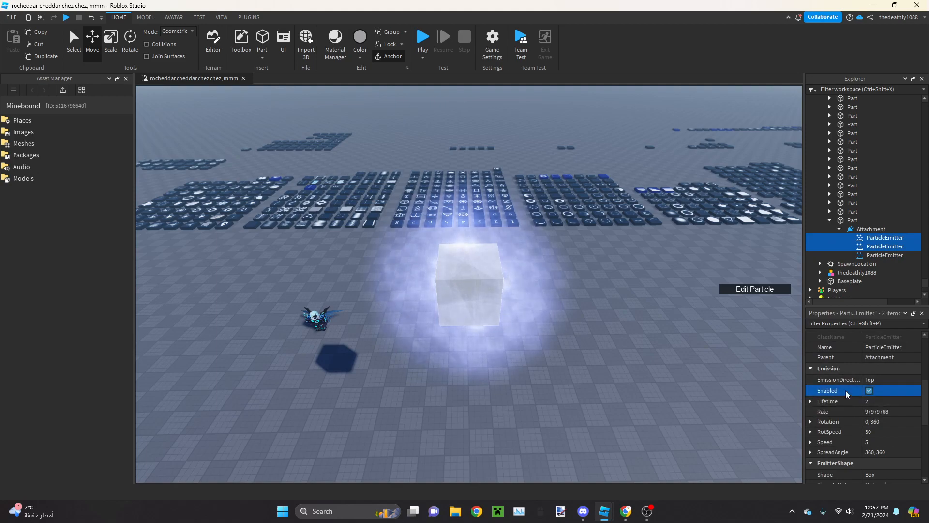
{"action": "scroll", "coordinate": [566, 331], "scroll_direction": "down", "scroll_amount": 1}
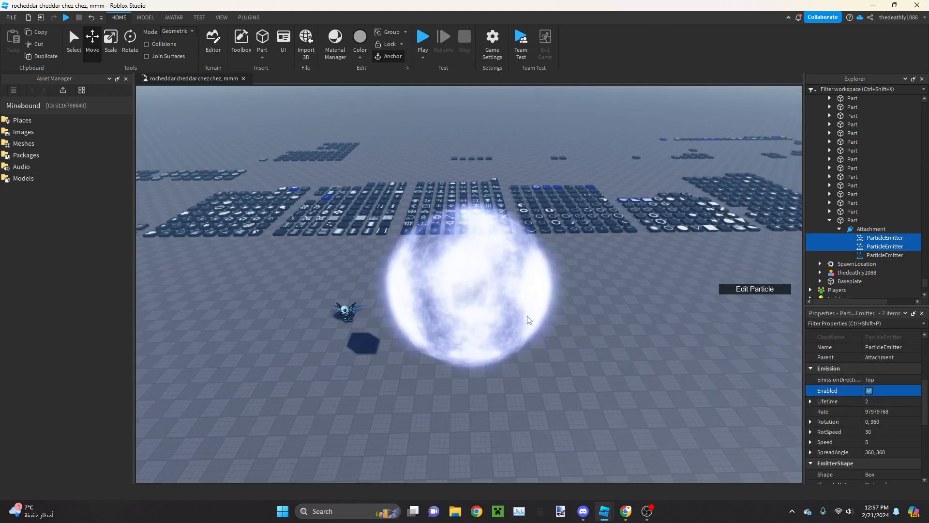
Set the third ParticleEmitter's Size to 15
{"action": "left_click", "coordinate": [860, 255]}
{"action": "scroll", "coordinate": [883, 387], "scroll_direction": "up", "scroll_amount": 2}
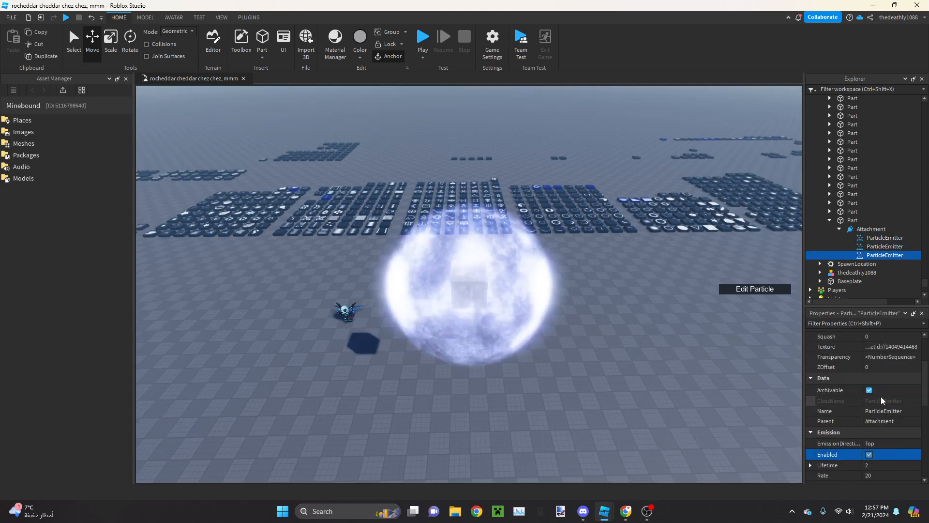
{"action": "scroll", "coordinate": [881, 394], "scroll_direction": "up", "scroll_amount": 2}
{"action": "left_click", "coordinate": [877, 390]}
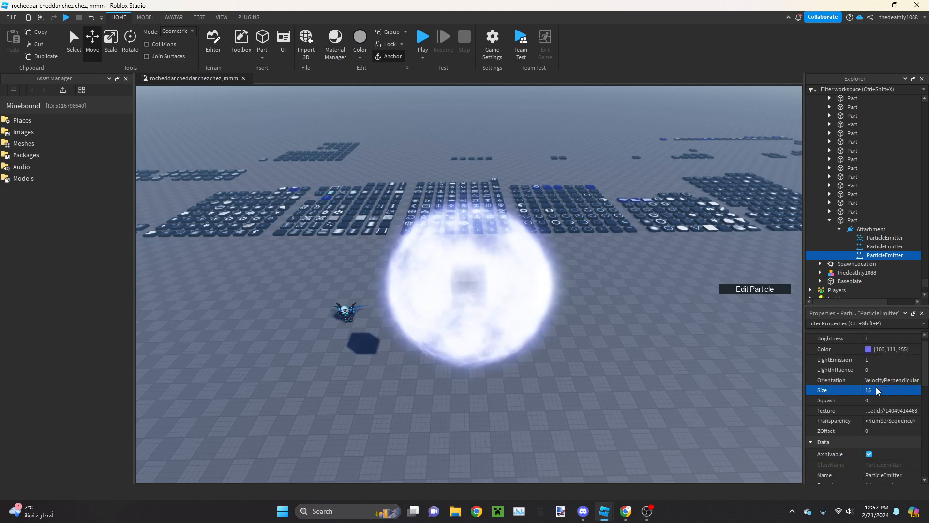
Delete the third ParticleEmitter to compare the sphere without its aura, and undo the deletion
{"action": "right_click_drag", "start_coordinate": [586, 323], "coordinate": [585, 323]}
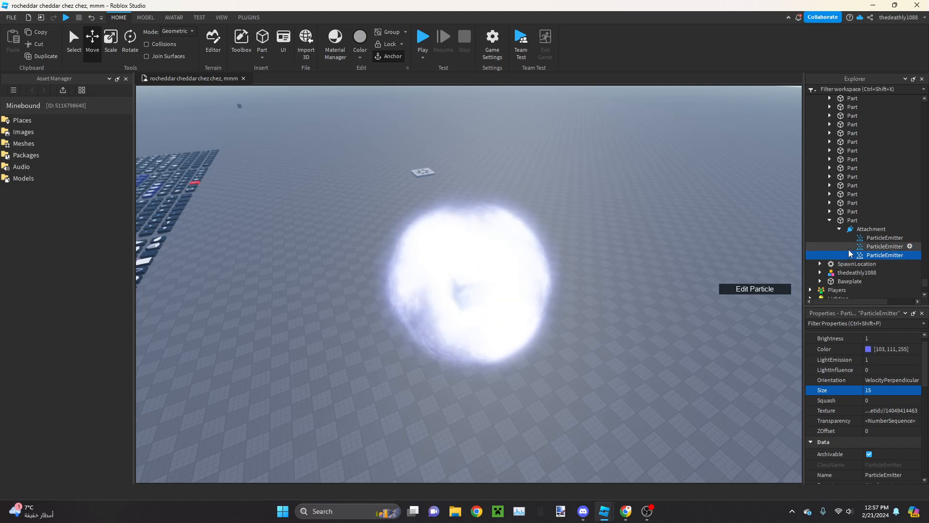
{"action": "key", "text": "Delete"}
{"action": "key", "text": "ctrl+z"}
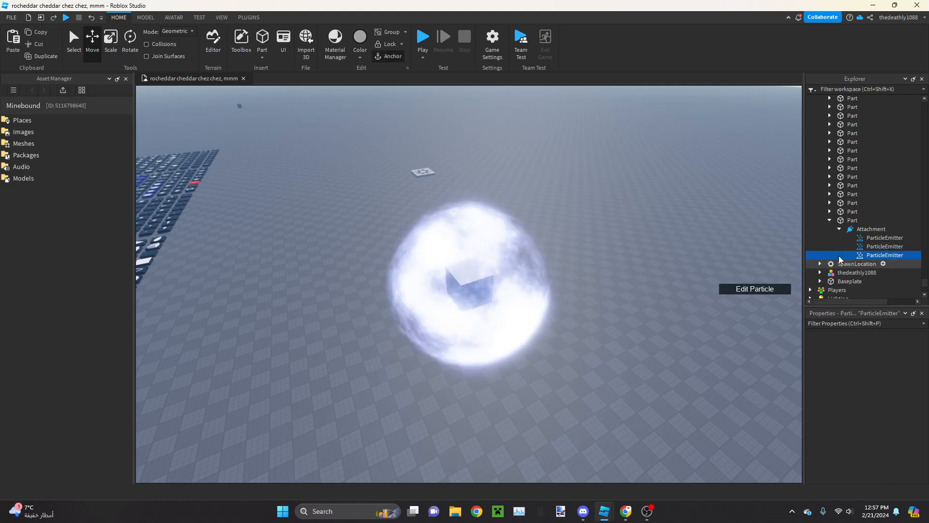
Raise the dip keypoint of the second emitter's Transparency curve to 0.756 at time 0.955
{"action": "left_click", "coordinate": [842, 247]}
{"action": "left_click", "coordinate": [915, 429]}
{"action": "left_click", "coordinate": [915, 431]}
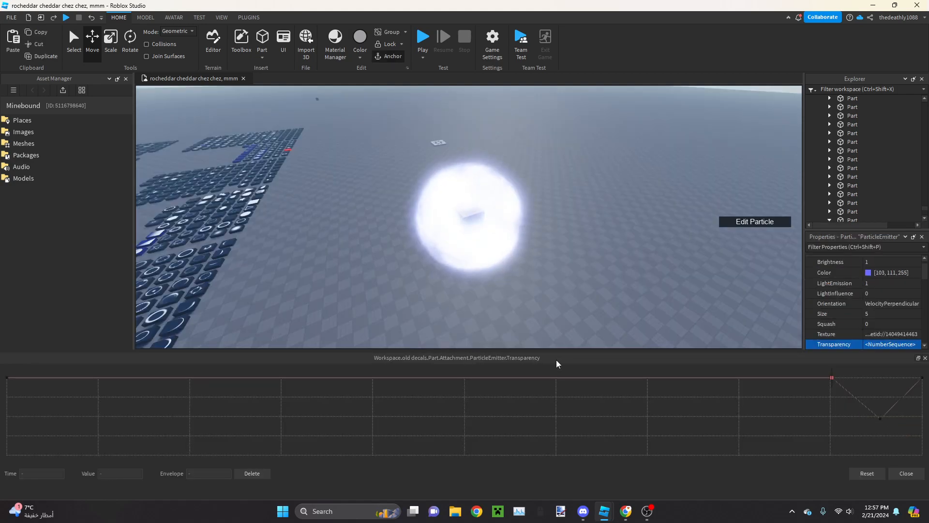
{"action": "left_click_drag", "start_coordinate": [881, 417], "coordinate": [882, 393]}
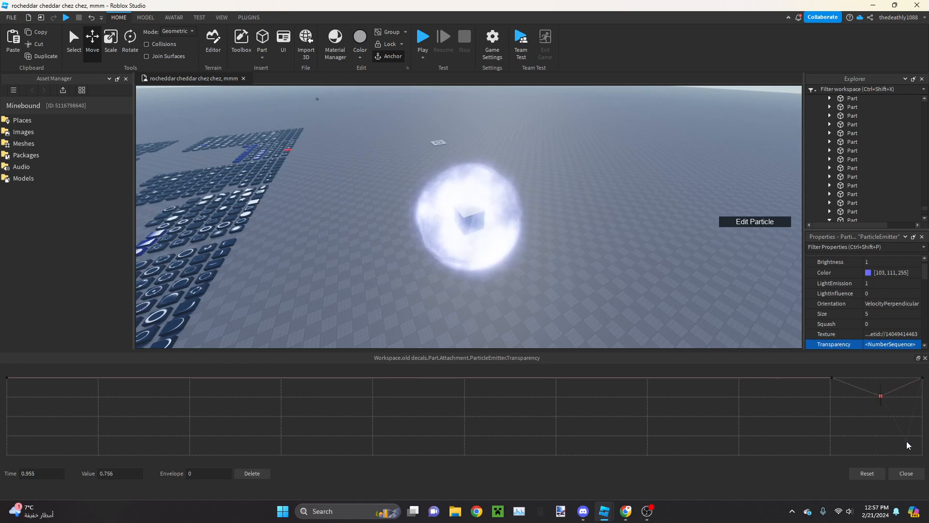
{"action": "left_click", "coordinate": [906, 473]}
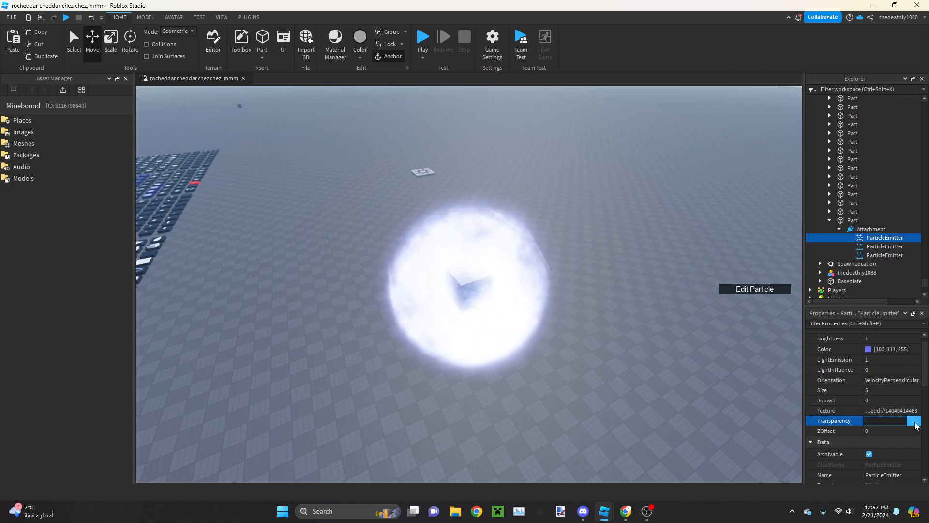
Raise the dip keypoint of the first emitter's Transparency curve to 0.725 at time 0.953
{"action": "left_click", "coordinate": [914, 422]}
{"action": "left_click_drag", "start_coordinate": [881, 419], "coordinate": [879, 399]}
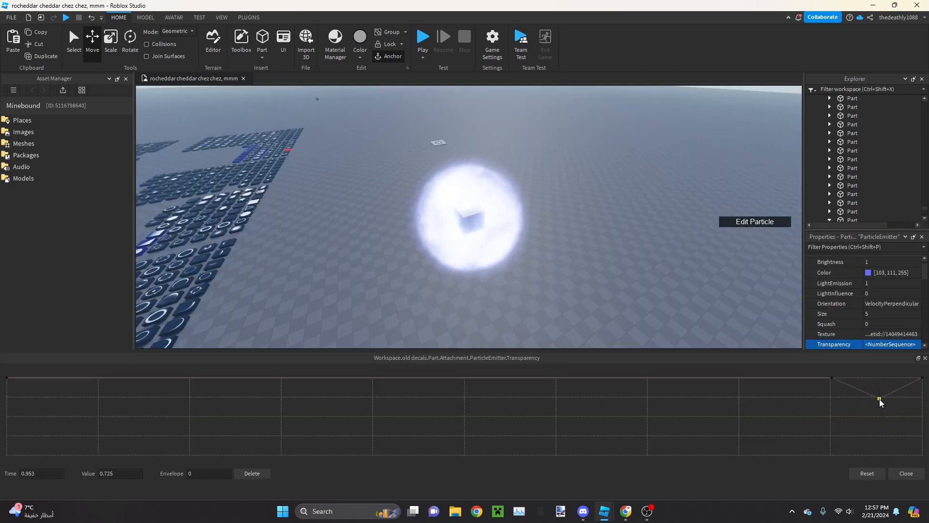
{"action": "left_click", "coordinate": [914, 474]}
Remove the size 15 aura emitter to inspect the fainter sphere alone, and restore it
{"action": "left_click", "coordinate": [860, 255]}
{"action": "right_click_drag", "start_coordinate": [564, 266], "coordinate": [565, 266]}
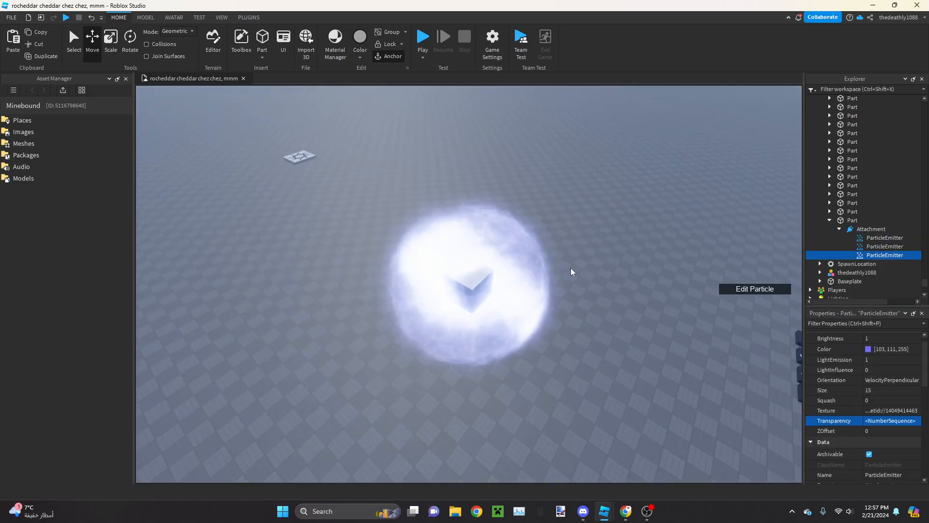
{"action": "key", "text": "Delete"}
{"action": "right_click_drag", "start_coordinate": [580, 309], "coordinate": [581, 309]}
{"action": "key", "text": "ctrl+z"}
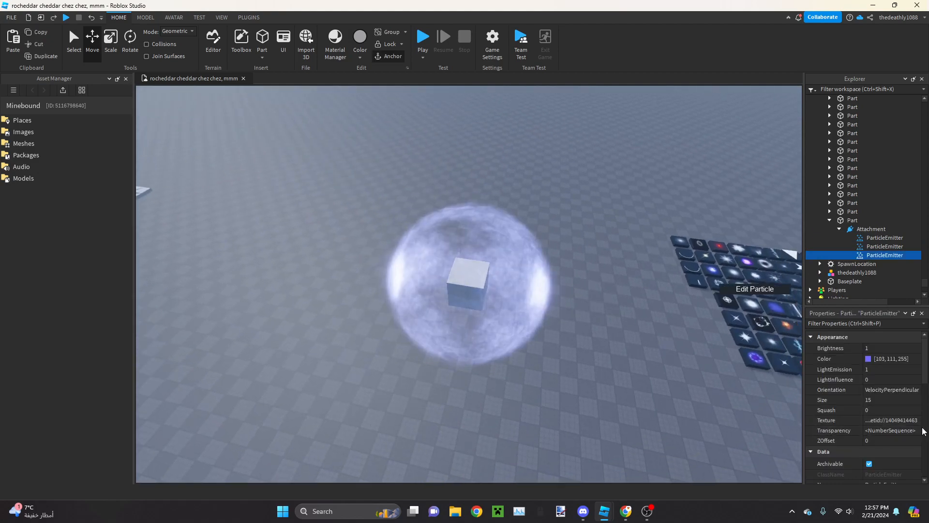
Raise the middle keypoint of the aura emitter's Transparency curve to 0.931 at time 0.5
{"action": "left_click", "coordinate": [920, 430]}
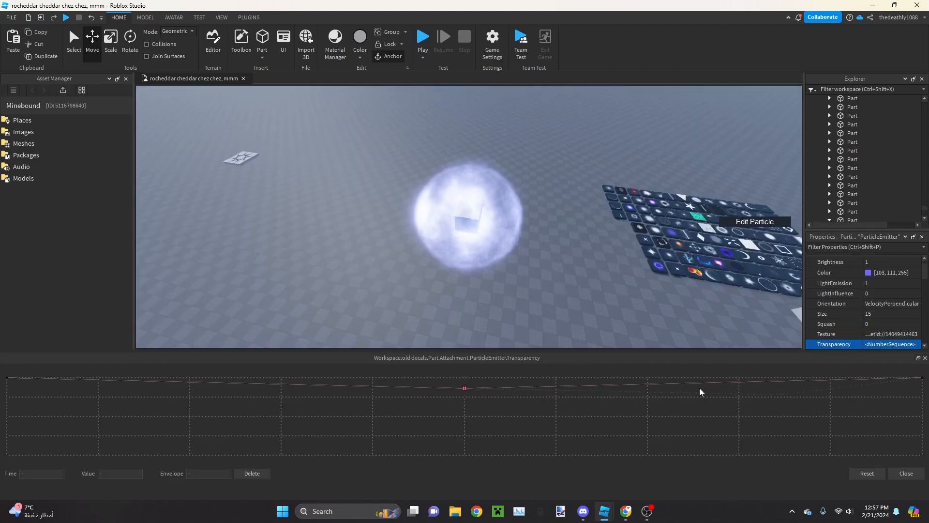
{"action": "left_click_drag", "start_coordinate": [464, 388], "coordinate": [464, 383]}
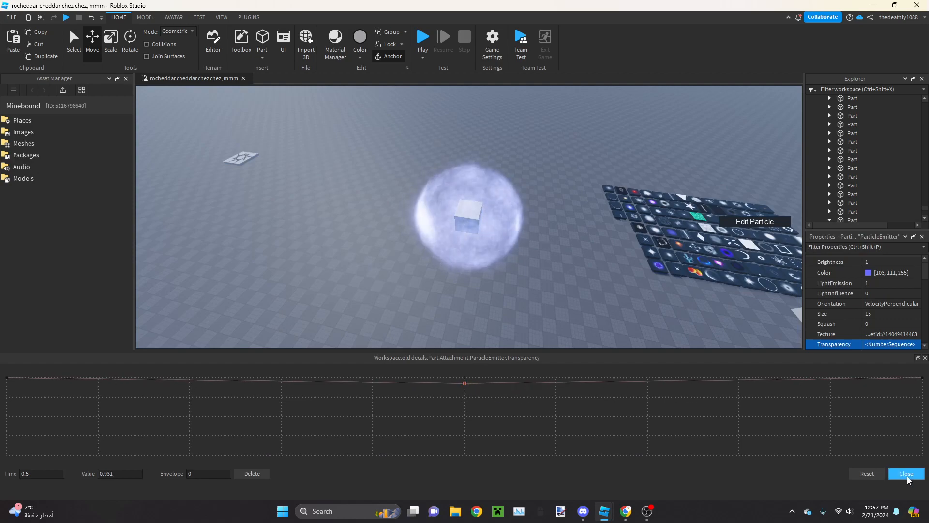
{"action": "left_click", "coordinate": [907, 477]}
{"action": "left_click", "coordinate": [517, 347]}
{"action": "right_click_drag", "start_coordinate": [533, 342], "coordinate": [549, 343]}
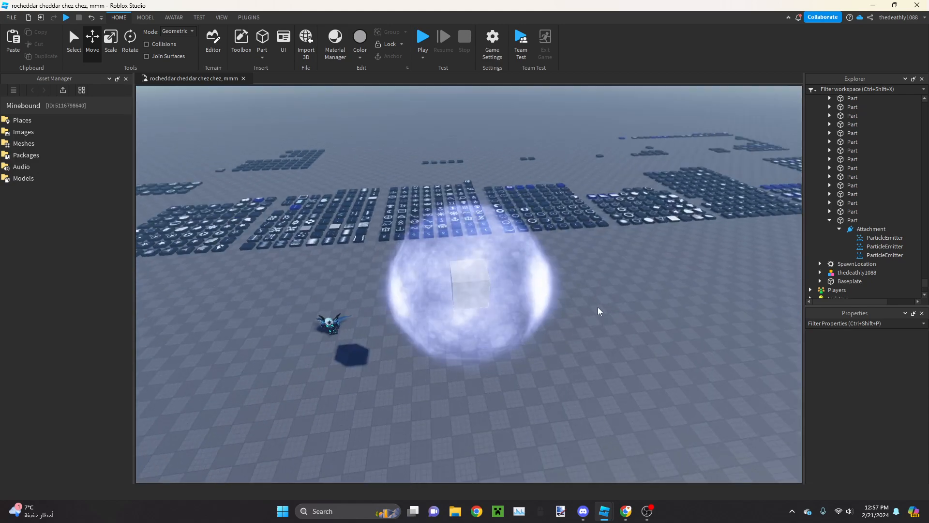
Duplicate the second ParticleEmitter and set the copy's Orientation to FacingCamera
{"action": "left_click", "coordinate": [856, 244]}
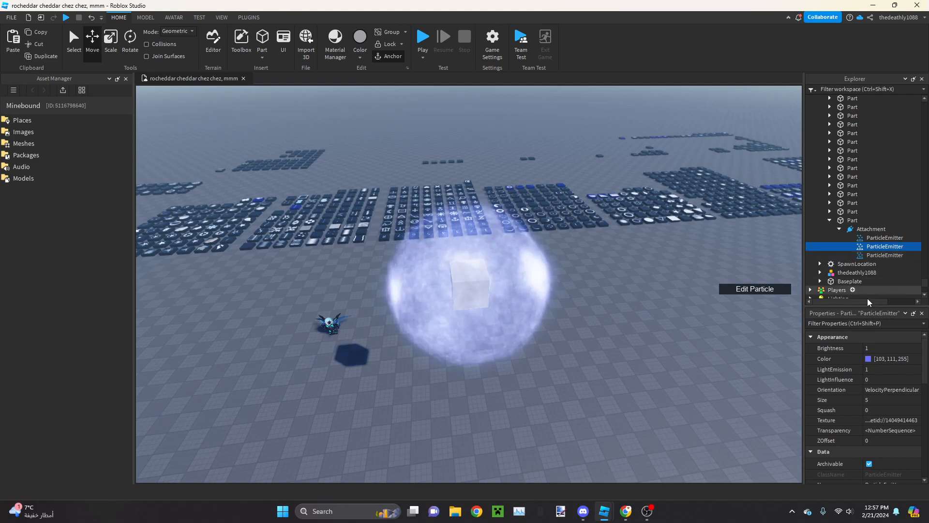
{"action": "key", "text": "ctrl+d"}
{"action": "left_click", "coordinate": [879, 391]}
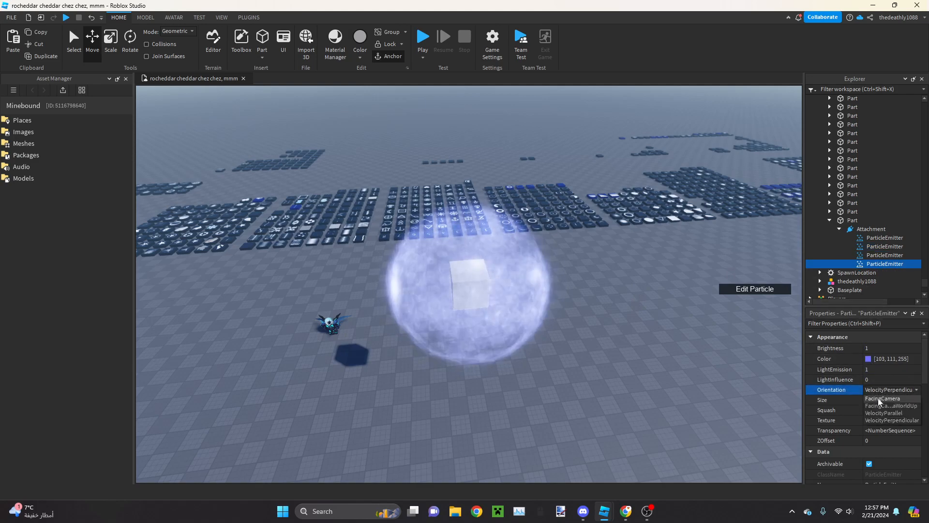
{"action": "left_click", "coordinate": [879, 399]}
{"action": "scroll", "coordinate": [876, 408], "scroll_direction": "down", "scroll_amount": 1}
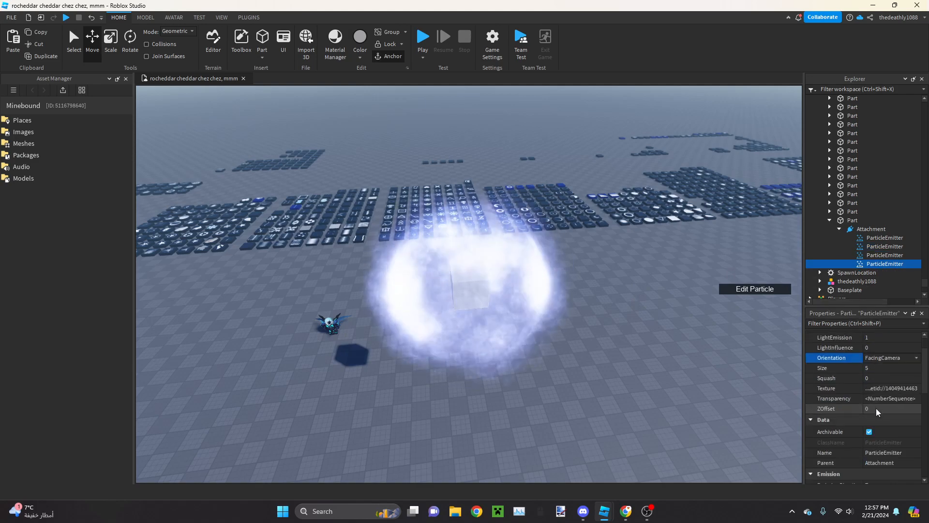
Place a separate plain part in the open space beside the sphere effect
{"action": "right_click_drag", "start_coordinate": [545, 303], "coordinate": [577, 303]}
{"action": "right_click_drag", "start_coordinate": [456, 292], "coordinate": [456, 292]}
{"action": "left_click", "coordinate": [276, 326]}
{"action": "left_click_drag", "start_coordinate": [324, 332], "coordinate": [497, 343]}
{"action": "right_click_drag", "start_coordinate": [497, 342], "coordinate": [497, 342]}
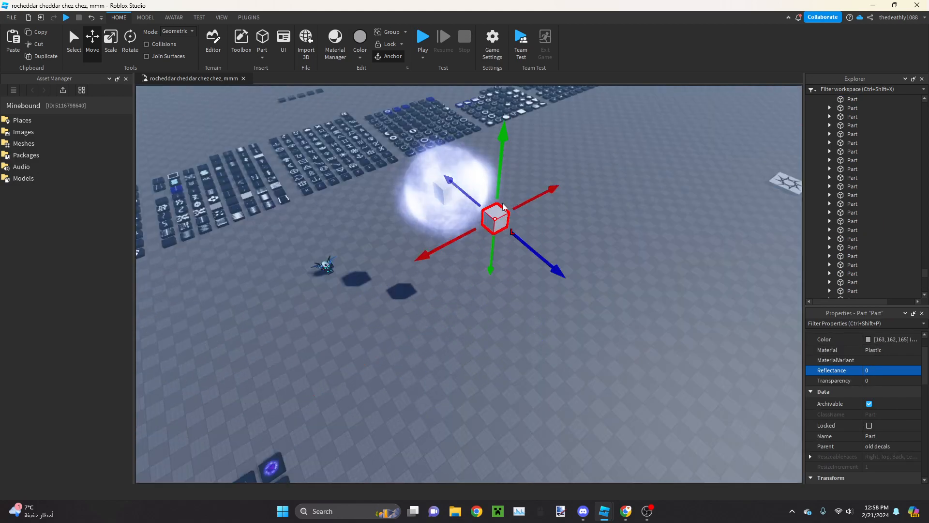
Move the FacingCamera ParticleEmitter out of the sphere's attachment into the new plain part
{"action": "left_click", "coordinate": [448, 191]}
{"action": "scroll", "coordinate": [840, 220], "scroll_direction": "down", "scroll_amount": 4}
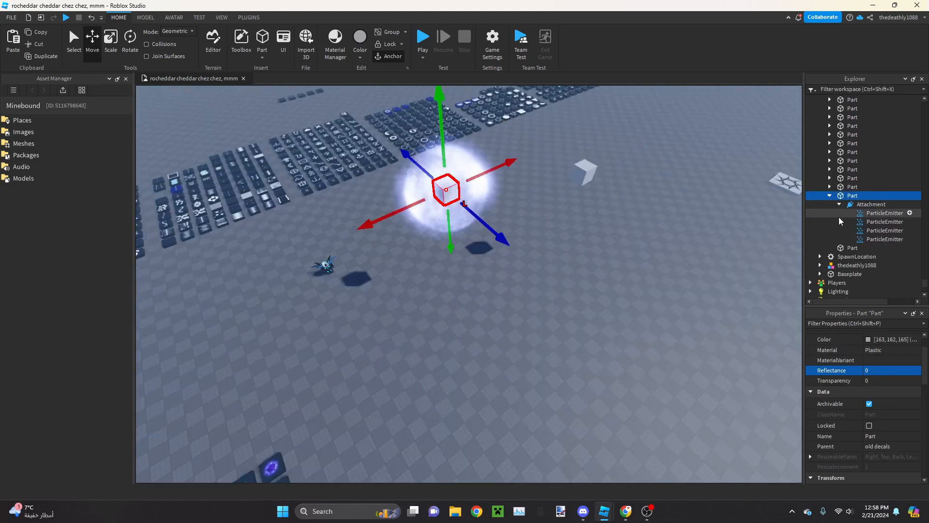
{"action": "left_click_drag", "start_coordinate": [839, 246], "coordinate": [838, 246]}
{"action": "right_click_drag", "start_coordinate": [626, 213], "coordinate": [626, 213]}
{"action": "key", "text": "w"}
Simplify the moved emitter's Transparency curve to one middle keypoint, placed halfway through its lifetime at the lowest transparency
{"action": "left_click", "coordinate": [914, 398]}
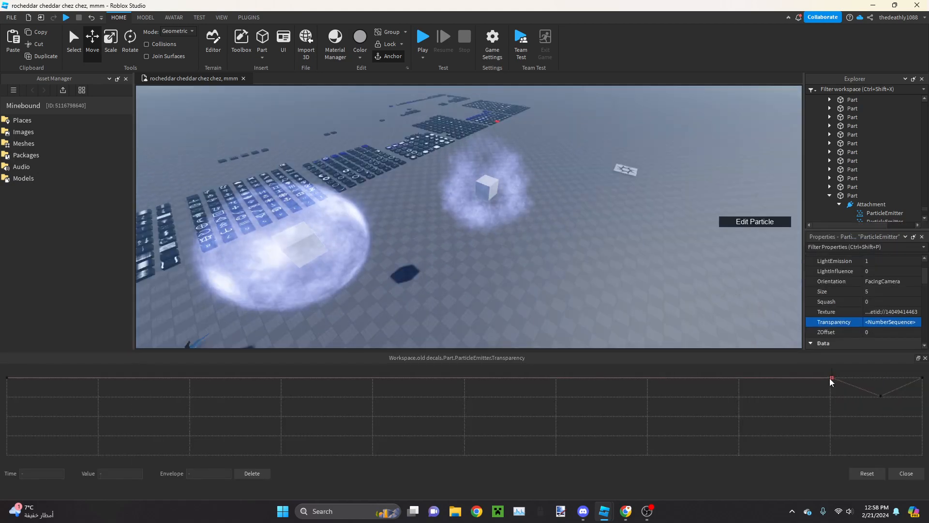
{"action": "left_click", "coordinate": [244, 478]}
{"action": "left_click_drag", "start_coordinate": [882, 396], "coordinate": [467, 458]}
{"action": "left_click", "coordinate": [907, 475]}
Set the moved emitter's Rate to 50 and view the particles up close
{"action": "scroll", "coordinate": [871, 426], "scroll_direction": "down", "scroll_amount": 3}
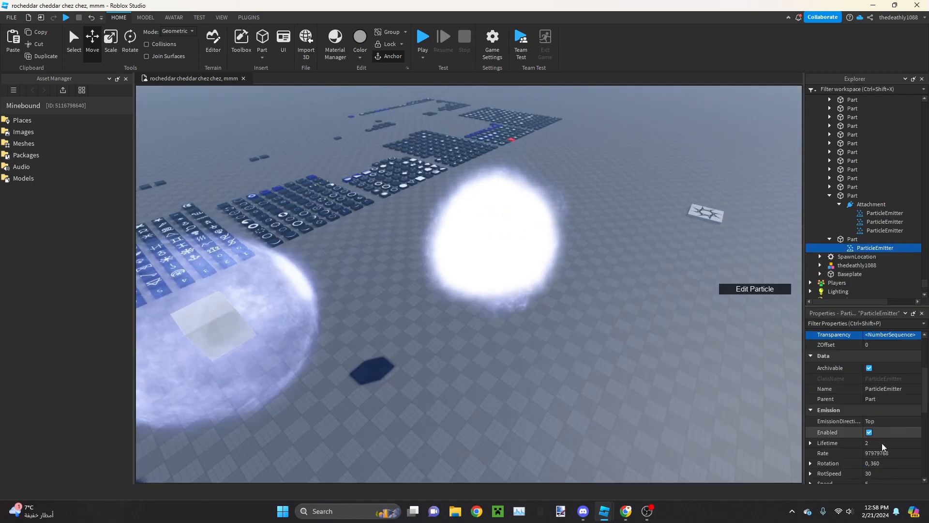
{"action": "left_click", "coordinate": [877, 453]}
{"action": "type", "text": "50"}
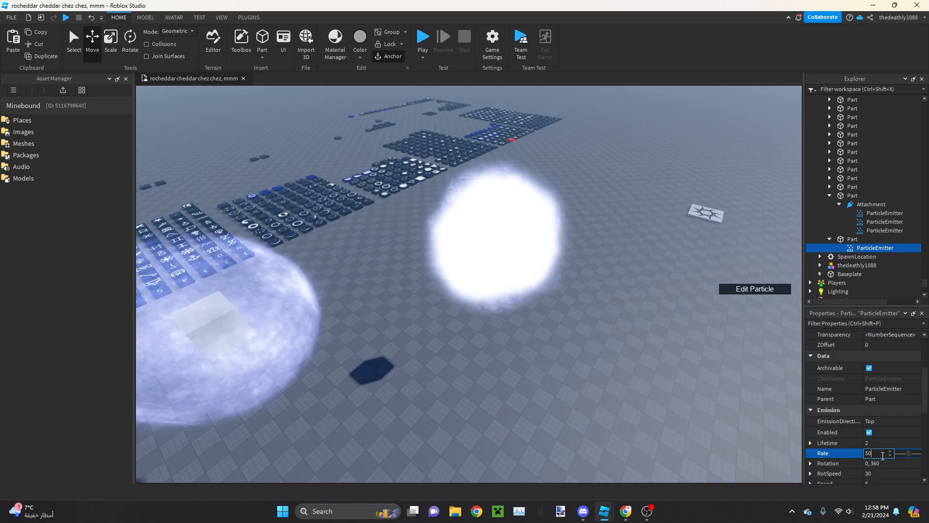
{"action": "key", "text": "Return"}
{"action": "right_click_drag", "start_coordinate": [556, 347], "coordinate": [556, 329]}
{"action": "key", "text": "w"}
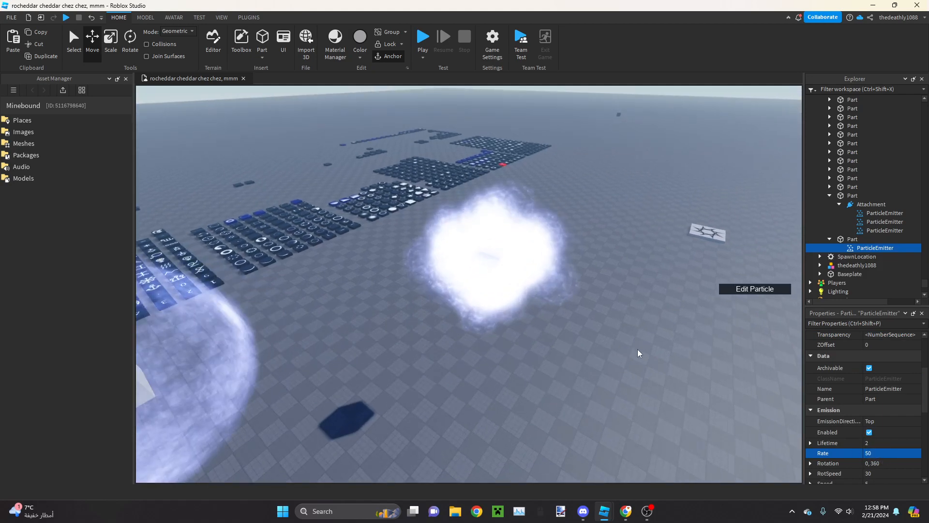
{"action": "key", "text": "s"}
Set the moved emitter's Size to 1 and view the small particles around the part
{"action": "scroll", "coordinate": [859, 418], "scroll_direction": "up", "scroll_amount": 3}
{"action": "left_click", "coordinate": [867, 400]}
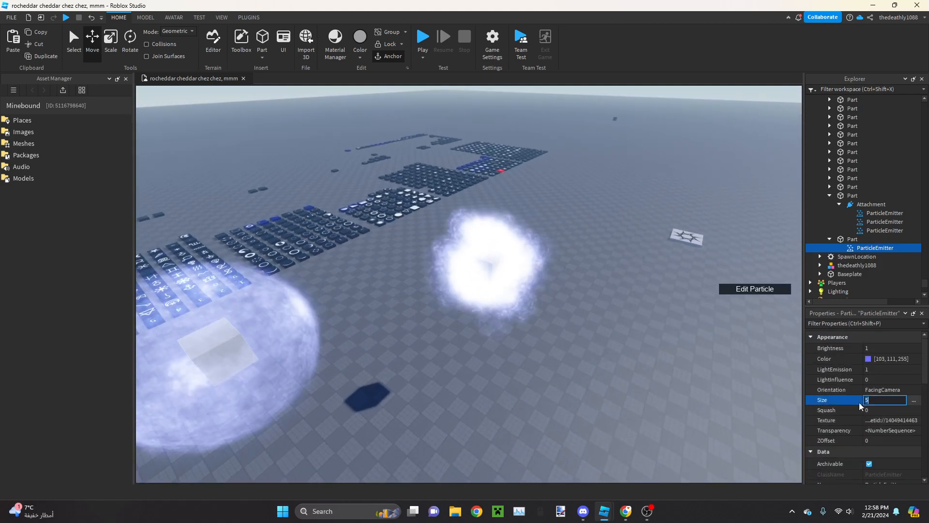
{"action": "type", "text": "1"}
{"action": "key", "text": "Return"}
{"action": "right_click_drag", "start_coordinate": [370, 301], "coordinate": [372, 283]}
{"action": "key", "text": "w"}
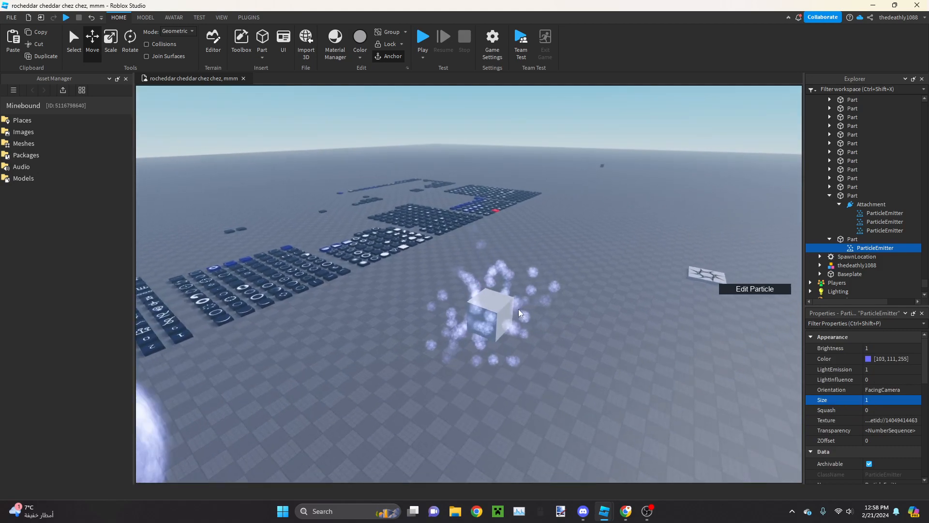
Insert an Attachment into the new part and move its ParticleEmitter inside that attachment
{"action": "left_click", "coordinate": [867, 236]}
{"action": "key", "text": "ctrl+i"}
{"action": "type", "text": "a"}
{"action": "left_click", "coordinate": [840, 263]}
{"action": "left_click_drag", "start_coordinate": [846, 257], "coordinate": [850, 249]}
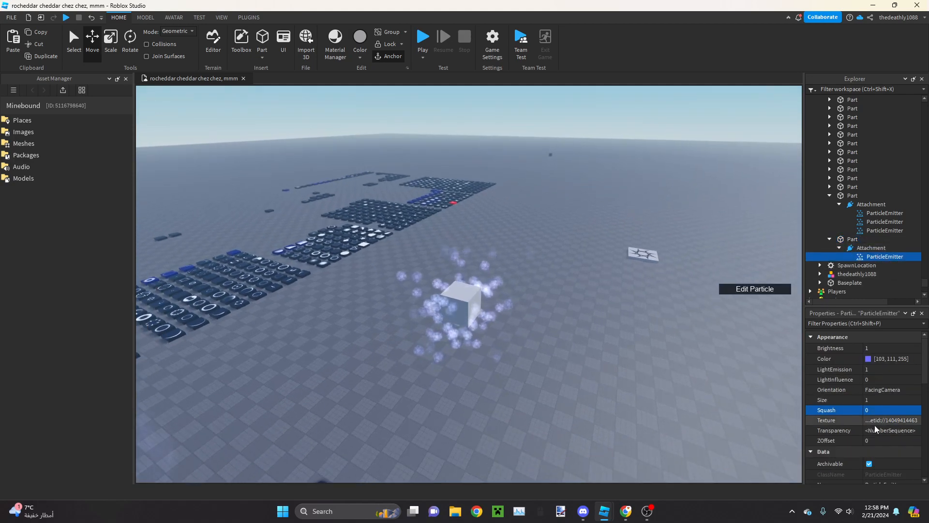
{"action": "scroll", "coordinate": [875, 425], "scroll_direction": "down", "scroll_amount": 5}
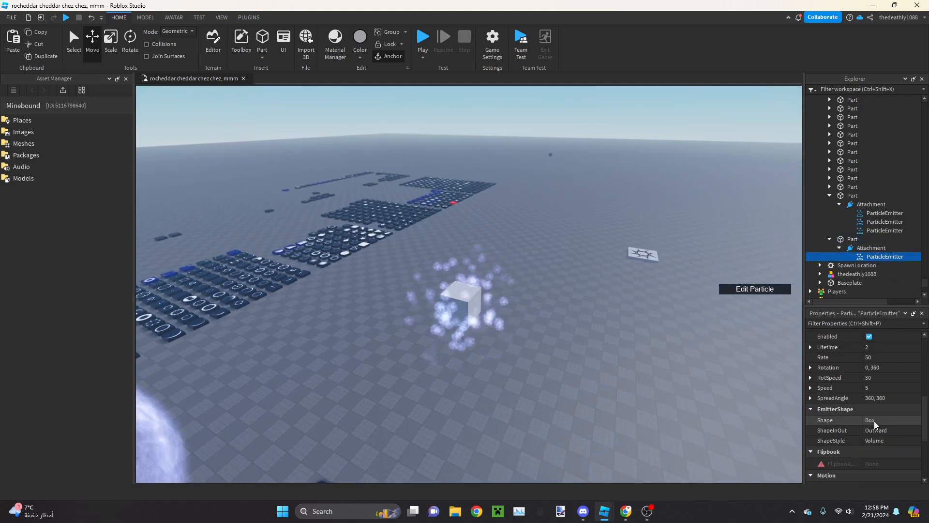
Set the Drag of the separate part's ParticleEmitter to 90
{"action": "scroll", "coordinate": [877, 426], "scroll_direction": "down", "scroll_amount": 2}
{"action": "scroll", "coordinate": [885, 447], "scroll_direction": "up", "scroll_amount": 6}
{"action": "scroll", "coordinate": [870, 390], "scroll_direction": "down", "scroll_amount": 4}
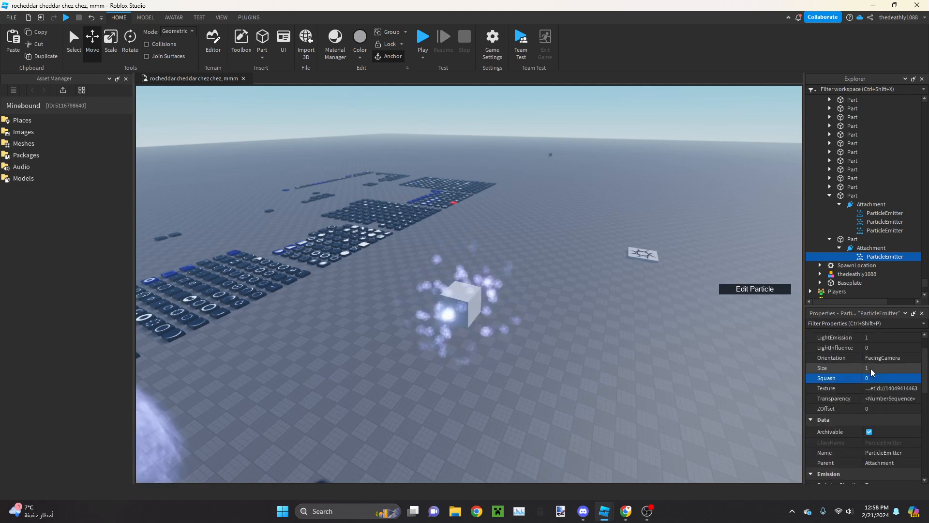
{"action": "left_click", "coordinate": [875, 388]}
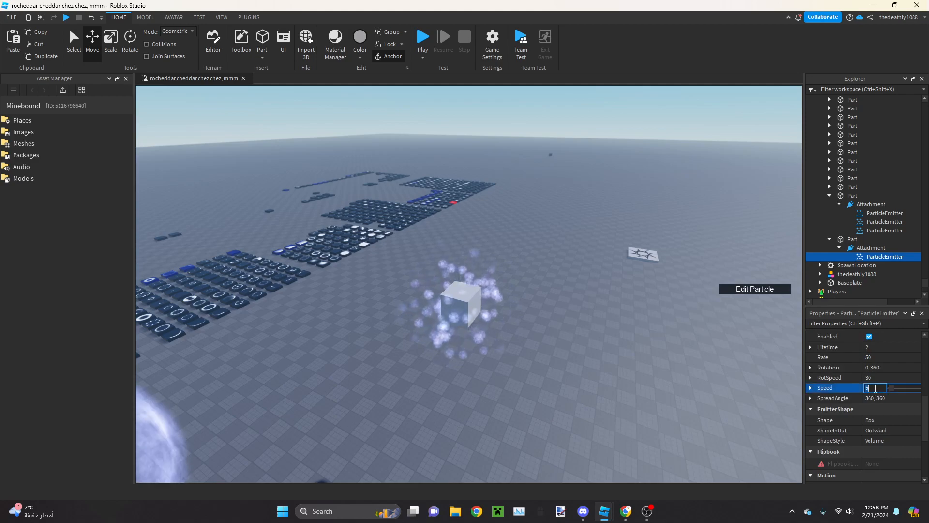
{"action": "scroll", "coordinate": [876, 389], "scroll_direction": "down", "scroll_amount": 4}
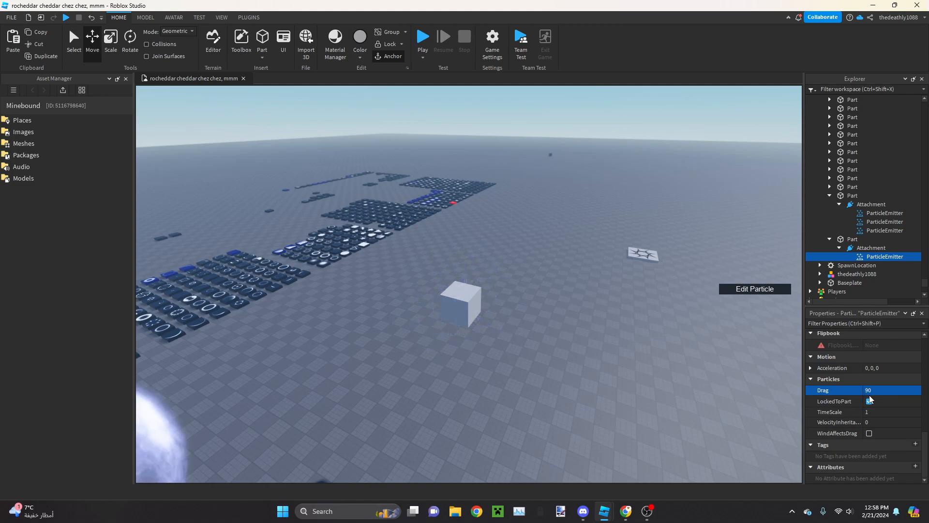
Set the emitter's Speed to a range of 70 to 900
{"action": "scroll", "coordinate": [868, 409], "scroll_direction": "up", "scroll_amount": 3}
{"action": "scroll", "coordinate": [869, 399], "scroll_direction": "down", "scroll_amount": 2}
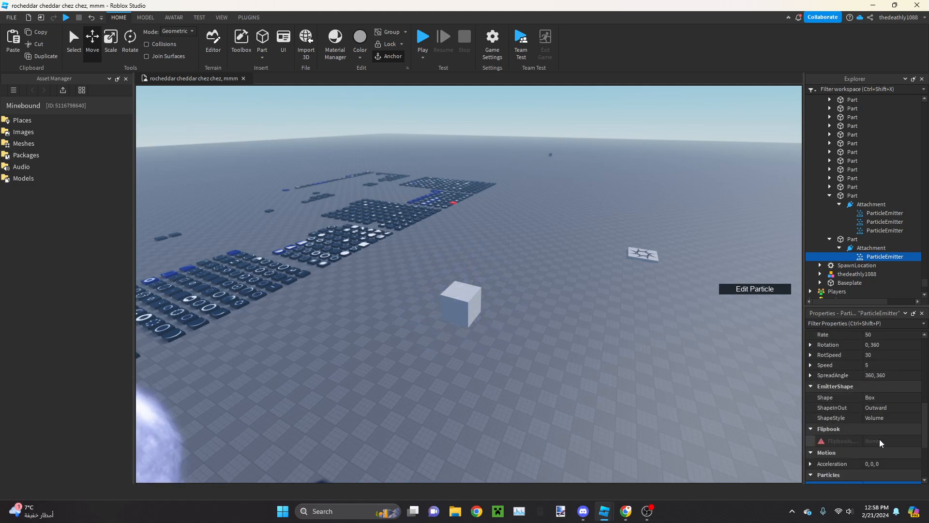
{"action": "scroll", "coordinate": [879, 440], "scroll_direction": "up", "scroll_amount": 1}
{"action": "left_click", "coordinate": [867, 365]}
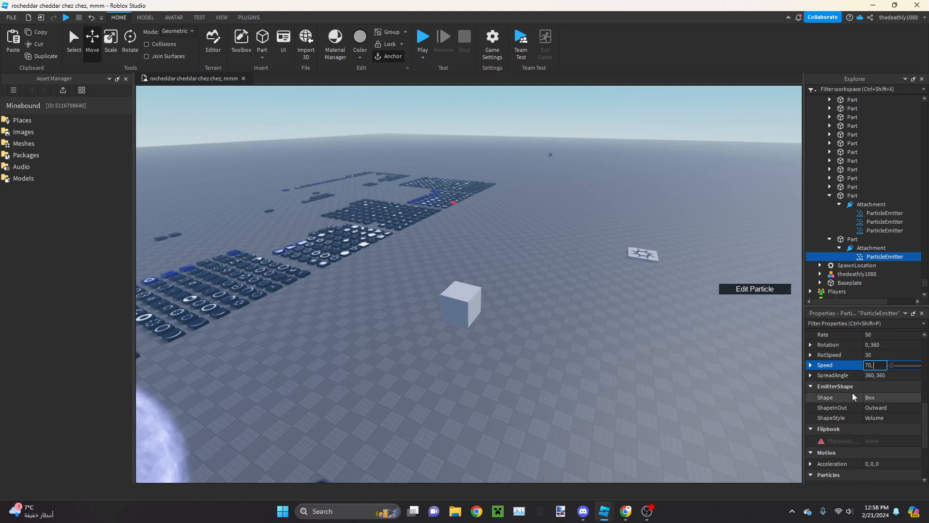
{"action": "type", "text": "00"}
{"action": "key", "text": "Return"}
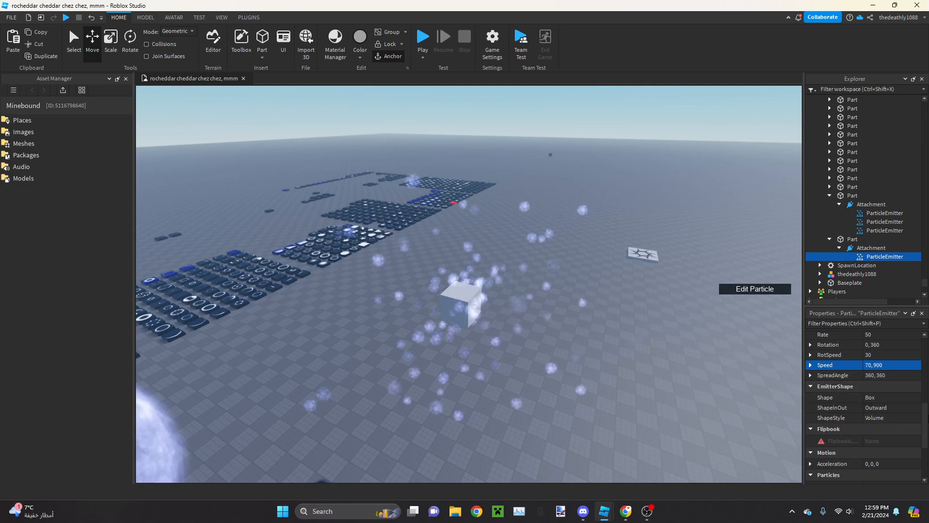
Reshape the emitter's Transparency curve with a keypoint at time 0.201, value 1, and the lowest keypoint at time 0.6, value 0
{"action": "scroll", "coordinate": [915, 409], "scroll_direction": "up", "scroll_amount": 6}
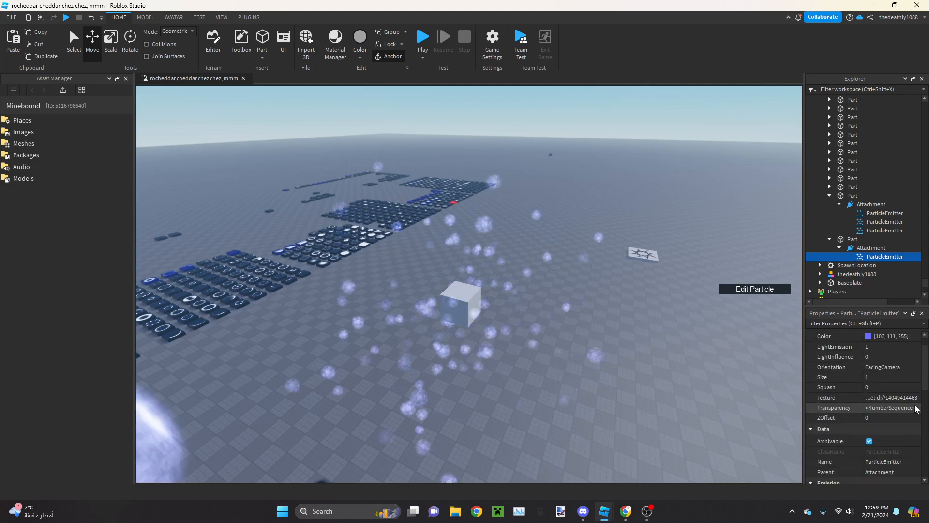
{"action": "left_click", "coordinate": [915, 408]}
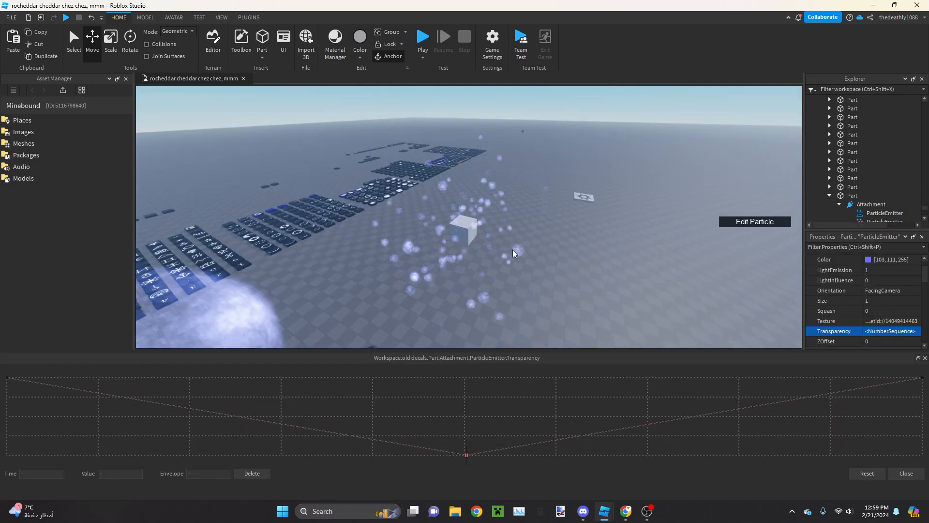
{"action": "left_click_drag", "start_coordinate": [130, 404], "coordinate": [191, 365]}
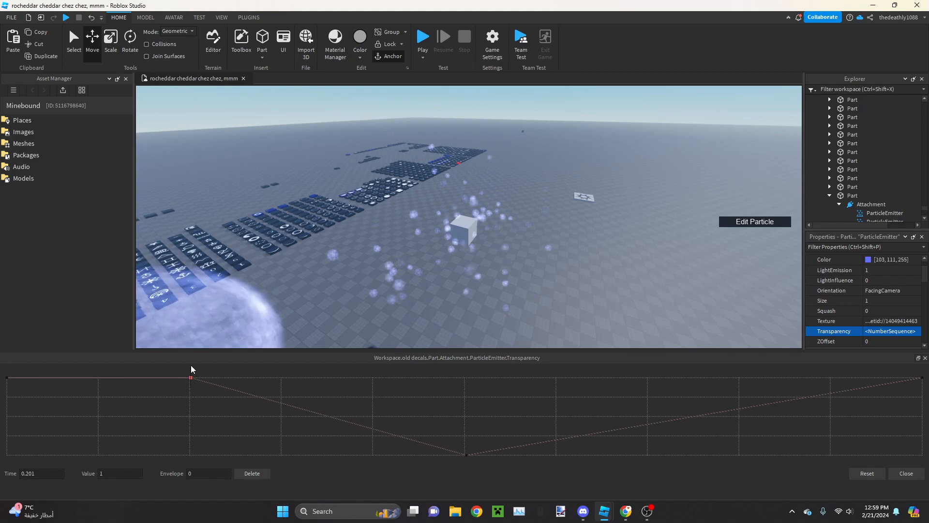
{"action": "left_click", "coordinate": [467, 454]}
{"action": "left_click_drag", "start_coordinate": [467, 455], "coordinate": [557, 474]}
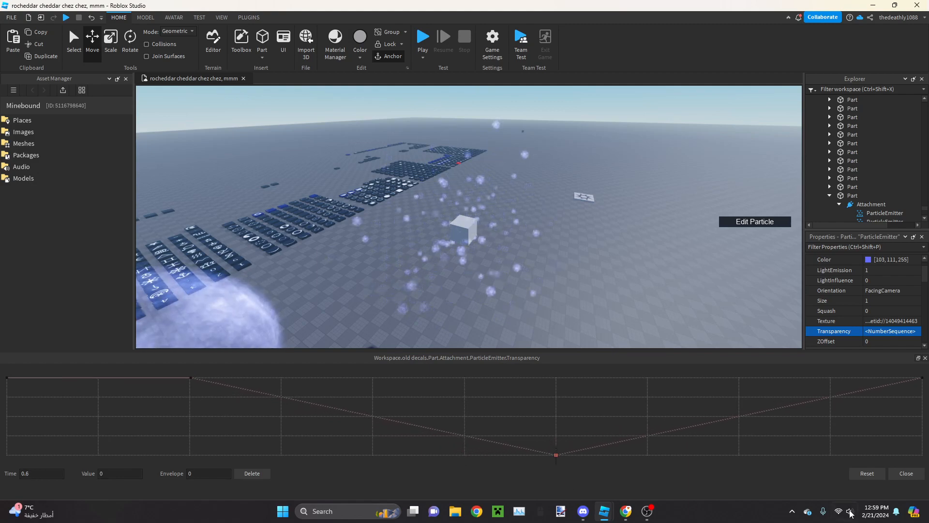
{"action": "left_click", "coordinate": [904, 474]}
Try the small-particle emitter inside the sphere's attachment and return it to the separate part's attachment
{"action": "right_click_drag", "start_coordinate": [512, 369], "coordinate": [452, 305]}
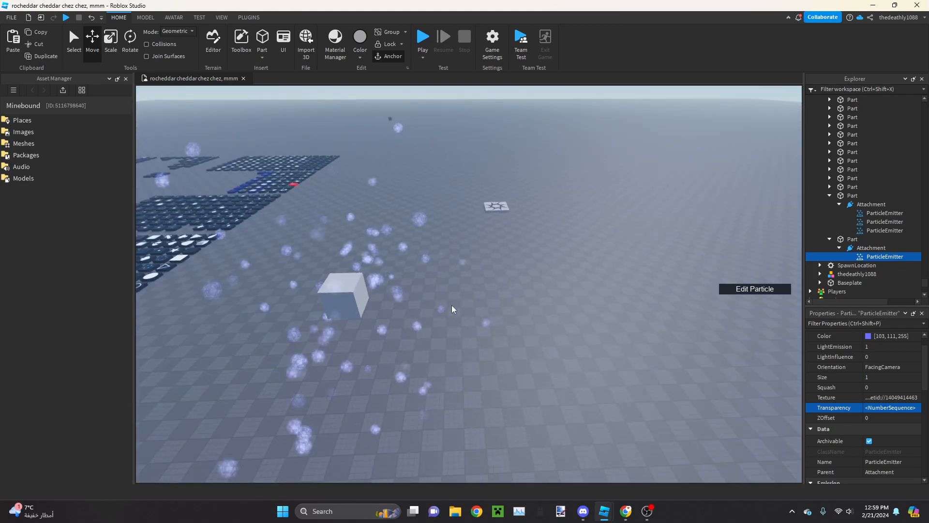
{"action": "scroll", "coordinate": [492, 313], "scroll_direction": "down", "scroll_amount": 3}
{"action": "left_click", "coordinate": [562, 335]}
{"action": "right_click_drag", "start_coordinate": [562, 335], "coordinate": [547, 325]}
{"action": "left_click", "coordinate": [538, 298]}
{"action": "left_click_drag", "start_coordinate": [857, 258], "coordinate": [850, 206]}
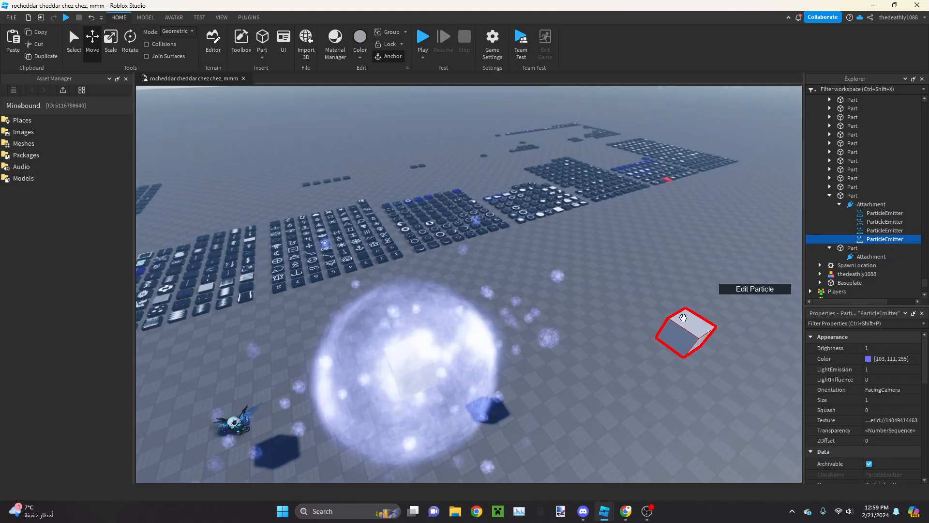
{"action": "scroll", "coordinate": [618, 358], "scroll_direction": "down", "scroll_amount": 2}
{"action": "scroll", "coordinate": [619, 360], "scroll_direction": "down", "scroll_amount": 1}
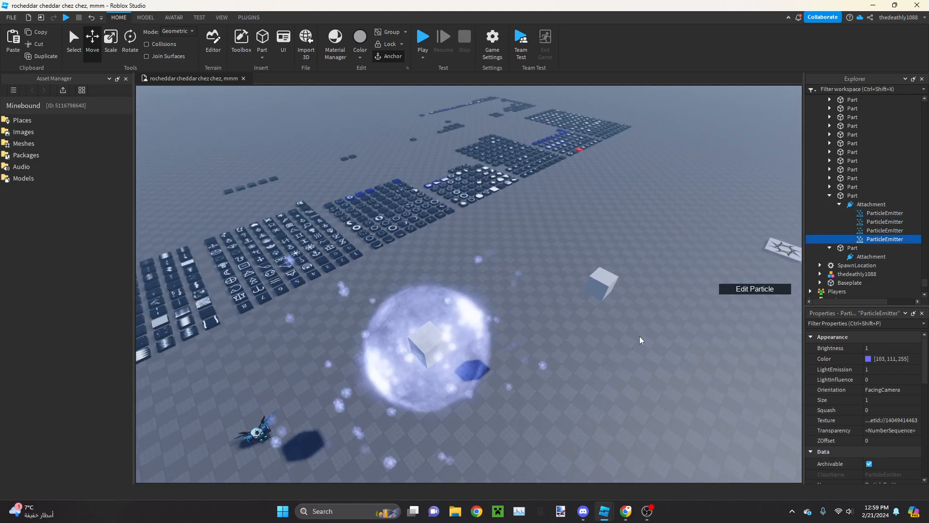
{"action": "left_click_drag", "start_coordinate": [849, 260], "coordinate": [850, 258]}
{"action": "left_click", "coordinate": [613, 249]}
{"action": "right_click_drag", "start_coordinate": [614, 249], "coordinate": [444, 260]}
{"action": "scroll", "coordinate": [412, 274], "scroll_direction": "up", "scroll_amount": 3}
{"action": "scroll", "coordinate": [411, 447], "scroll_direction": "up", "scroll_amount": 5}
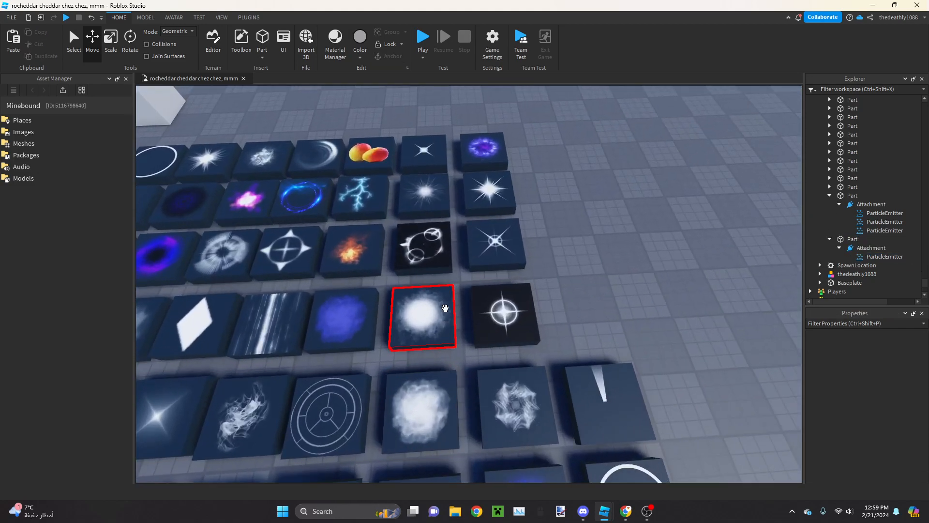
{"action": "scroll", "coordinate": [445, 308], "scroll_direction": "down", "scroll_amount": 5}
{"action": "right_click_drag", "start_coordinate": [446, 308], "coordinate": [498, 276]}
{"action": "scroll", "coordinate": [464, 279], "scroll_direction": "up", "scroll_amount": 4}
{"action": "scroll", "coordinate": [556, 251], "scroll_direction": "up", "scroll_amount": 4}
{"action": "right_click_drag", "start_coordinate": [555, 251], "coordinate": [560, 272]}
{"action": "scroll", "coordinate": [558, 274], "scroll_direction": "up", "scroll_amount": 4}
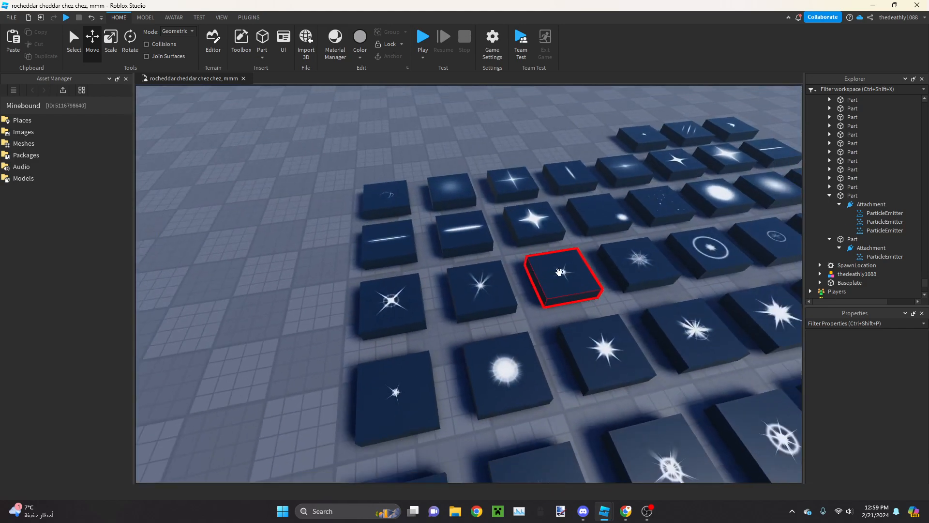
{"action": "scroll", "coordinate": [559, 272], "scroll_direction": "down", "scroll_amount": 5}
{"action": "scroll", "coordinate": [517, 272], "scroll_direction": "up", "scroll_amount": 3}
{"action": "scroll", "coordinate": [455, 145], "scroll_direction": "up", "scroll_amount": 4}
{"action": "scroll", "coordinate": [423, 250], "scroll_direction": "up", "scroll_amount": 2}
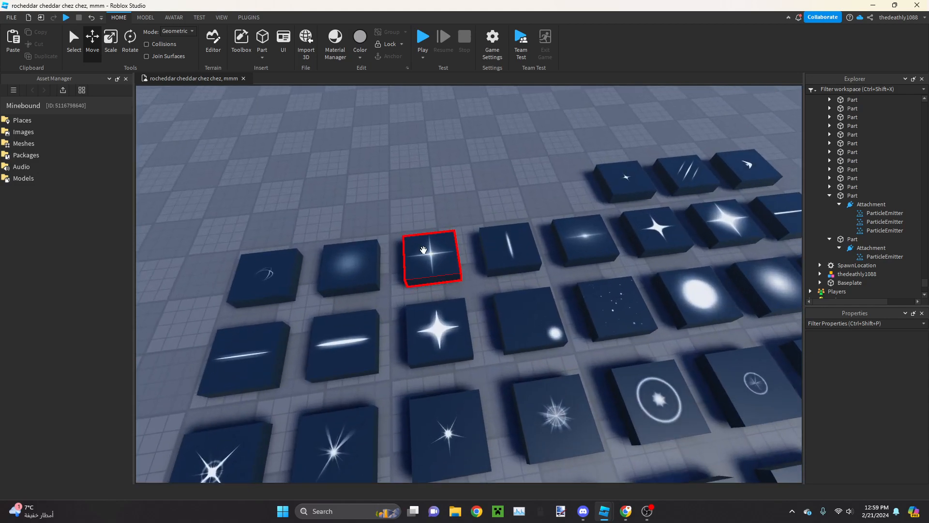
{"action": "left_click", "coordinate": [423, 250]}
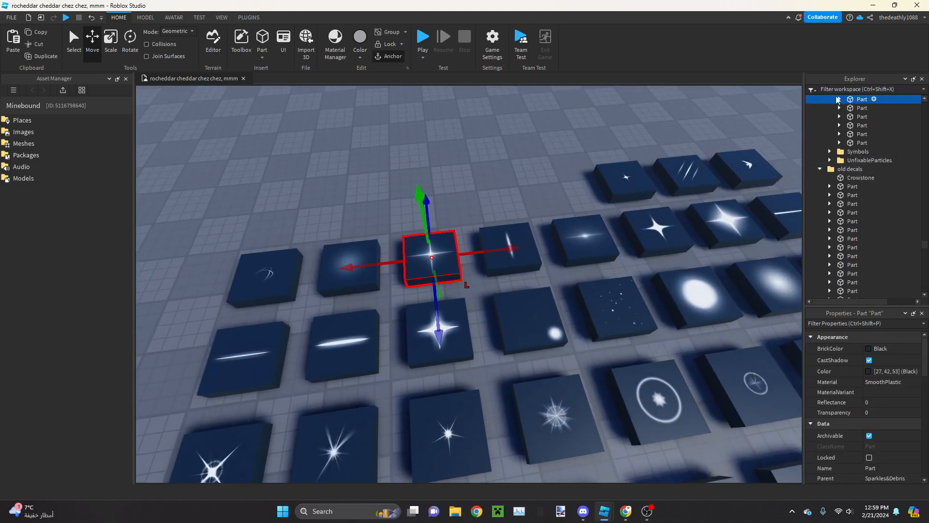
{"action": "left_click", "coordinate": [873, 361]}
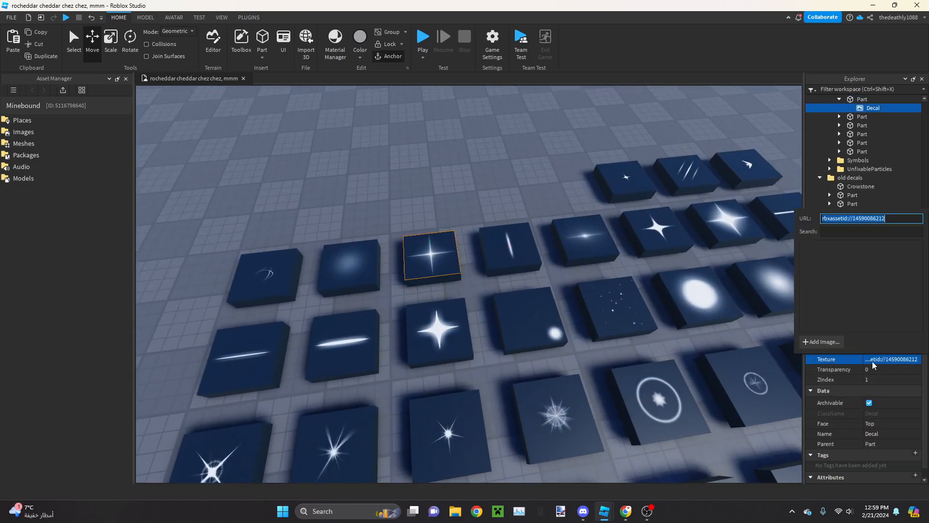
{"action": "key", "text": "w"}
{"action": "right_click_drag", "start_coordinate": [627, 268], "coordinate": [402, 243]}
{"action": "key", "text": "s"}
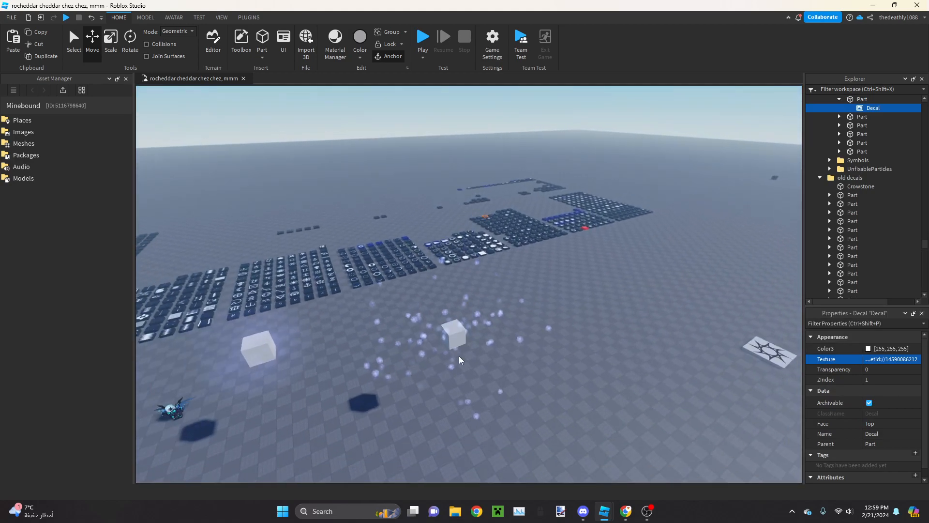
{"action": "left_click", "coordinate": [460, 336]}
{"action": "left_click", "coordinate": [885, 238]}
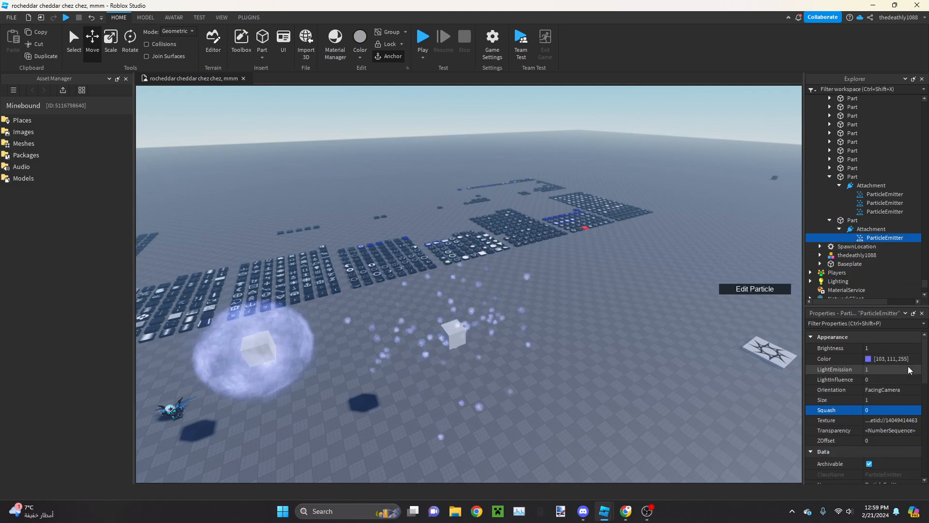
{"action": "left_click", "coordinate": [889, 420]}
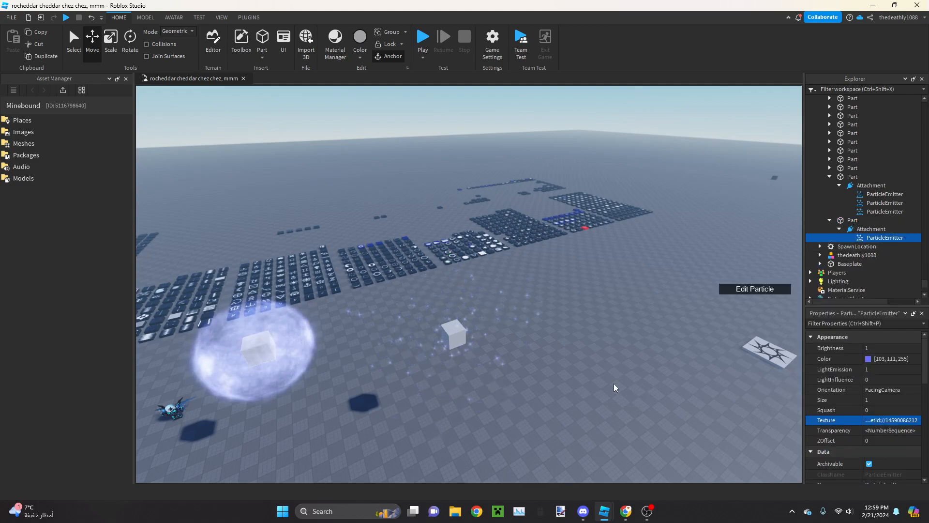
{"action": "scroll", "coordinate": [510, 359], "scroll_direction": "up", "scroll_amount": 3}
{"action": "scroll", "coordinate": [510, 359], "scroll_direction": "down", "scroll_amount": 2}
{"action": "right_click_drag", "start_coordinate": [510, 359], "coordinate": [510, 359]}
{"action": "scroll", "coordinate": [510, 359], "scroll_direction": "down", "scroll_amount": 2}
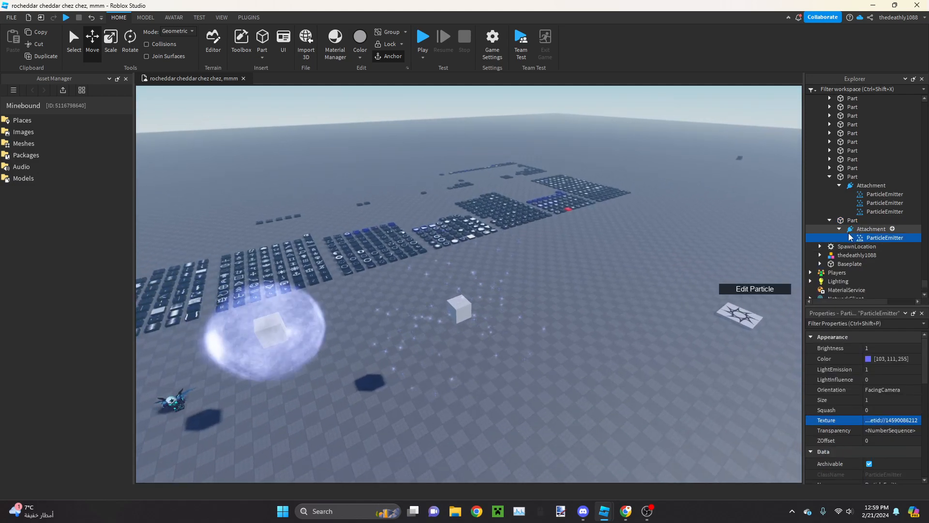
Move the star-textured emitter into the sphere's attachment
{"action": "left_click_drag", "start_coordinate": [849, 234], "coordinate": [847, 185]}
{"action": "right_click_drag", "start_coordinate": [694, 278], "coordinate": [515, 304]}
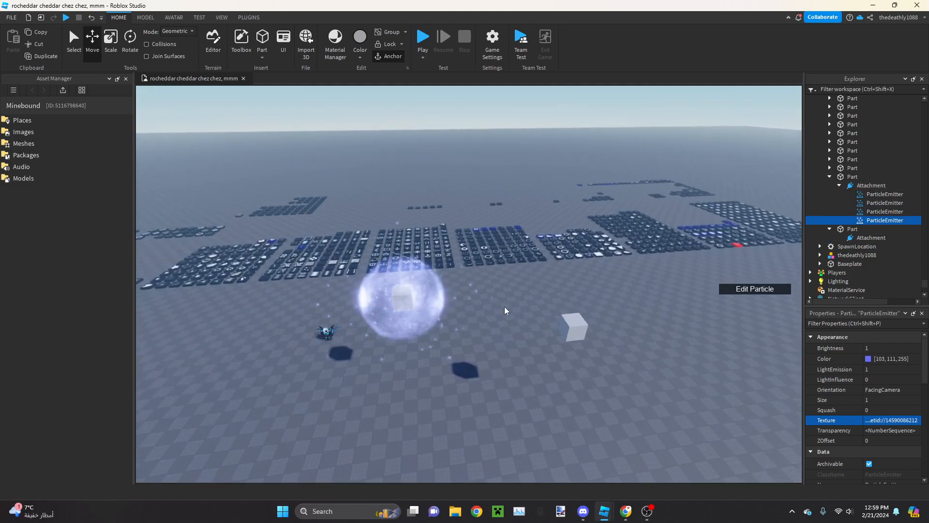
{"action": "scroll", "coordinate": [448, 309], "scroll_direction": "up", "scroll_amount": 3}
{"action": "scroll", "coordinate": [449, 309], "scroll_direction": "down", "scroll_amount": 2}
Set the star emitter's Speed to a range of 70 to 450
{"action": "scroll", "coordinate": [906, 422], "scroll_direction": "down", "scroll_amount": 4}
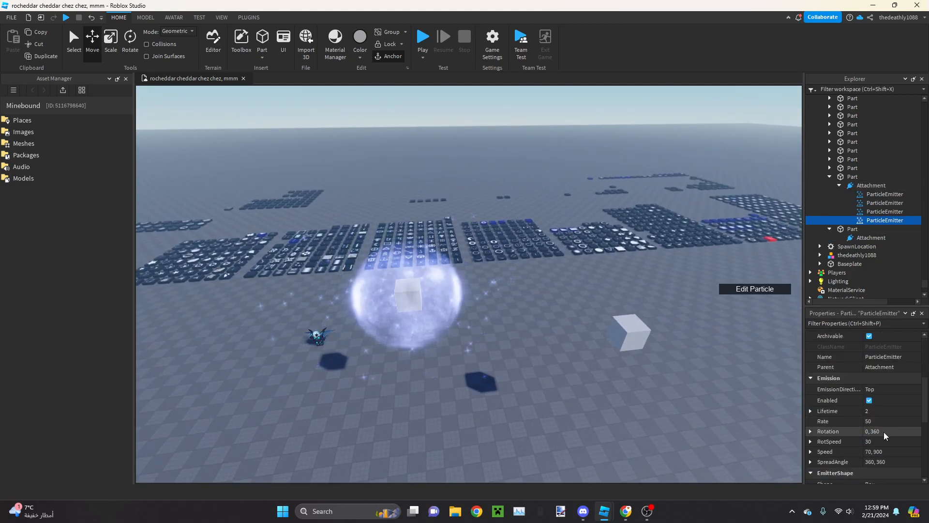
{"action": "scroll", "coordinate": [884, 432], "scroll_direction": "down", "scroll_amount": 3}
{"action": "left_click", "coordinate": [880, 419]}
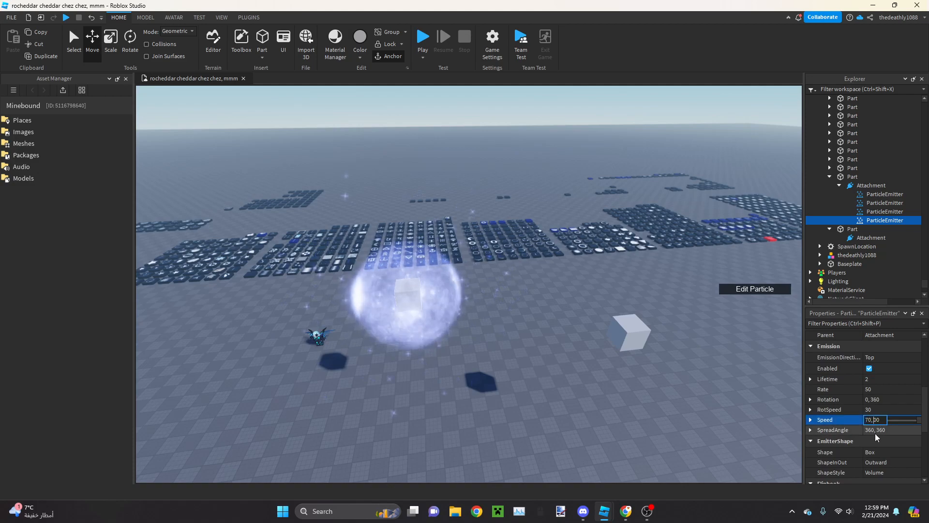
{"action": "key", "text": "BackSpace"}
{"action": "type", "text": "5"}
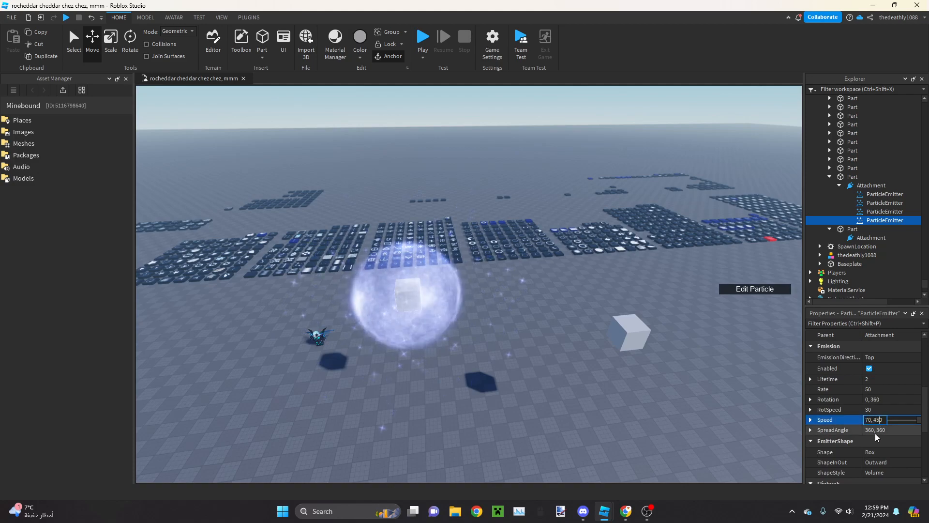
{"action": "key", "text": "Return"}
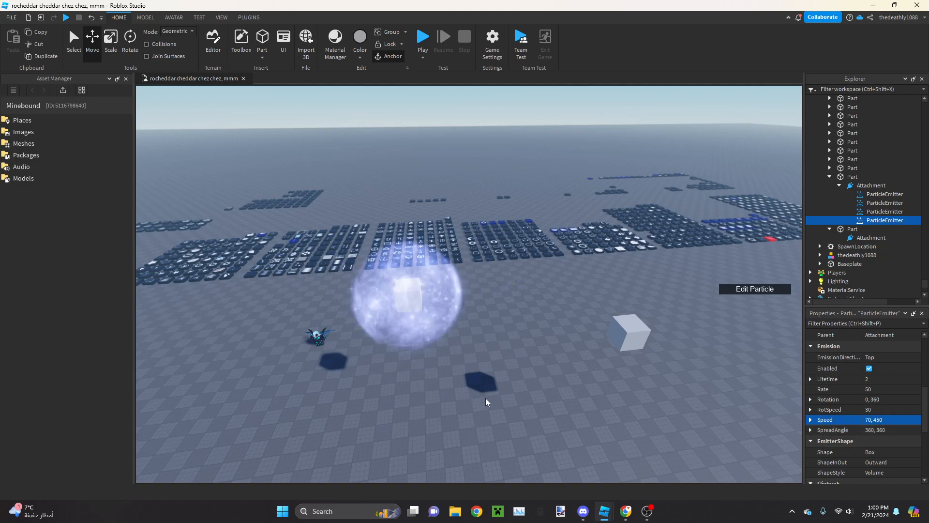
Examine the sphere and its star particles from several angles and distances
{"action": "key", "text": "w"}
{"action": "right_click_drag", "start_coordinate": [483, 396], "coordinate": [464, 365]}
{"action": "scroll", "coordinate": [538, 346], "scroll_direction": "down", "scroll_amount": 1}
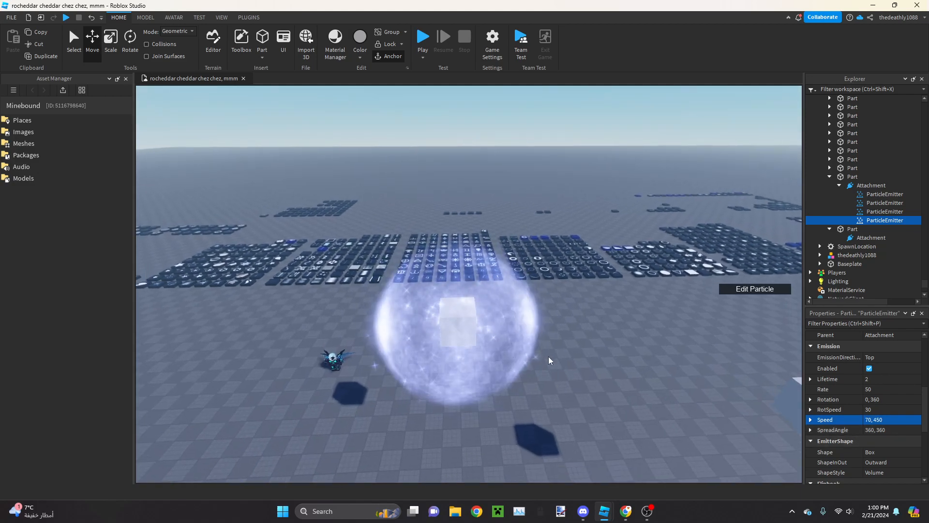
{"action": "scroll", "coordinate": [624, 397], "scroll_direction": "up", "scroll_amount": 1}
{"action": "scroll", "coordinate": [731, 450], "scroll_direction": "down", "scroll_amount": 1}
{"action": "right_click_drag", "start_coordinate": [650, 401], "coordinate": [649, 400]}
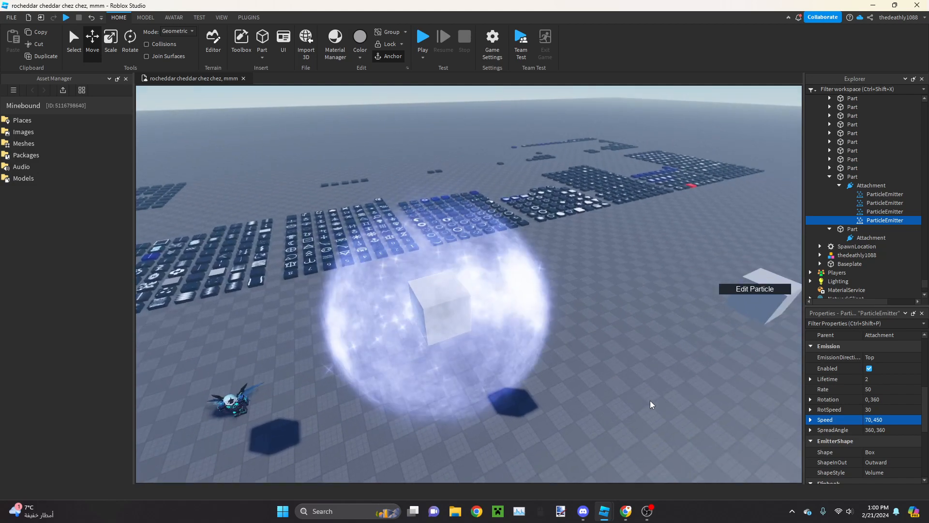
{"action": "scroll", "coordinate": [632, 384], "scroll_direction": "down", "scroll_amount": 2}
{"action": "scroll", "coordinate": [626, 383], "scroll_direction": "up", "scroll_amount": 2}
{"action": "scroll", "coordinate": [625, 385], "scroll_direction": "down", "scroll_amount": 4}
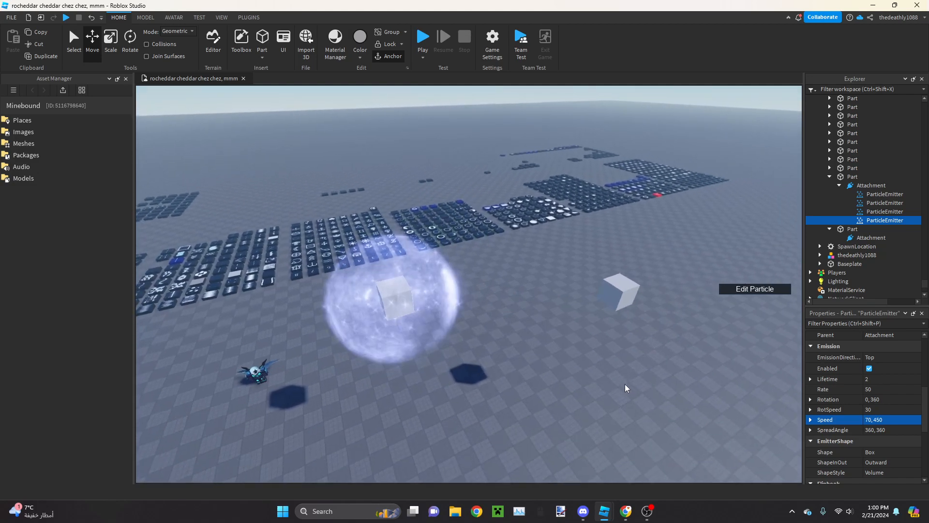
Look over the texture tiles surrounding the sphere and return the view to the sphere
{"action": "left_click", "coordinate": [626, 384]}
{"action": "scroll", "coordinate": [625, 385], "scroll_direction": "up", "scroll_amount": 2}
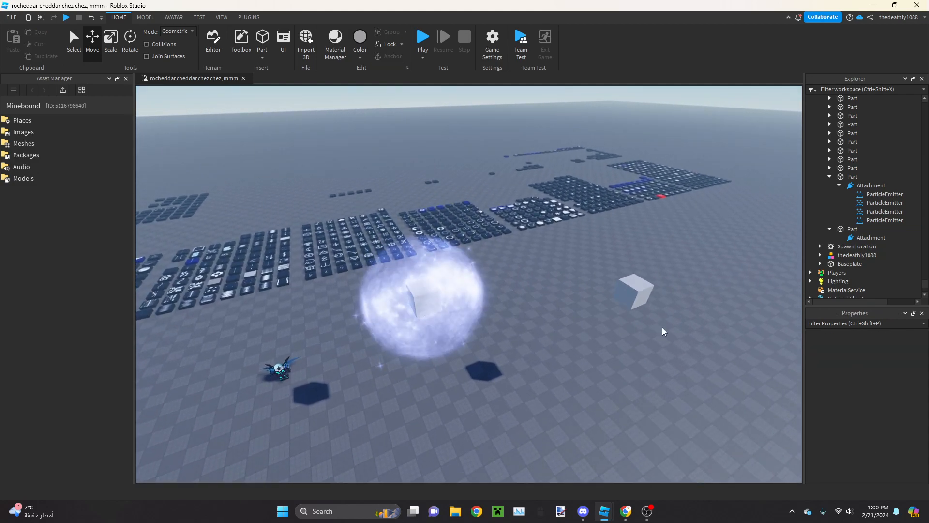
{"action": "scroll", "coordinate": [630, 339], "scroll_direction": "down", "scroll_amount": 3}
{"action": "scroll", "coordinate": [508, 339], "scroll_direction": "up", "scroll_amount": 1}
{"action": "scroll", "coordinate": [477, 304], "scroll_direction": "up", "scroll_amount": 1}
{"action": "right_click_drag", "start_coordinate": [479, 302], "coordinate": [484, 297]}
{"action": "scroll", "coordinate": [632, 173], "scroll_direction": "up", "scroll_amount": 4}
{"action": "right_click_drag", "start_coordinate": [587, 281], "coordinate": [587, 282]}
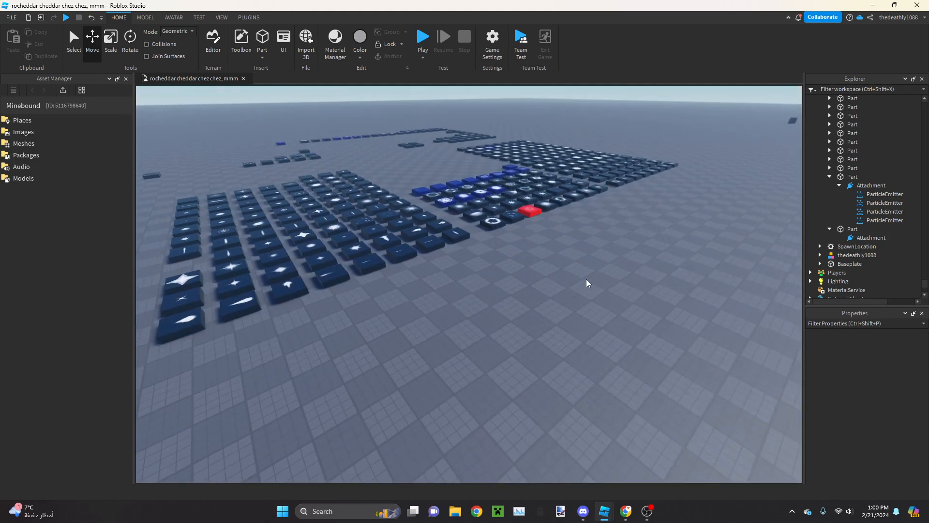
{"action": "scroll", "coordinate": [594, 211], "scroll_direction": "up", "scroll_amount": 6}
{"action": "right_click_drag", "start_coordinate": [594, 210], "coordinate": [579, 225]}
{"action": "scroll", "coordinate": [481, 248], "scroll_direction": "up", "scroll_amount": 4}
{"action": "right_click_drag", "start_coordinate": [481, 248], "coordinate": [494, 254]}
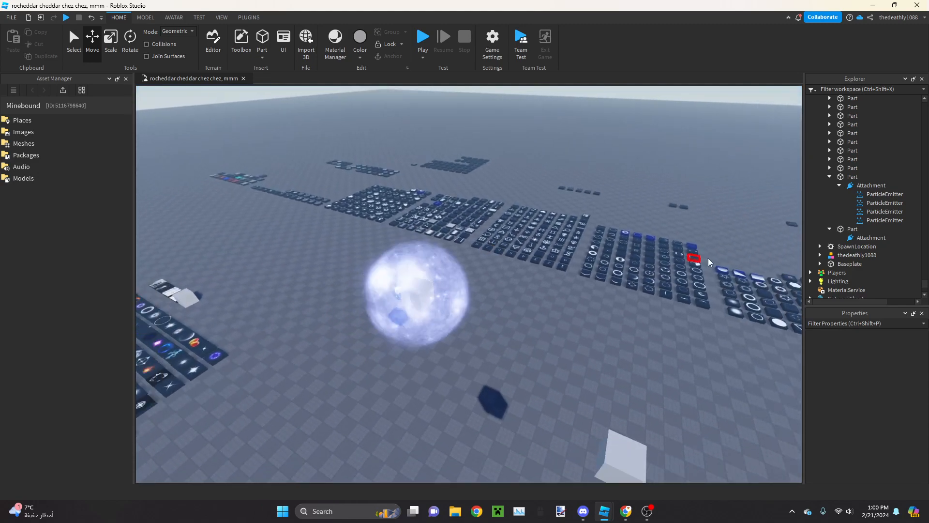
Duplicate the sphere's VelocityPerpendicular emitter of size 15 into the separate part's attachment and make a second copy there
{"action": "left_click", "coordinate": [846, 213]}
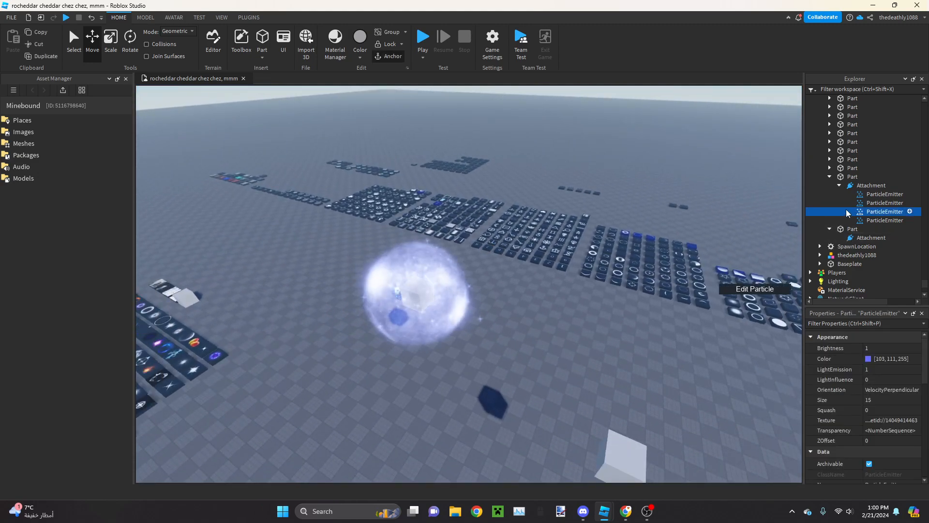
{"action": "key", "text": "ctrl+d"}
{"action": "left_click_drag", "start_coordinate": [846, 229], "coordinate": [844, 248]}
{"action": "right_click_drag", "start_coordinate": [589, 287], "coordinate": [549, 252]}
{"action": "key", "text": "ctrl+d"}
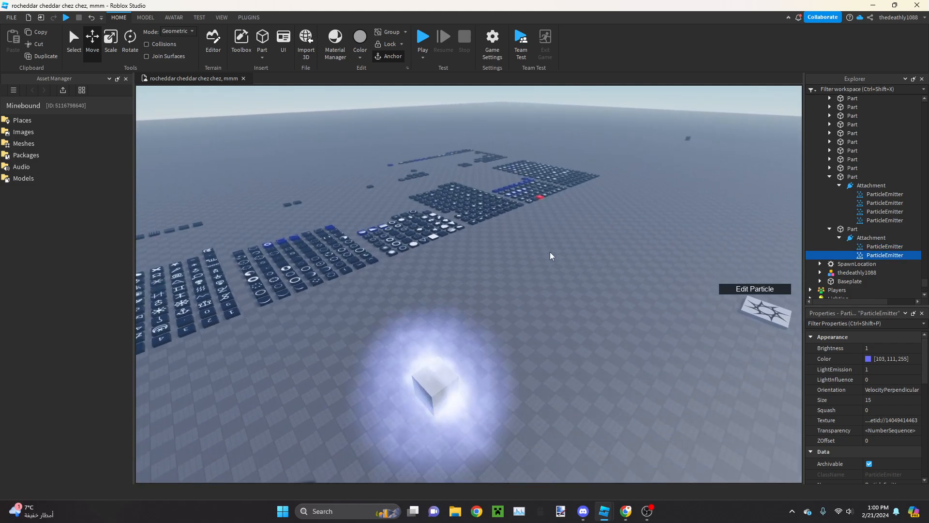
Copy the Texture ID of the jagged smoky ring decal from the Shines folder's tiles
{"action": "scroll", "coordinate": [568, 177], "scroll_direction": "up", "scroll_amount": 15}
{"action": "right_click_drag", "start_coordinate": [563, 183], "coordinate": [536, 203]}
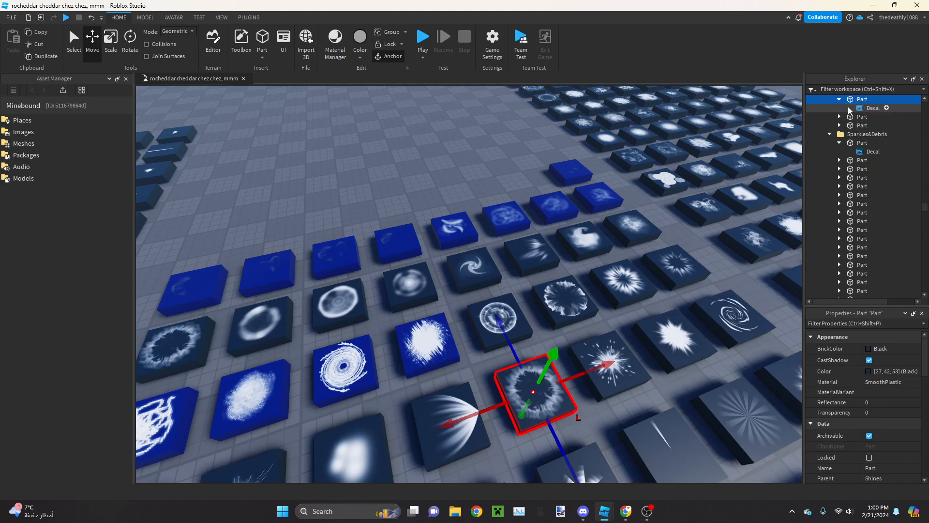
{"action": "left_click", "coordinate": [899, 359]}
{"action": "right_click_drag", "start_coordinate": [623, 333], "coordinate": [406, 264]}
{"action": "scroll", "coordinate": [405, 265], "scroll_direction": "up", "scroll_amount": 15}
{"action": "right_click_drag", "start_coordinate": [292, 272], "coordinate": [352, 331]}
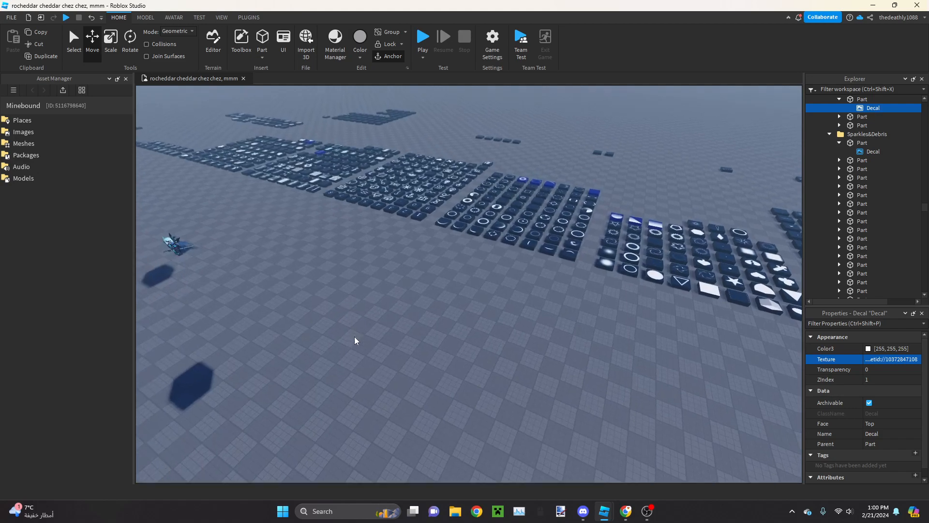
{"action": "scroll", "coordinate": [352, 330], "scroll_direction": "down", "scroll_amount": 8}
{"action": "left_click", "coordinate": [315, 409]}
{"action": "left_click", "coordinate": [847, 221]}
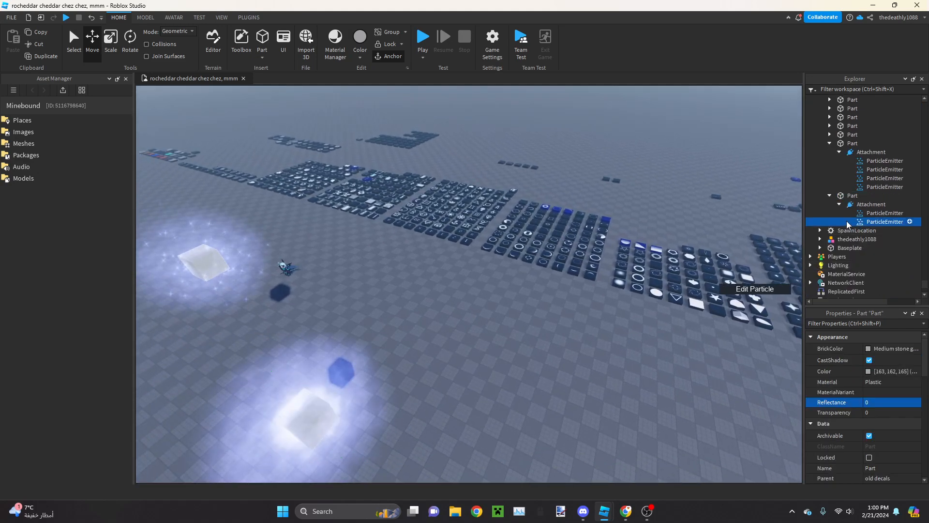
{"action": "left_click", "coordinate": [879, 420]}
{"action": "key", "text": "Return"}
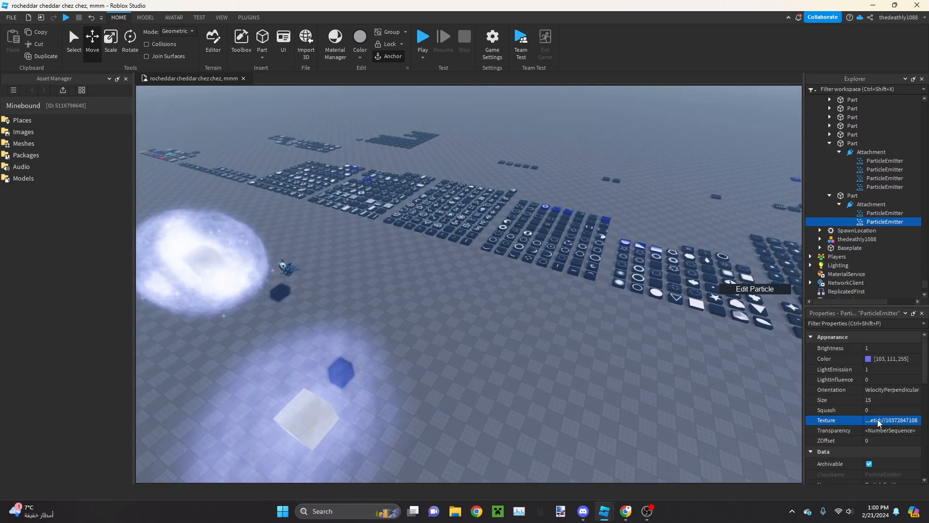
{"action": "scroll", "coordinate": [433, 357], "scroll_direction": "up", "scroll_amount": 10}
{"action": "right_click_drag", "start_coordinate": [361, 416], "coordinate": [537, 419]}
{"action": "key", "text": "s"}
{"action": "key", "text": "a"}
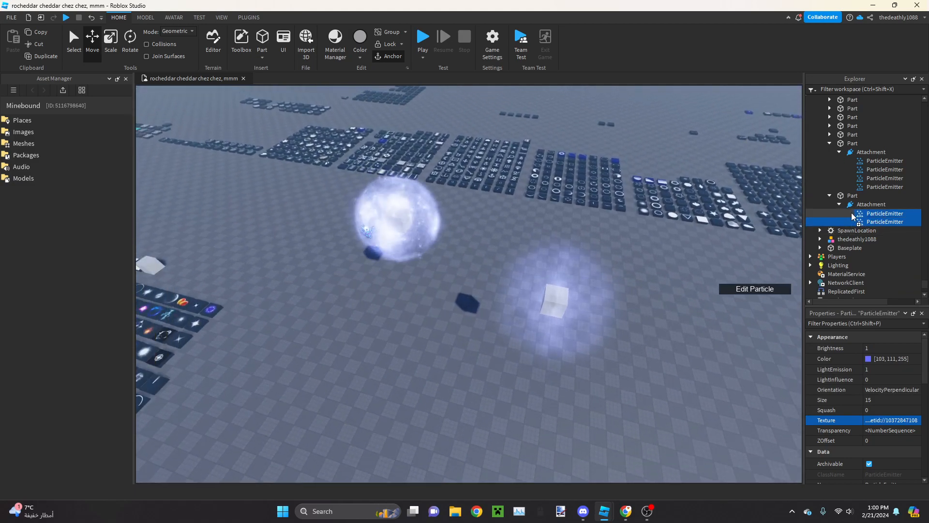
{"action": "left_click_drag", "start_coordinate": [843, 153], "coordinate": [847, 151]}
{"action": "scroll", "coordinate": [441, 260], "scroll_direction": "up", "scroll_amount": 8}
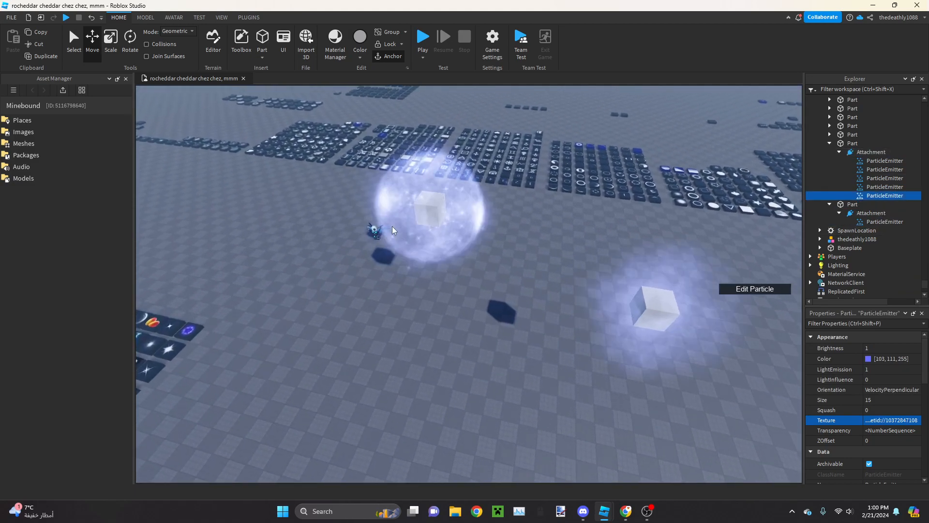
Try a Size of 20 on the emitter moved to the sphere and settle on a Size of 17
{"action": "scroll", "coordinate": [441, 259], "scroll_direction": "down", "scroll_amount": 5}
{"action": "left_click", "coordinate": [881, 400]}
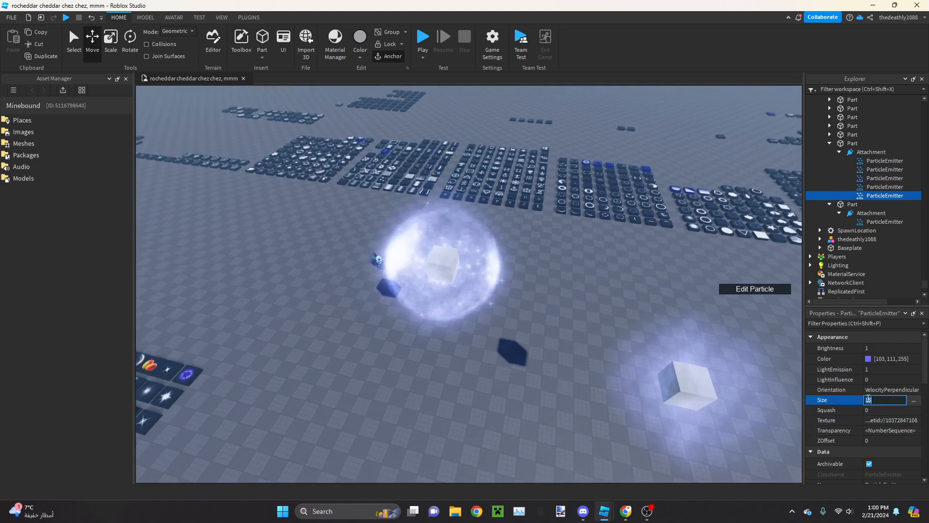
{"action": "type", "text": "20"}
{"action": "key", "text": "Return"}
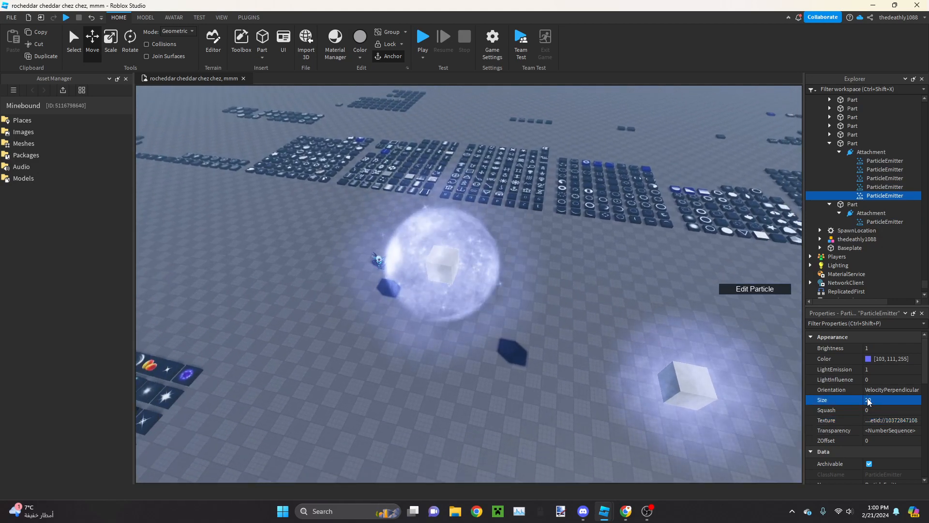
{"action": "left_click", "coordinate": [869, 400]}
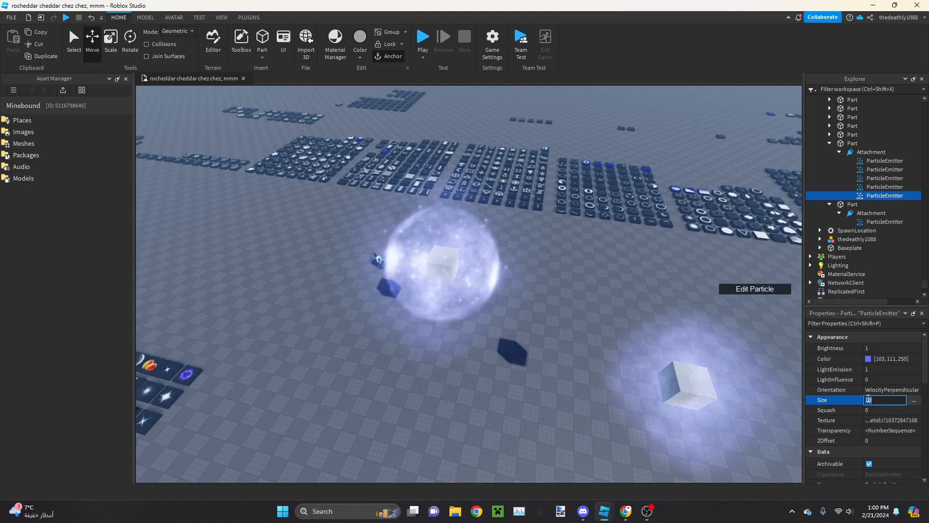
{"action": "key", "text": "Return"}
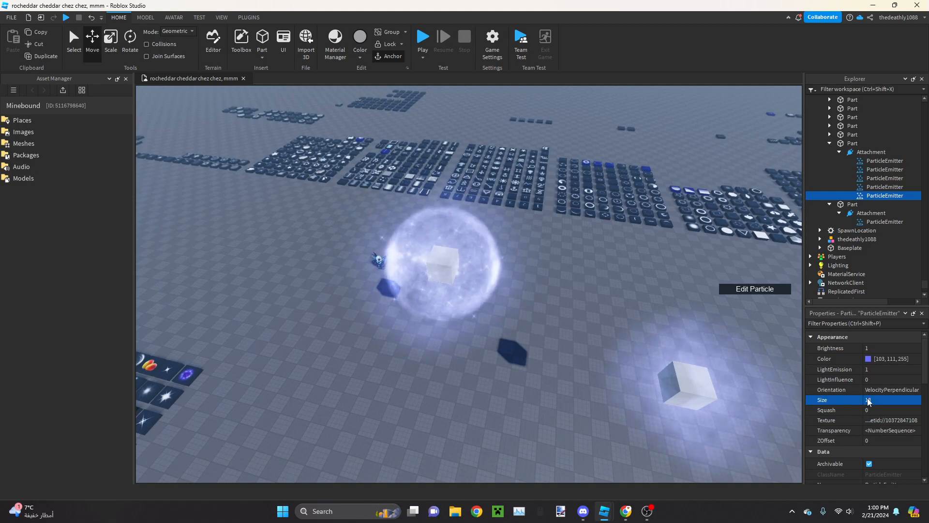
{"action": "key", "text": "Return"}
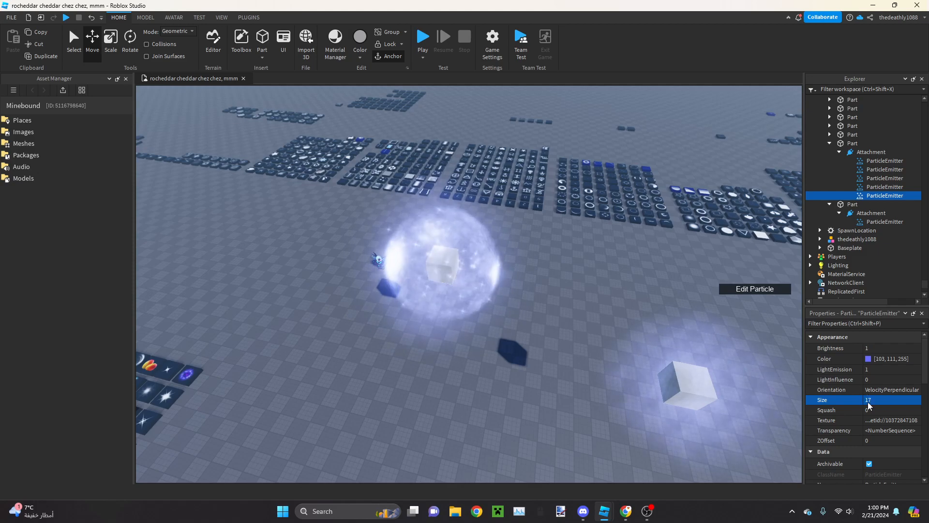
Delete the separate part beside the sphere together with its remaining emitter
{"action": "left_click", "coordinate": [598, 326]}
{"action": "right_click_drag", "start_coordinate": [598, 326], "coordinate": [614, 307]}
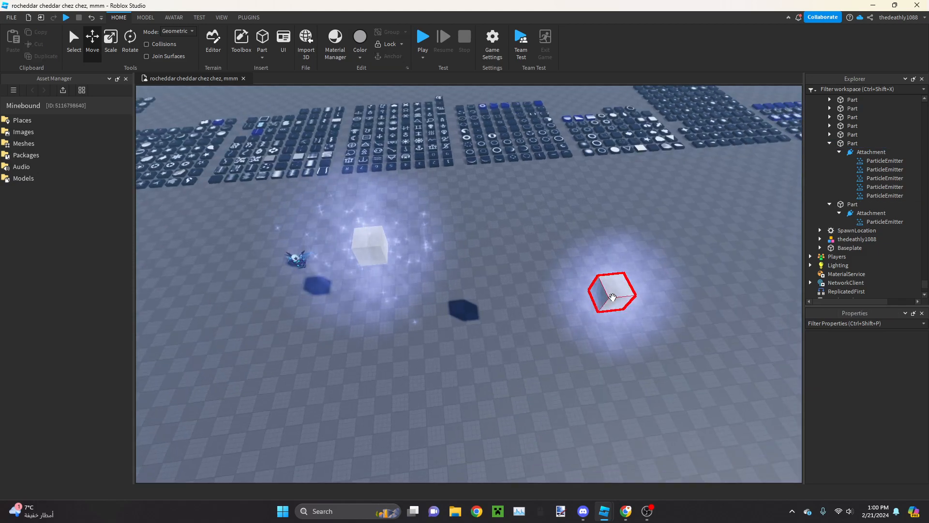
{"action": "left_click", "coordinate": [613, 298]}
{"action": "key", "text": "Delete"}
{"action": "key", "text": "a"}
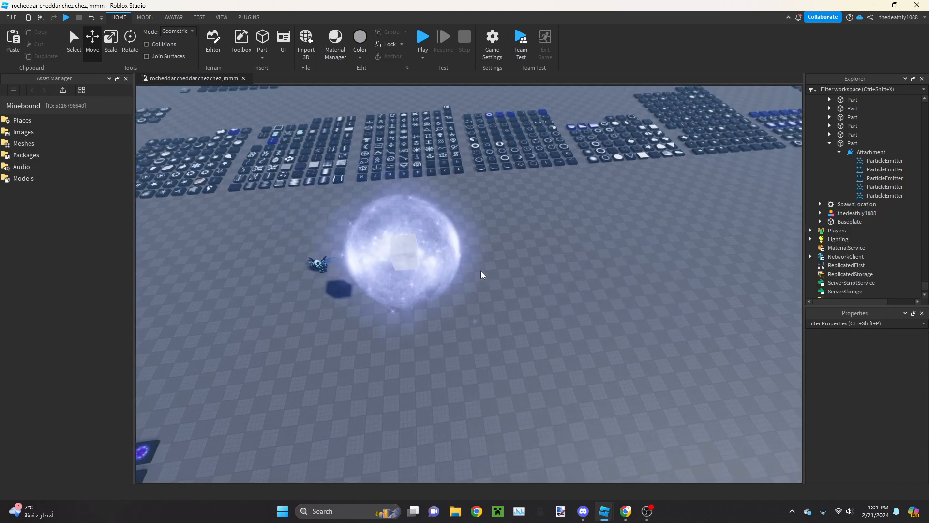
Set the star emitter's Acceleration to 0, 10, 0 and inspect the sphere up close
{"action": "left_click", "coordinate": [847, 179]}
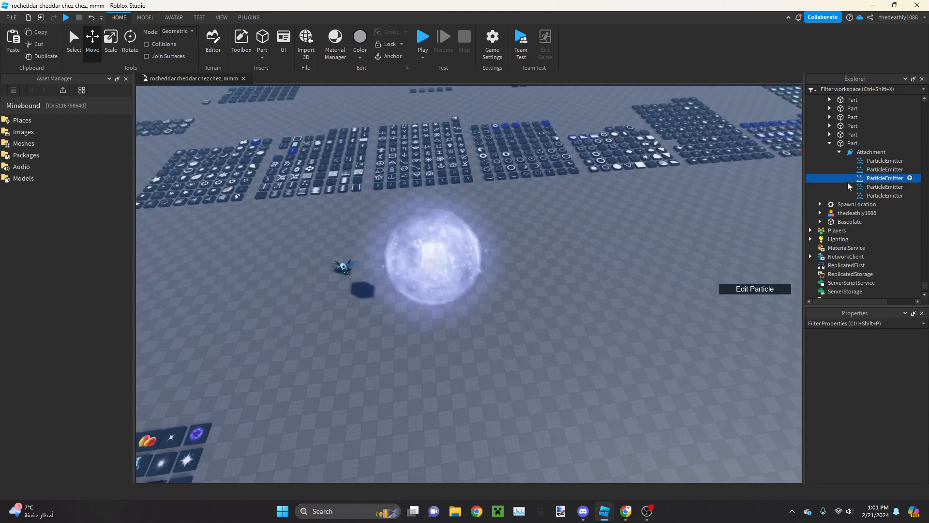
{"action": "left_click", "coordinate": [847, 191]}
{"action": "scroll", "coordinate": [905, 435], "scroll_direction": "down", "scroll_amount": 10}
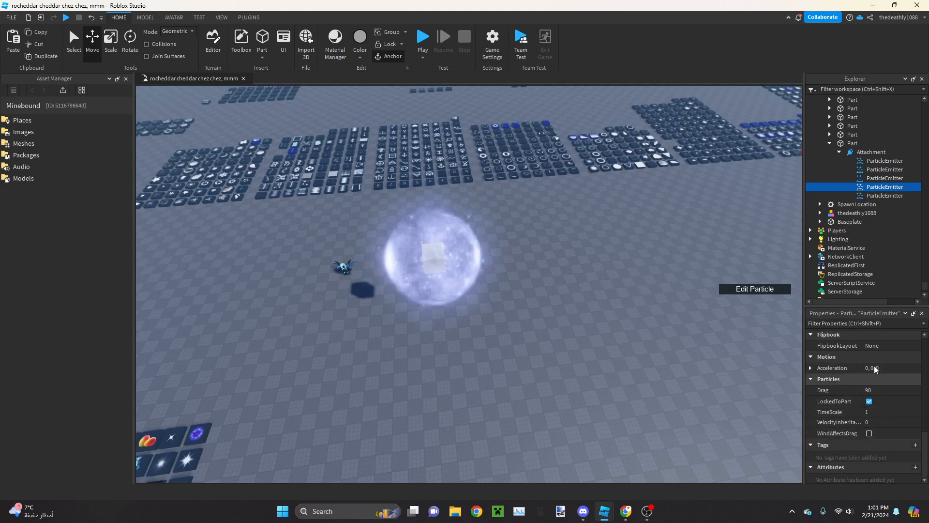
{"action": "left_click", "coordinate": [872, 369]}
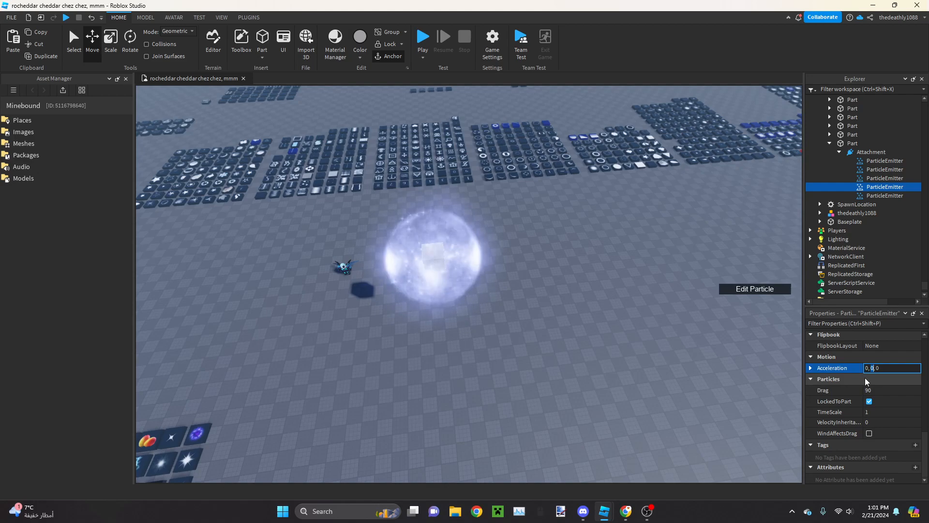
{"action": "type", "text": "10"}
{"action": "key", "text": "Return"}
{"action": "right_click_drag", "start_coordinate": [513, 351], "coordinate": [464, 361]}
{"action": "scroll", "coordinate": [464, 361], "scroll_direction": "up", "scroll_amount": 2}
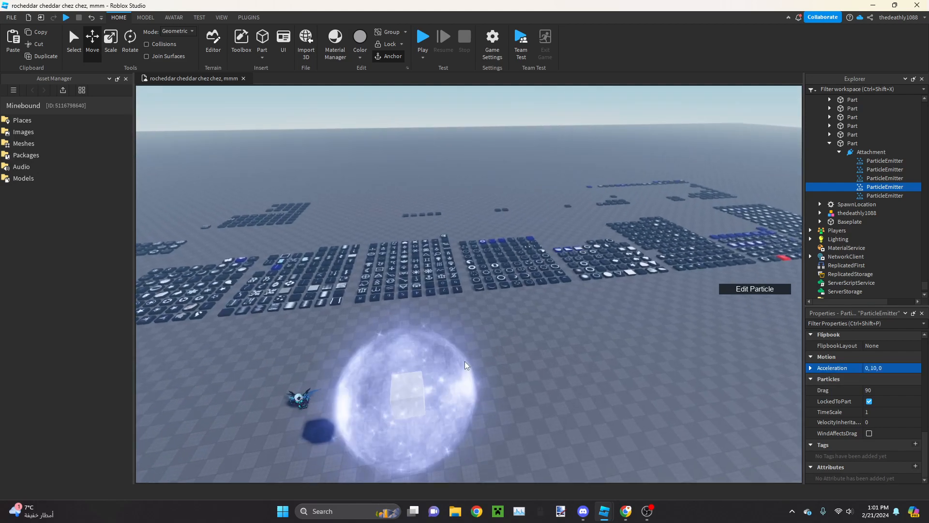
{"action": "key", "text": "q"}
{"action": "key", "text": "a"}
{"action": "key", "text": "w"}
{"action": "key", "text": "w"}
{"action": "key", "text": "q"}
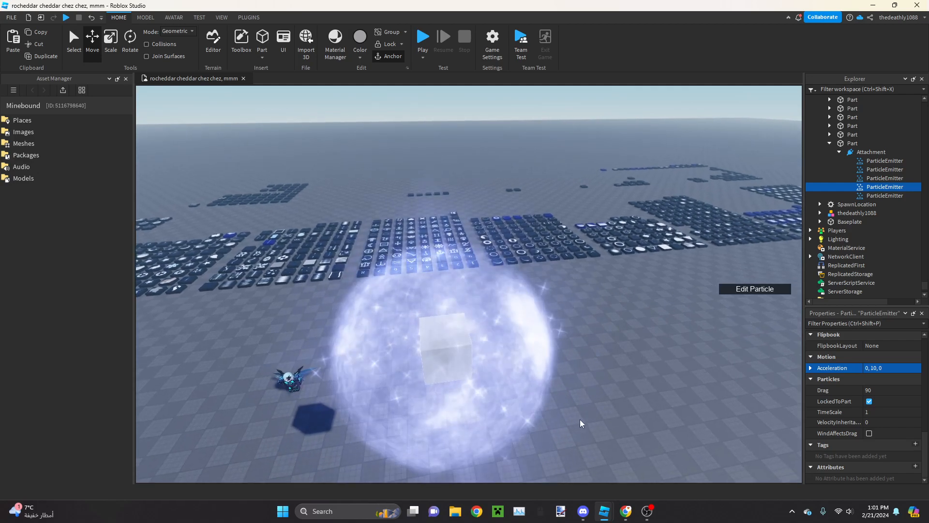
Raise the star emitter's Acceleration to 0, 90, 0 and inspect the stars' upward motion
{"action": "double_click", "coordinate": [874, 368]}
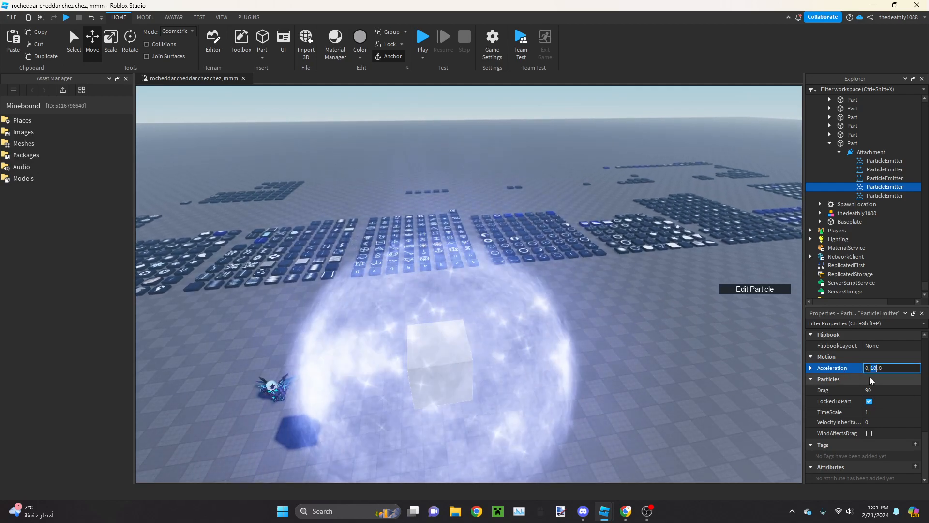
{"action": "type", "text": "90"}
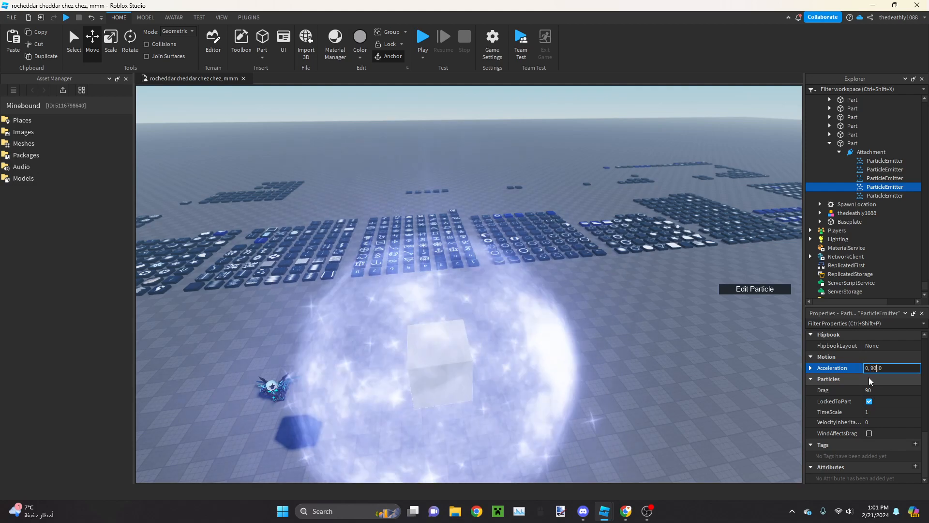
{"action": "key", "text": "Return"}
{"action": "right_click_drag", "start_coordinate": [639, 357], "coordinate": [631, 339]}
{"action": "key", "text": "s"}
{"action": "key", "text": "q"}
{"action": "key", "text": "q"}
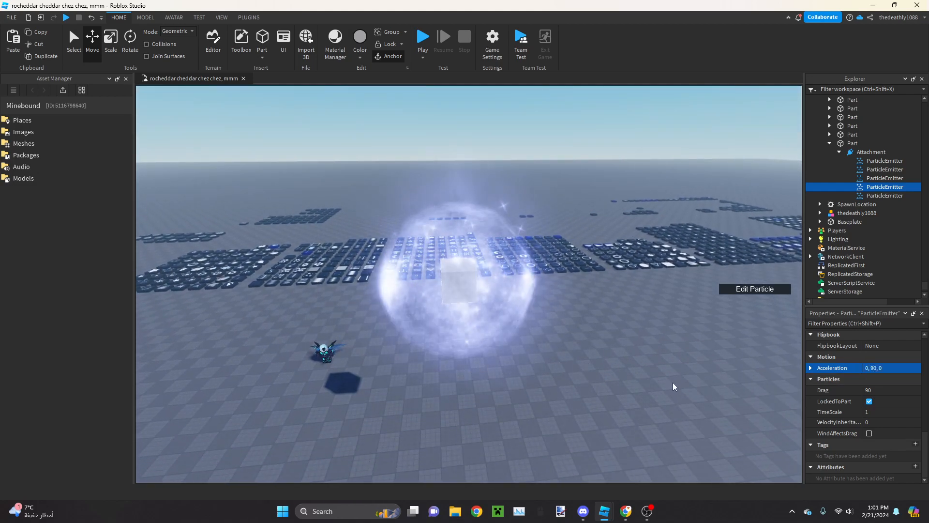
{"action": "key", "text": "s"}
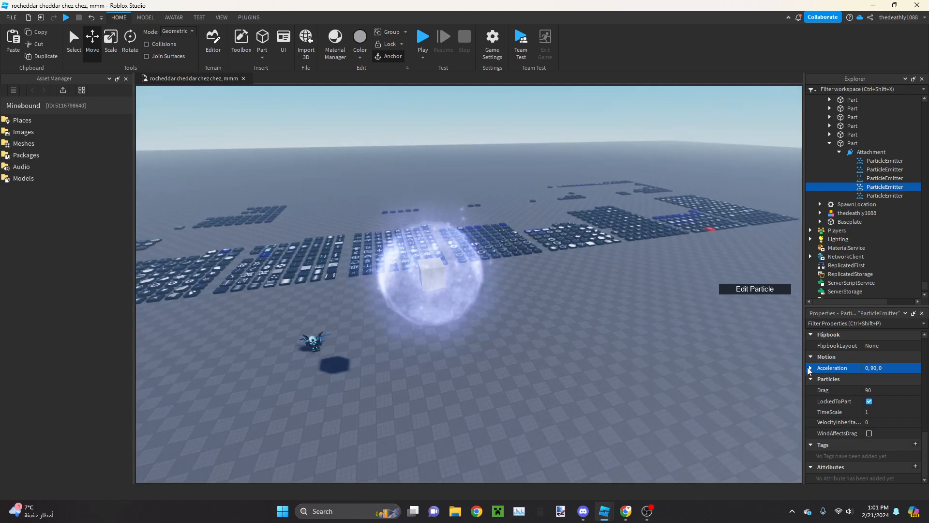
Try an Acceleration of 90, 0, 0 on a duplicate of the star emitter and delete that duplicate
{"action": "key", "text": "ctrl+d"}
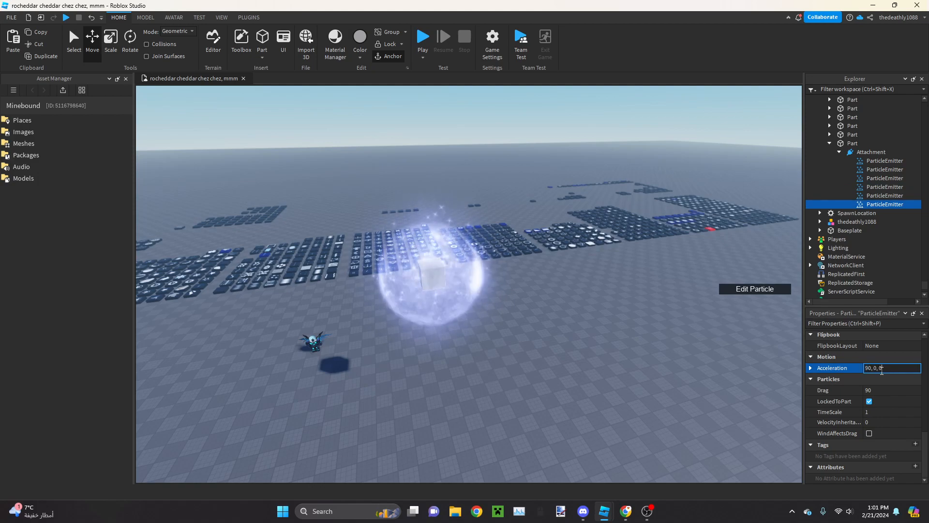
{"action": "scroll", "coordinate": [490, 293], "scroll_direction": "up", "scroll_amount": 3}
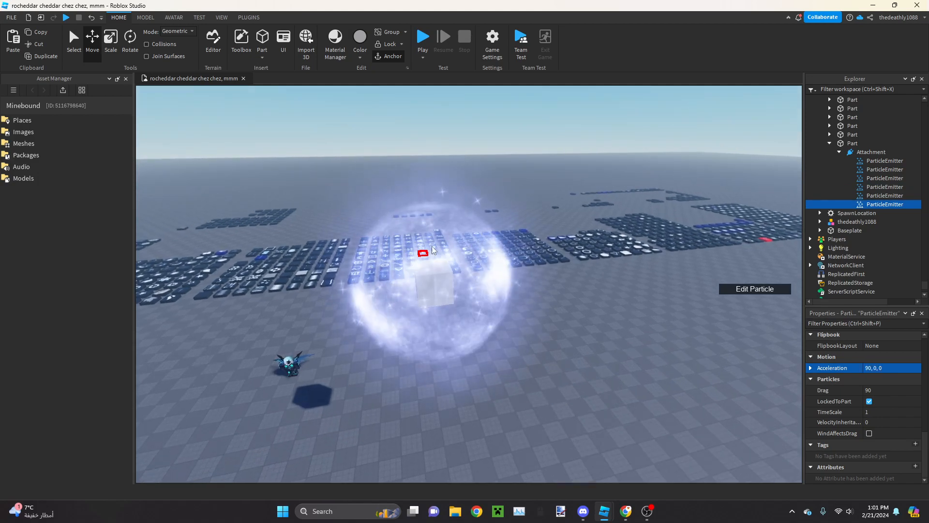
{"action": "scroll", "coordinate": [422, 245], "scroll_direction": "down", "scroll_amount": 2}
{"action": "scroll", "coordinate": [422, 237], "scroll_direction": "up", "scroll_amount": 1}
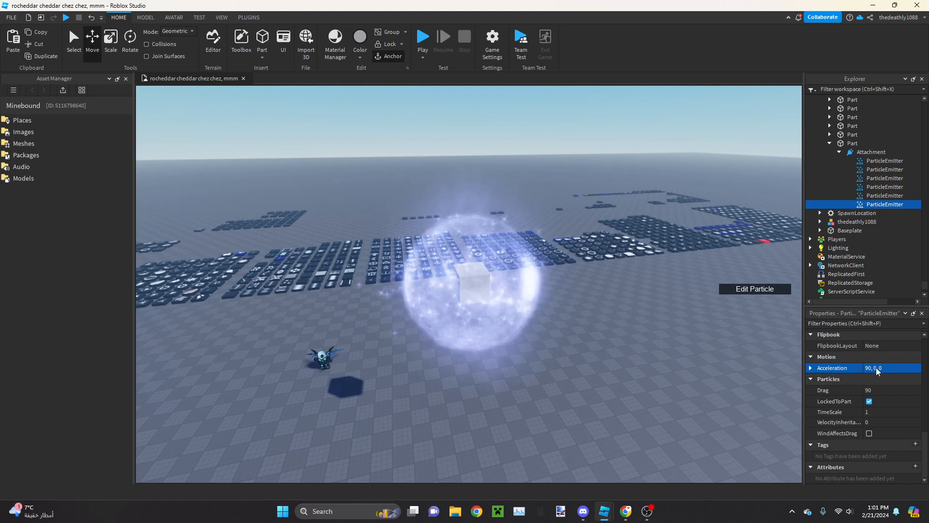
{"action": "key", "text": "Delete"}
Reset the original star emitter's Acceleration to 0, 0, 0
{"action": "left_click", "coordinate": [861, 179]}
{"action": "left_click", "coordinate": [860, 187]}
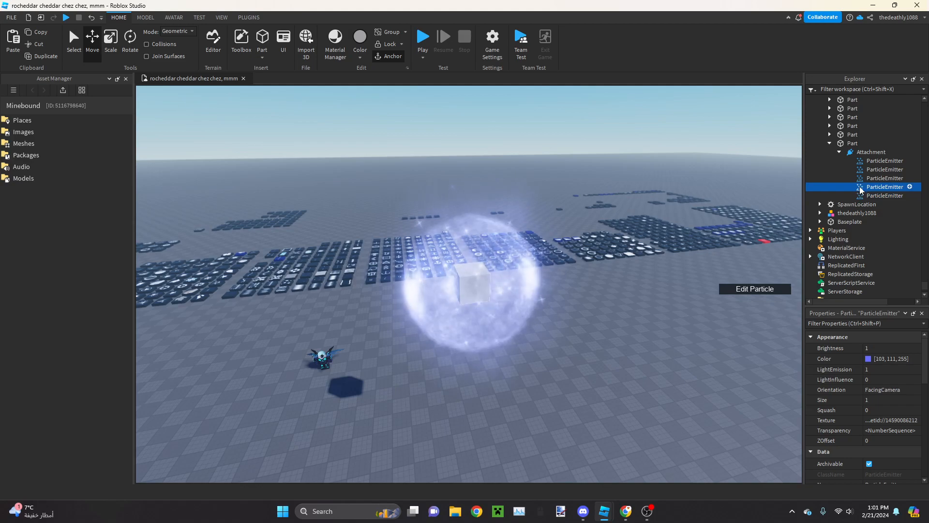
{"action": "scroll", "coordinate": [852, 446], "scroll_direction": "down", "scroll_amount": 10}
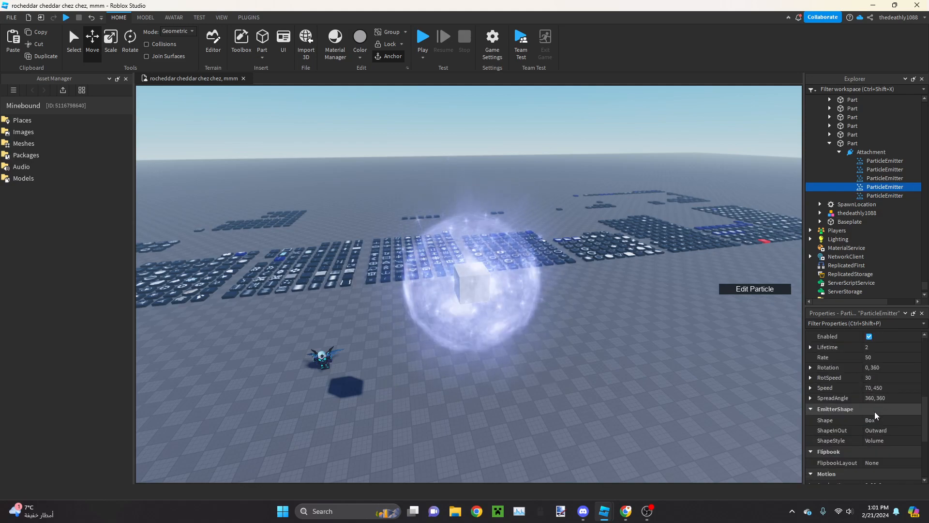
{"action": "left_click", "coordinate": [872, 390]}
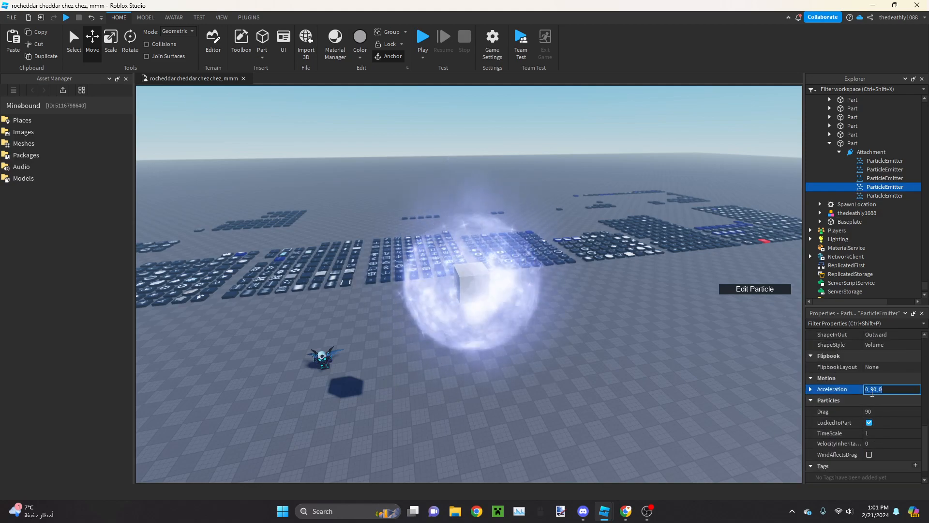
{"action": "type", "text": "0"}
{"action": "key", "text": "Return"}
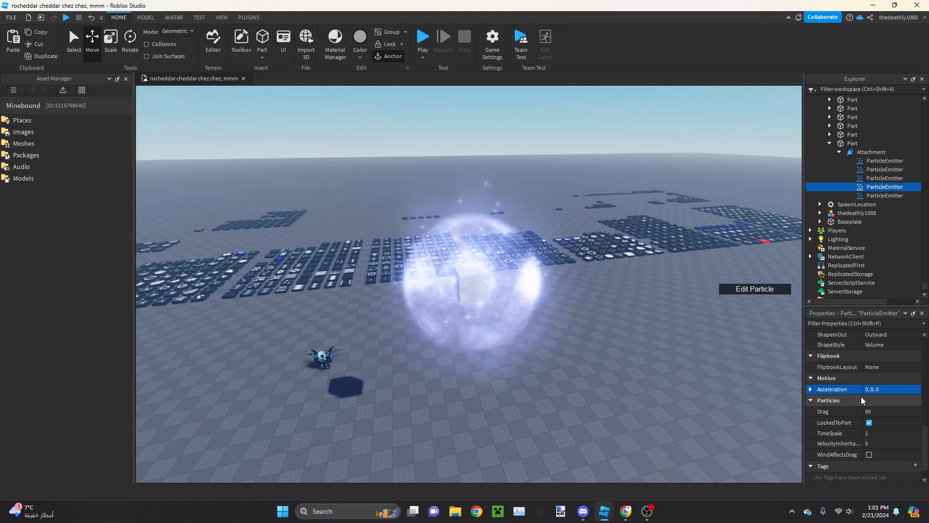
Examine the layered sphere from several angles and distances
{"action": "key", "text": "w"}
{"action": "right_click_drag", "start_coordinate": [503, 352], "coordinate": [601, 411]}
{"action": "left_click", "coordinate": [553, 356]}
{"action": "key", "text": "s"}
{"action": "mouse_move", "coordinate": [606, 518]}
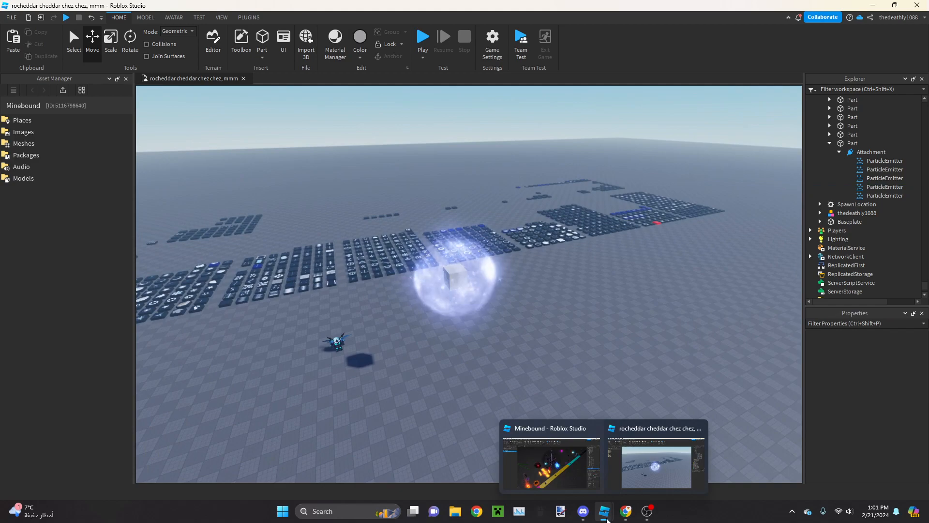
{"action": "right_click_drag", "start_coordinate": [603, 332], "coordinate": [589, 312]}
{"action": "key", "text": "w"}
{"action": "key", "text": "s"}
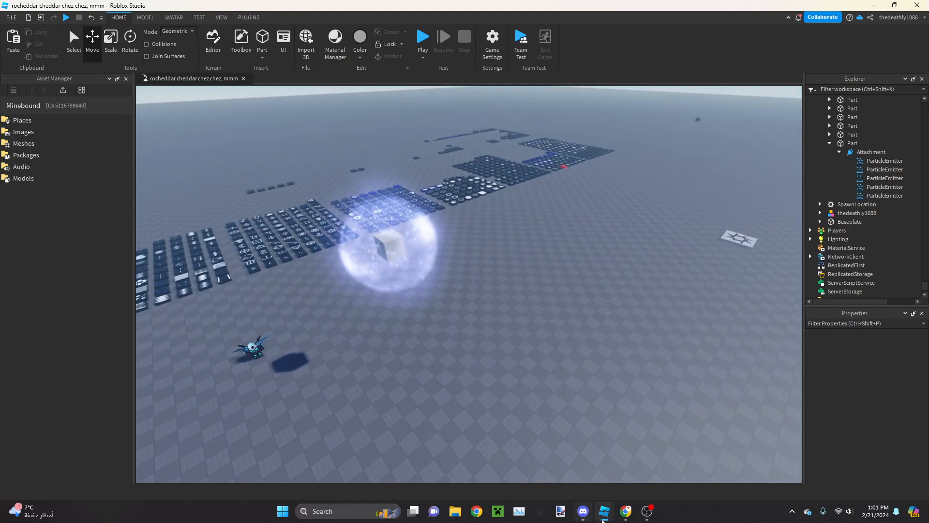
Copy the Ignistrosity part from the Minebound place and paste it into the "rocheddar cheddar chez chez, mmm" place near the sphere
{"action": "left_click", "coordinate": [574, 430]}
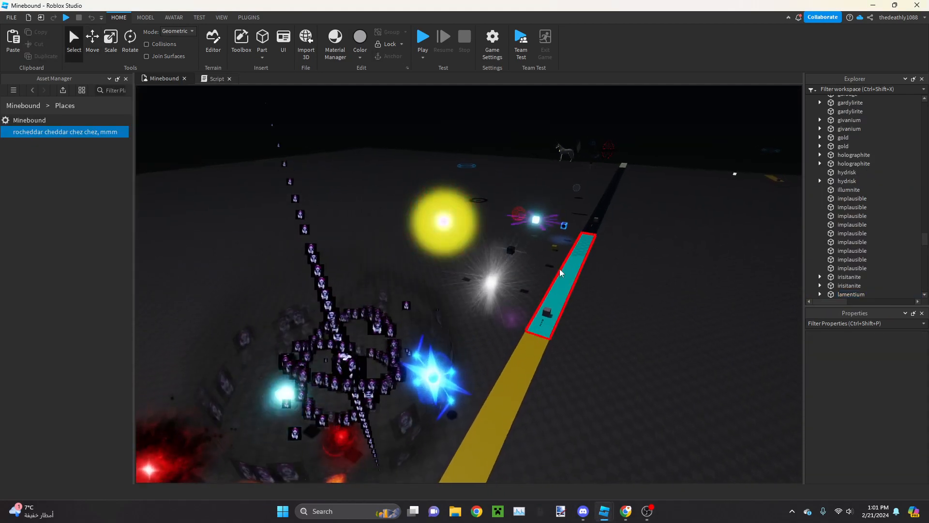
{"action": "scroll", "coordinate": [555, 195], "scroll_direction": "up", "scroll_amount": 15}
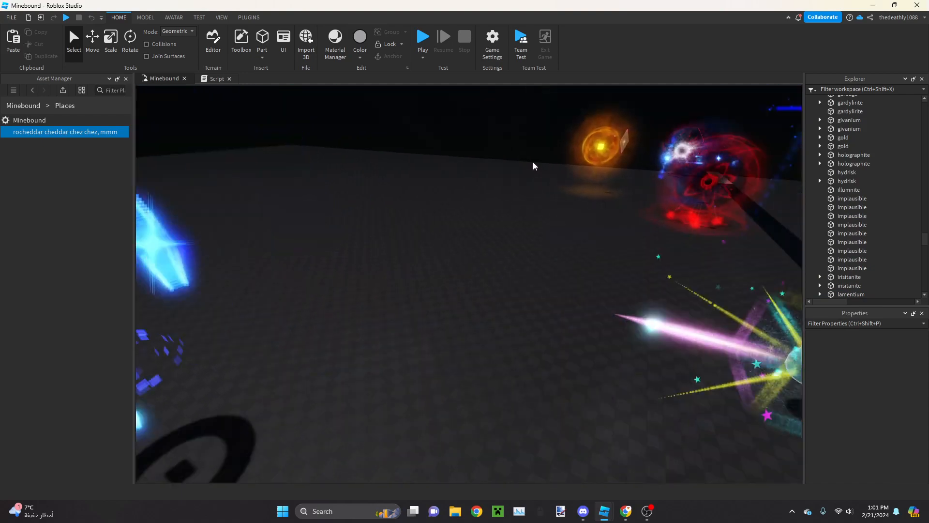
{"action": "left_click", "coordinate": [617, 145]}
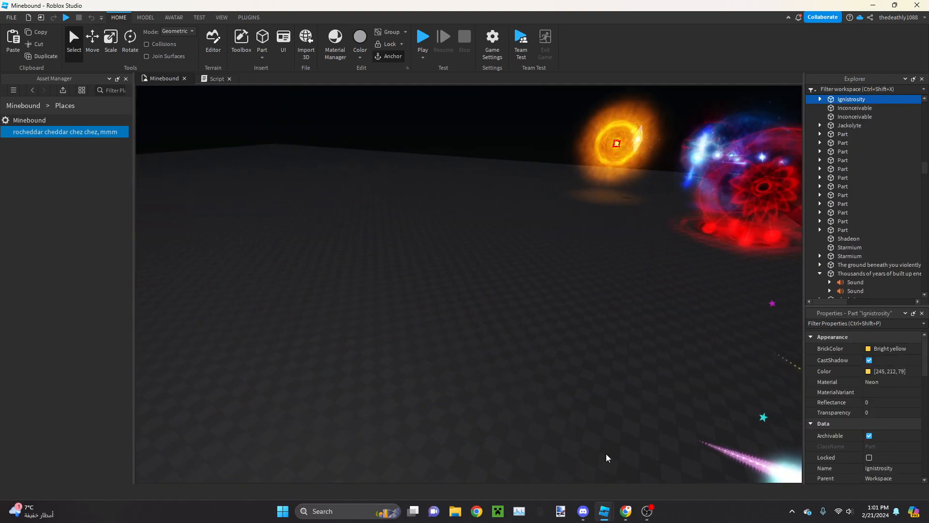
{"action": "left_click", "coordinate": [603, 513]}
{"action": "left_click", "coordinate": [623, 453]}
{"action": "right_click_drag", "start_coordinate": [609, 422], "coordinate": [610, 405]}
{"action": "key", "text": "ctrl+v"}
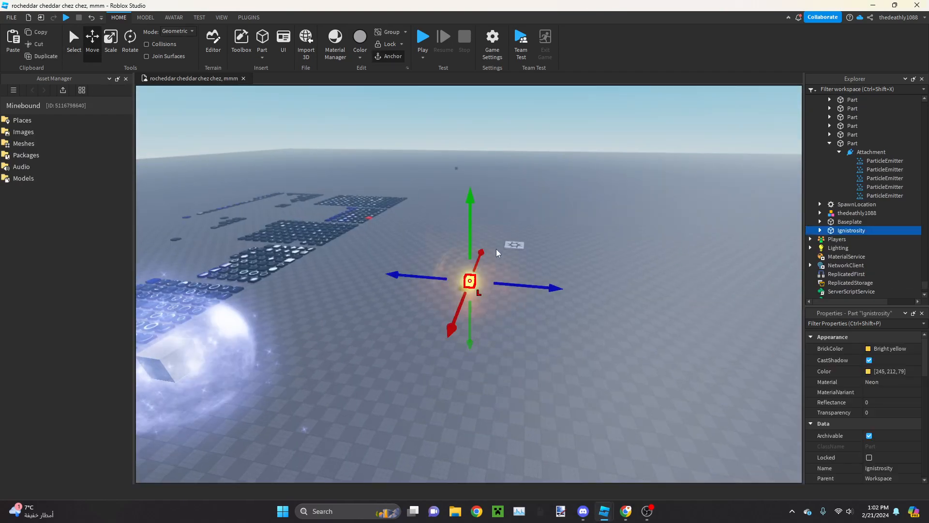
Raise the Ignistrosity part higher above the baseplate and frame its fiery effect up close
{"action": "left_click_drag", "start_coordinate": [470, 228], "coordinate": [508, 141]}
{"action": "key", "text": "e"}
{"action": "left_click", "coordinate": [573, 193]}
{"action": "right_click_drag", "start_coordinate": [573, 193], "coordinate": [612, 208]}
{"action": "key", "text": "a"}
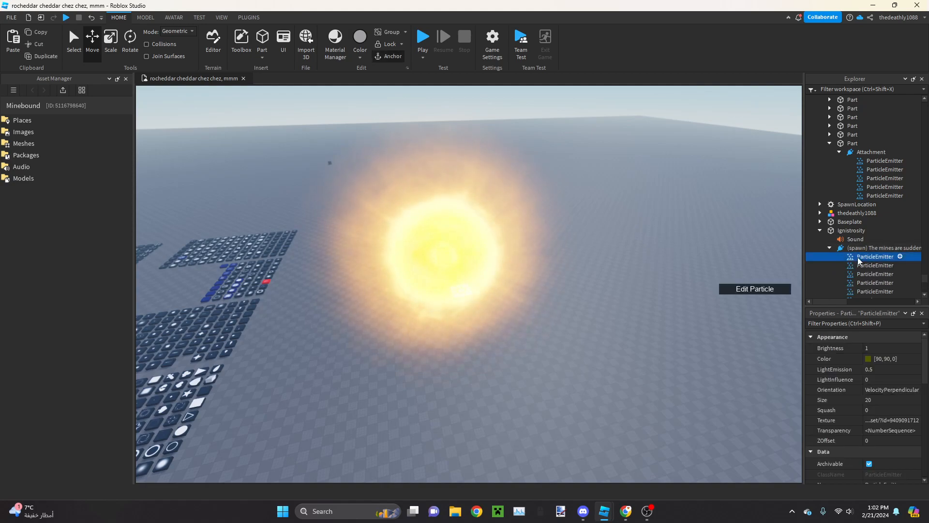
Delete the particle emitters in Ignistrosity's attachment one by one, keeping only the yellow orbiting ring emitter
{"action": "scroll", "coordinate": [856, 285], "scroll_direction": "down", "scroll_amount": 2}
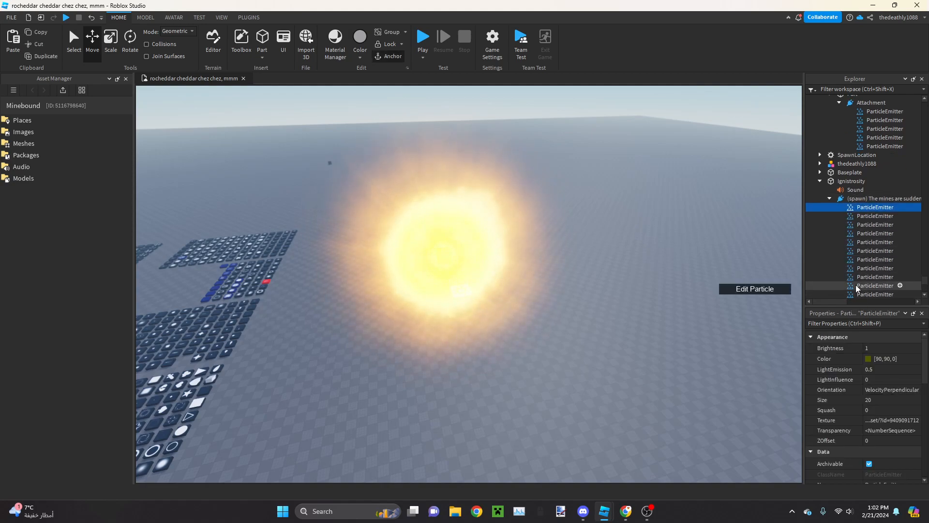
{"action": "left_click", "coordinate": [856, 251]}
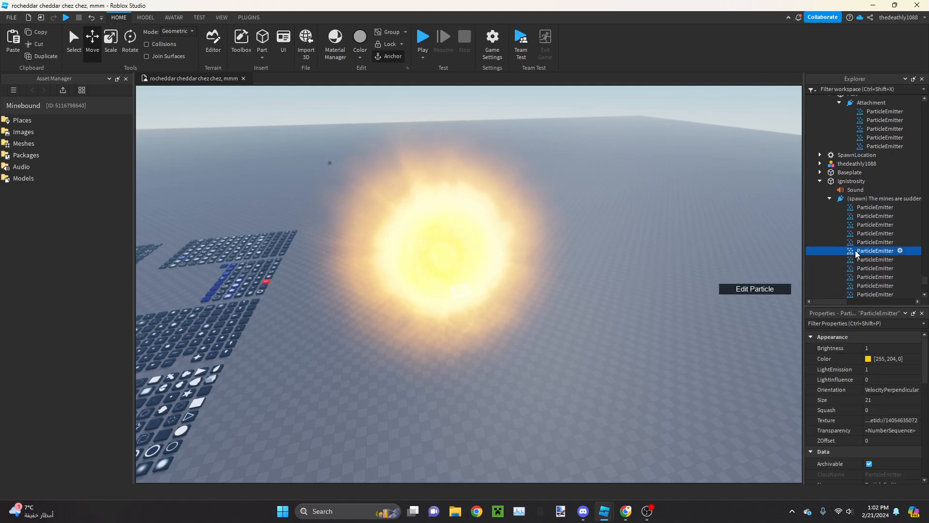
{"action": "left_click", "coordinate": [848, 210]}
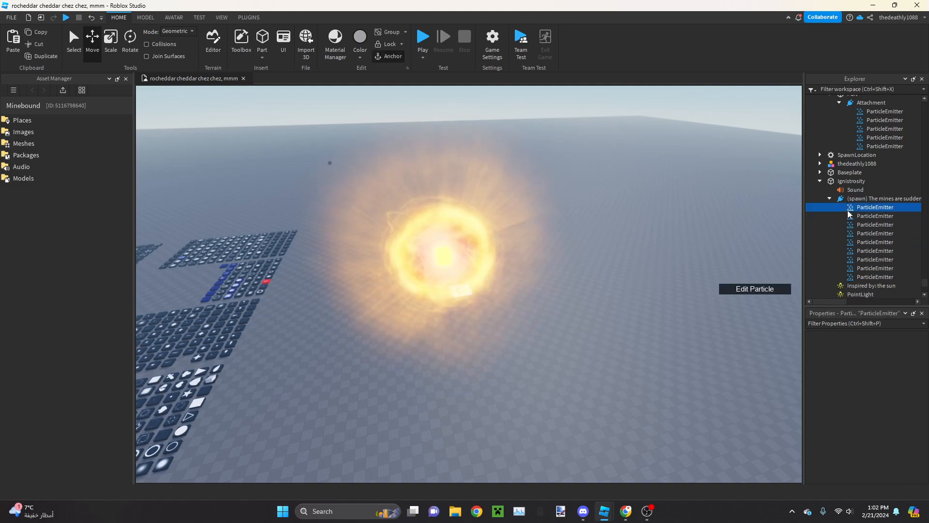
{"action": "key", "text": "Delete"}
{"action": "left_click", "coordinate": [848, 210]}
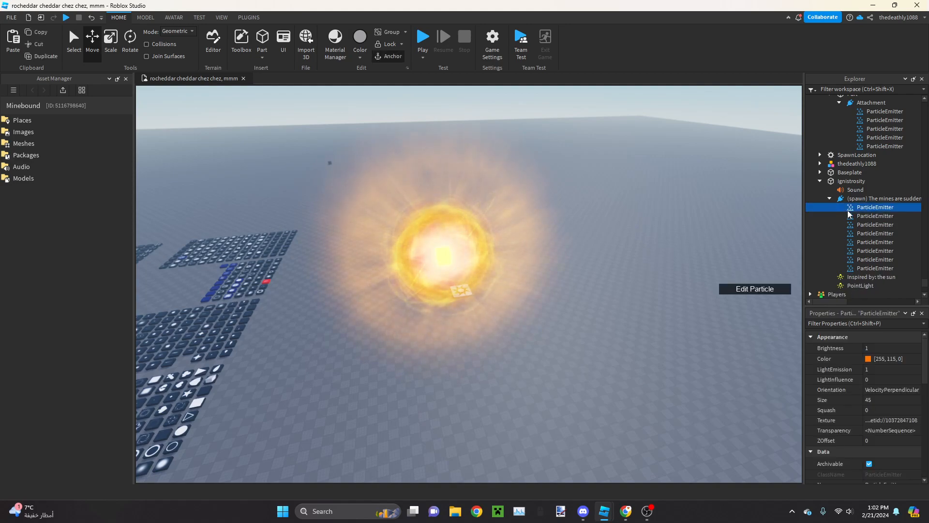
{"action": "key", "text": "Delete"}
{"action": "left_click", "coordinate": [847, 210]}
{"action": "key", "text": "Delete"}
{"action": "left_click", "coordinate": [848, 210]}
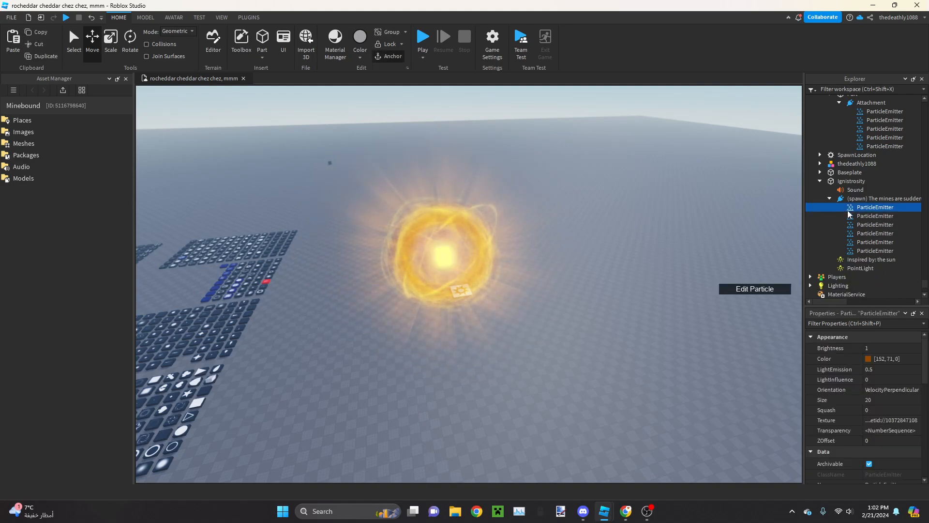
{"action": "key", "text": "Delete"}
{"action": "left_click", "coordinate": [848, 210]}
{"action": "key", "text": "Delete"}
{"action": "left_click", "coordinate": [848, 210]}
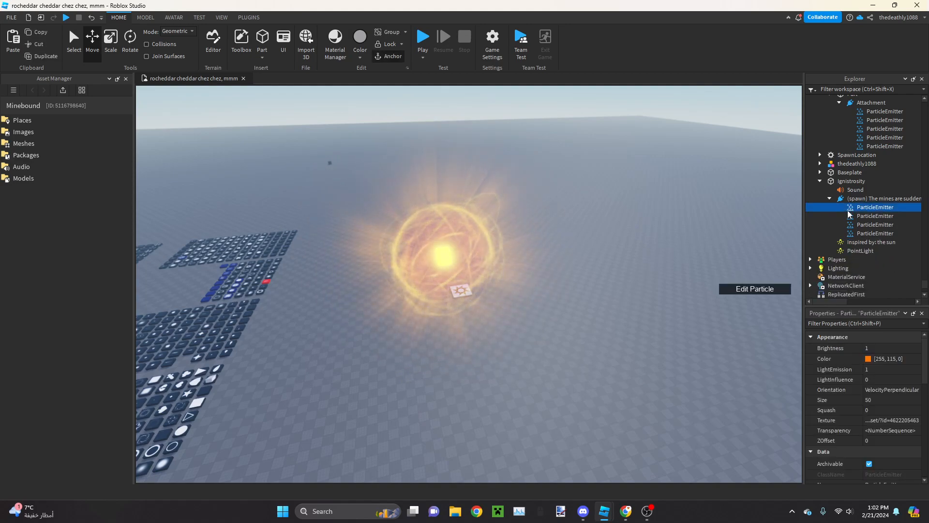
{"action": "key", "text": "Delete"}
{"action": "left_click", "coordinate": [848, 210]}
{"action": "key", "text": "Delete"}
{"action": "left_click", "coordinate": [848, 210]}
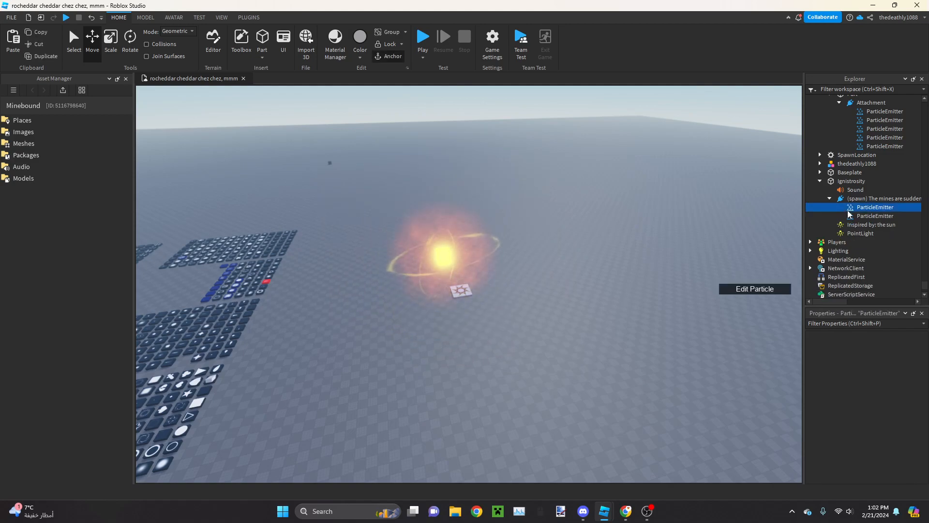
{"action": "left_click", "coordinate": [846, 216]}
{"action": "key", "text": "Delete"}
{"action": "left_click", "coordinate": [847, 212]}
{"action": "scroll", "coordinate": [485, 263], "scroll_direction": "up", "scroll_amount": 1}
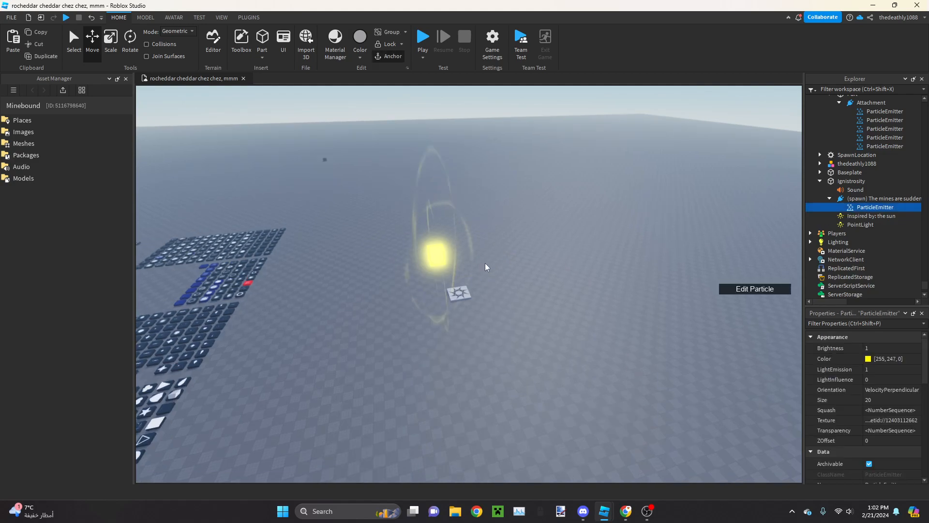
Examine the yellow ring emitter from several angles and distances, and inspect its Squash graph
{"action": "right_click_drag", "start_coordinate": [485, 262], "coordinate": [455, 244]}
{"action": "scroll", "coordinate": [485, 263], "scroll_direction": "up", "scroll_amount": 2}
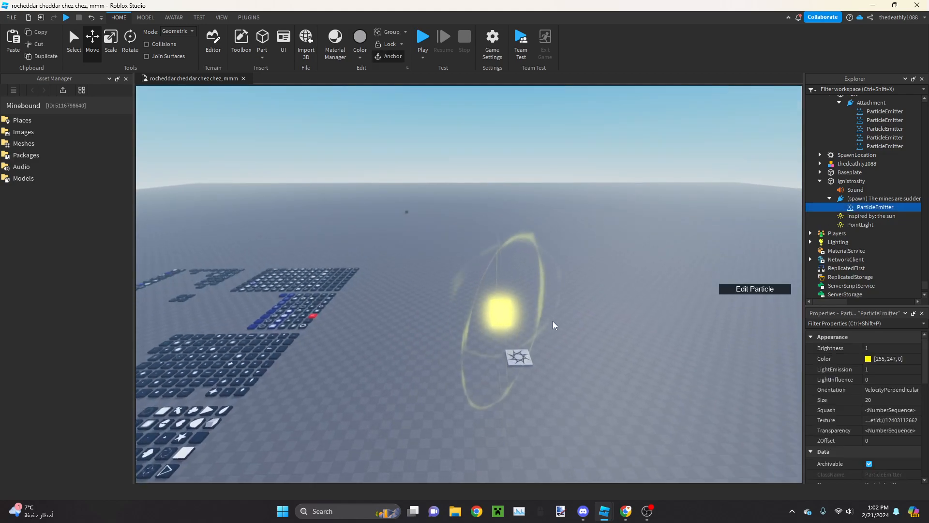
{"action": "scroll", "coordinate": [518, 250], "scroll_direction": "up", "scroll_amount": 3}
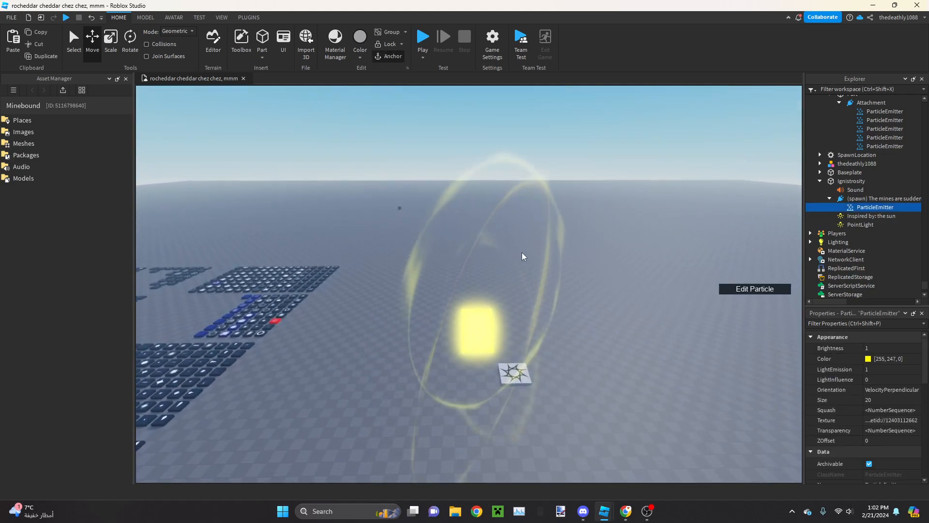
{"action": "right_click_drag", "start_coordinate": [530, 243], "coordinate": [542, 228]}
{"action": "scroll", "coordinate": [531, 243], "scroll_direction": "down", "scroll_amount": 1}
{"action": "scroll", "coordinate": [518, 281], "scroll_direction": "down", "scroll_amount": 2}
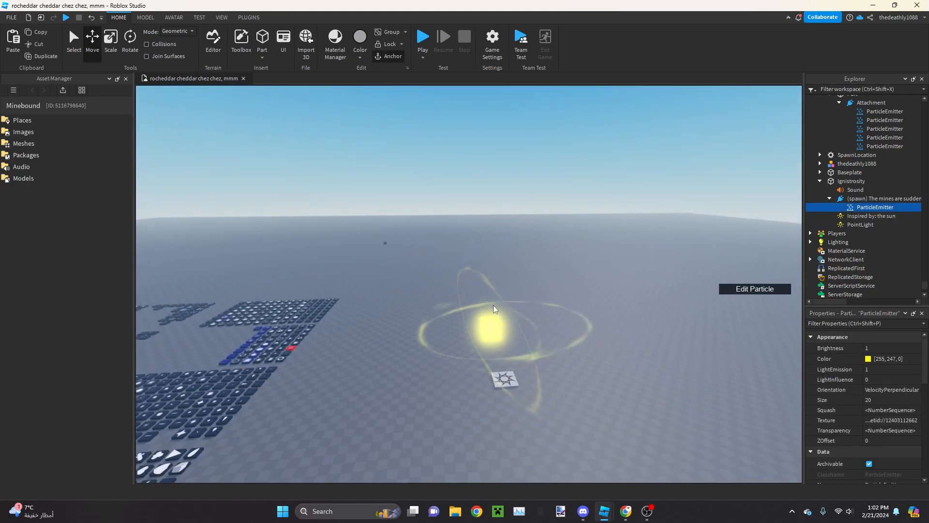
{"action": "scroll", "coordinate": [552, 342], "scroll_direction": "up", "scroll_amount": 1}
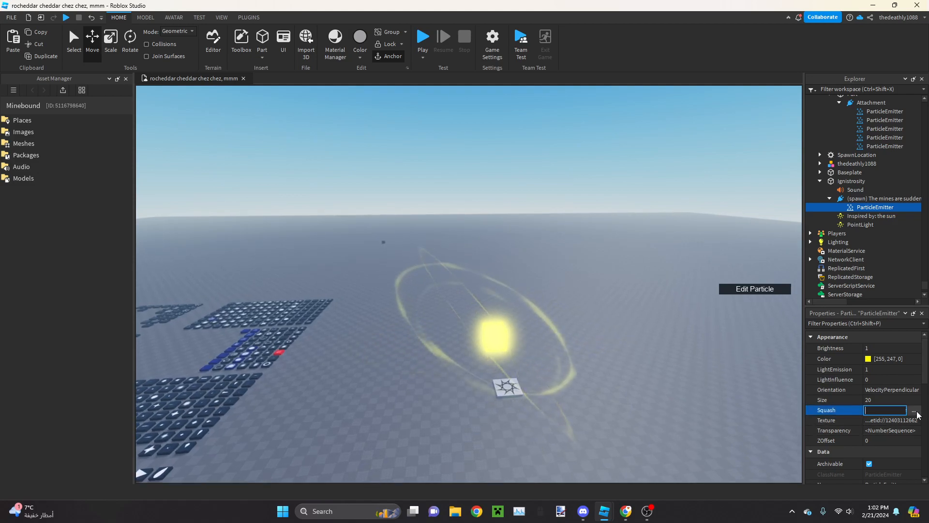
{"action": "left_click", "coordinate": [914, 411]}
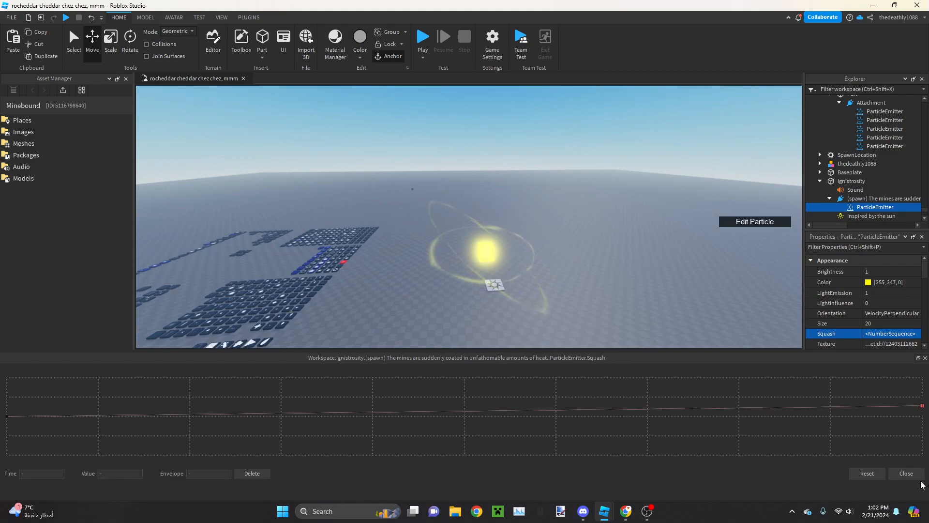
{"action": "left_click", "coordinate": [906, 471]}
Move the yellow ring emitter from Ignistrosity's attachment into the layered sphere's attachment
{"action": "right_click_drag", "start_coordinate": [518, 276], "coordinate": [532, 288]}
{"action": "scroll", "coordinate": [532, 284], "scroll_direction": "down", "scroll_amount": 1}
{"action": "scroll", "coordinate": [497, 223], "scroll_direction": "up", "scroll_amount": 1}
{"action": "right_click_drag", "start_coordinate": [498, 223], "coordinate": [514, 254]}
{"action": "key", "text": "s"}
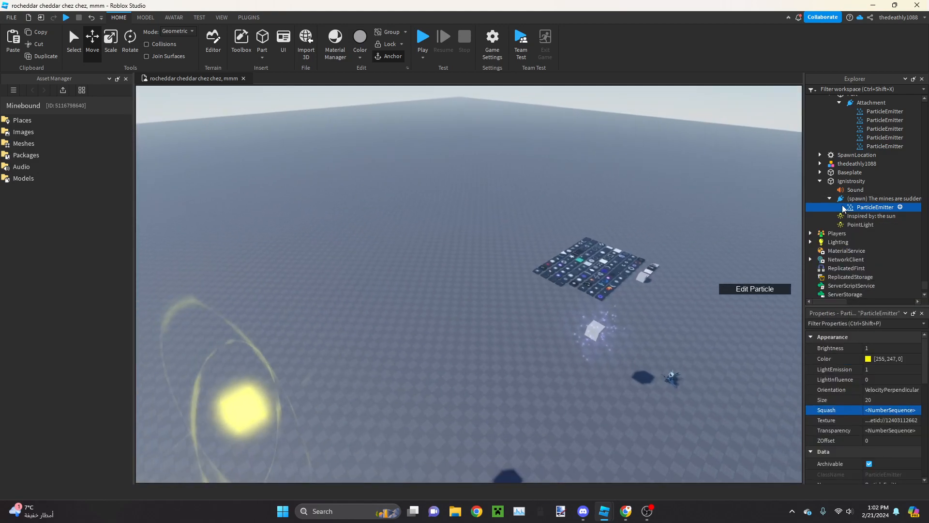
{"action": "left_click_drag", "start_coordinate": [844, 206], "coordinate": [858, 145]}
{"action": "left_click_drag", "start_coordinate": [851, 109], "coordinate": [851, 117]}
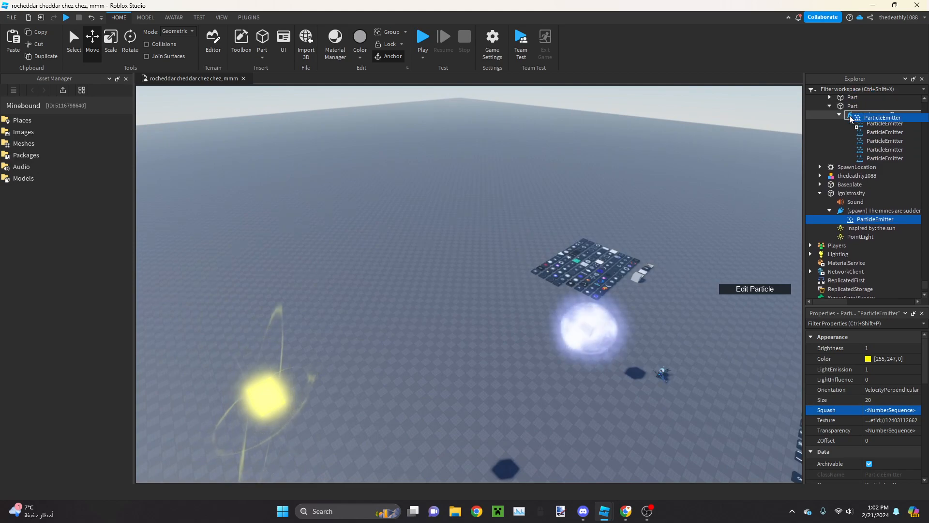
Set the ring emitter's Color to 165, 179, 255 and its Size to 5
{"action": "key", "text": "w"}
{"action": "right_click_drag", "start_coordinate": [489, 241], "coordinate": [525, 243]}
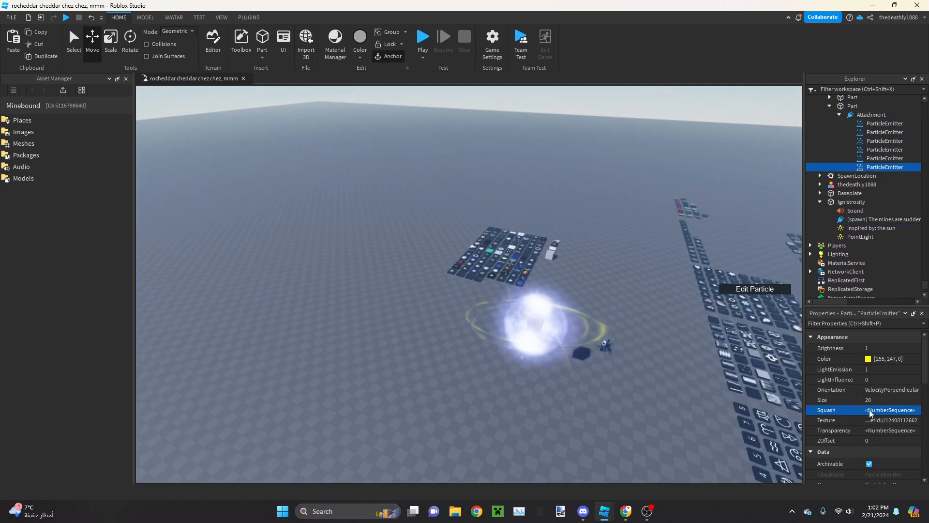
{"action": "left_click", "coordinate": [869, 358]}
{"action": "left_click_drag", "start_coordinate": [498, 151], "coordinate": [726, 225]}
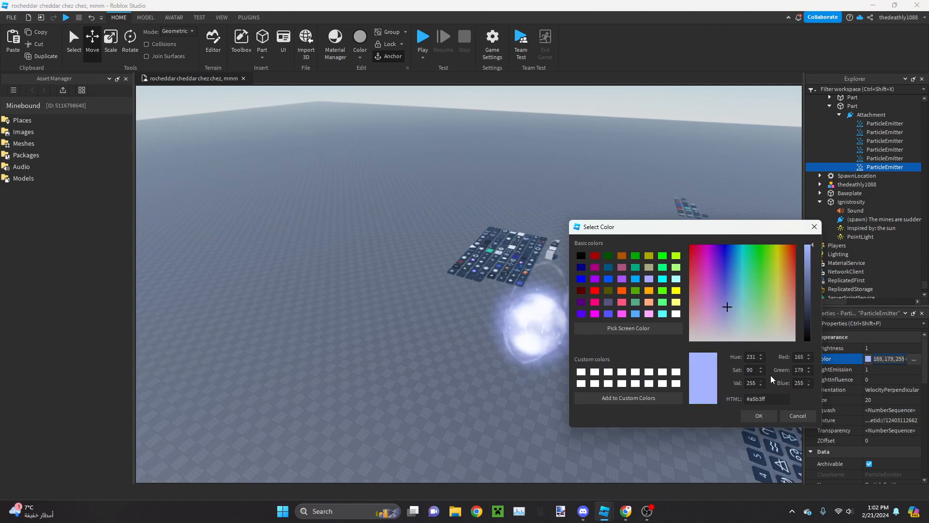
{"action": "left_click", "coordinate": [798, 415]}
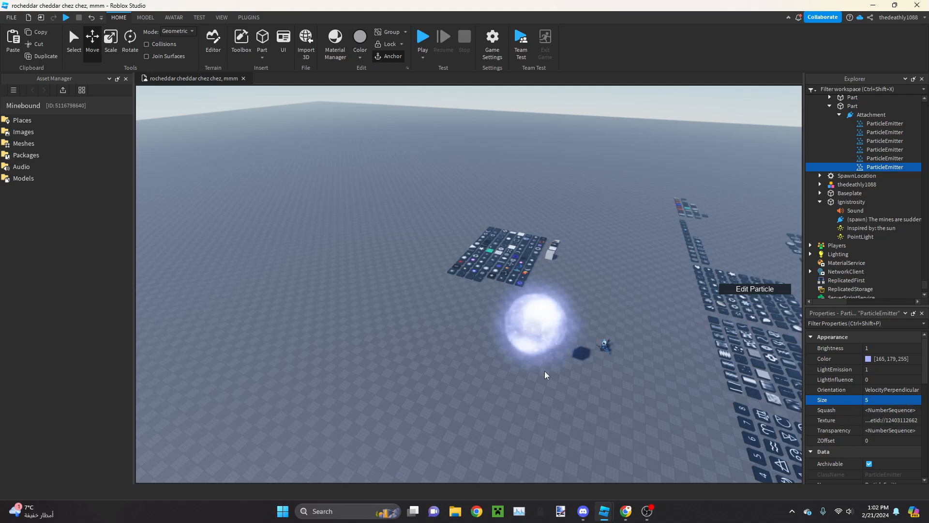
Try a Size of 10 on the ring emitter and check the rings around the sphere
{"action": "scroll", "coordinate": [504, 353], "scroll_direction": "up", "scroll_amount": 4}
{"action": "right_click_drag", "start_coordinate": [505, 353], "coordinate": [505, 353]}
{"action": "scroll", "coordinate": [505, 352], "scroll_direction": "down", "scroll_amount": 4}
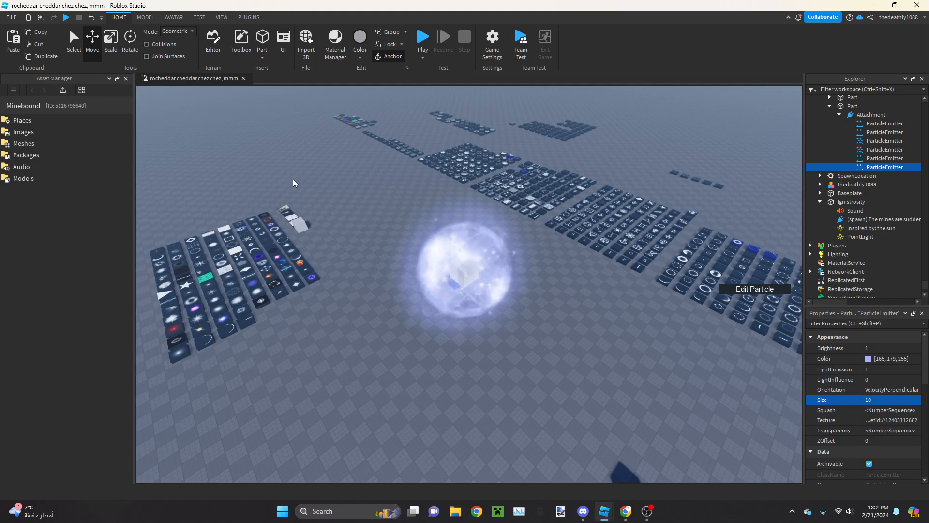
{"action": "scroll", "coordinate": [299, 188], "scroll_direction": "up", "scroll_amount": 2}
{"action": "scroll", "coordinate": [537, 291], "scroll_direction": "up", "scroll_amount": 3}
{"action": "scroll", "coordinate": [552, 301], "scroll_direction": "down", "scroll_amount": 1}
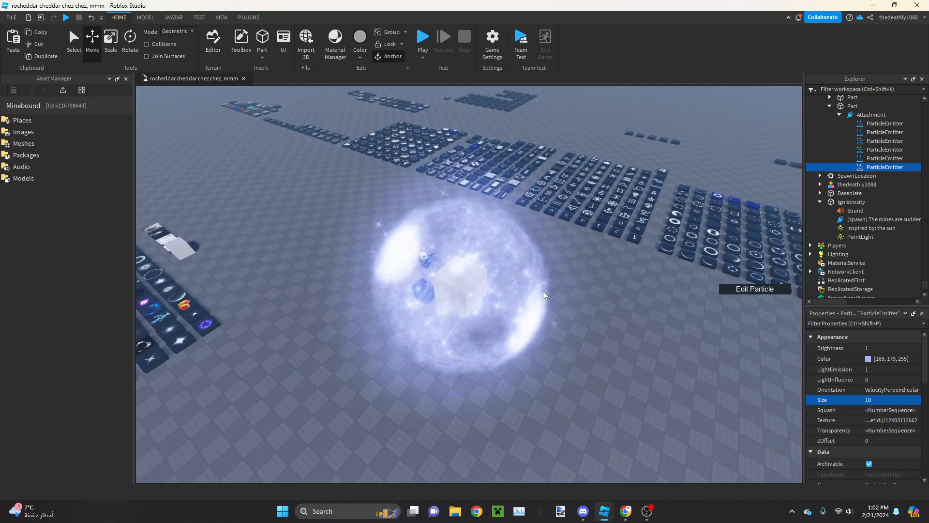
Set the ring emitter's Squash to 0, Size to 15 and Rate to 80
{"action": "scroll", "coordinate": [543, 292], "scroll_direction": "down", "scroll_amount": 2}
{"action": "right_click_drag", "start_coordinate": [543, 291], "coordinate": [603, 317]}
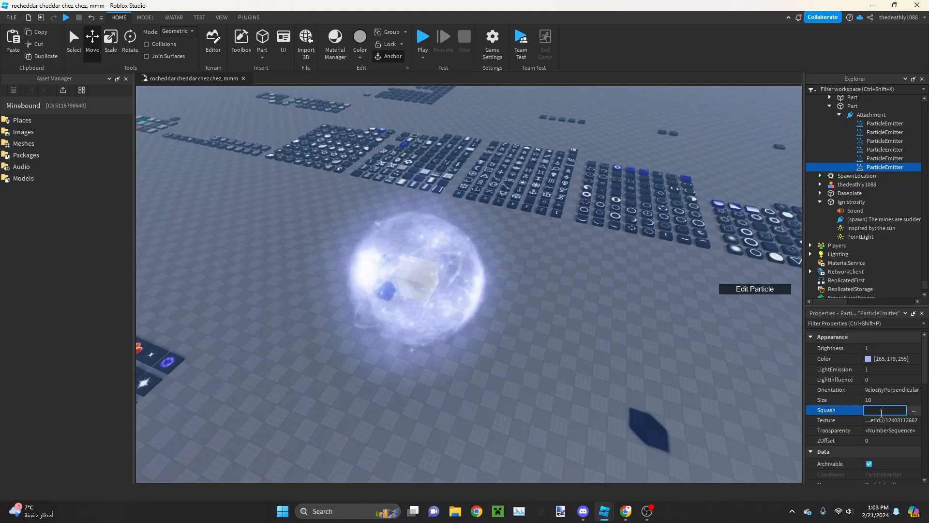
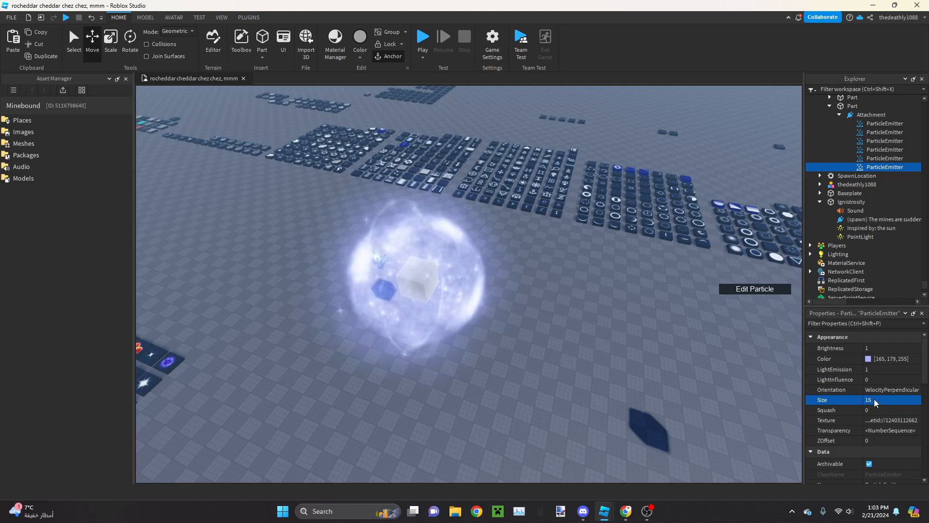
{"action": "right_click_drag", "start_coordinate": [504, 300], "coordinate": [678, 382]}
{"action": "scroll", "coordinate": [909, 437], "scroll_direction": "down", "scroll_amount": 5}
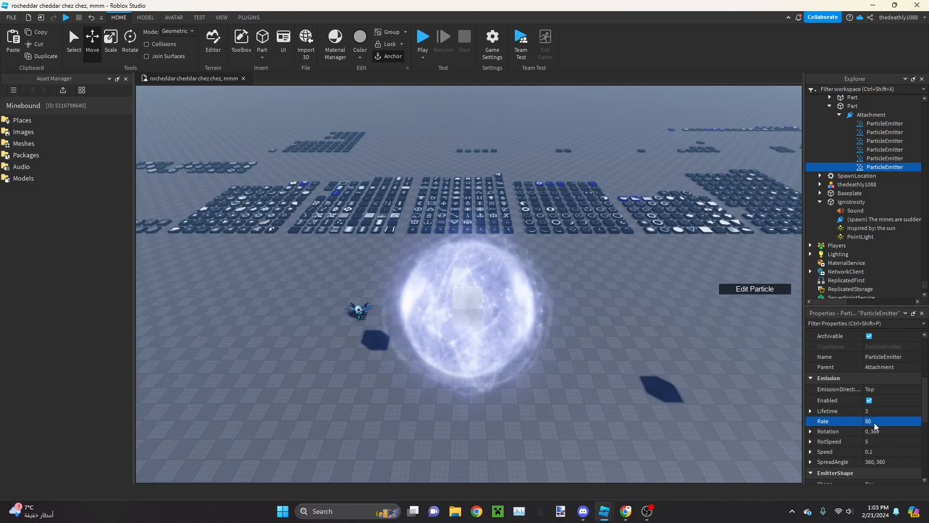
{"action": "right_click_drag", "start_coordinate": [594, 359], "coordinate": [716, 396]}
Raise the middle keypoint of the ring emitter's Transparency graph to 0.925 at time 0.5
{"action": "scroll", "coordinate": [866, 401], "scroll_direction": "up", "scroll_amount": 3}
{"action": "left_click", "coordinate": [917, 399]}
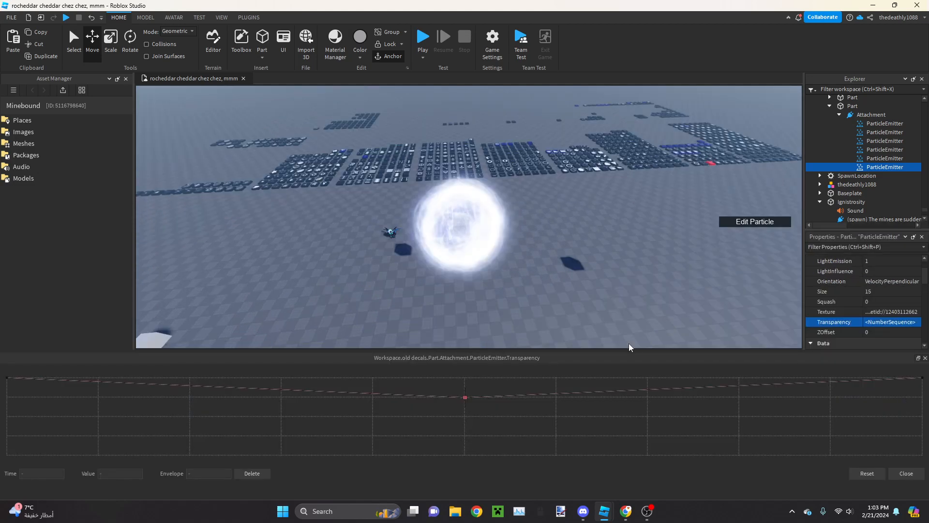
{"action": "mouse_move", "coordinate": [464, 399]}
{"action": "left_mouse_down"}
{"action": "mouse_move", "coordinate": [466, 450]}
{"action": "mouse_move", "coordinate": [468, 385]}
{"action": "left_mouse_up"}
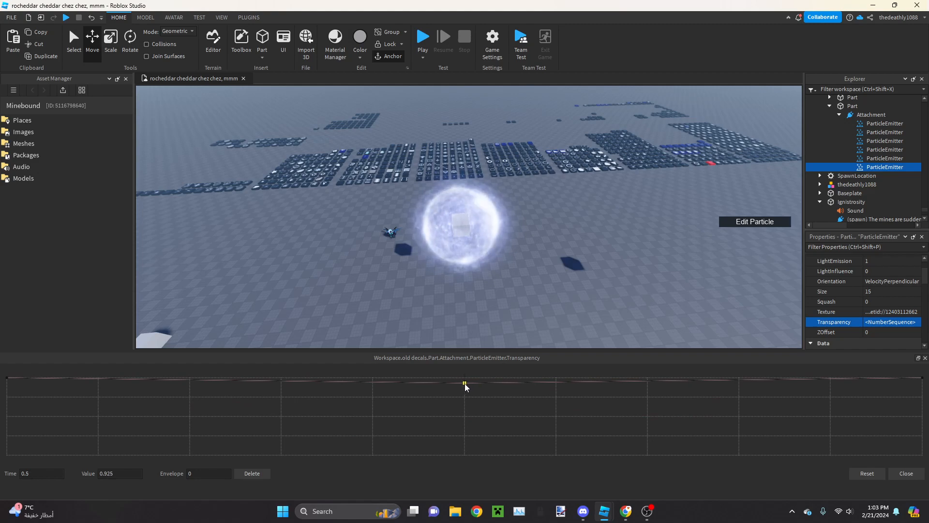
{"action": "left_click", "coordinate": [905, 474]}
Set the ring emitter's Size to 13
{"action": "left_click", "coordinate": [866, 369]}
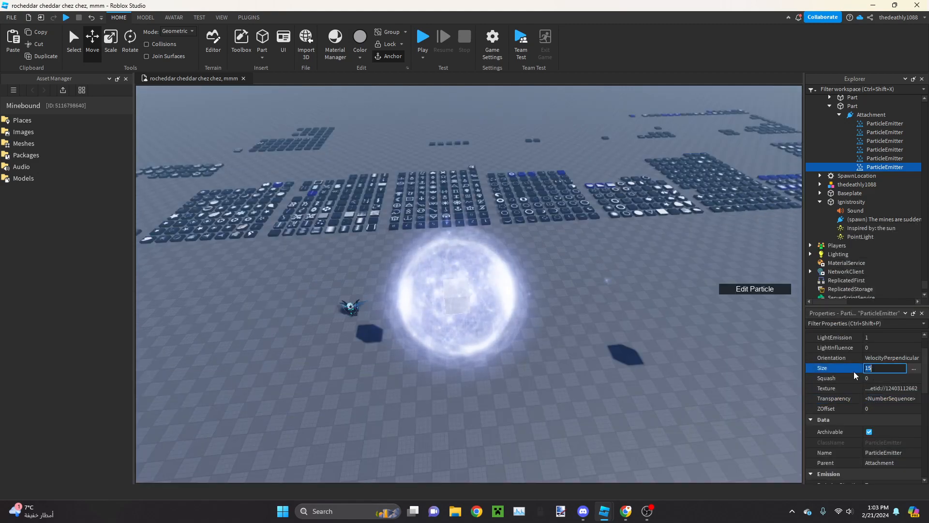
{"action": "type", "text": "12"}
{"action": "key", "text": "Return"}
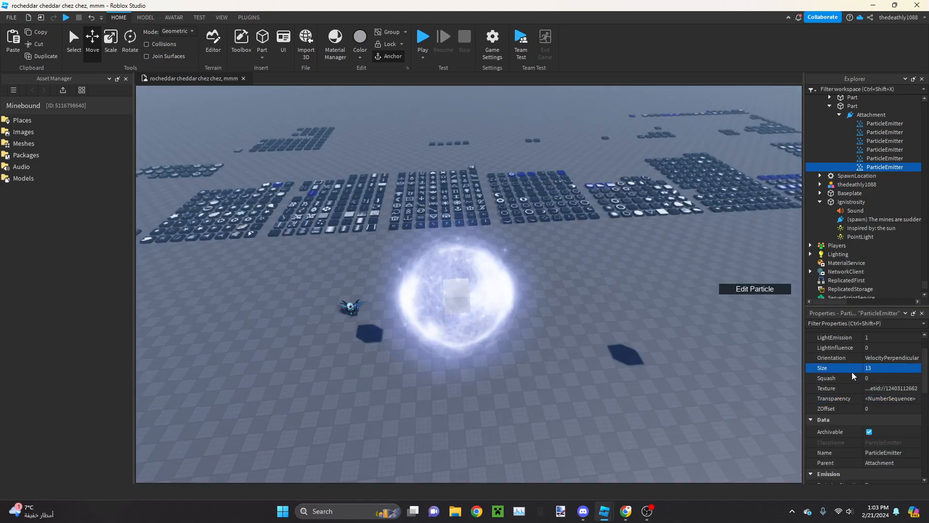
Duplicate the ring emitter inside the sphere's attachment
{"action": "scroll", "coordinate": [566, 313], "scroll_direction": "up", "scroll_amount": 4}
{"action": "left_click", "coordinate": [567, 313]}
{"action": "right_click_drag", "start_coordinate": [567, 314], "coordinate": [585, 300]}
{"action": "scroll", "coordinate": [584, 296], "scroll_direction": "down", "scroll_amount": 3}
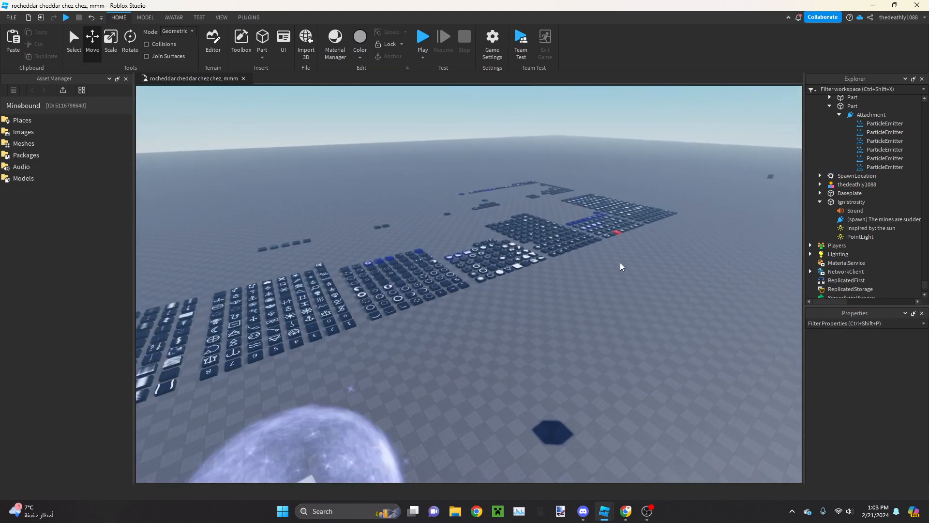
{"action": "left_click", "coordinate": [874, 167]}
{"action": "key", "text": "ctrl+d"}
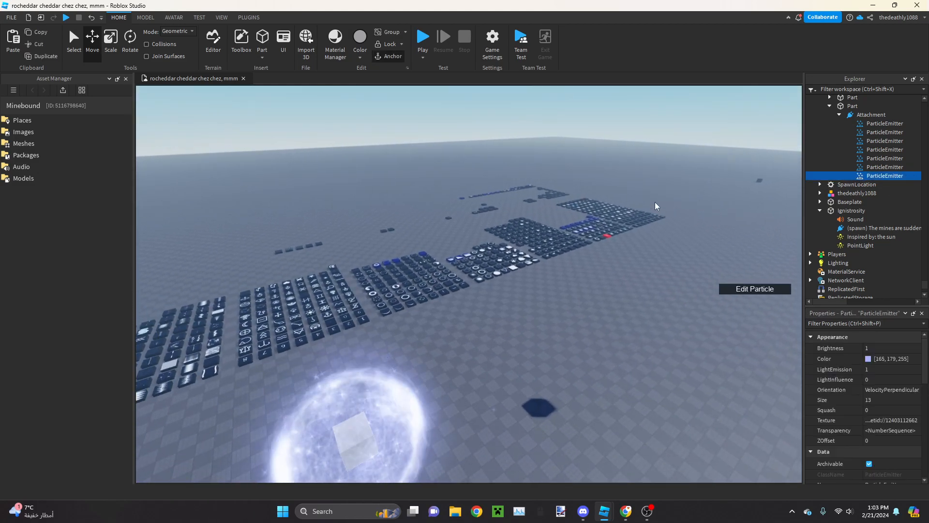
Delete the leftover glowing Ignistrosity part from the place
{"action": "scroll", "coordinate": [655, 202], "scroll_direction": "up", "scroll_amount": 4}
{"action": "key", "text": "w"}
{"action": "left_click", "coordinate": [645, 207]}
{"action": "right_click_drag", "start_coordinate": [644, 207], "coordinate": [523, 242]}
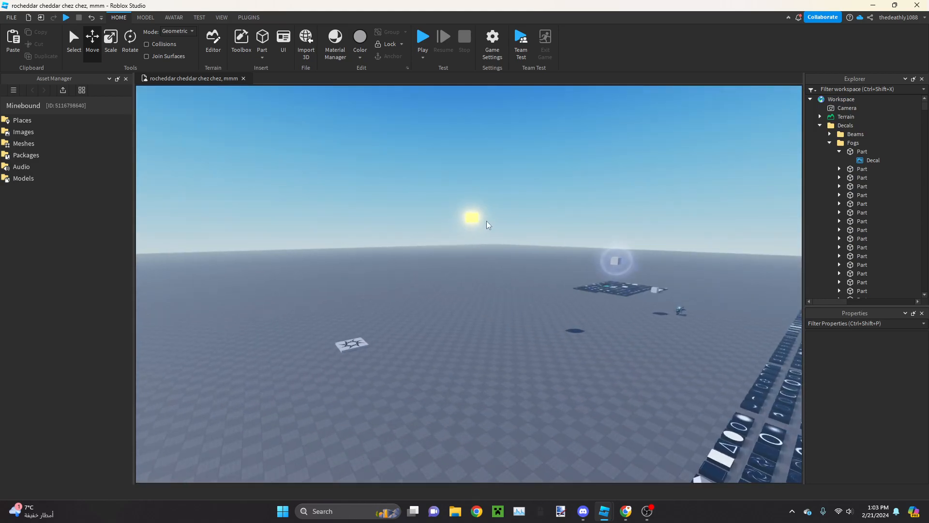
{"action": "left_click", "coordinate": [475, 208]}
{"action": "key", "text": "Delete"}
Examine the swirl, smoke and ring texture decals laid out on the baseplate
{"action": "key", "text": "w"}
{"action": "right_click_drag", "start_coordinate": [474, 208], "coordinate": [473, 208]}
{"action": "key", "text": "e"}
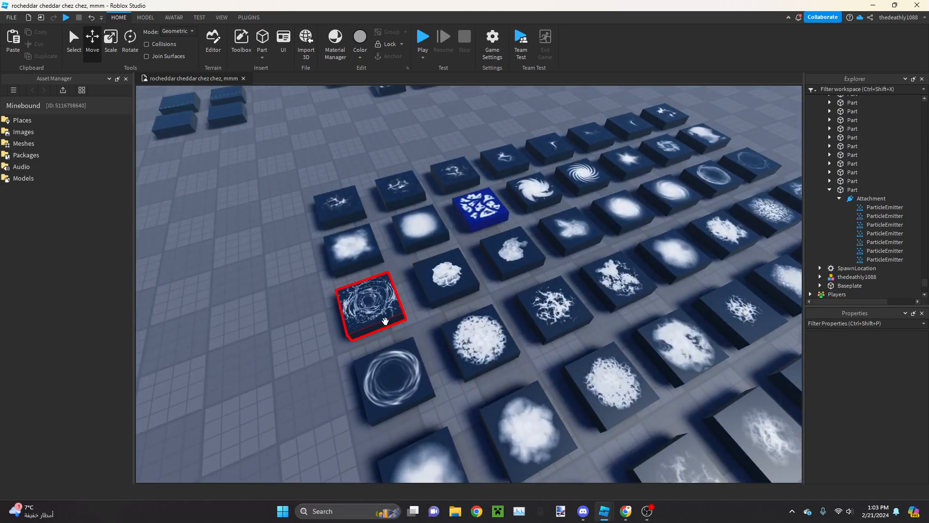
{"action": "key", "text": "w"}
{"action": "right_click_drag", "start_coordinate": [381, 378], "coordinate": [324, 270]}
{"action": "right_click_drag", "start_coordinate": [398, 262], "coordinate": [402, 255]}
{"action": "key", "text": "d"}
{"action": "key", "text": "a"}
{"action": "key", "text": "w"}
{"action": "key", "text": "e"}
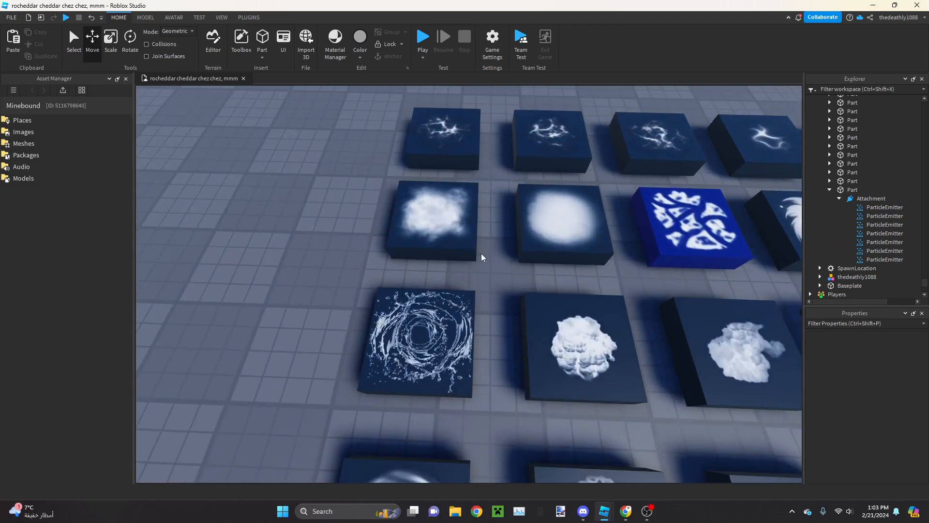
{"action": "key", "text": "d"}
{"action": "key", "text": "s"}
{"action": "key", "text": "w"}
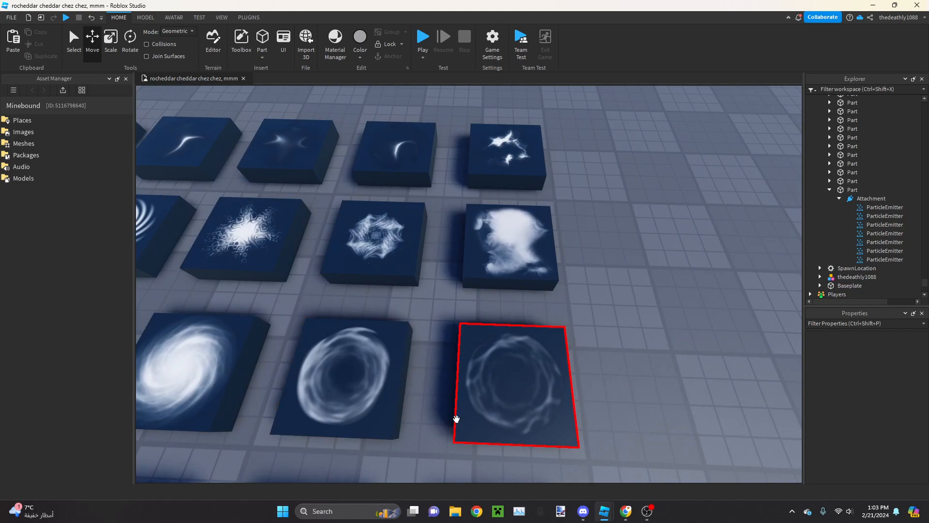
{"action": "key", "text": "a"}
{"action": "key", "text": "s"}
{"action": "key", "text": "a"}
{"action": "key", "text": "s"}
{"action": "key", "text": "d"}
{"action": "key", "text": "d"}
{"action": "key", "text": "w"}
{"action": "key", "text": "s"}
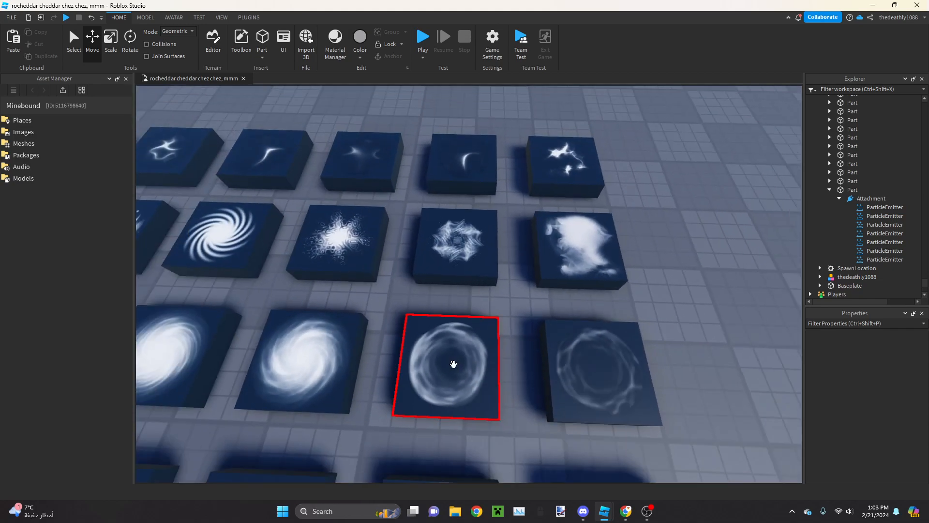
{"action": "key", "text": "w"}
{"action": "key", "text": "s"}
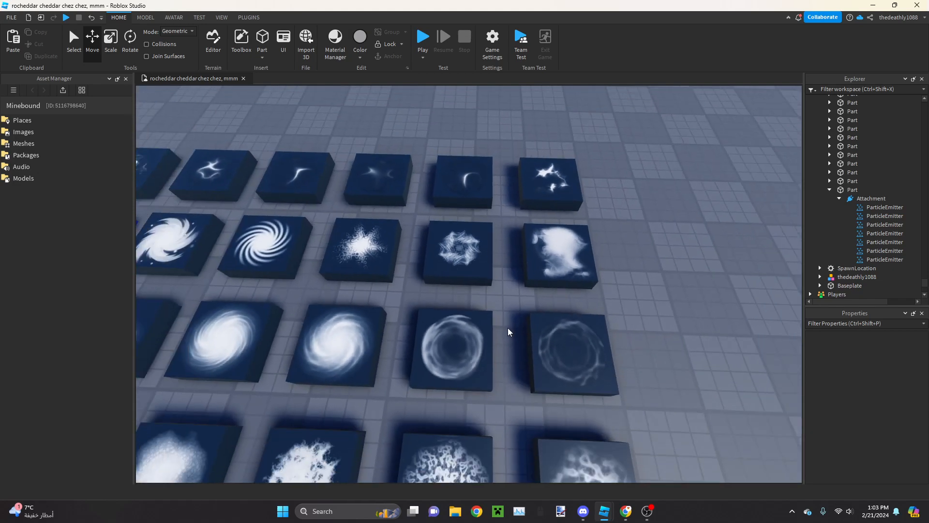
{"action": "key", "text": "s"}
{"action": "key", "text": "a"}
{"action": "key", "text": "w"}
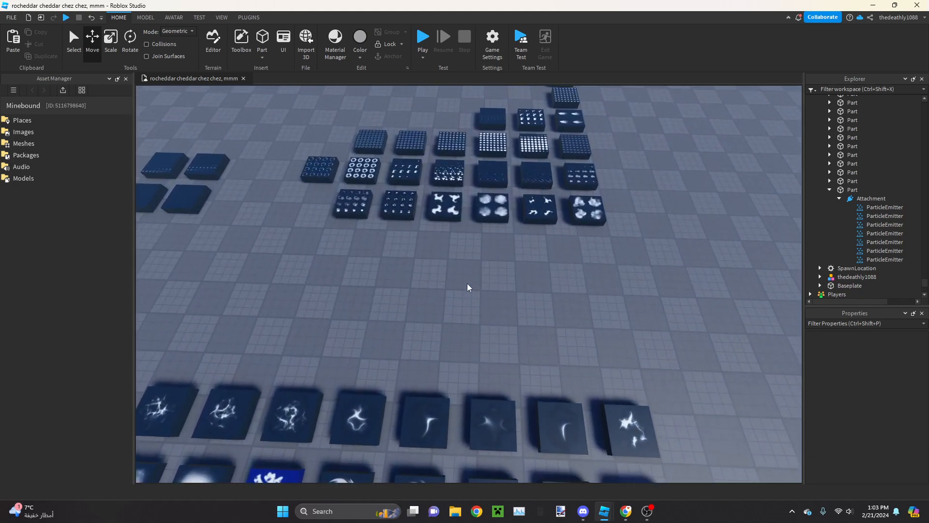
Move the middle Transparency keypoint of the sphere's last ring emitter to value 0.944 at time 0.502
{"action": "right_click_drag", "start_coordinate": [475, 278], "coordinate": [469, 272]}
{"action": "key", "text": "w"}
{"action": "key", "text": "a"}
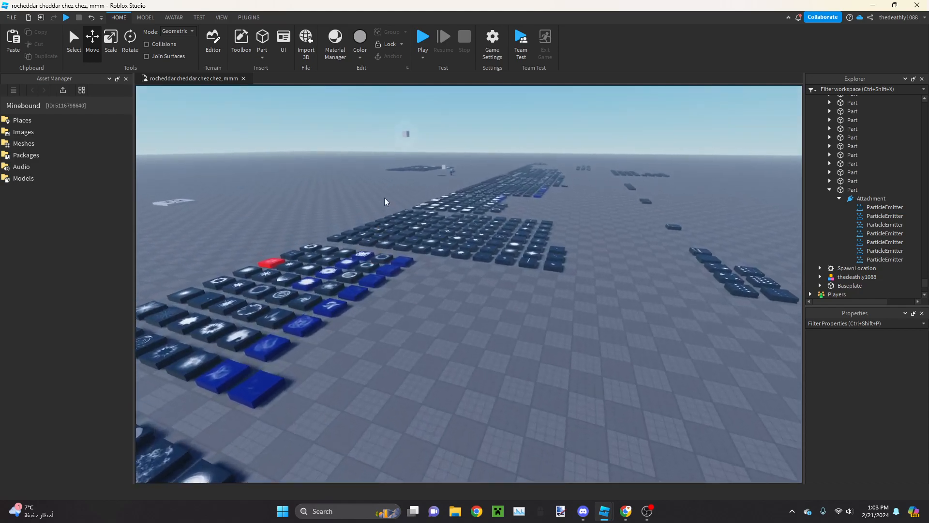
{"action": "key", "text": "w"}
{"action": "key", "text": "a"}
{"action": "right_click_drag", "start_coordinate": [375, 156], "coordinate": [395, 157]}
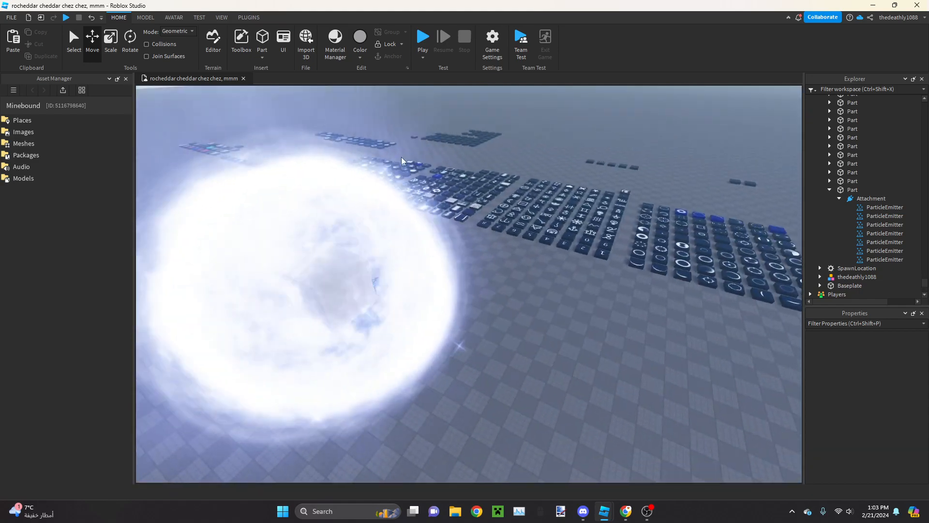
{"action": "key", "text": "s"}
{"action": "left_click", "coordinate": [854, 259]}
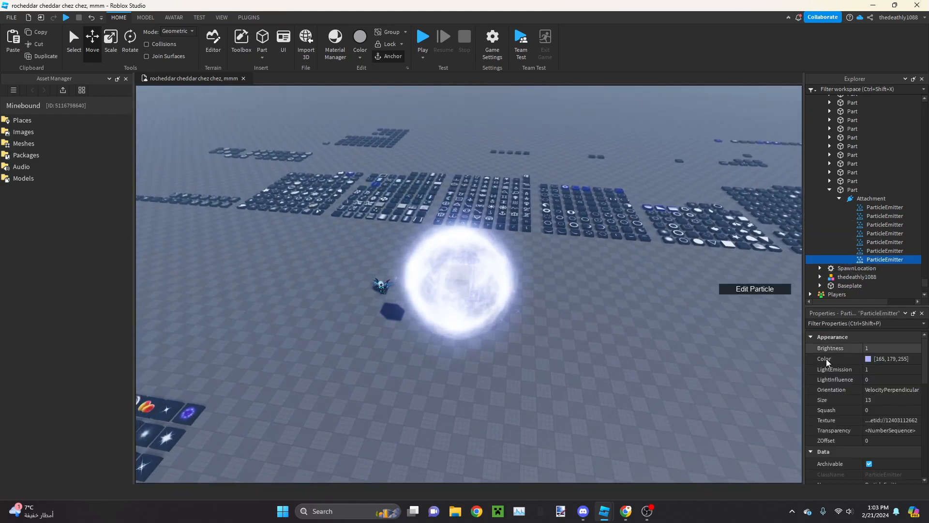
{"action": "left_click", "coordinate": [913, 432]}
{"action": "left_click", "coordinate": [914, 433]}
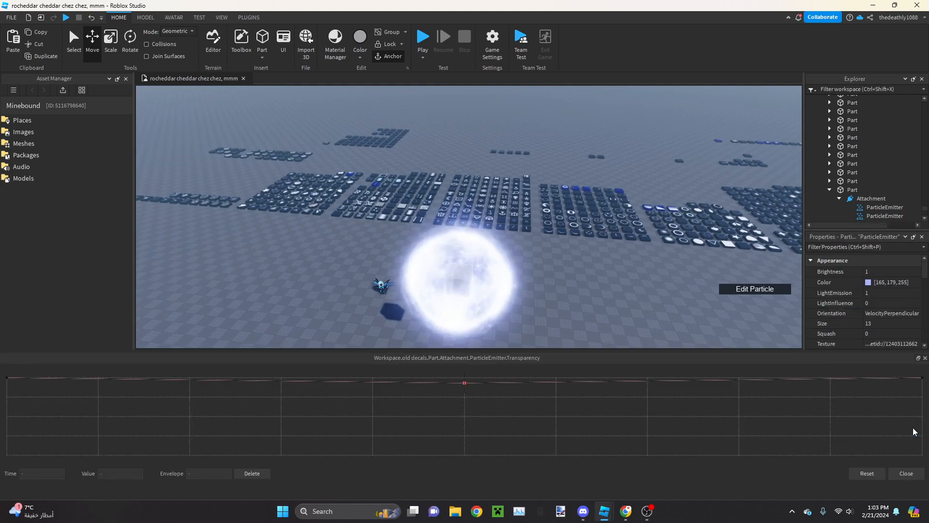
{"action": "mouse_move", "coordinate": [464, 385]}
{"action": "left_mouse_down"}
{"action": "mouse_move", "coordinate": [468, 399]}
{"action": "mouse_move", "coordinate": [464, 373]}
{"action": "mouse_move", "coordinate": [466, 382]}
{"action": "left_mouse_up"}
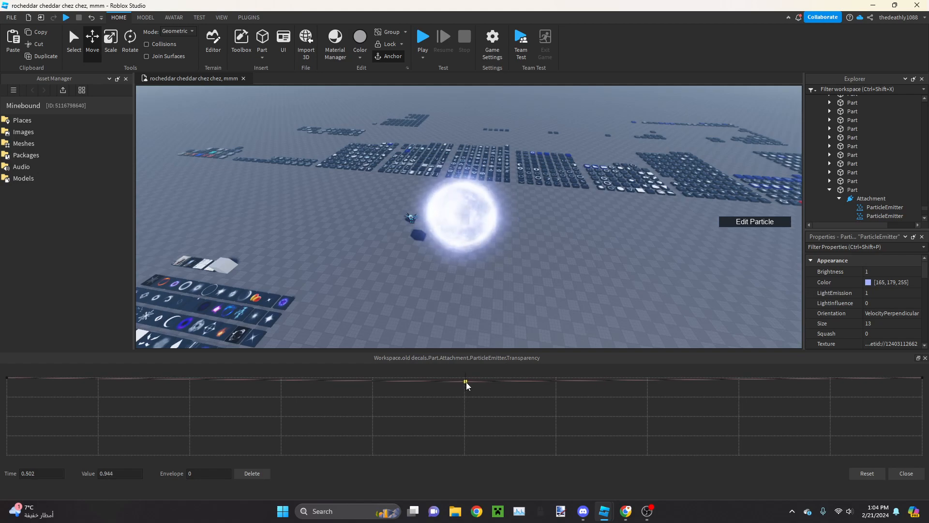
{"action": "left_click", "coordinate": [906, 473]}
Lower the middle Transparency keypoint of the last ring emitter to value 0.85 at time 0.499
{"action": "scroll", "coordinate": [883, 416], "scroll_direction": "down", "scroll_amount": 5}
{"action": "left_click", "coordinate": [871, 390]}
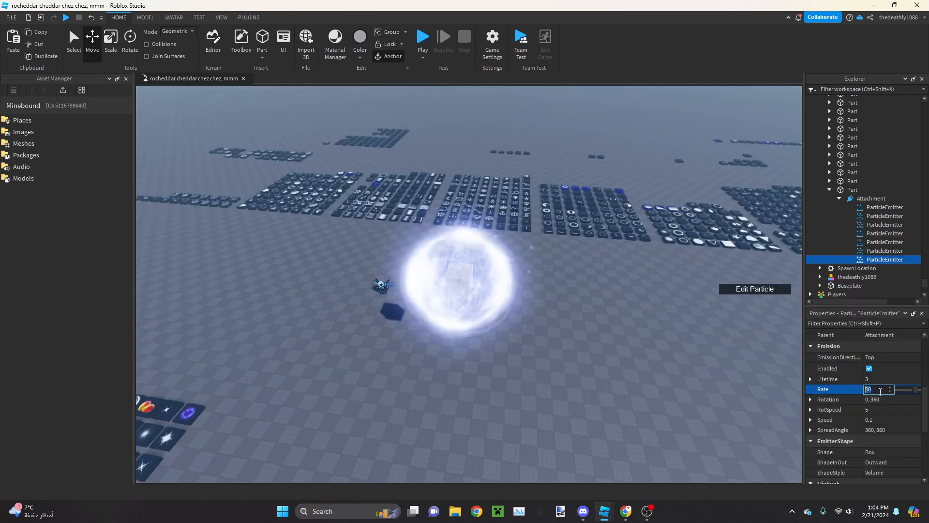
{"action": "key", "text": "Return"}
{"action": "scroll", "coordinate": [871, 393], "scroll_direction": "up", "scroll_amount": 5}
{"action": "left_click", "coordinate": [897, 429]}
{"action": "left_click", "coordinate": [917, 430]}
{"action": "mouse_move", "coordinate": [465, 381]}
{"action": "left_mouse_down"}
{"action": "mouse_move", "coordinate": [463, 370]}
{"action": "mouse_move", "coordinate": [464, 390]}
{"action": "left_mouse_up"}
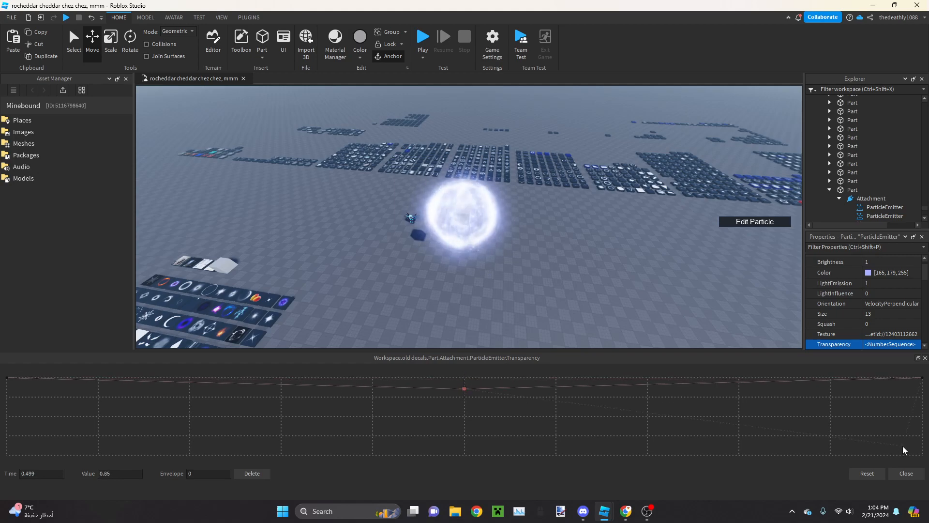
{"action": "left_click", "coordinate": [906, 473]}
Examine the glowing sphere effect from several distances, including from inside it
{"action": "left_click", "coordinate": [512, 301]}
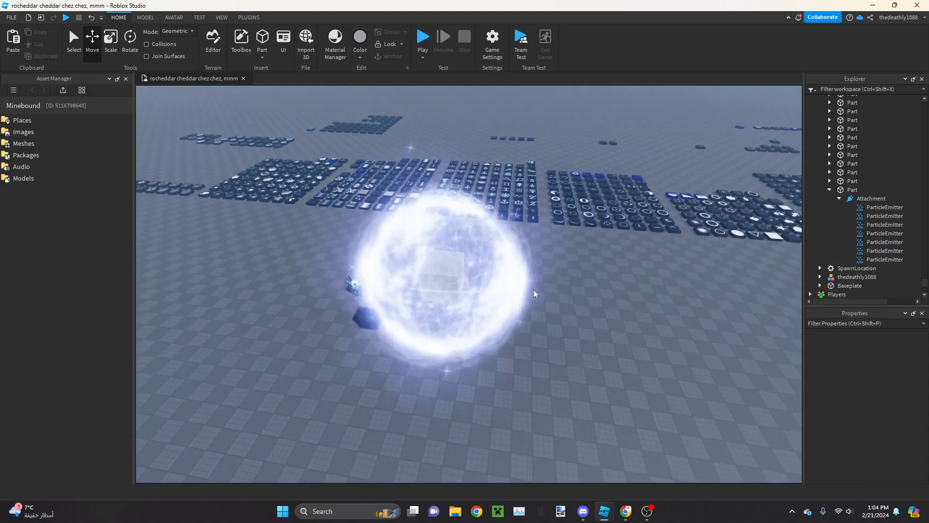
{"action": "scroll", "coordinate": [533, 290], "scroll_direction": "up", "scroll_amount": 2}
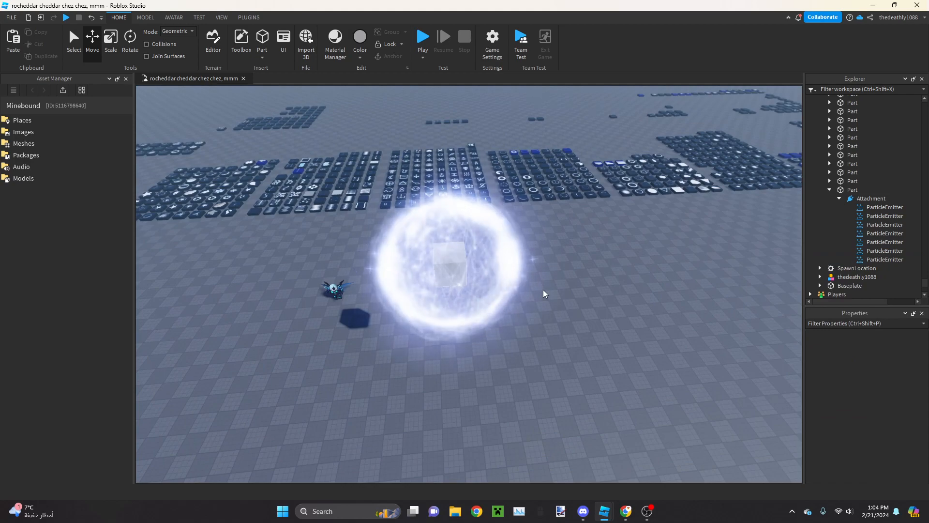
{"action": "key", "text": "a"}
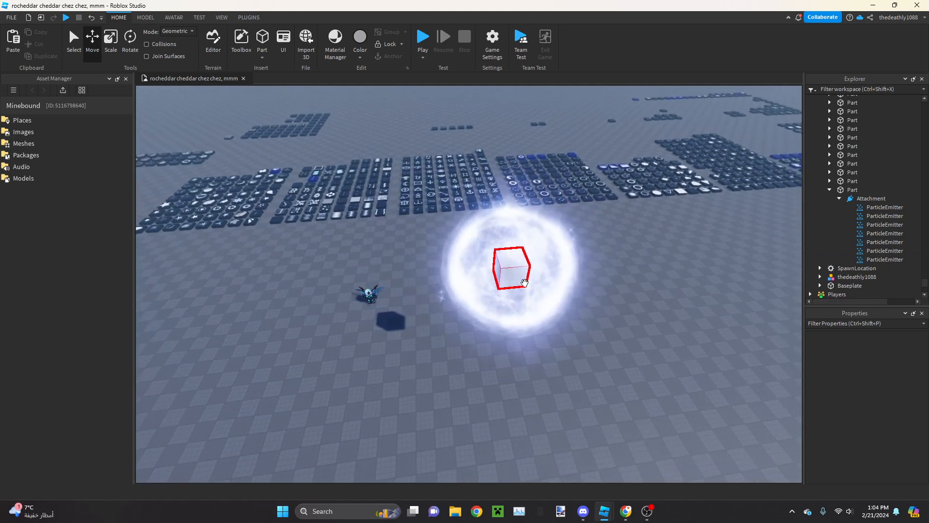
{"action": "key", "text": "s"}
{"action": "right_click_drag", "start_coordinate": [545, 304], "coordinate": [495, 295]}
{"action": "key", "text": "w"}
{"action": "key", "text": "w"}
{"action": "key", "text": "w"}
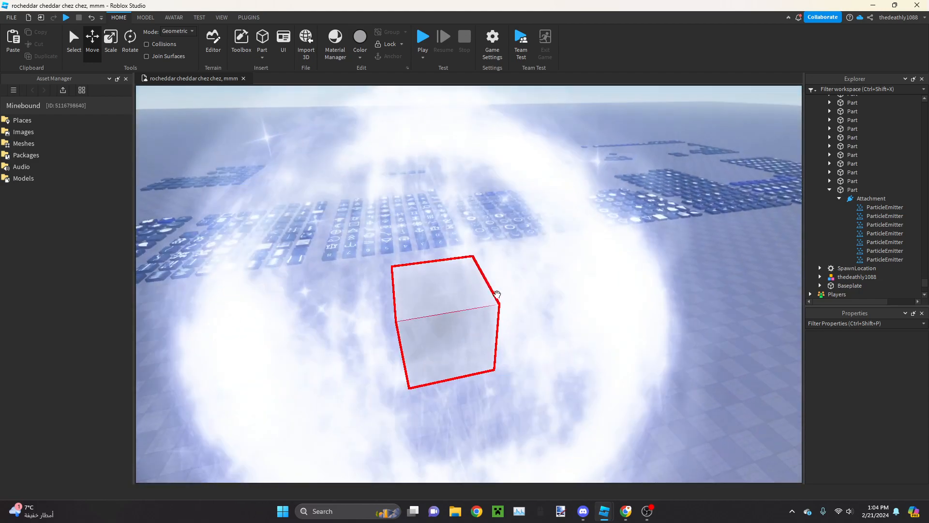
{"action": "key", "text": "s"}
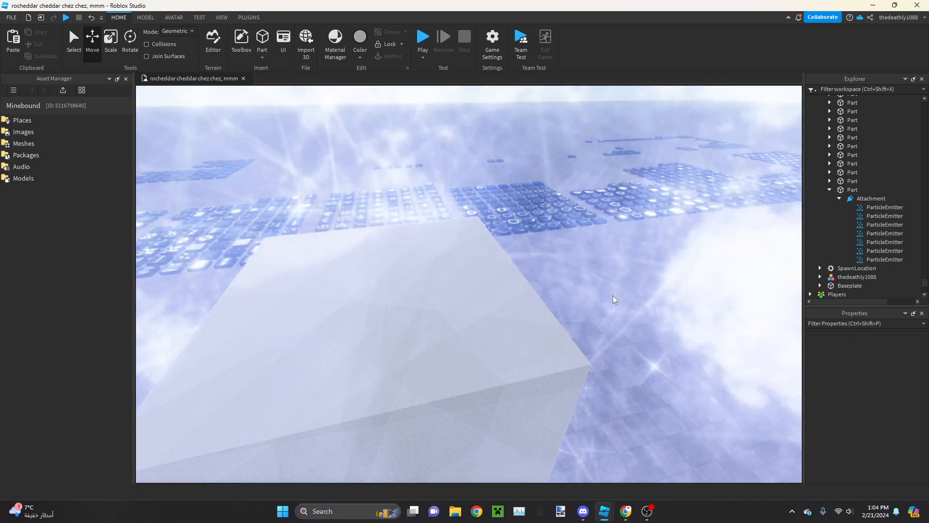
{"action": "key", "text": "s"}
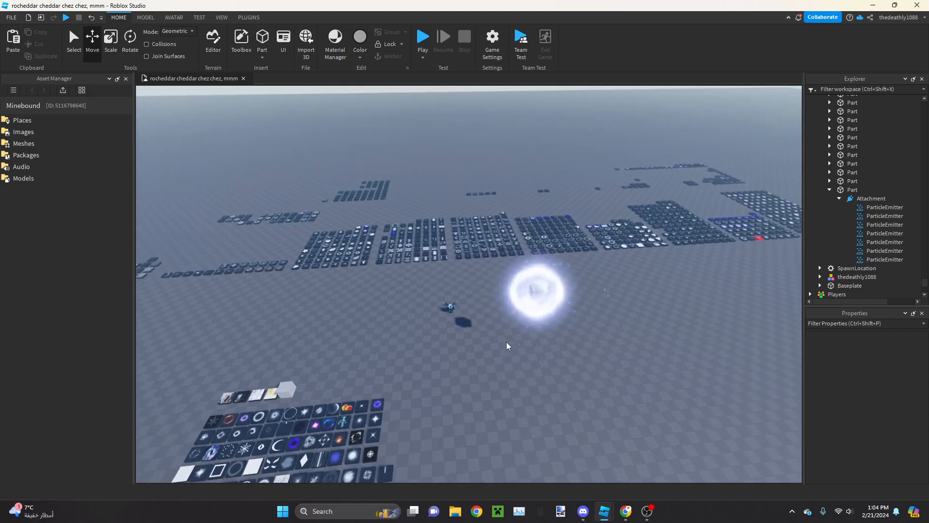
Duplicate the last ring emitter in the sphere's attachment
{"action": "left_click", "coordinate": [859, 261]}
{"action": "key", "text": "ctrl+d"}
{"action": "right_click_drag", "start_coordinate": [581, 283], "coordinate": [433, 290]}
{"action": "key", "text": "w"}
{"action": "left_click", "coordinate": [435, 288]}
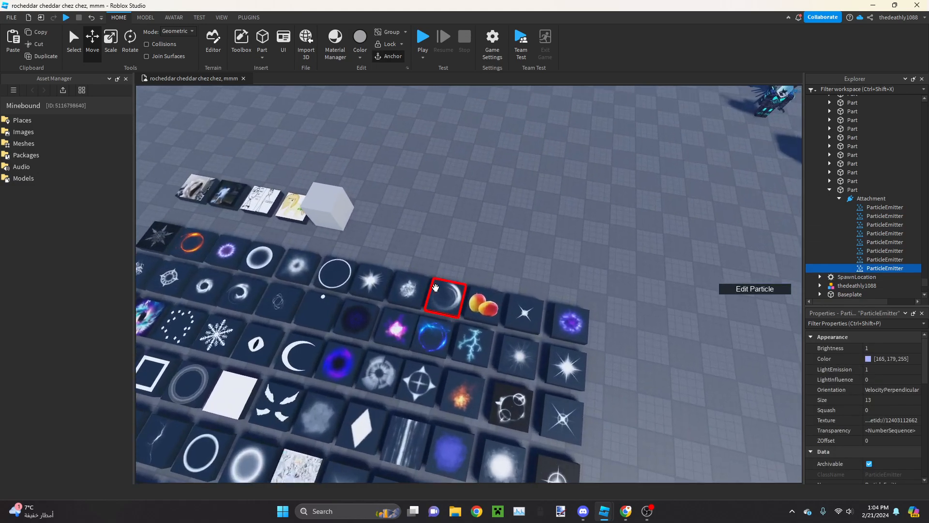
{"action": "key", "text": "f"}
{"action": "left_click", "coordinate": [830, 100]}
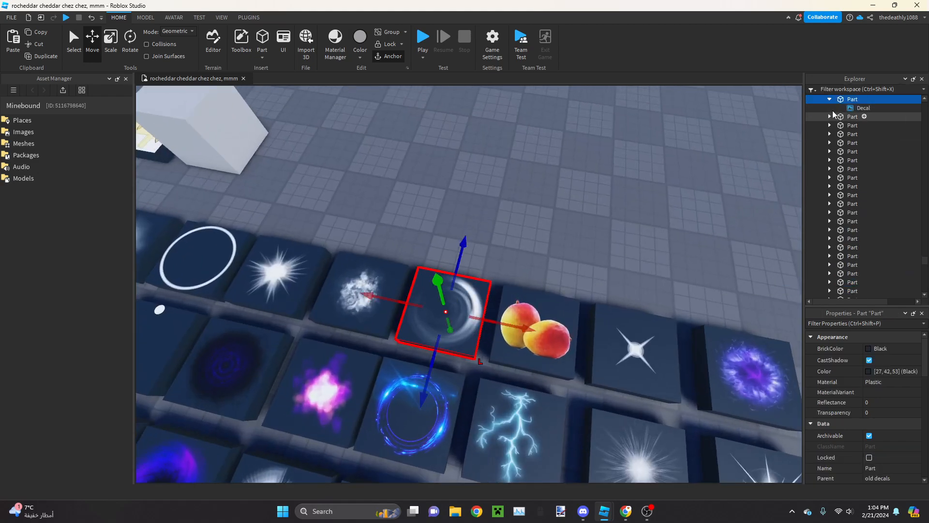
{"action": "left_click", "coordinate": [651, 154]}
{"action": "key", "text": "w"}
{"action": "right_click_drag", "start_coordinate": [651, 153], "coordinate": [575, 234]}
{"action": "key", "text": "w"}
{"action": "key", "text": "s"}
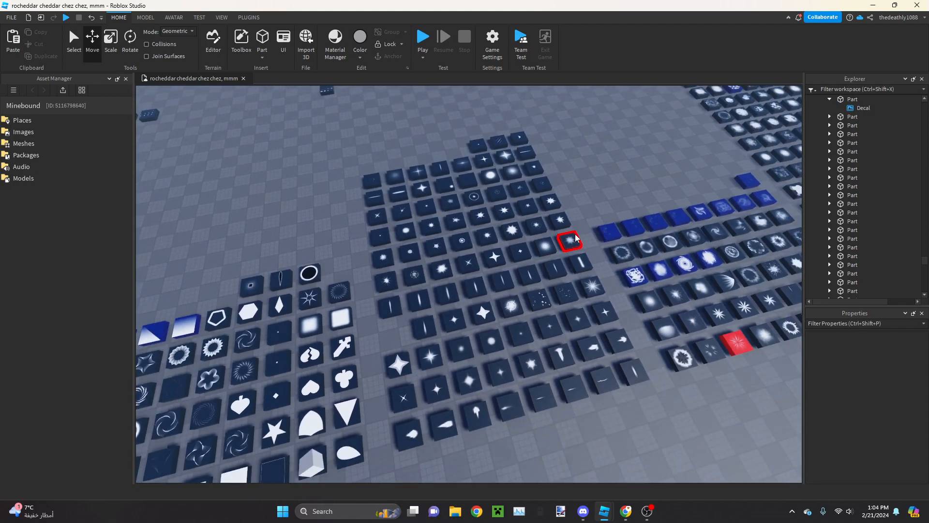
{"action": "right_click_drag", "start_coordinate": [429, 270], "coordinate": [248, 275]}
{"action": "left_click", "coordinate": [249, 275]}
{"action": "key", "text": "f"}
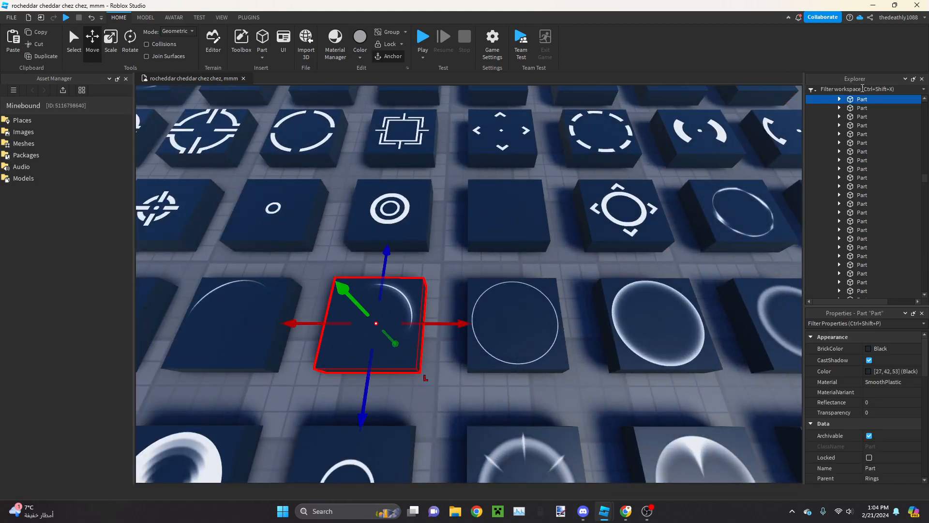
{"action": "left_click", "coordinate": [849, 108]}
{"action": "left_click", "coordinate": [882, 360]}
{"action": "key", "text": "ctrl+c"}
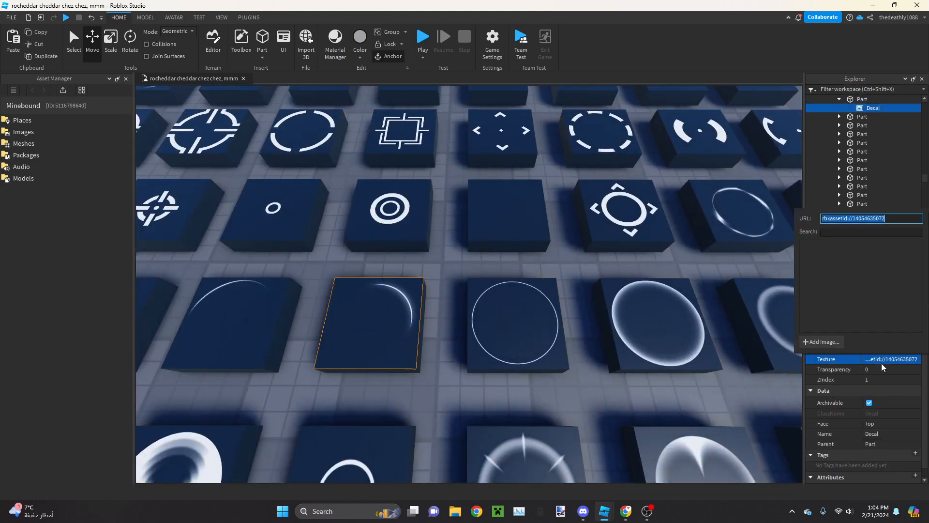
{"action": "key", "text": "s"}
{"action": "right_click_drag", "start_coordinate": [457, 269], "coordinate": [502, 260]}
{"action": "left_click", "coordinate": [519, 251]}
{"action": "scroll", "coordinate": [854, 191], "scroll_direction": "down", "scroll_amount": 5}
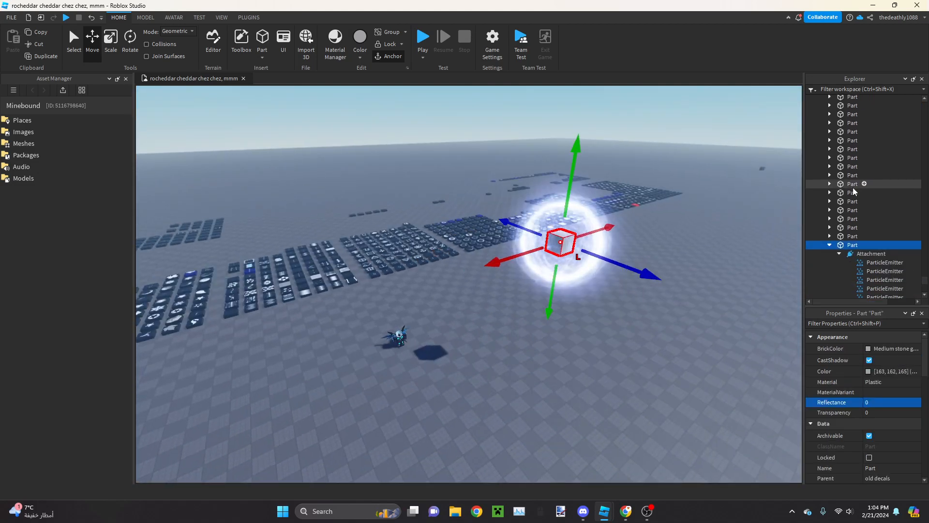
{"action": "left_click", "coordinate": [867, 249]}
{"action": "scroll", "coordinate": [889, 339], "scroll_direction": "down", "scroll_amount": 5}
{"action": "left_click", "coordinate": [888, 420]}
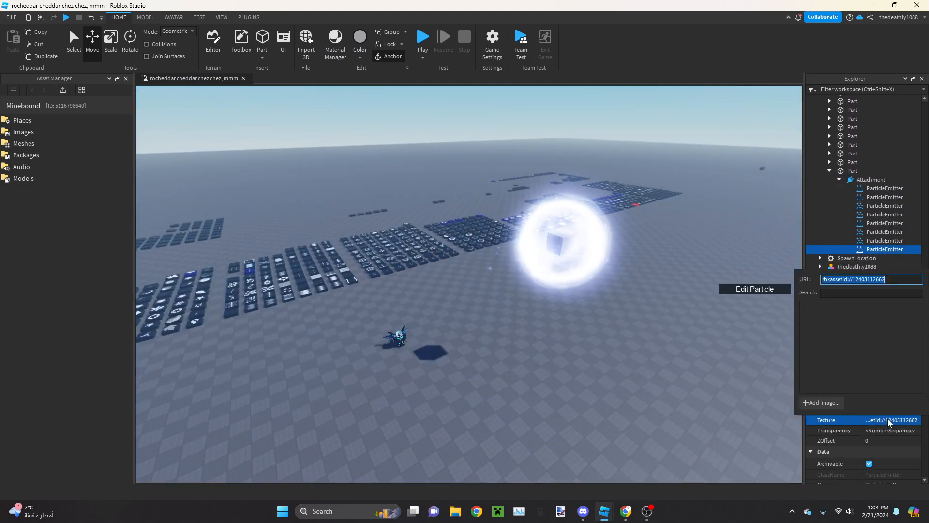
{"action": "key", "text": "ctrl+v"}
{"action": "key", "text": "Return"}
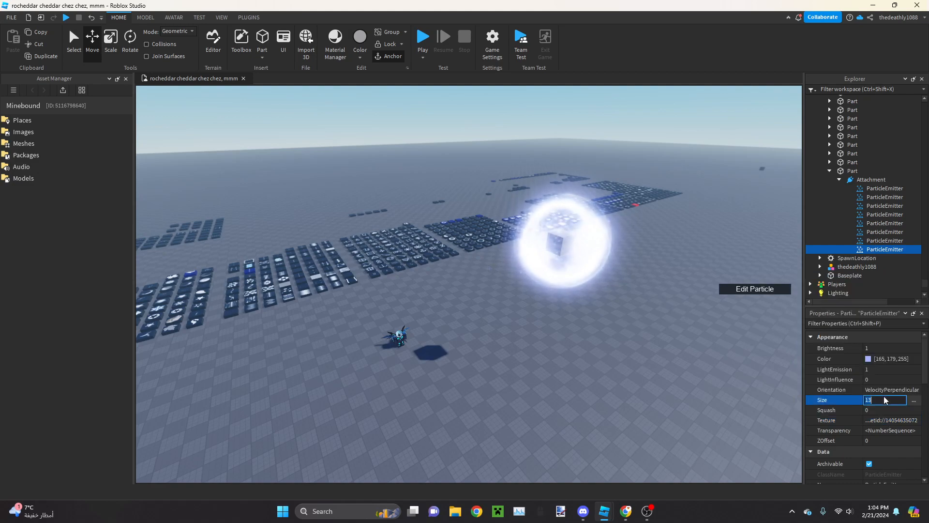
Set the crescent ring emitter's Size to 20
{"action": "left_click", "coordinate": [884, 396]}
{"action": "type", "text": "2"}
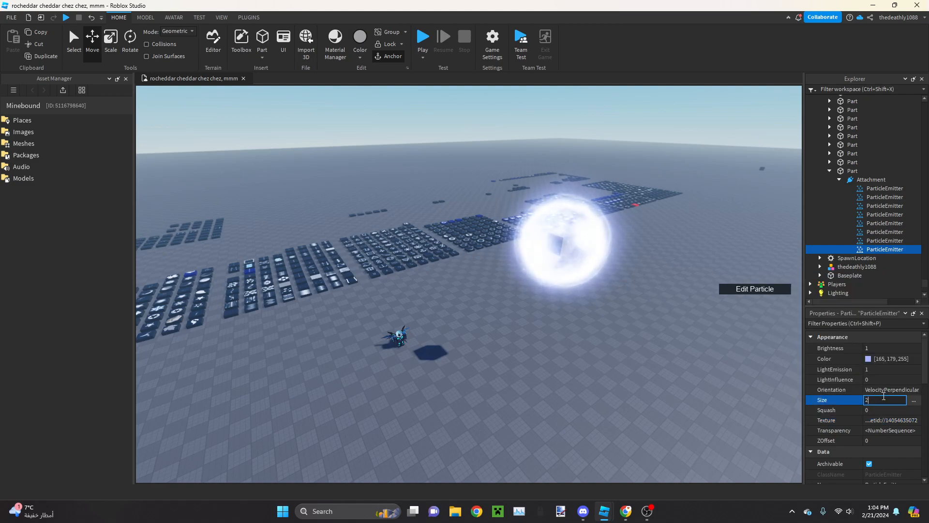
{"action": "type", "text": "0"}
{"action": "key", "text": "Return"}
{"action": "key", "text": "w"}
{"action": "right_click_drag", "start_coordinate": [606, 292], "coordinate": [609, 292]}
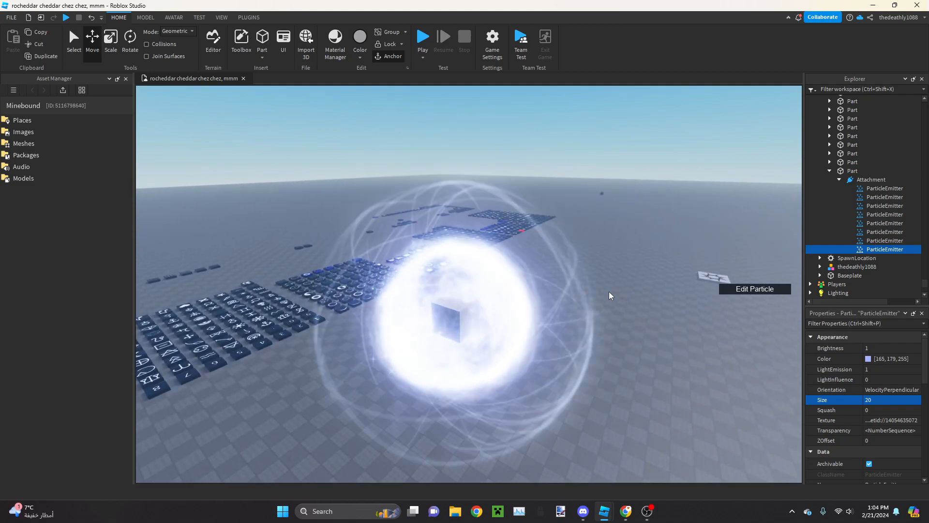
Remove the last three emitters from the sphere's attachment, including the crescent ring one
{"action": "key", "text": "ctrl+x"}
{"action": "left_click", "coordinate": [857, 239]}
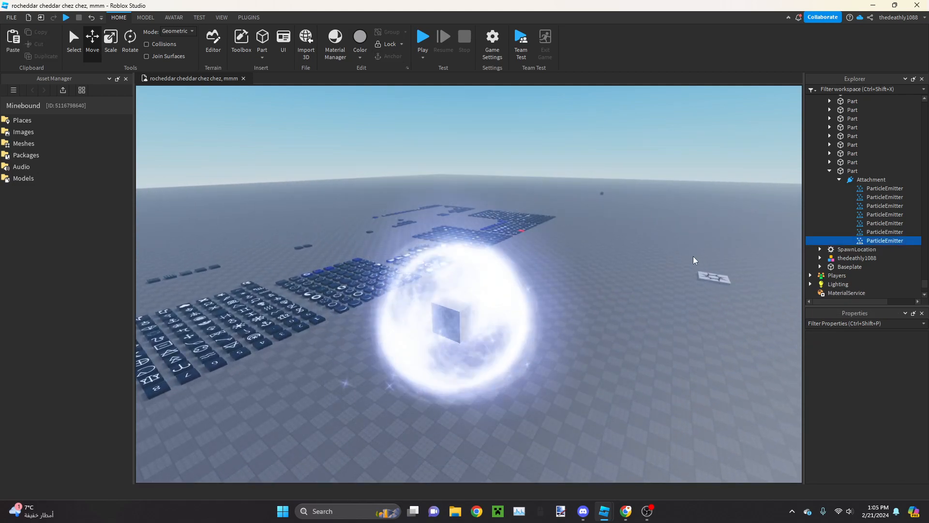
{"action": "key", "text": "ctrl+x"}
{"action": "left_click", "coordinate": [857, 229]}
{"action": "key", "text": "ctrl+x"}
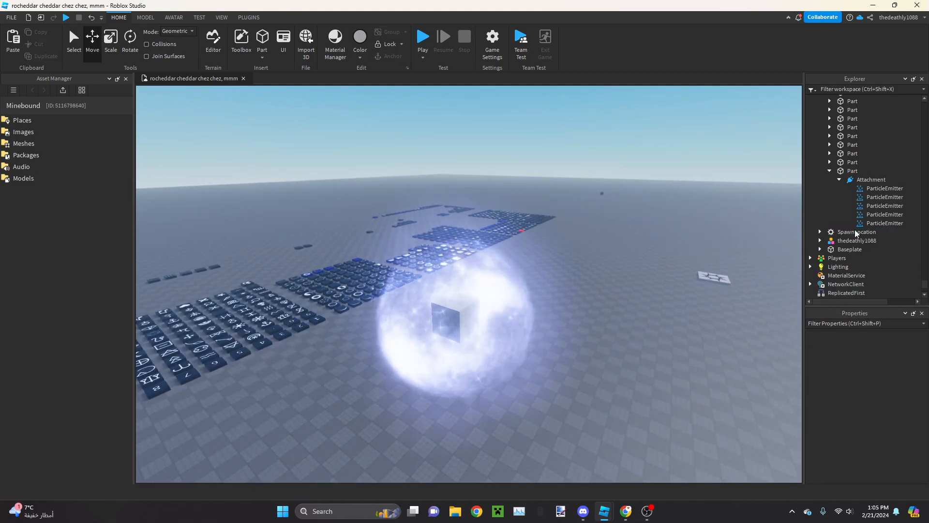
Raise the middle Transparency keypoint of the last remaining ring emitter to value 0.962 at time 0.502
{"action": "left_click", "coordinate": [857, 223]}
{"action": "left_click", "coordinate": [917, 435]}
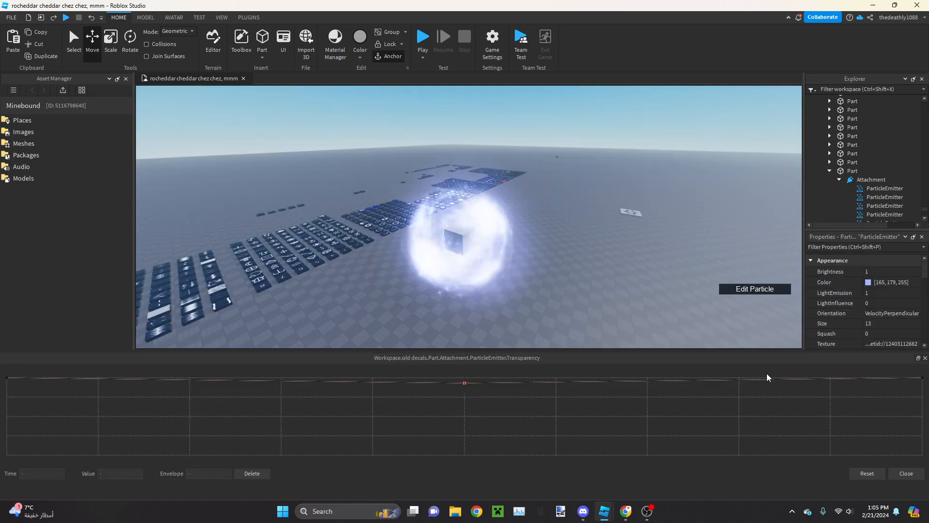
{"action": "left_click", "coordinate": [464, 378]}
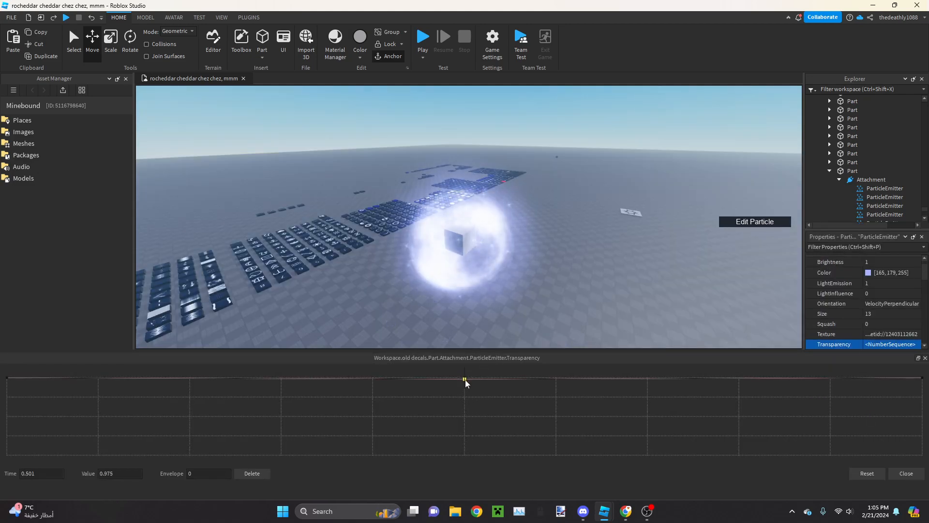
{"action": "left_click_drag", "start_coordinate": [466, 380], "coordinate": [466, 381]}
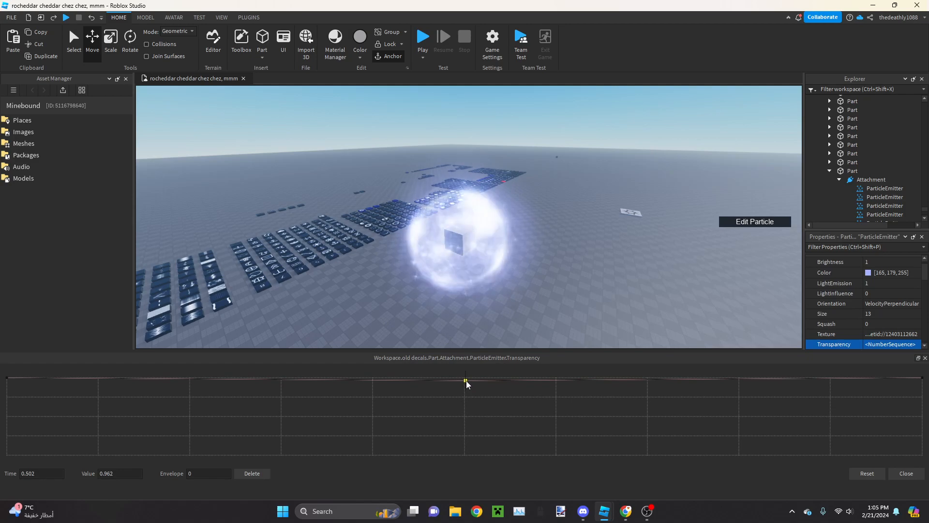
{"action": "left_click", "coordinate": [895, 472]}
{"action": "left_click", "coordinate": [524, 275]}
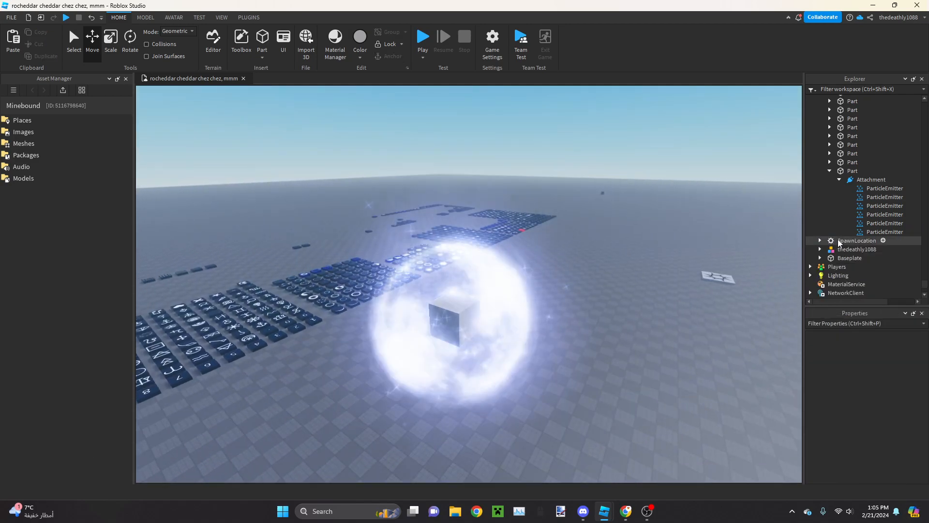
Review the sphere's particle emitters and examine the layered effect from near, far and above
{"action": "left_click", "coordinate": [871, 231]}
{"action": "left_click", "coordinate": [849, 186], "text": "shift"}
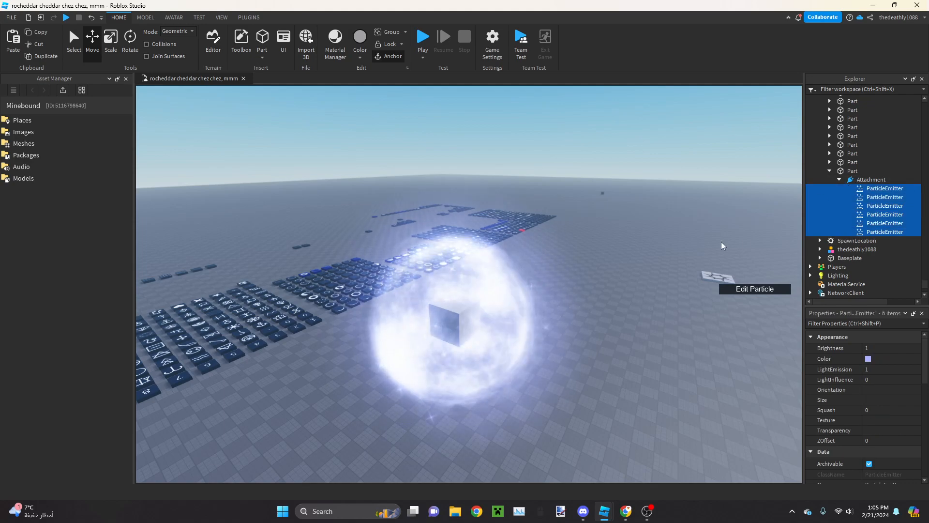
{"action": "left_click", "coordinate": [692, 250]}
{"action": "key", "text": "w"}
{"action": "right_click_drag", "start_coordinate": [691, 250], "coordinate": [690, 250]}
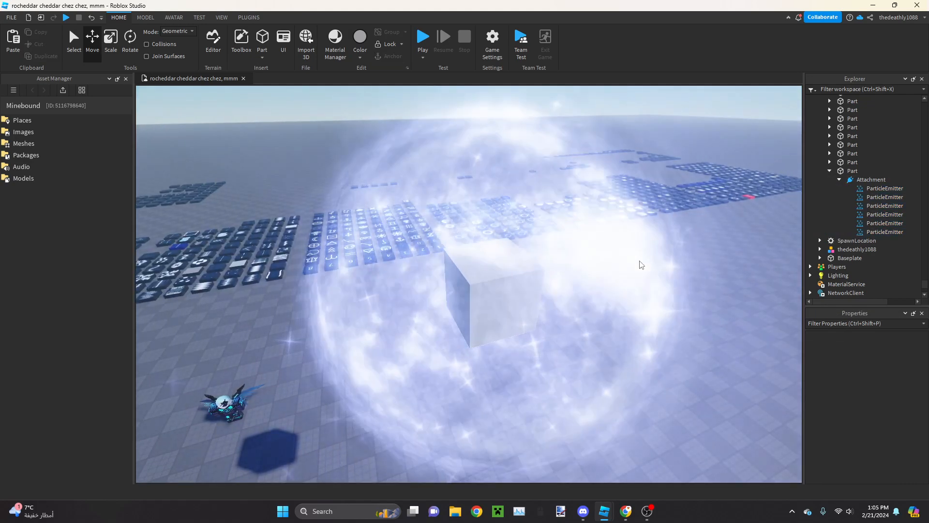
{"action": "scroll", "coordinate": [646, 238], "scroll_direction": "up", "scroll_amount": 1}
{"action": "scroll", "coordinate": [646, 237], "scroll_direction": "down", "scroll_amount": 8}
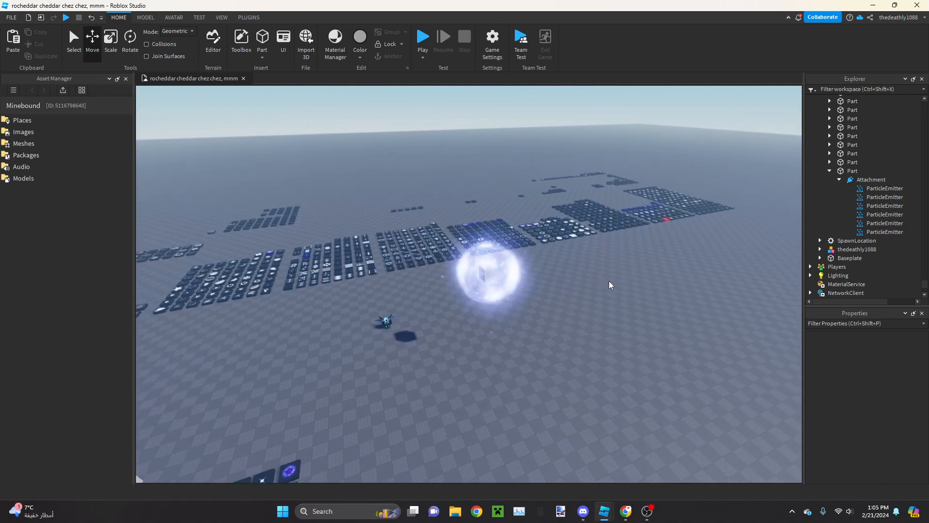
{"action": "scroll", "coordinate": [609, 281], "scroll_direction": "down", "scroll_amount": 3}
{"action": "scroll", "coordinate": [486, 209], "scroll_direction": "up", "scroll_amount": 6}
{"action": "right_click_drag", "start_coordinate": [486, 209], "coordinate": [486, 209]}
{"action": "left_click", "coordinate": [866, 232]}
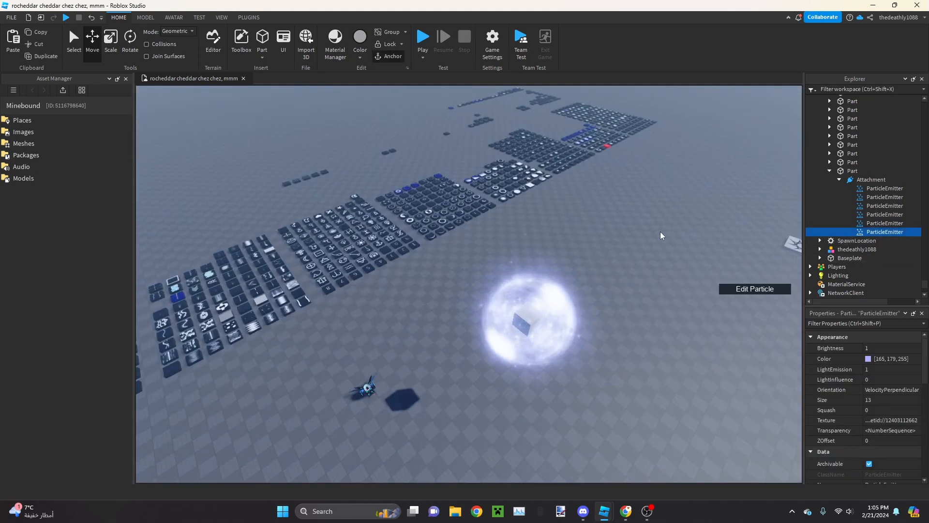
{"action": "left_click", "coordinate": [555, 228]}
{"action": "right_click_drag", "start_coordinate": [525, 235], "coordinate": [550, 243]}
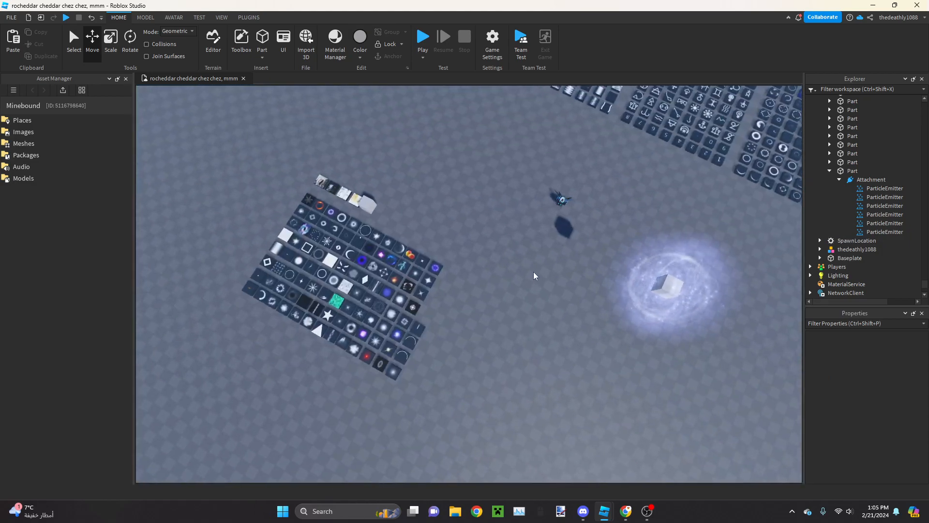